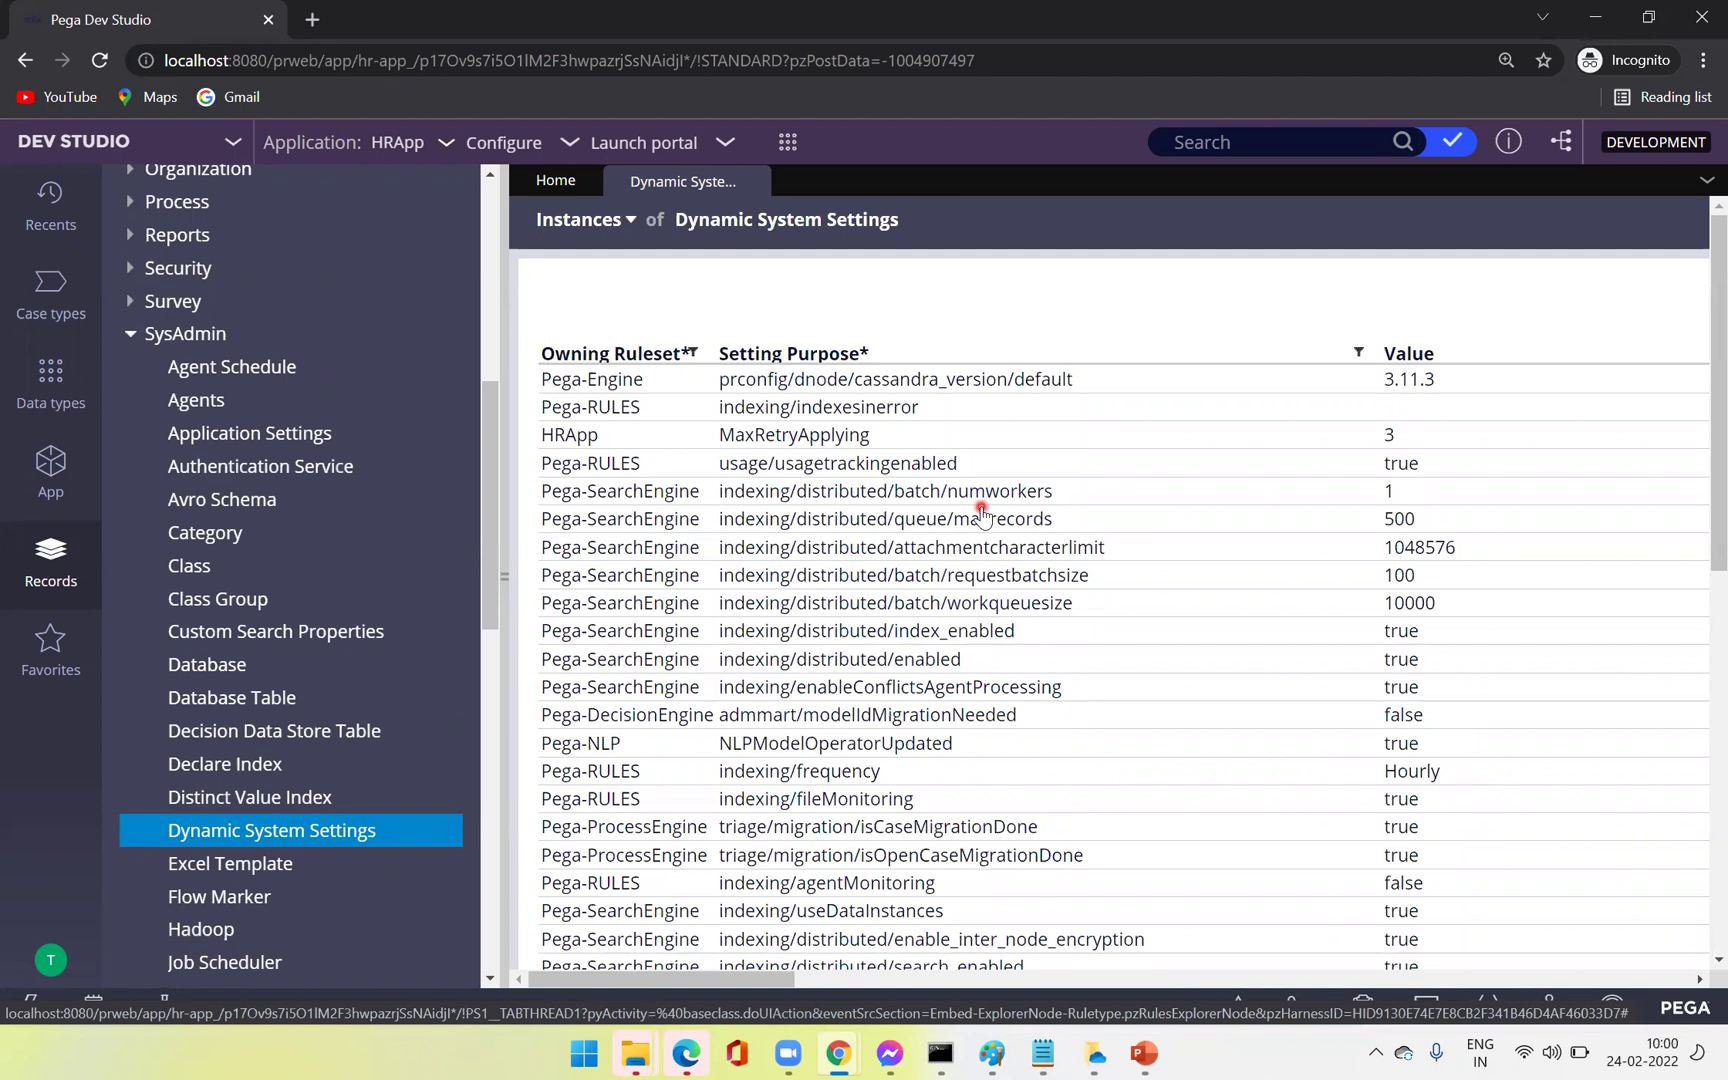
# View the prconfig/dnode/cassandra_version/default setting and start a new Dynamic System Settings record.
pyautogui.click(895, 381)
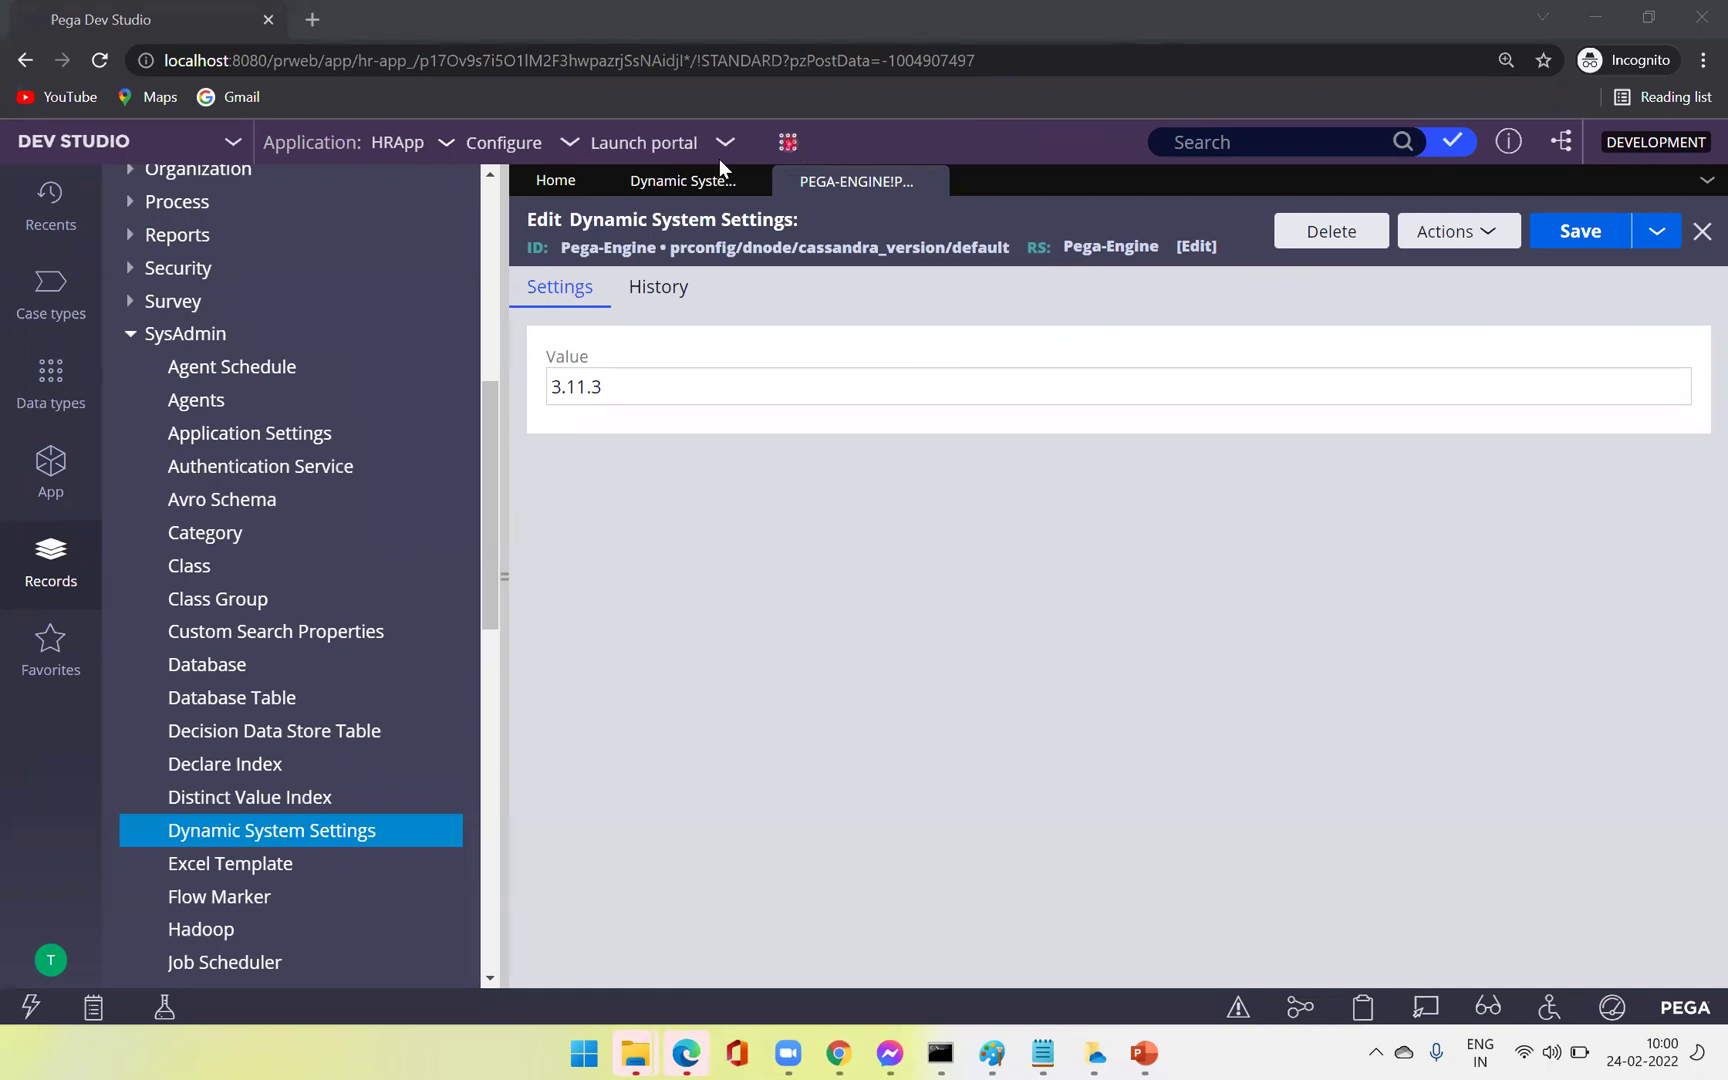
pyautogui.click(787, 146)
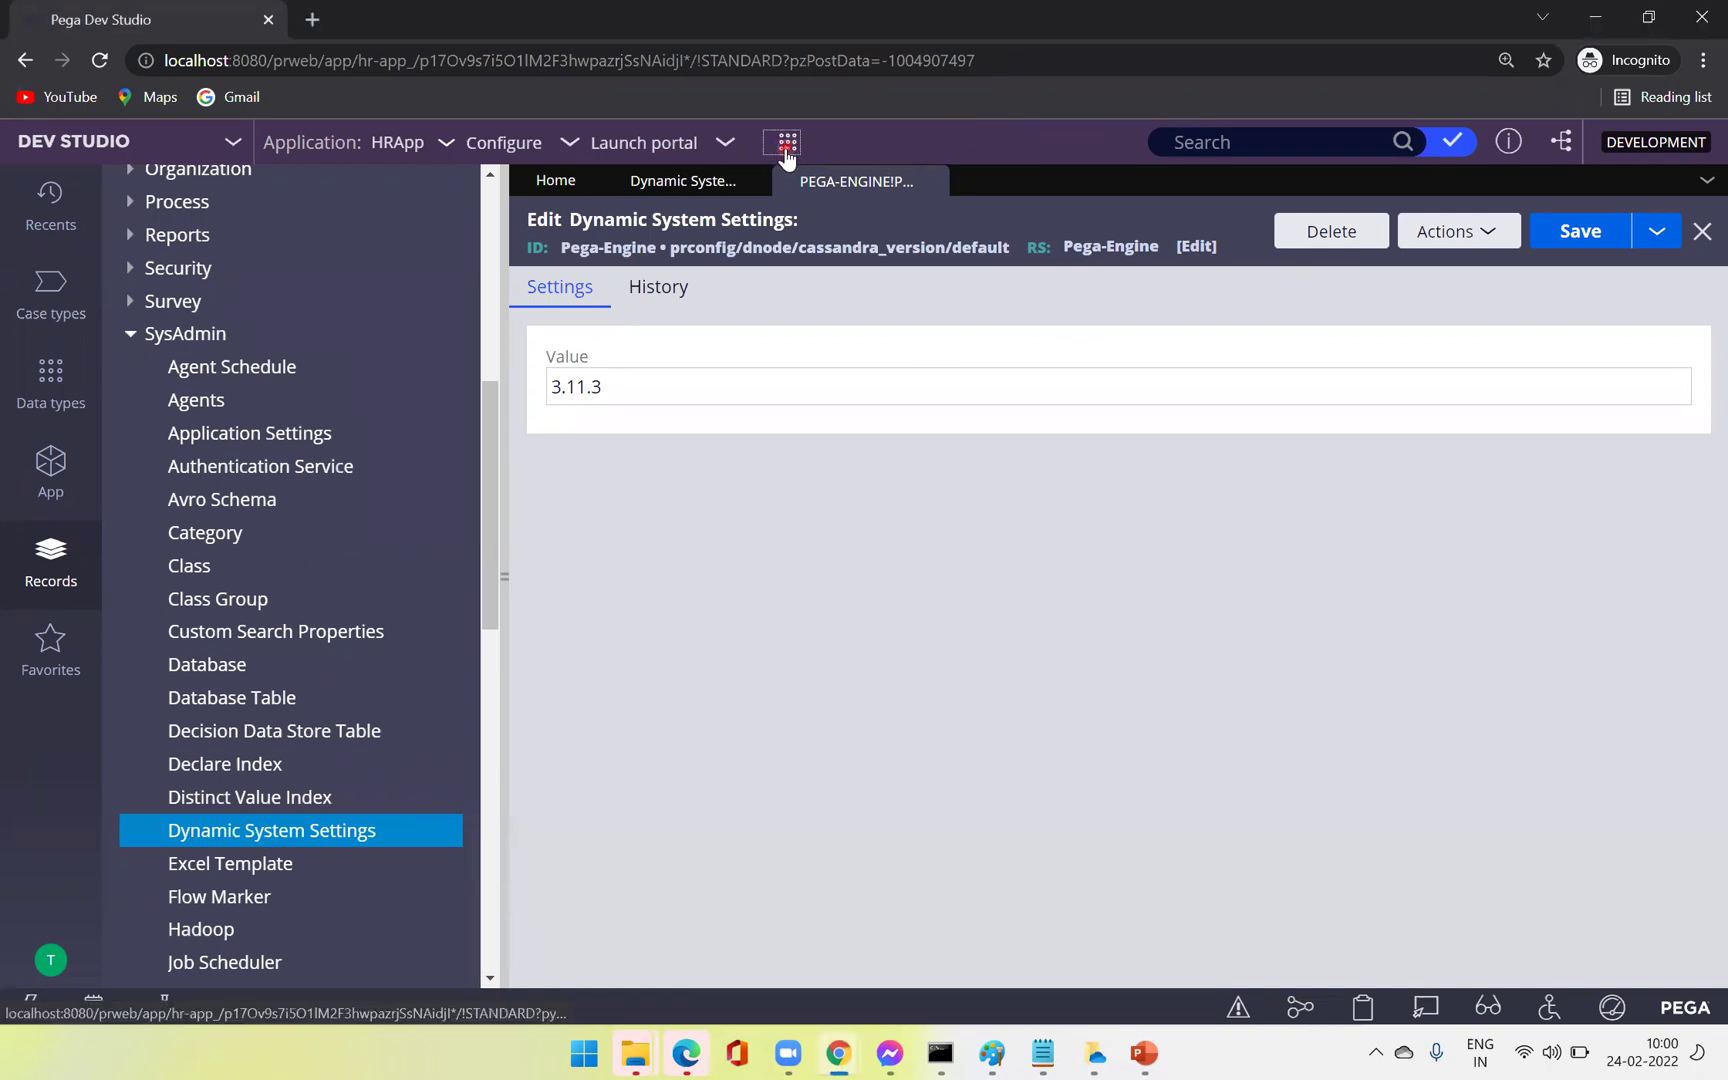
pyautogui.click(787, 150)
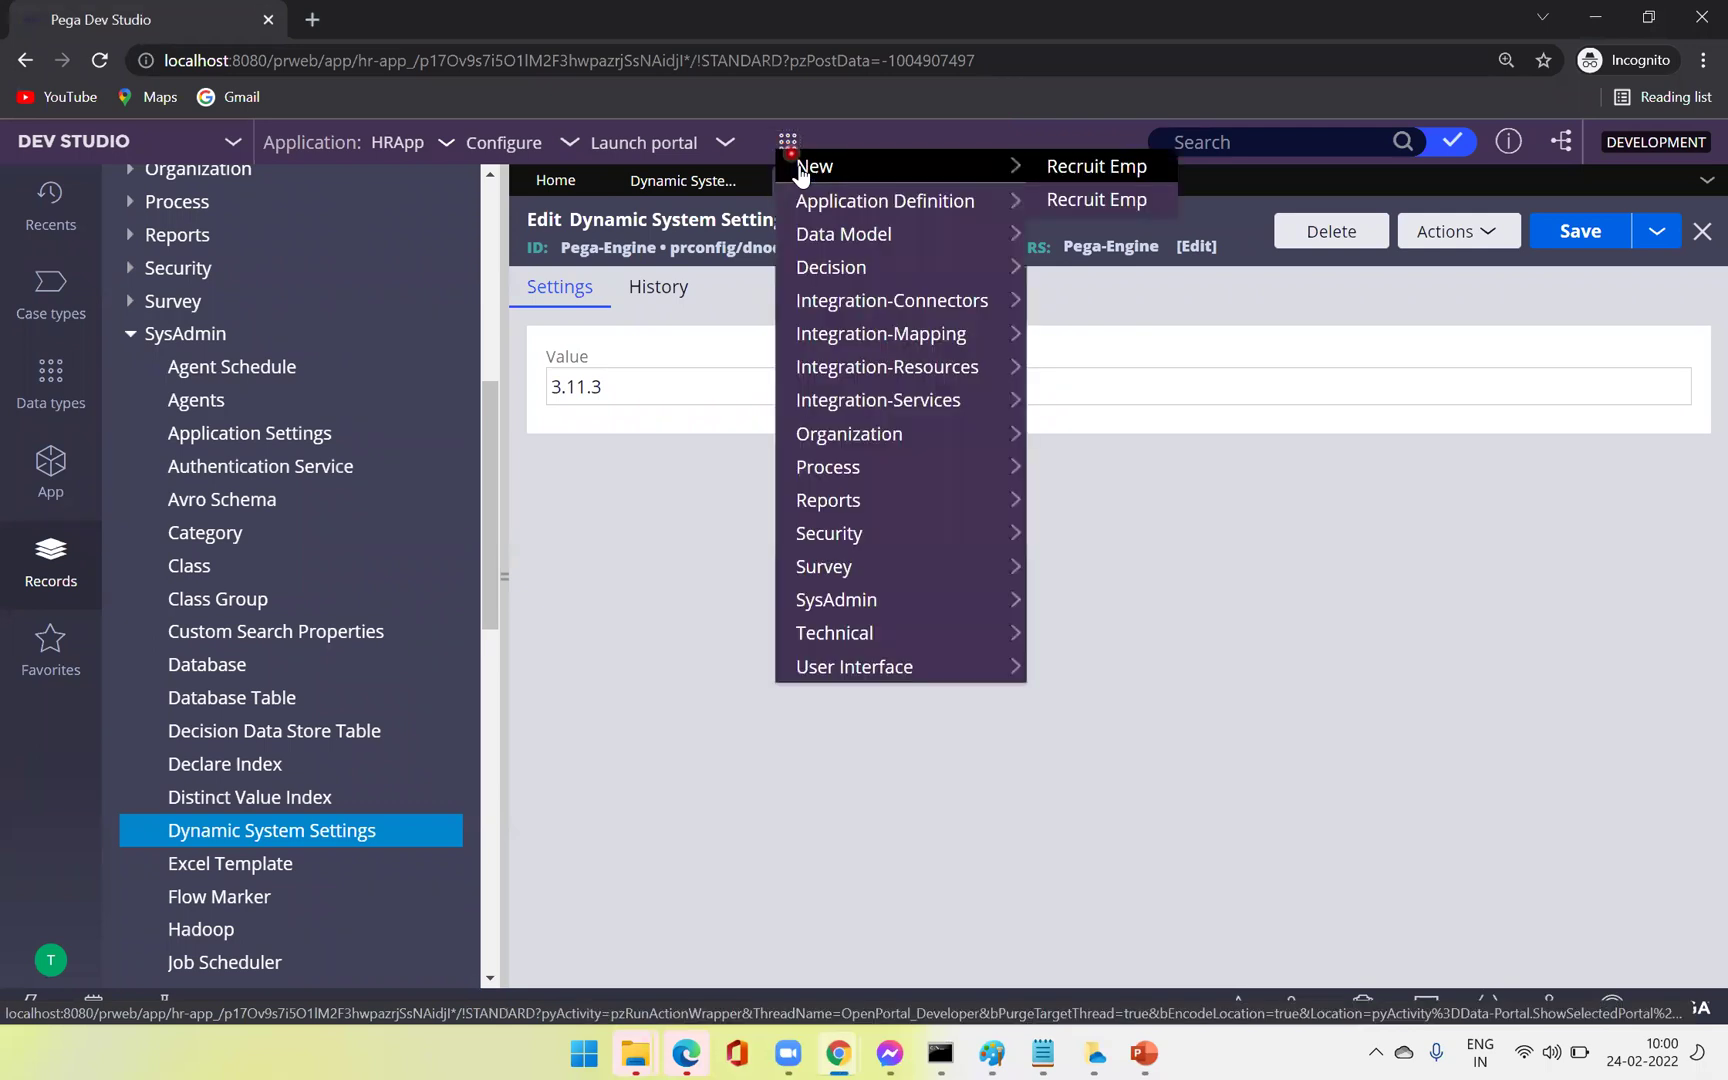
pyautogui.click(864, 170)
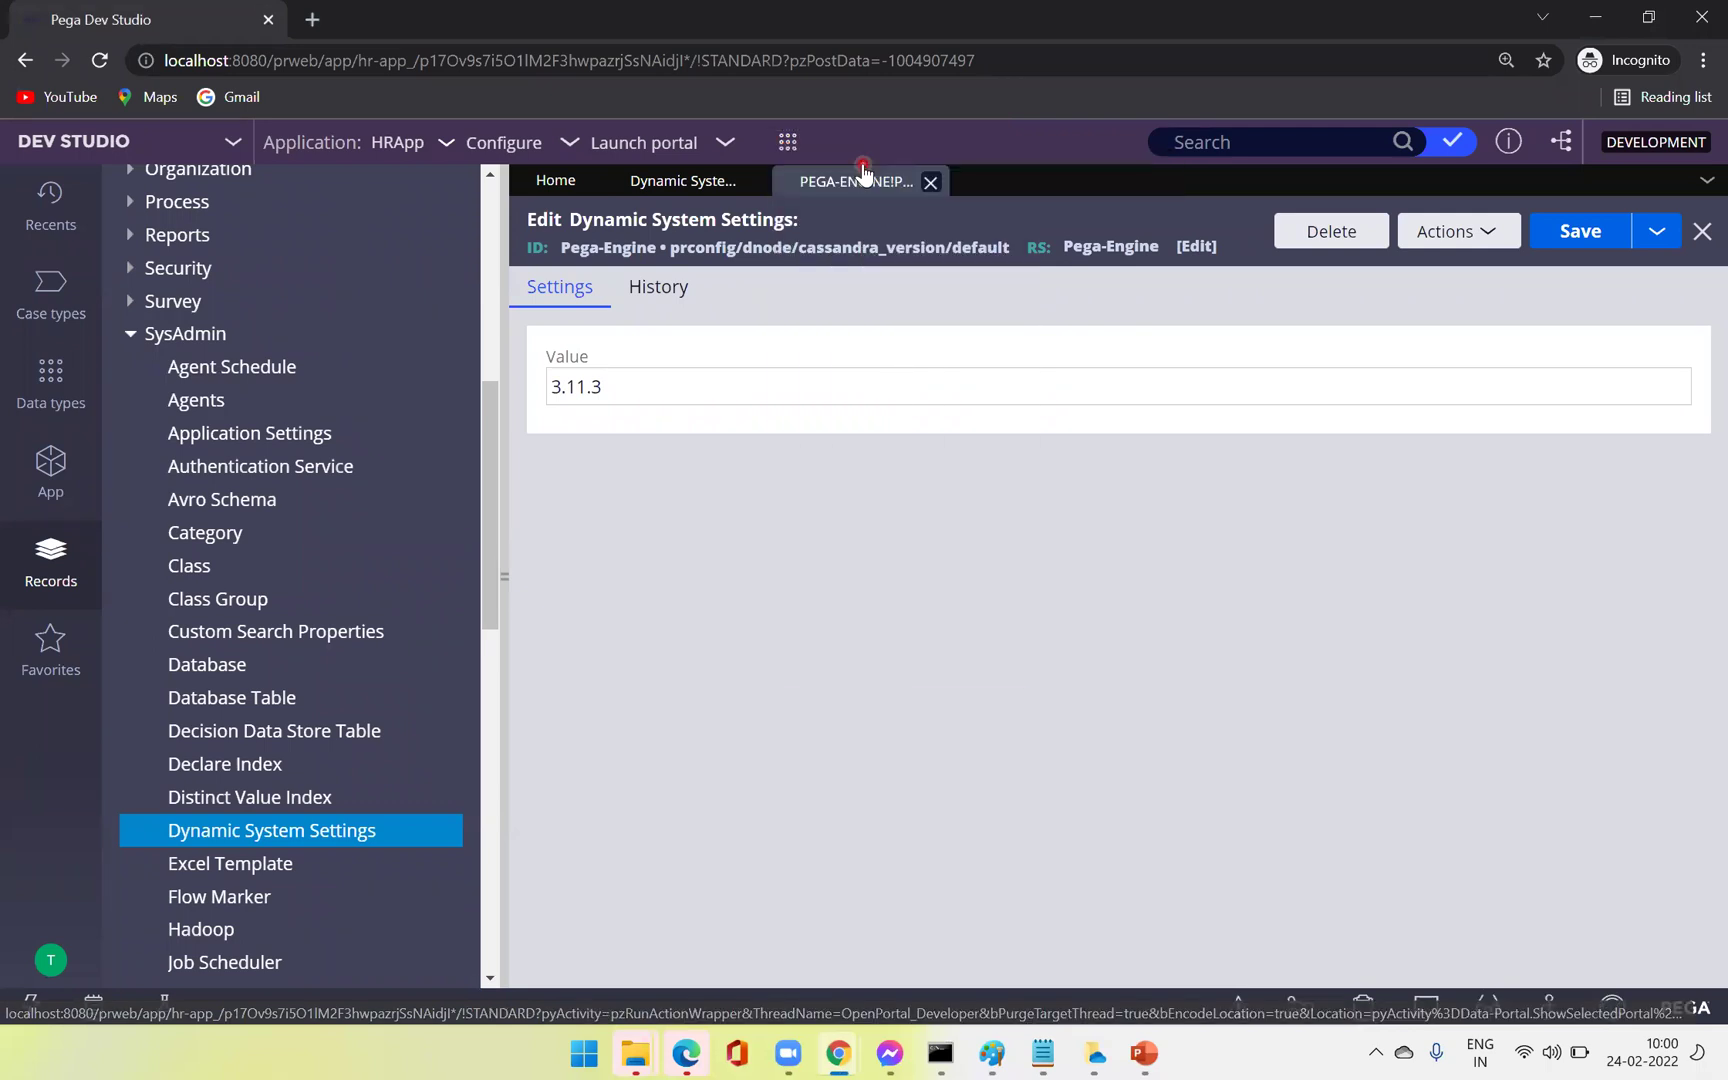
pyautogui.click(787, 150)
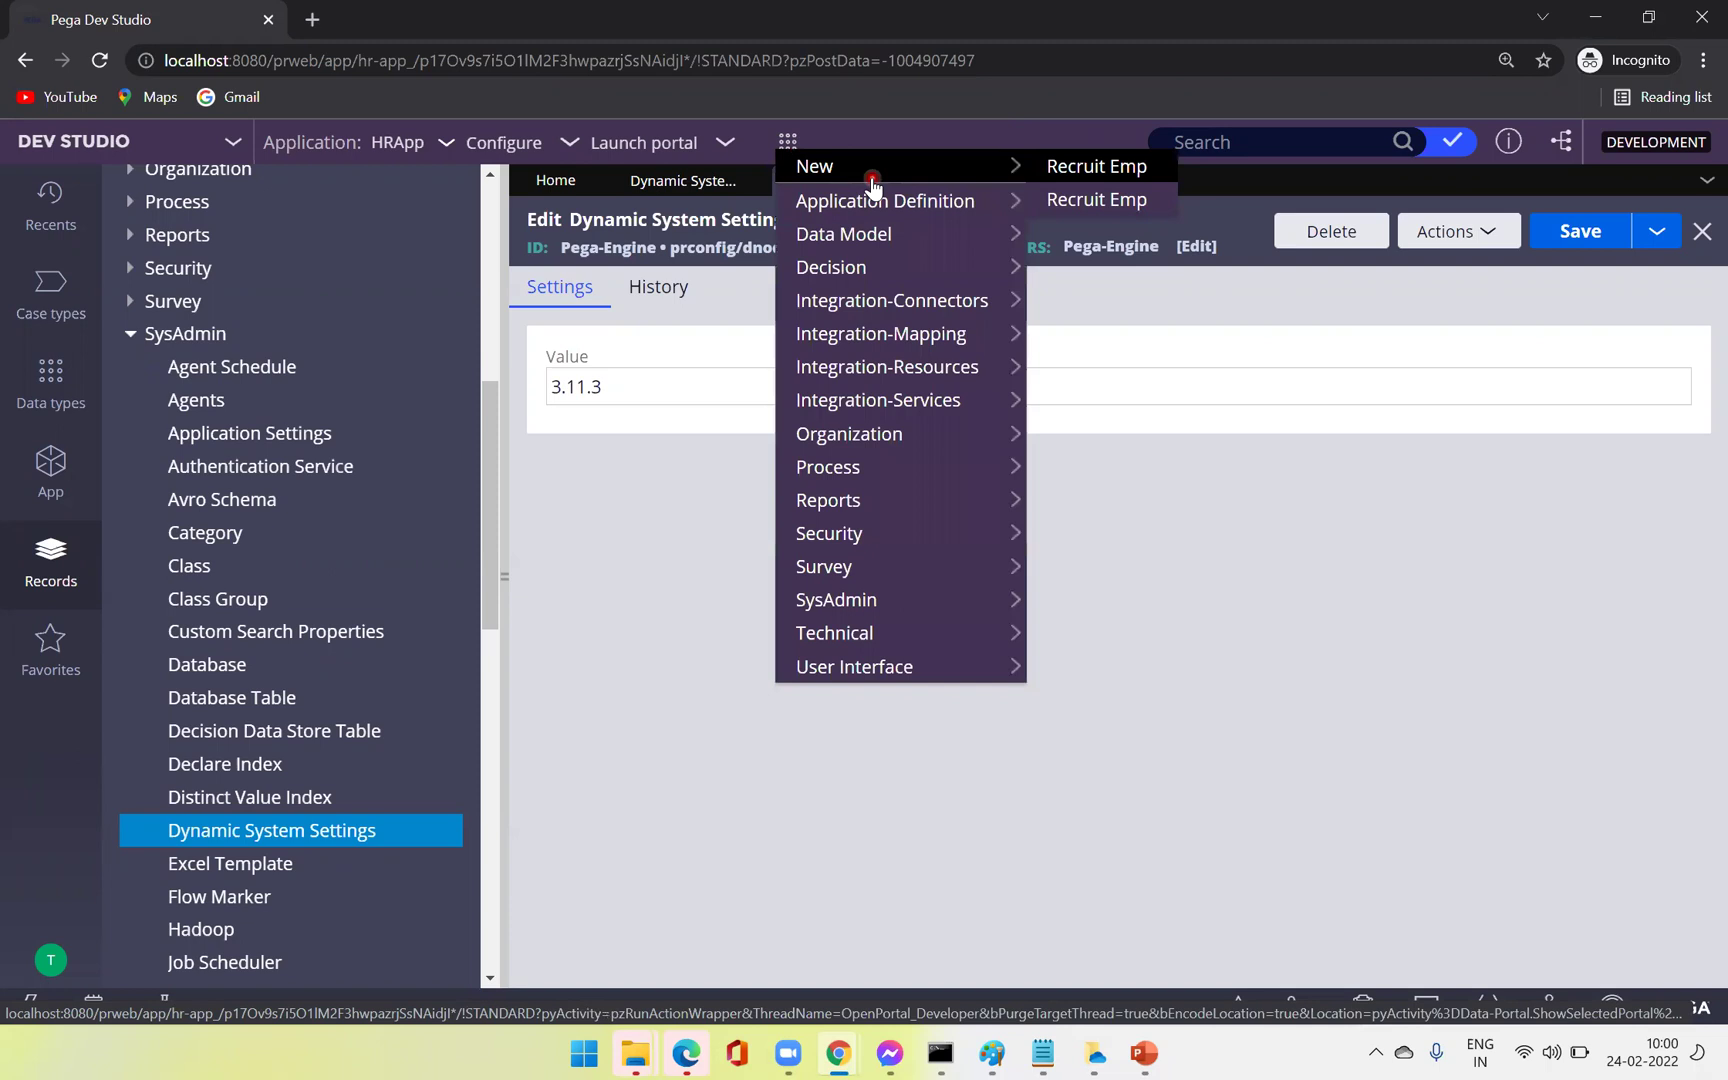
pyautogui.moveTo(841, 598)
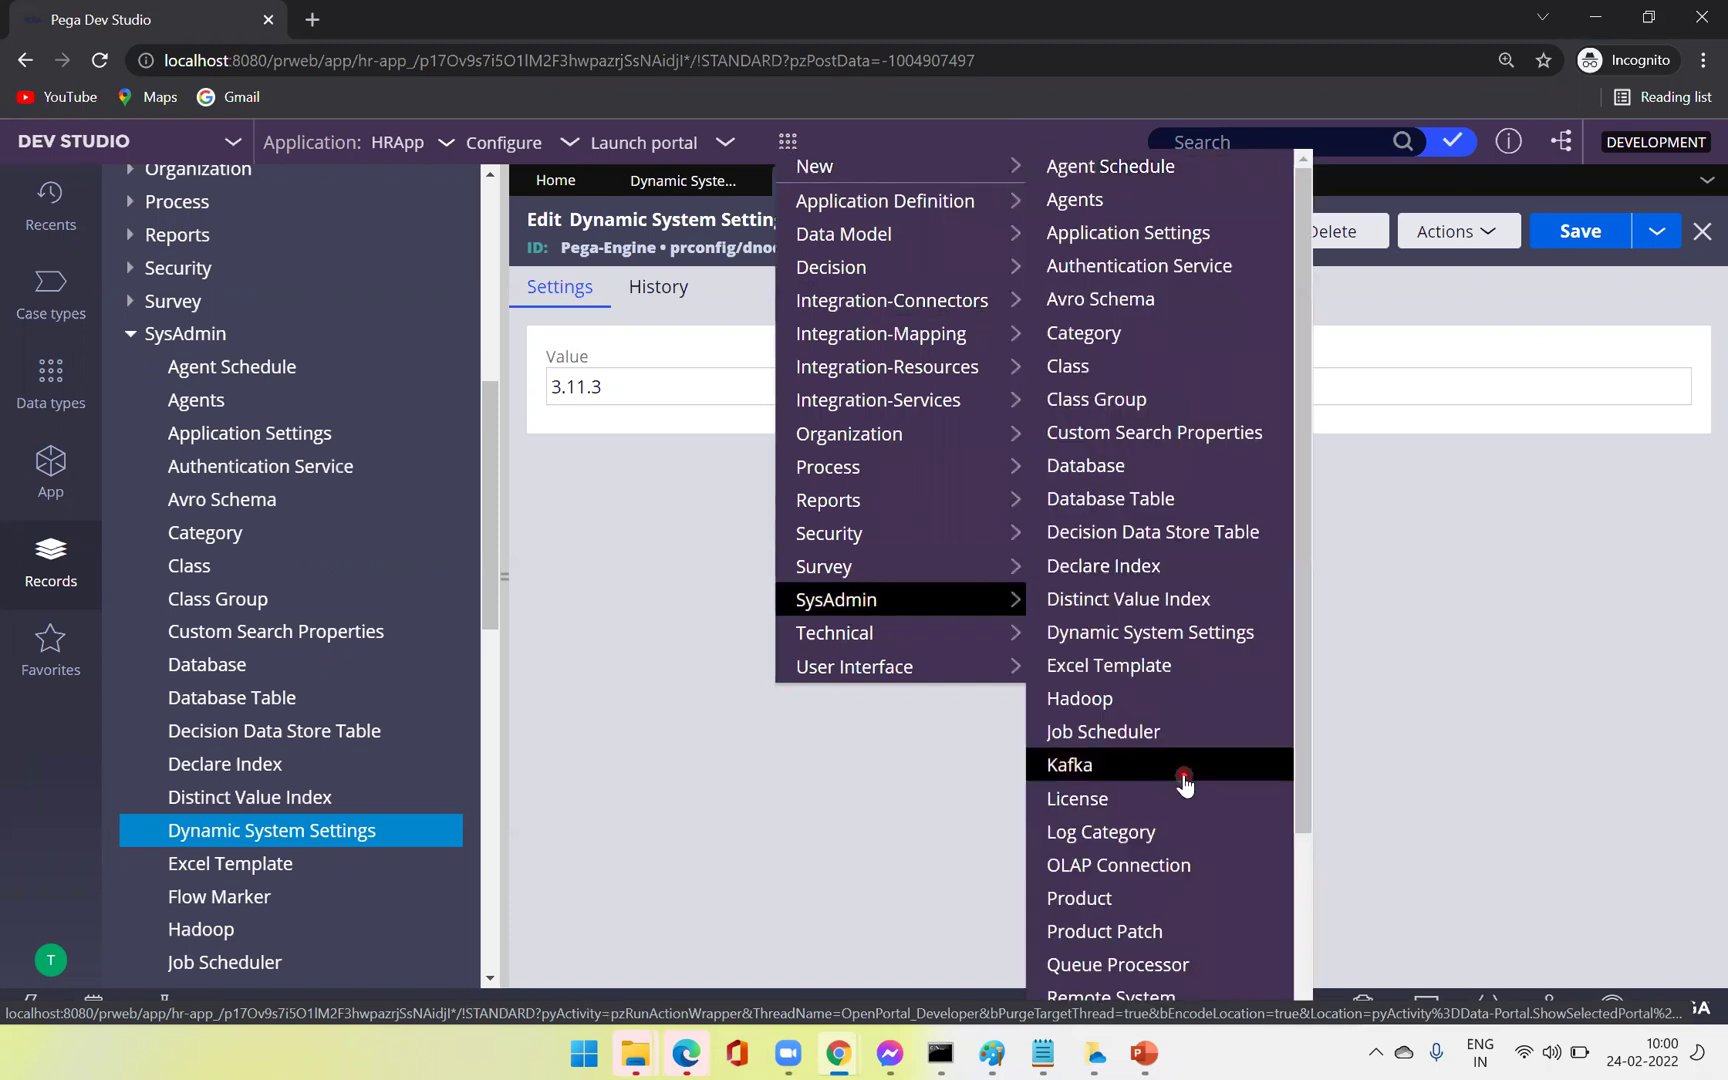
pyautogui.click(1168, 631)
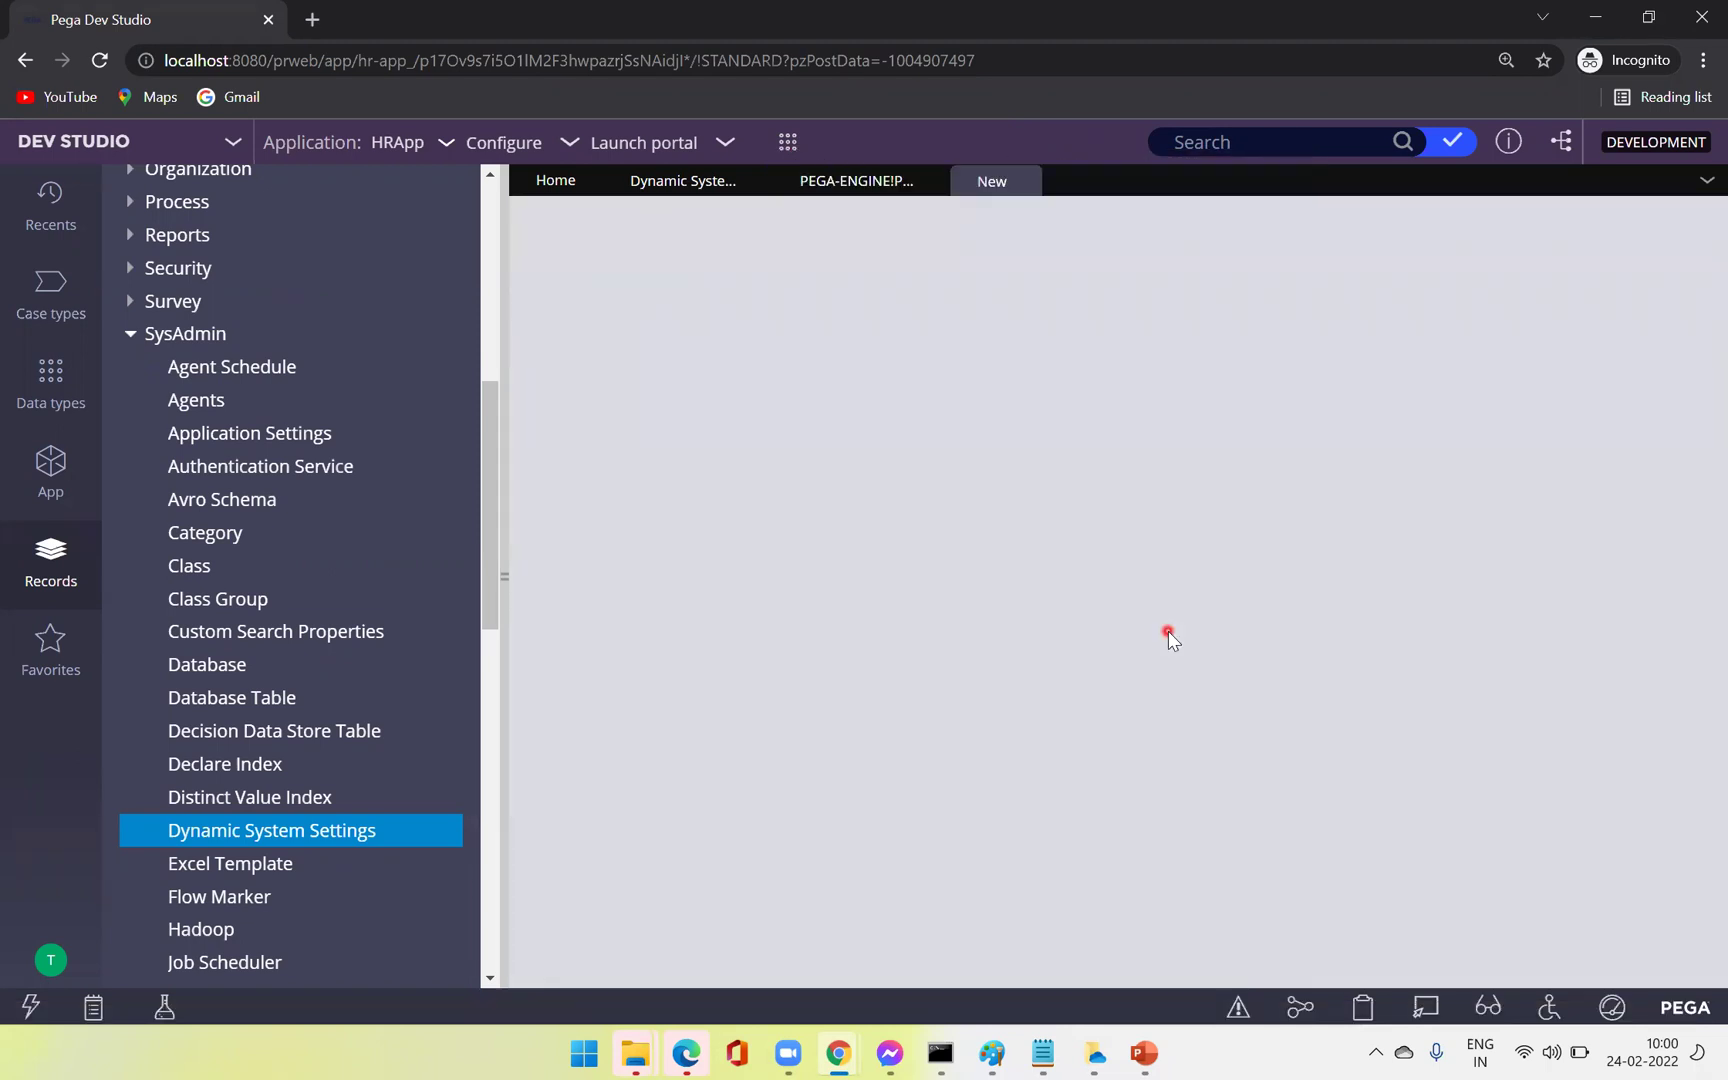
# Create the dynamic system setting with short description HRApp Payroll URL, owning ruleset HRApp and setting purpose PayrollURL.
pyautogui.click(716, 321)
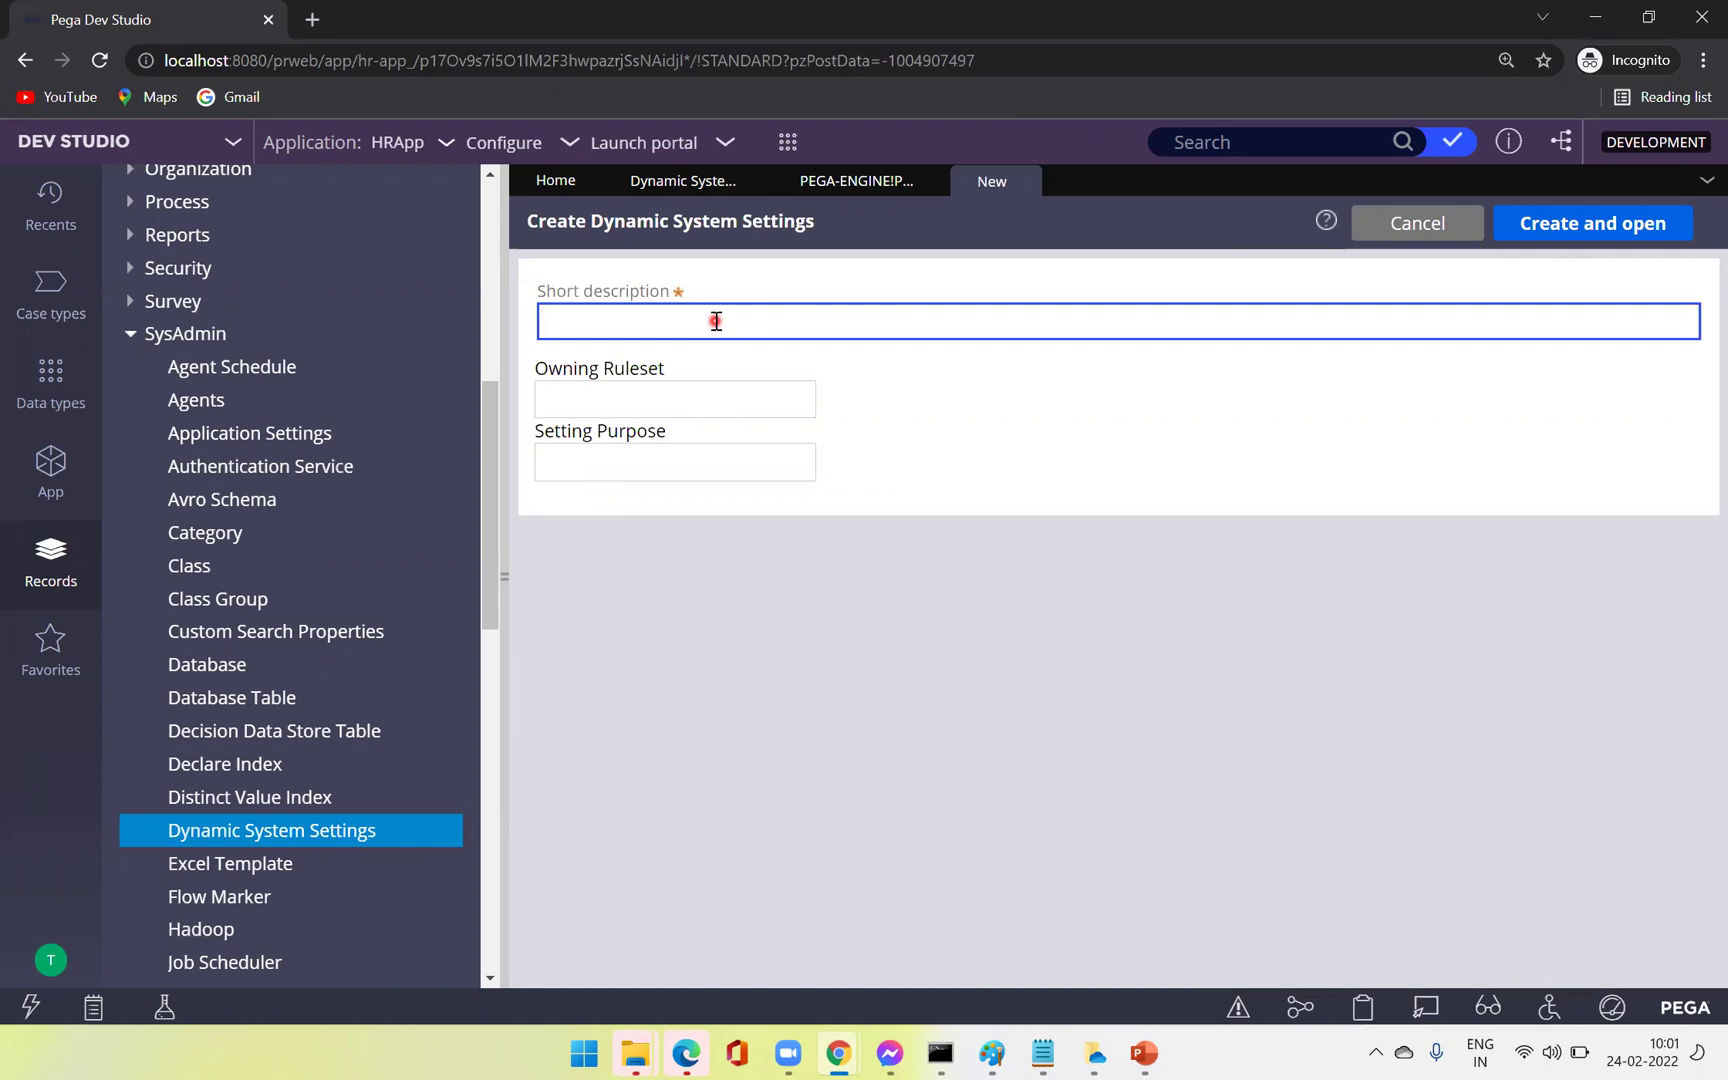
pyautogui.write('HRApp Payroll URL')
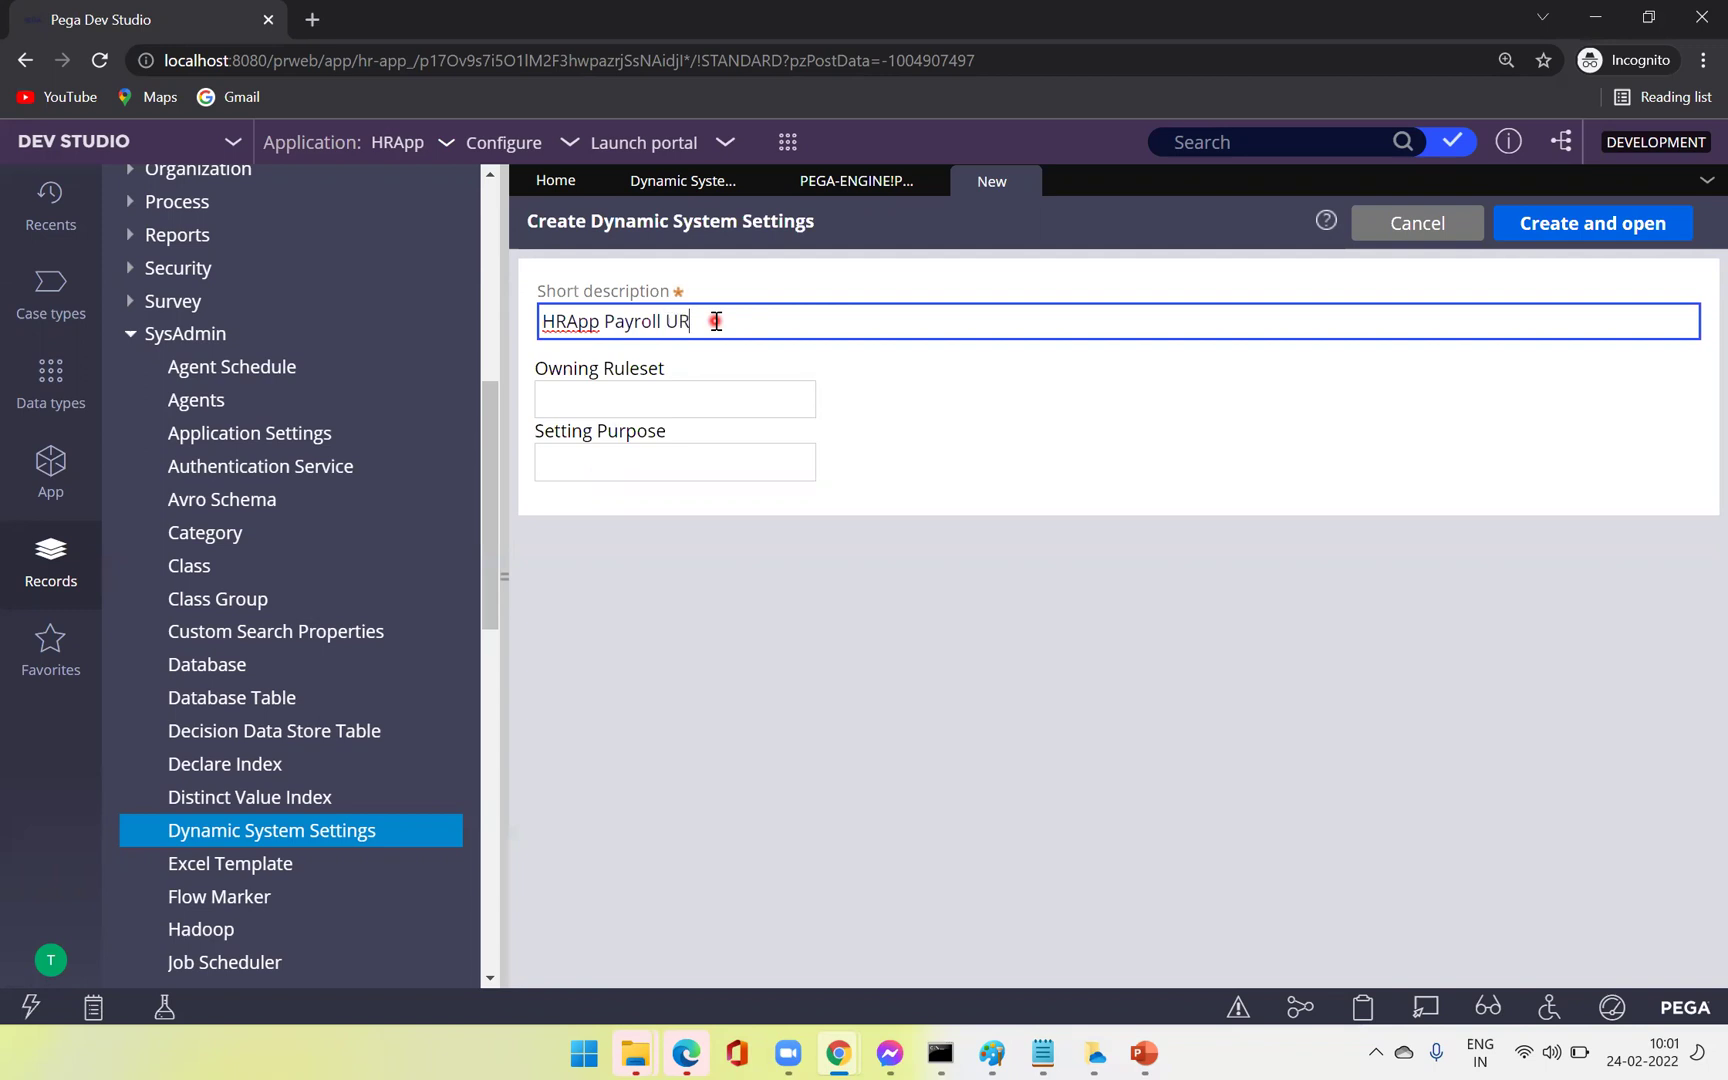
pyautogui.click(627, 410)
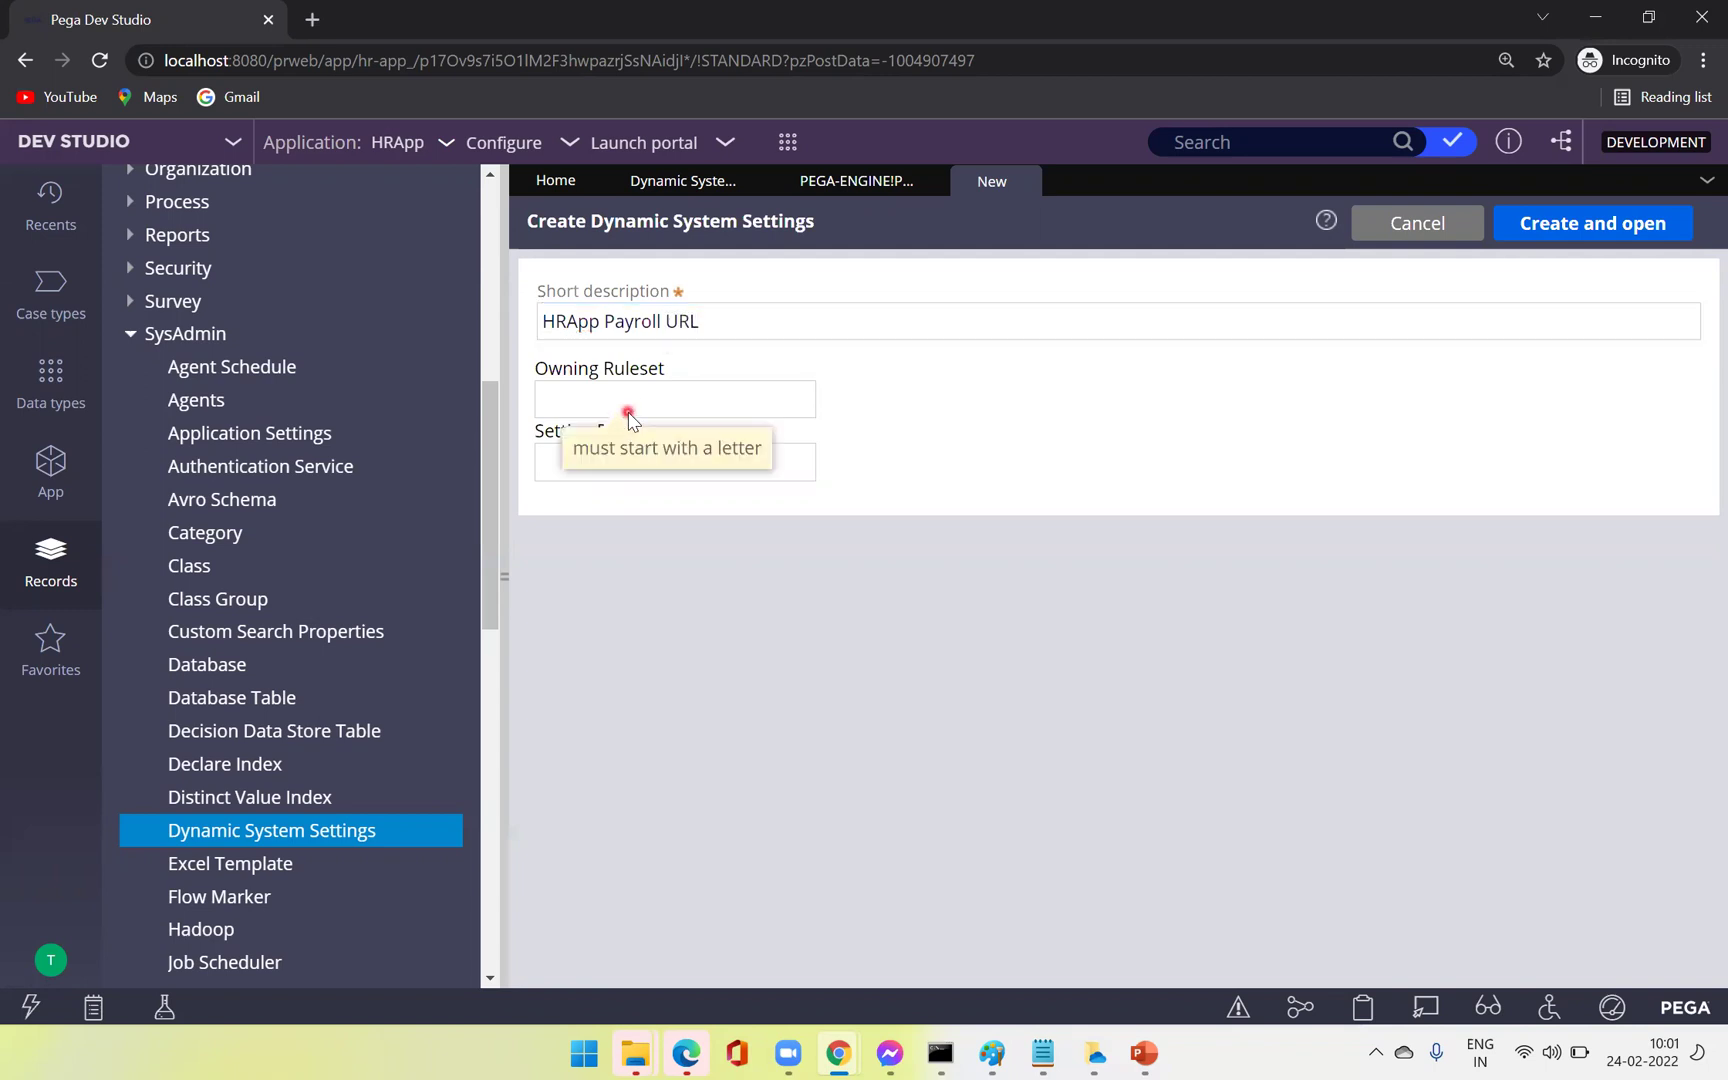
pyautogui.write('HRAPP')
pyautogui.press('BackSpace')
pyautogui.press('BackSpace')
pyautogui.write('pp')
pyautogui.click(585, 450)
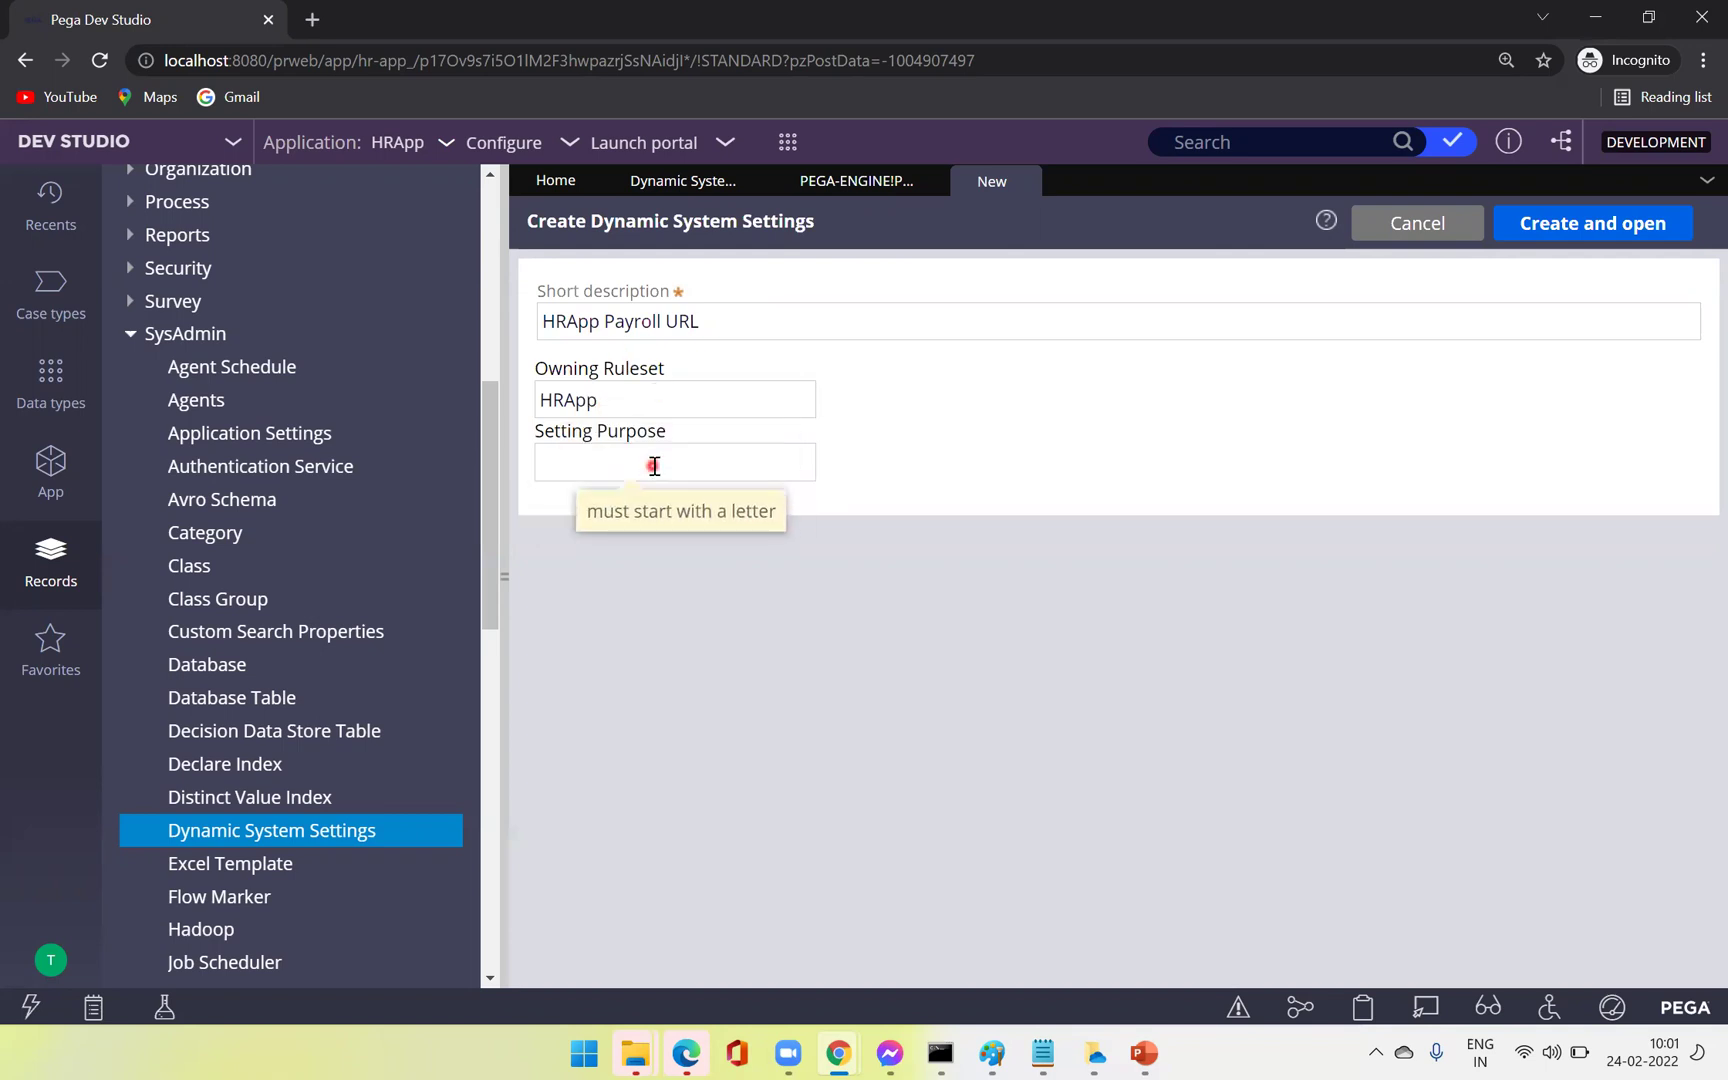
pyautogui.write('Payroll URL')
pyautogui.click(1594, 231)
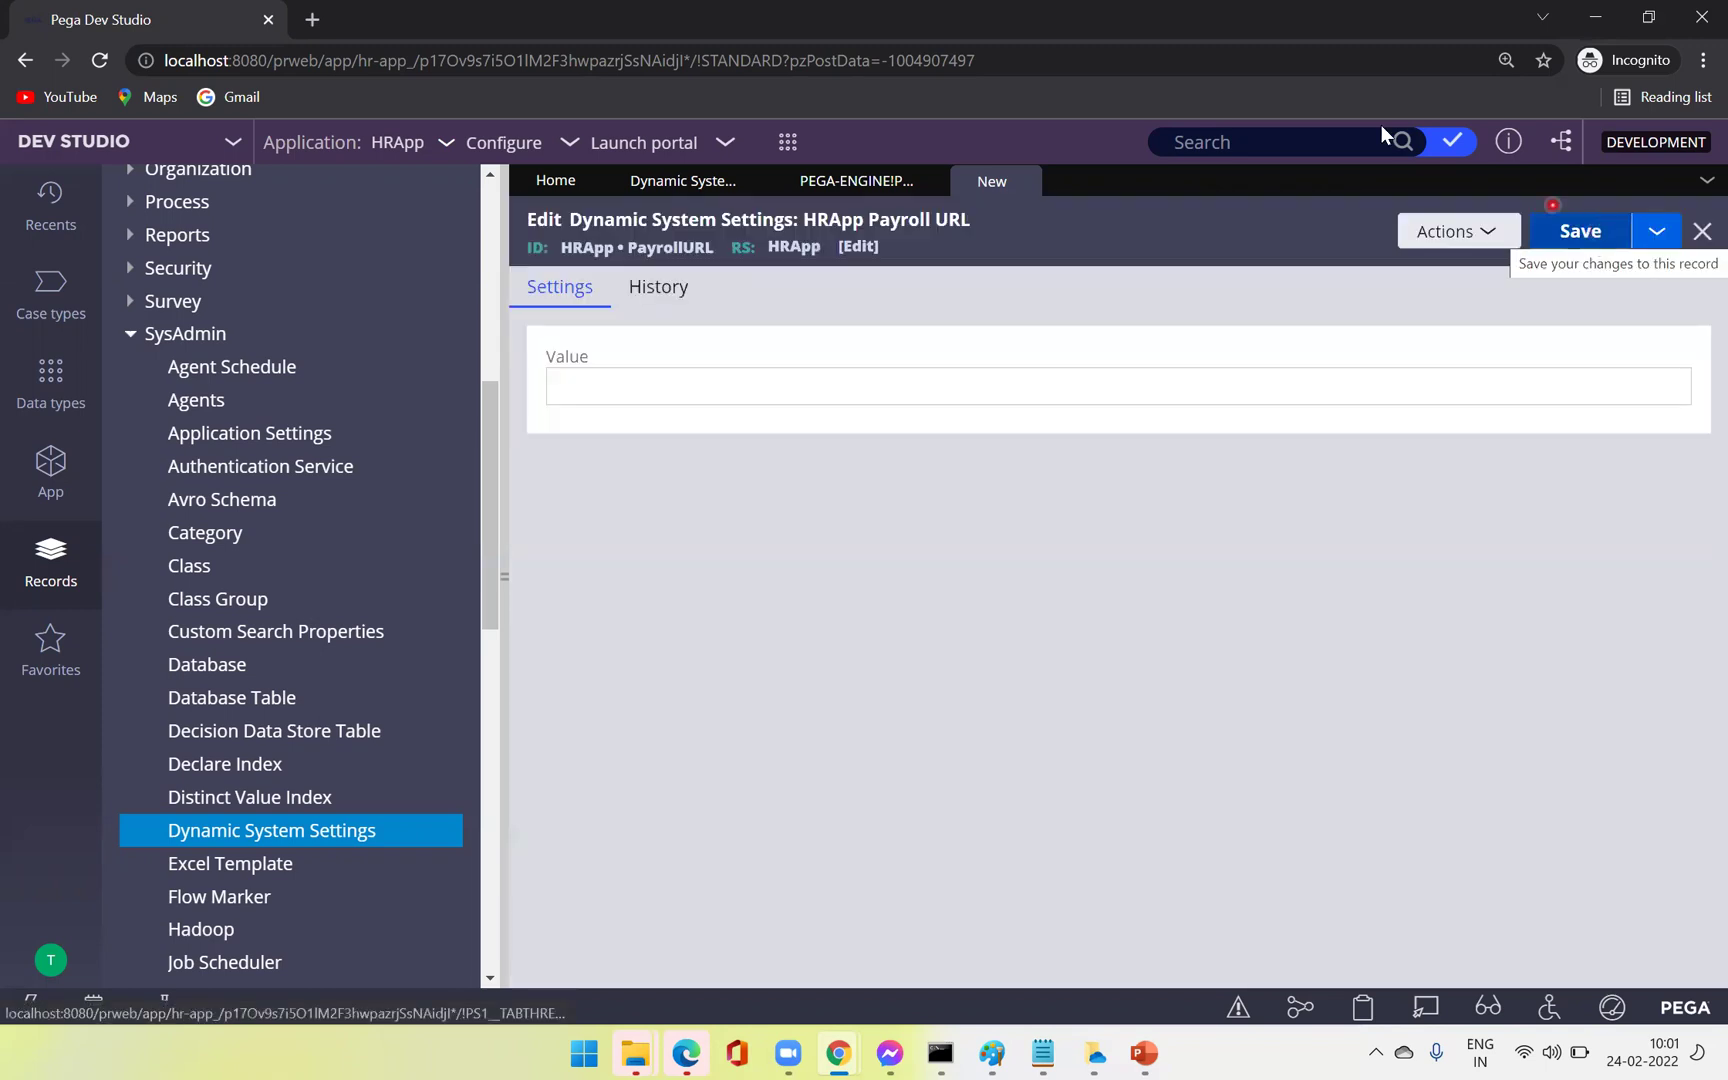
pyautogui.click(861, 387)
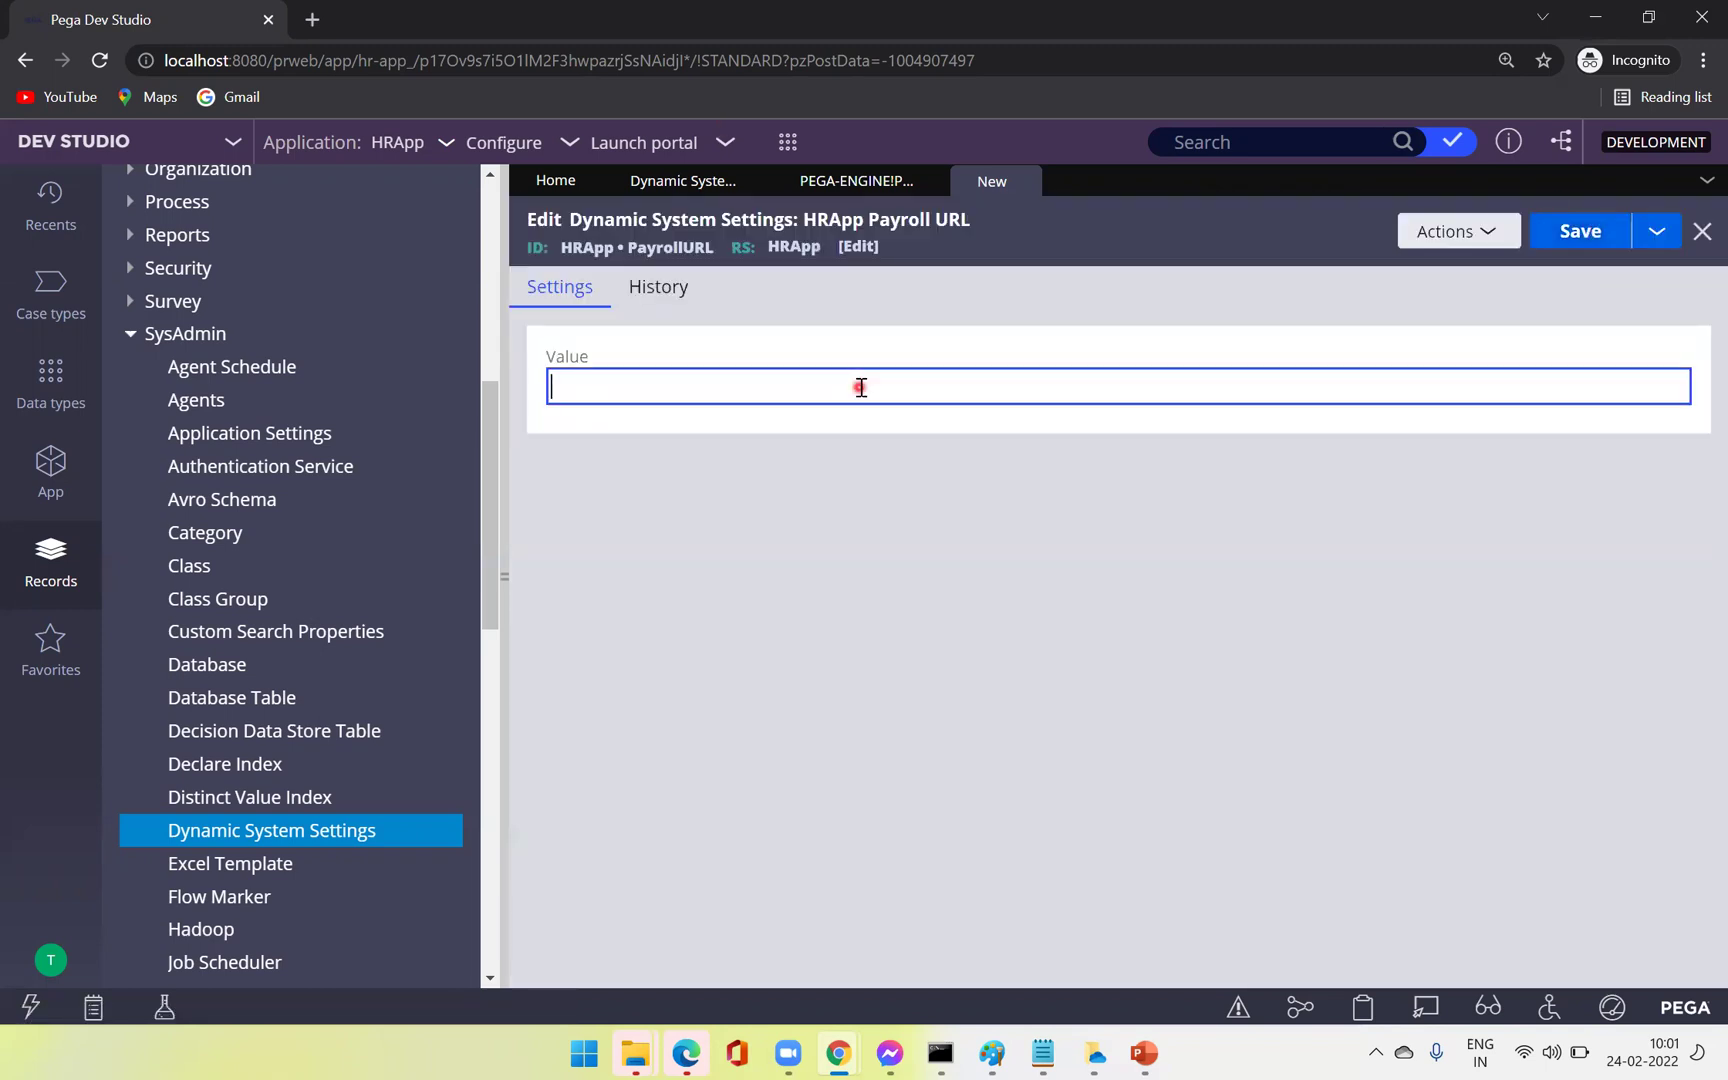
pyautogui.write('http://adp.payroll.com')
pyautogui.hotkey('ctrl', 's')
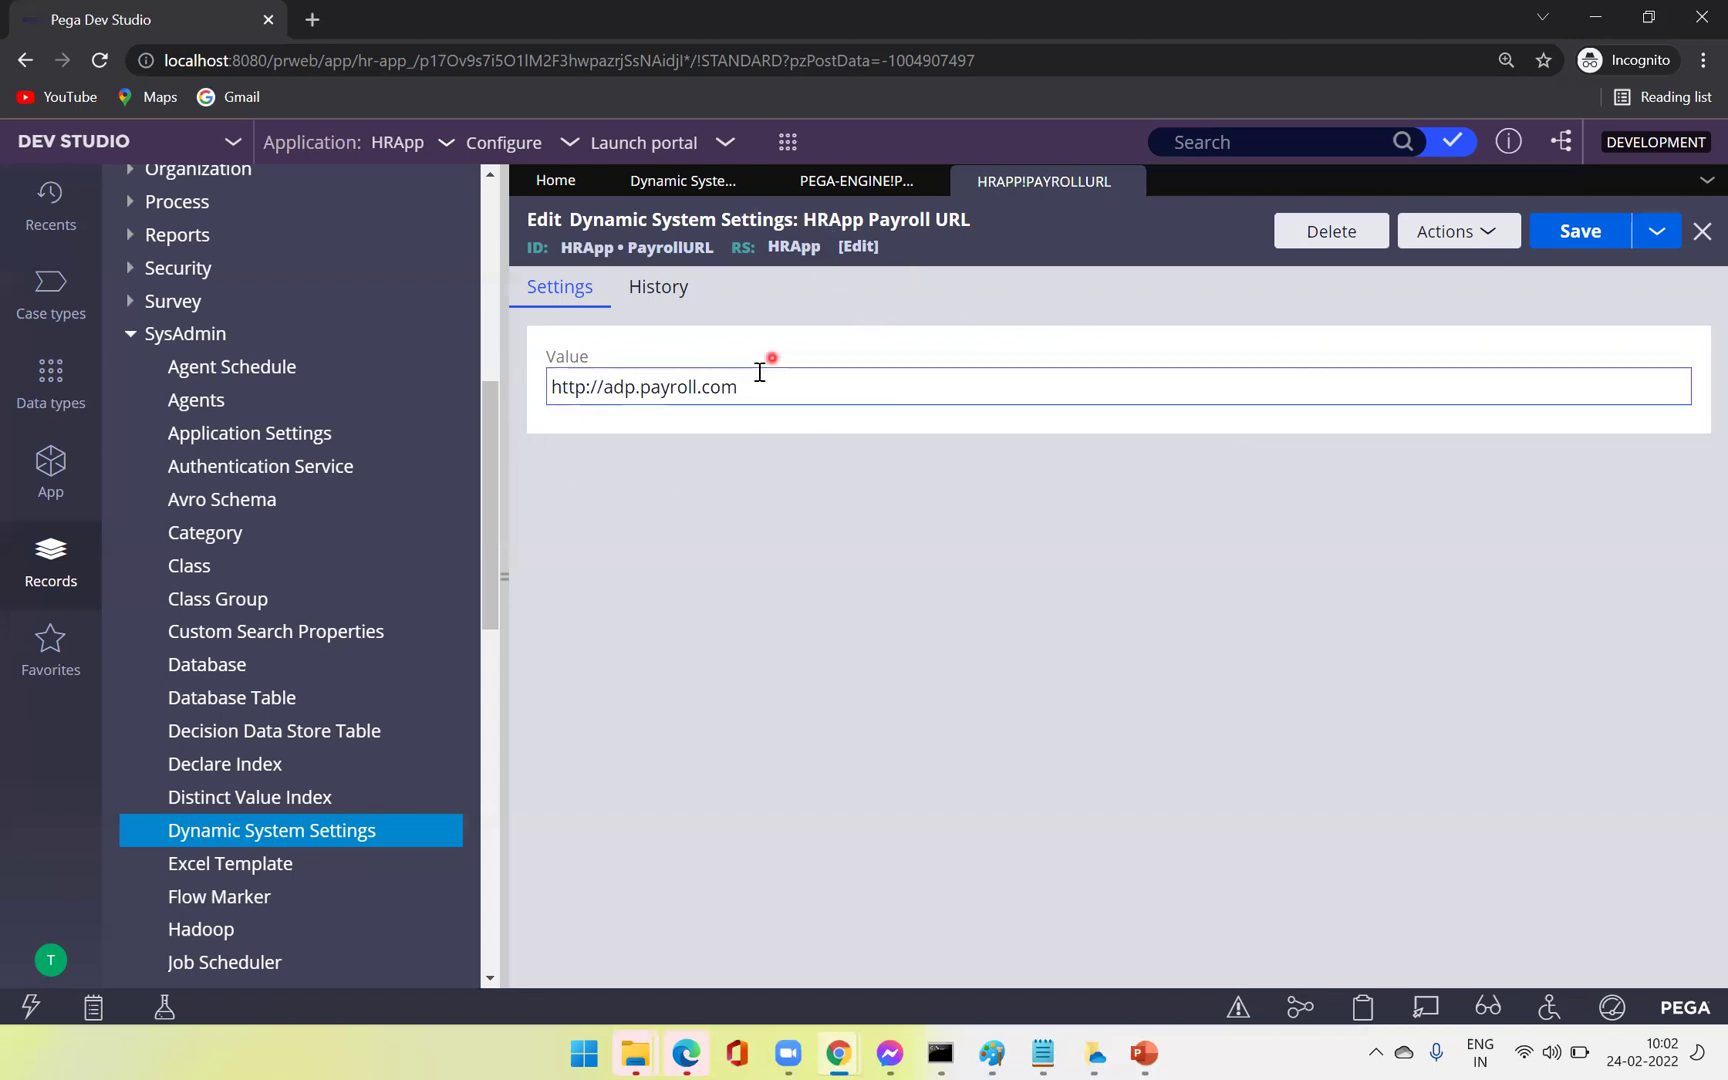
pyautogui.click(703, 386)
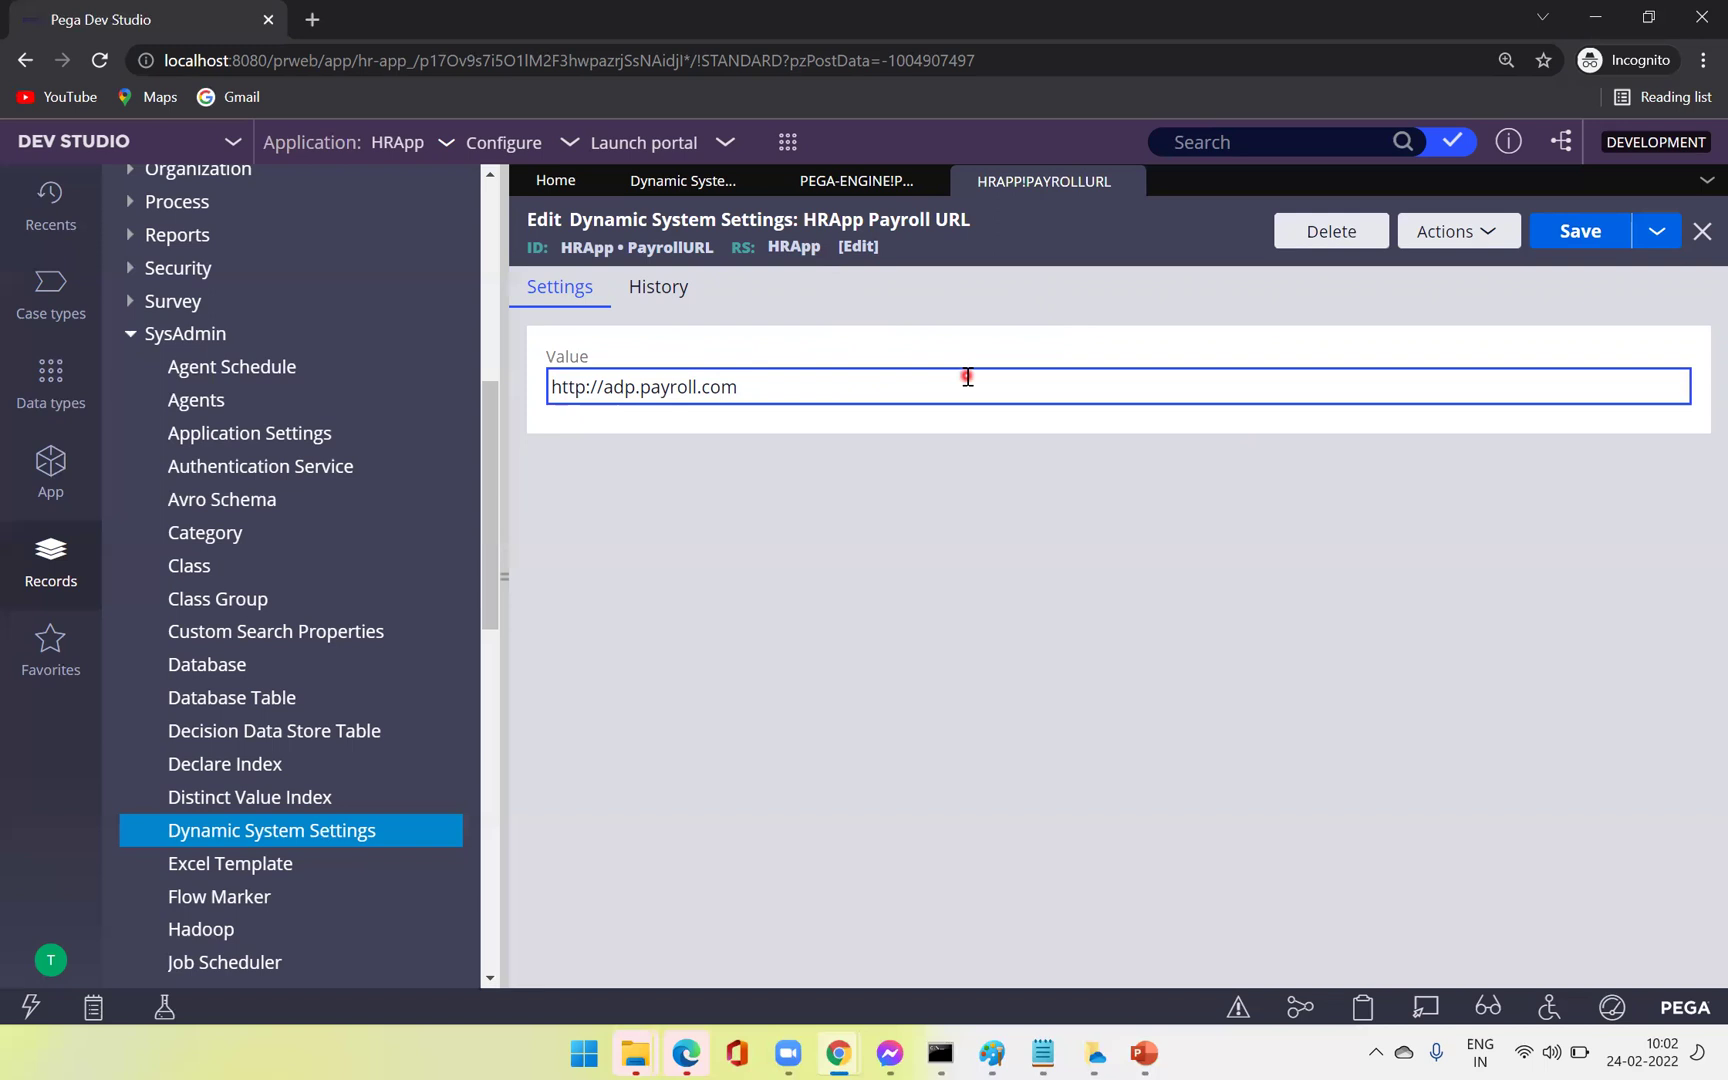
pyautogui.write('-dev')
pyautogui.press('BackSpace')
pyautogui.press('BackSpace')
pyautogui.press('BackSpace')
pyautogui.press('BackSpace')
pyautogui.write('-test')
# Look through the SysAdmin and Technical record types and start a new Application Settings record.
pyautogui.moveTo(489, 599); pyautogui.dragTo(501, 779)
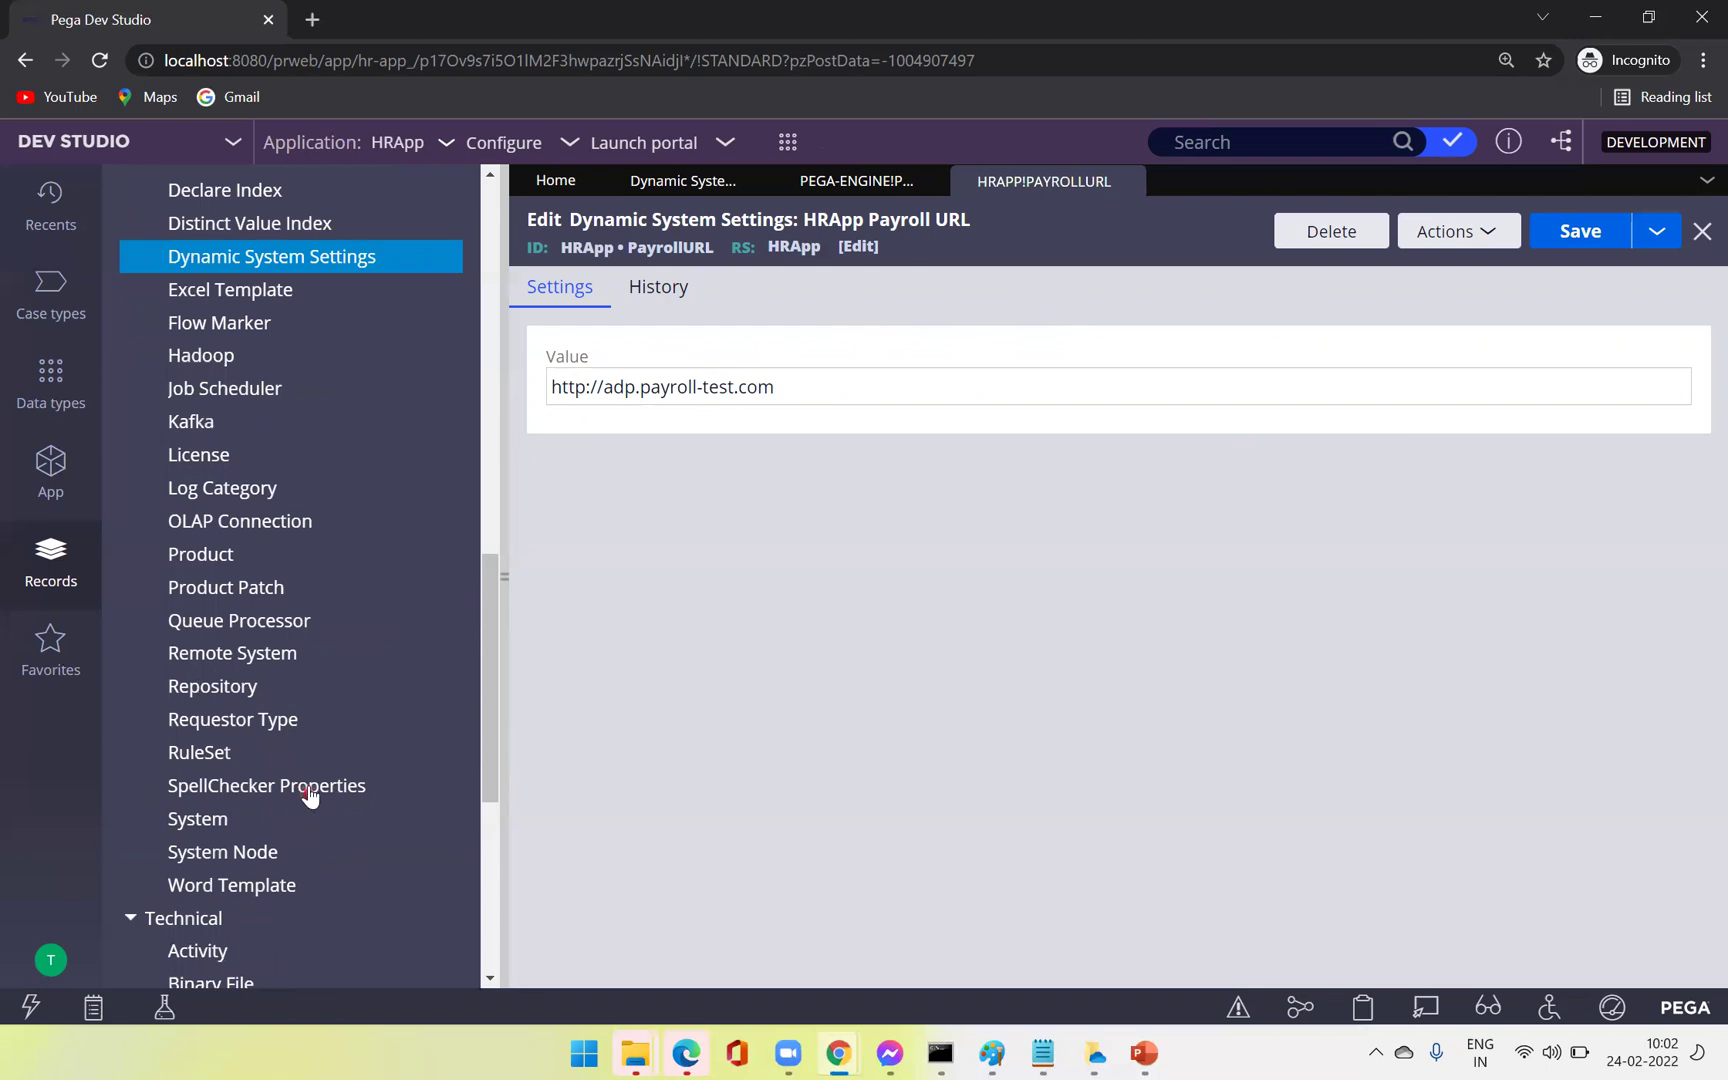
pyautogui.scroll(-3, 490, 721)
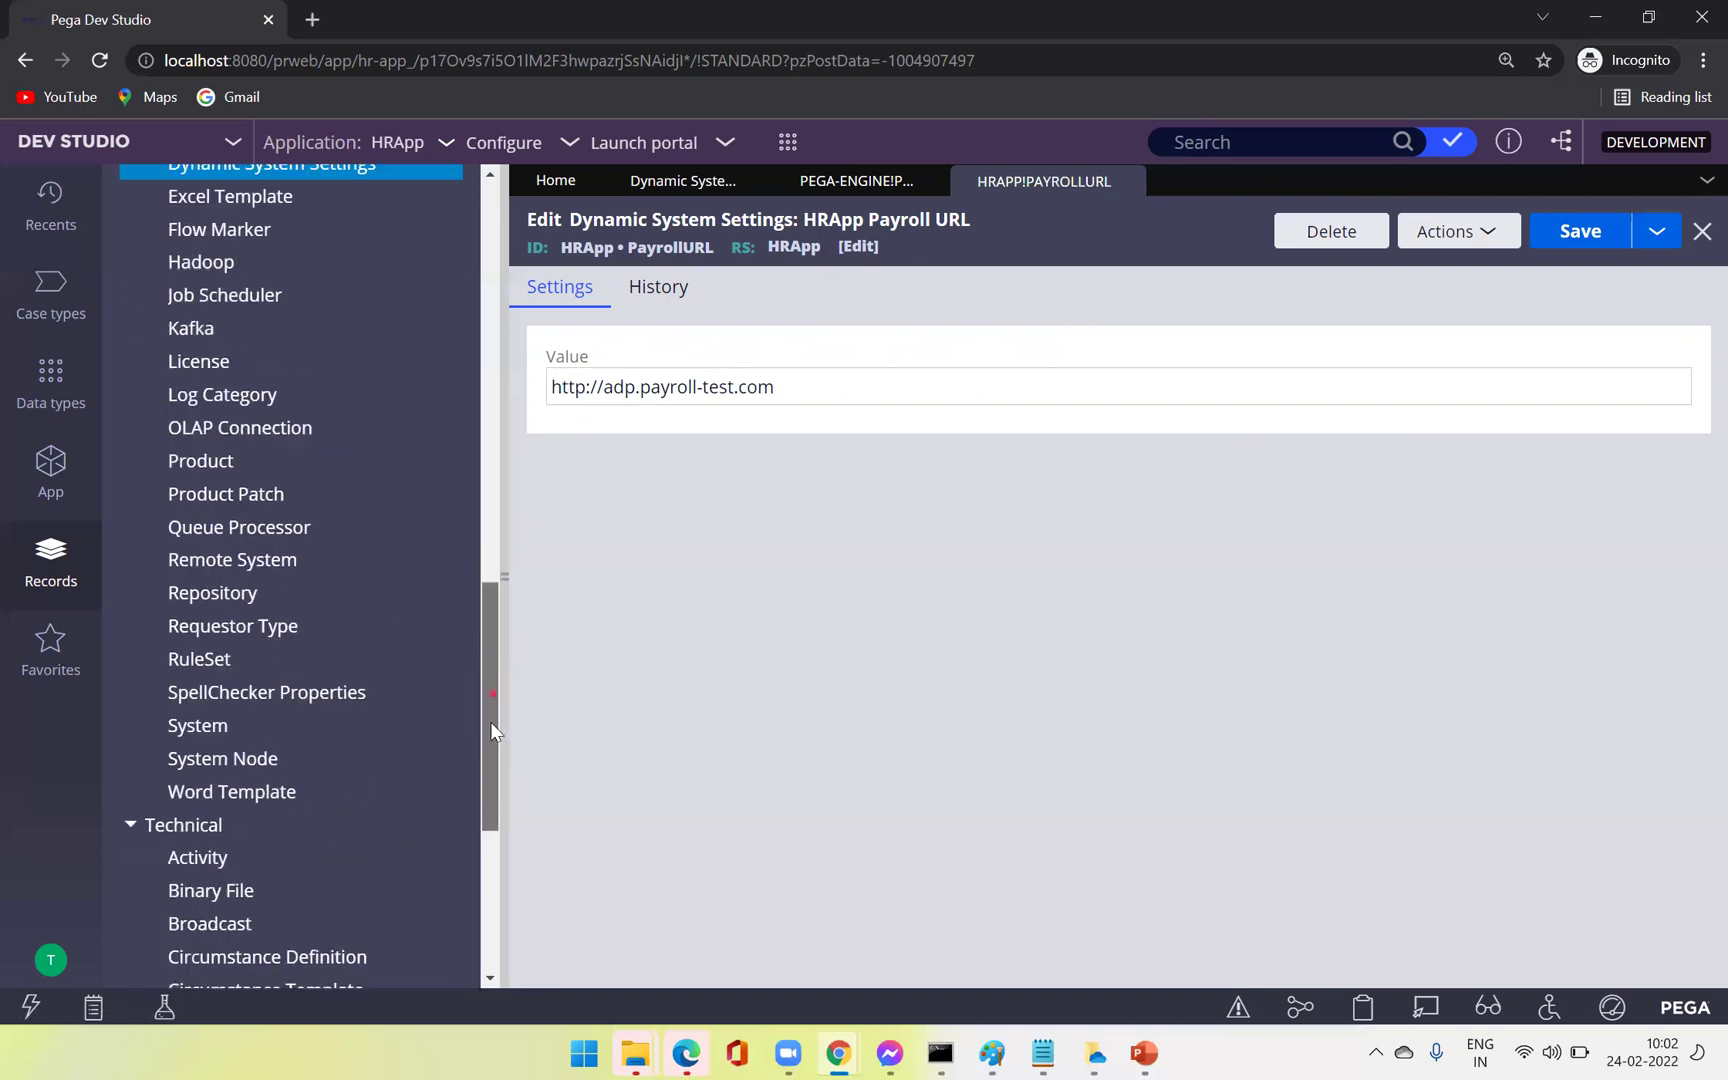
pyautogui.moveTo(486, 755); pyautogui.dragTo(465, 619)
pyautogui.scroll(-5, 458, 713)
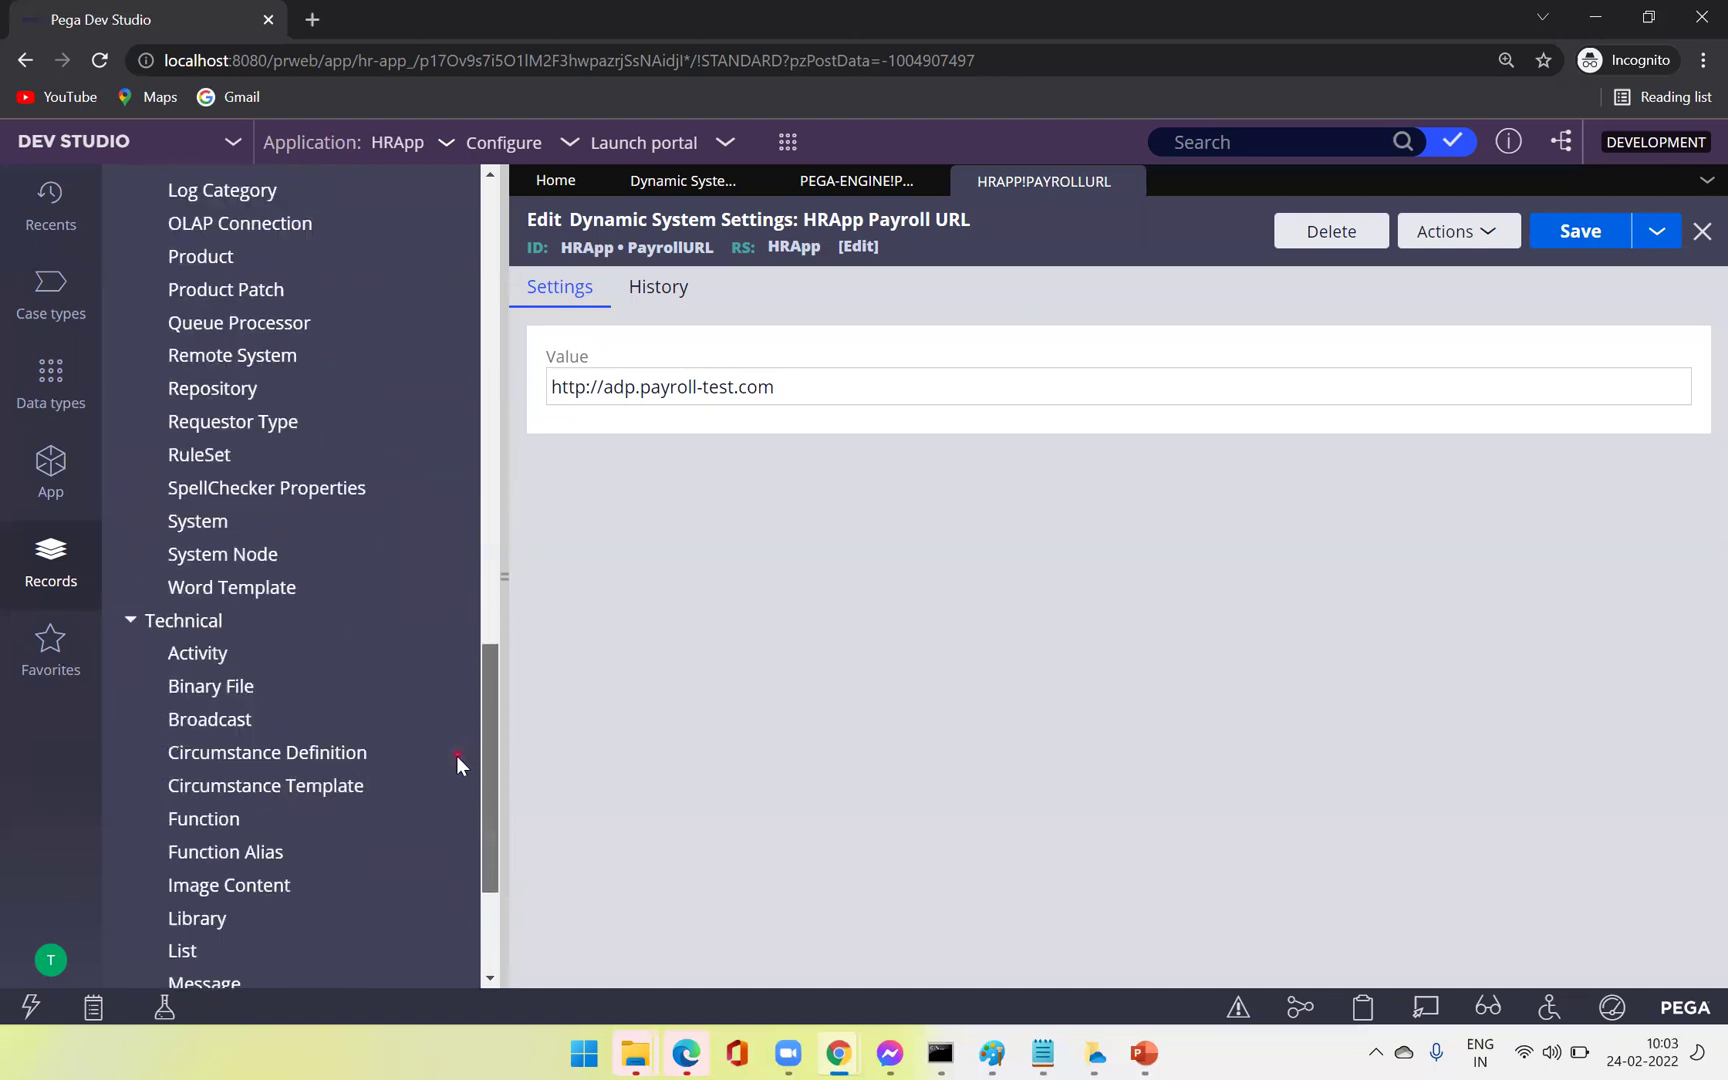
pyautogui.scroll(-1, 456, 765)
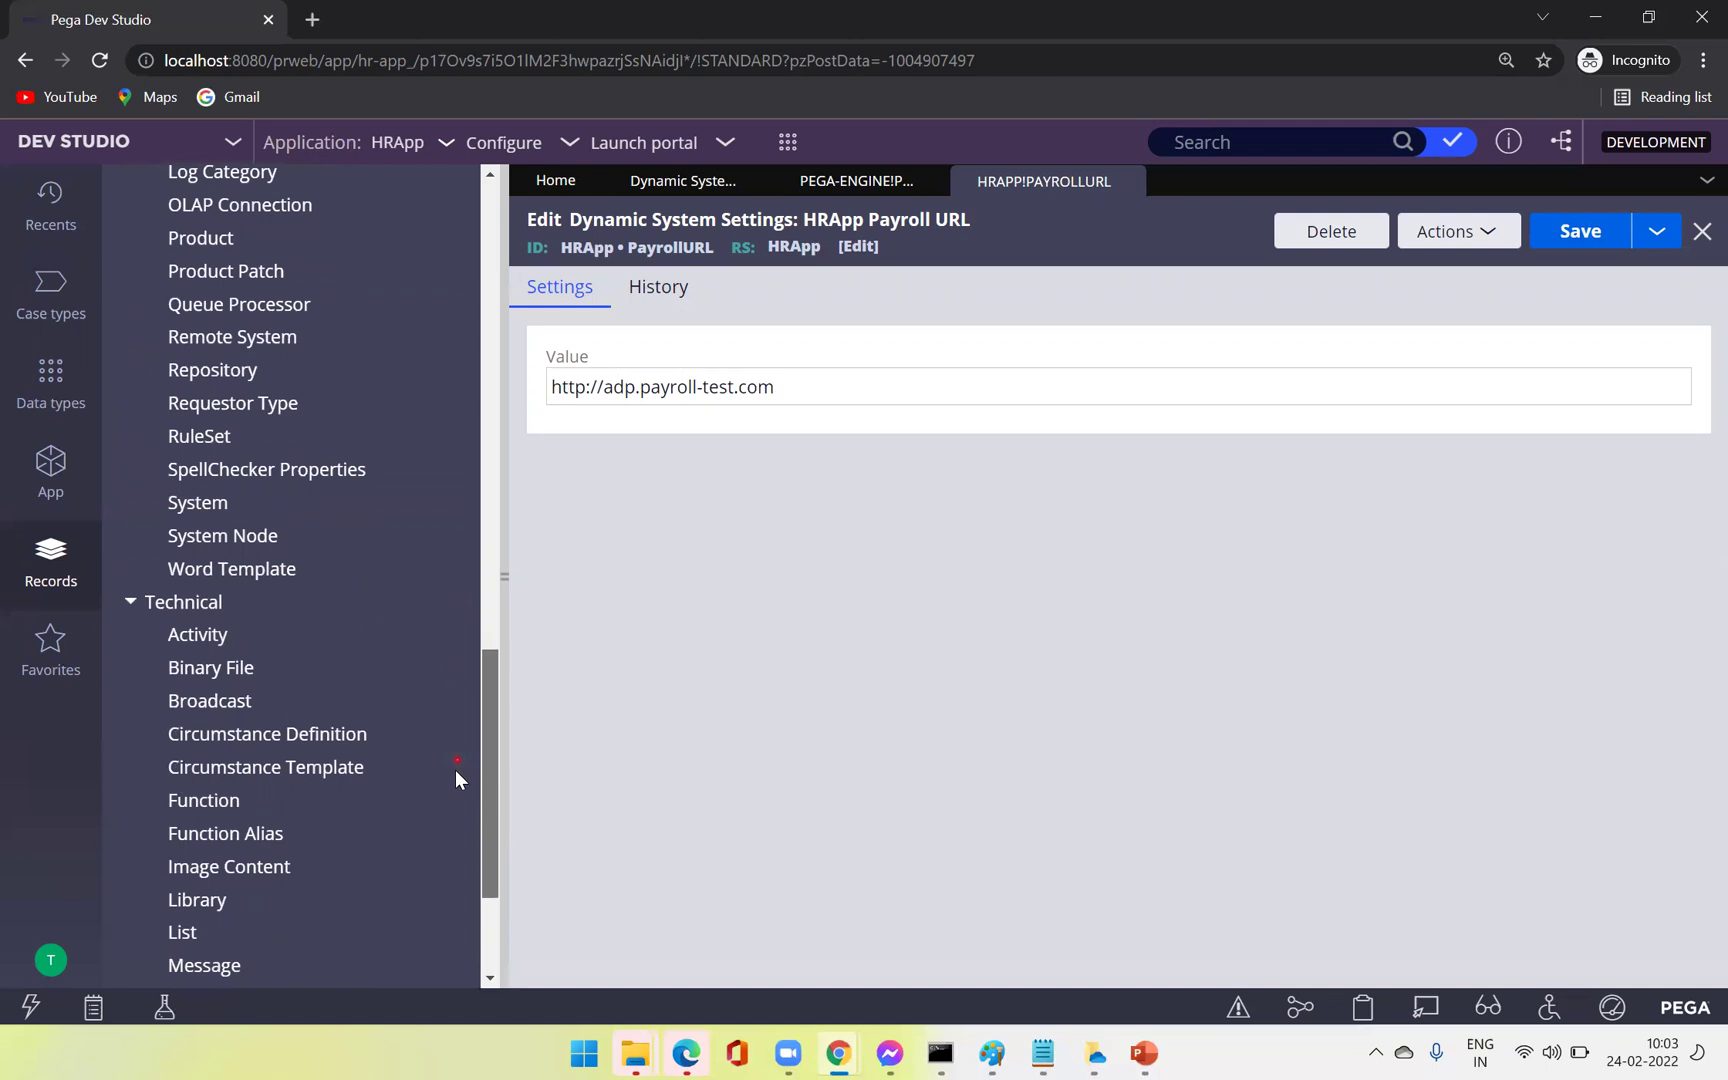
pyautogui.scroll(-3, 455, 780)
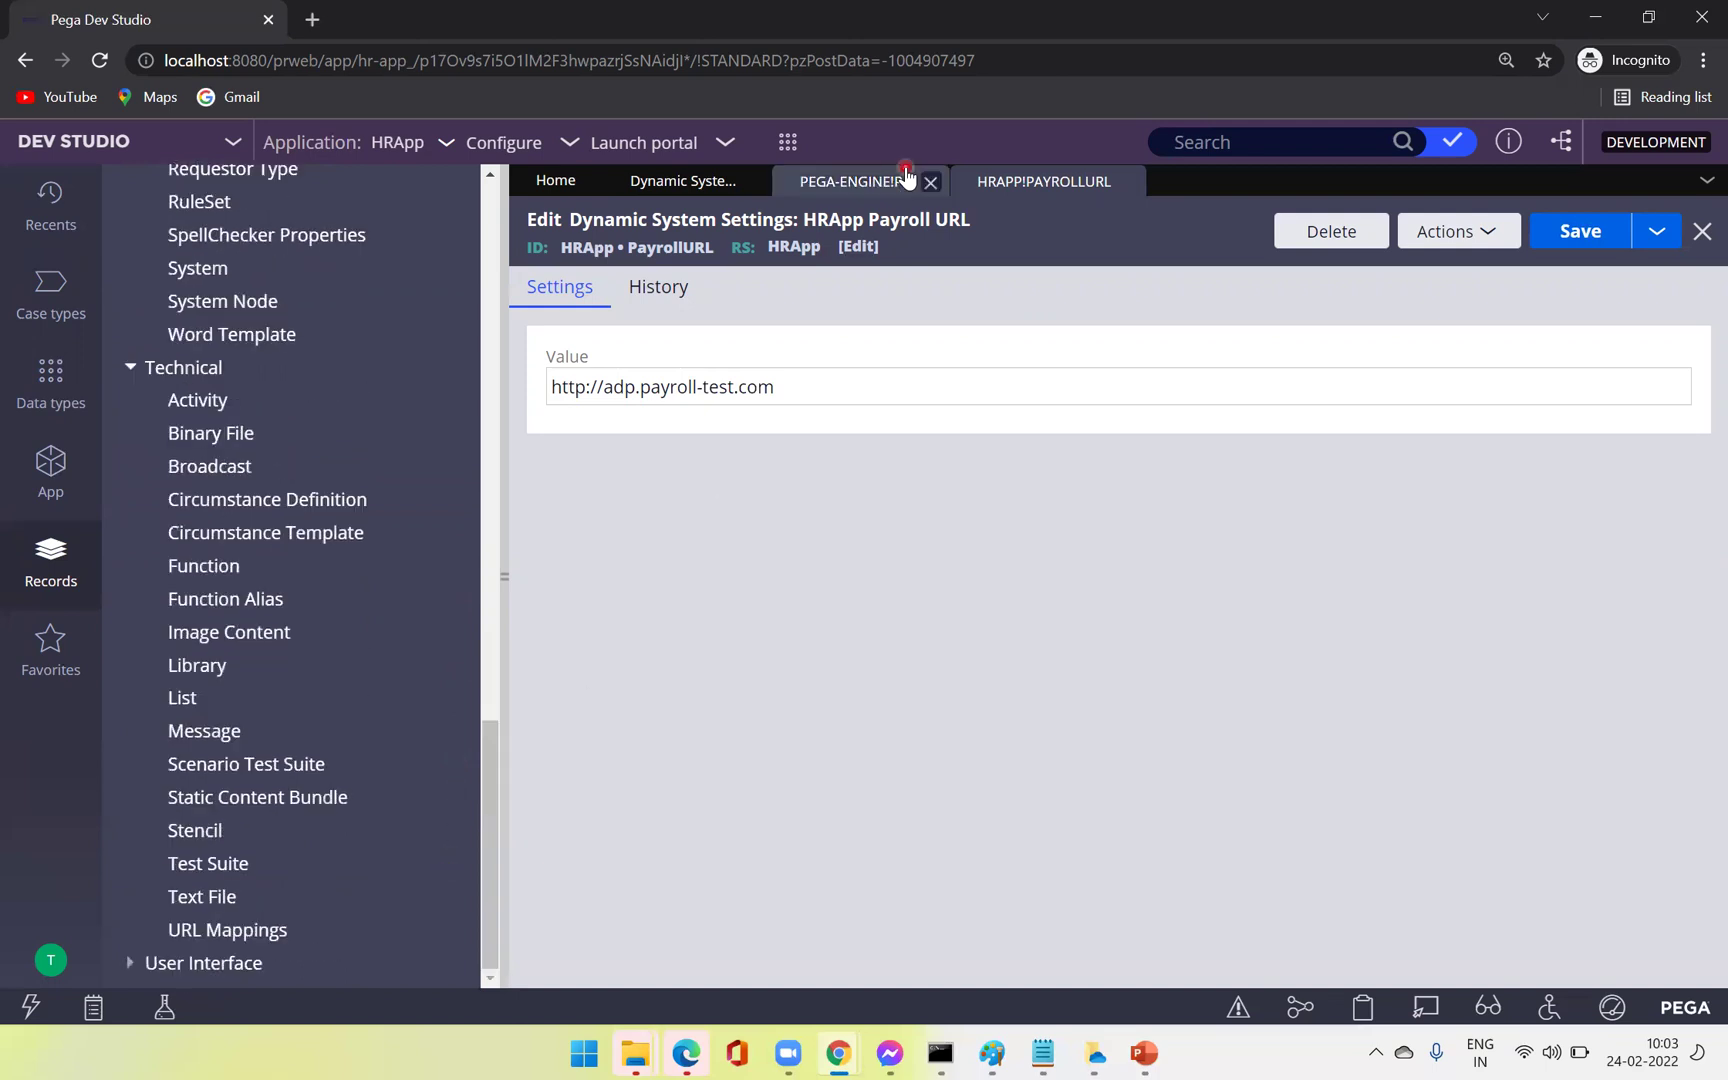
pyautogui.click(788, 141)
pyautogui.click(815, 600)
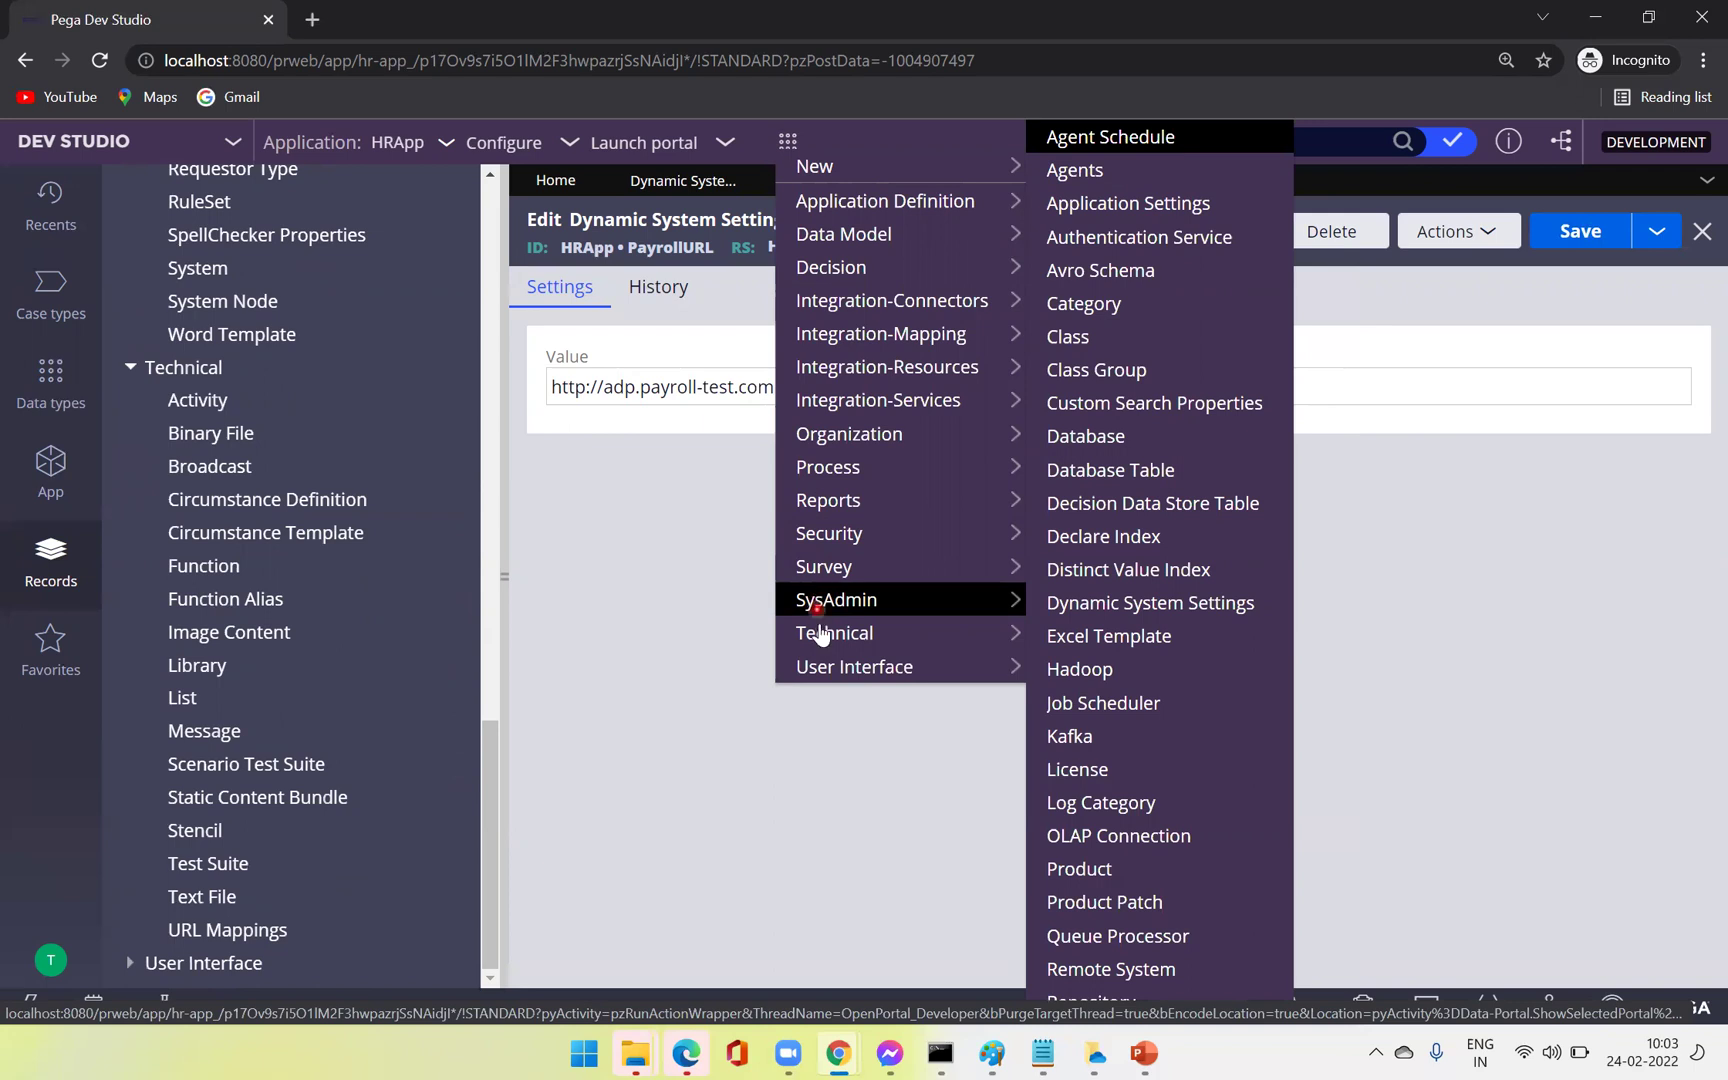
pyautogui.moveTo(822, 648)
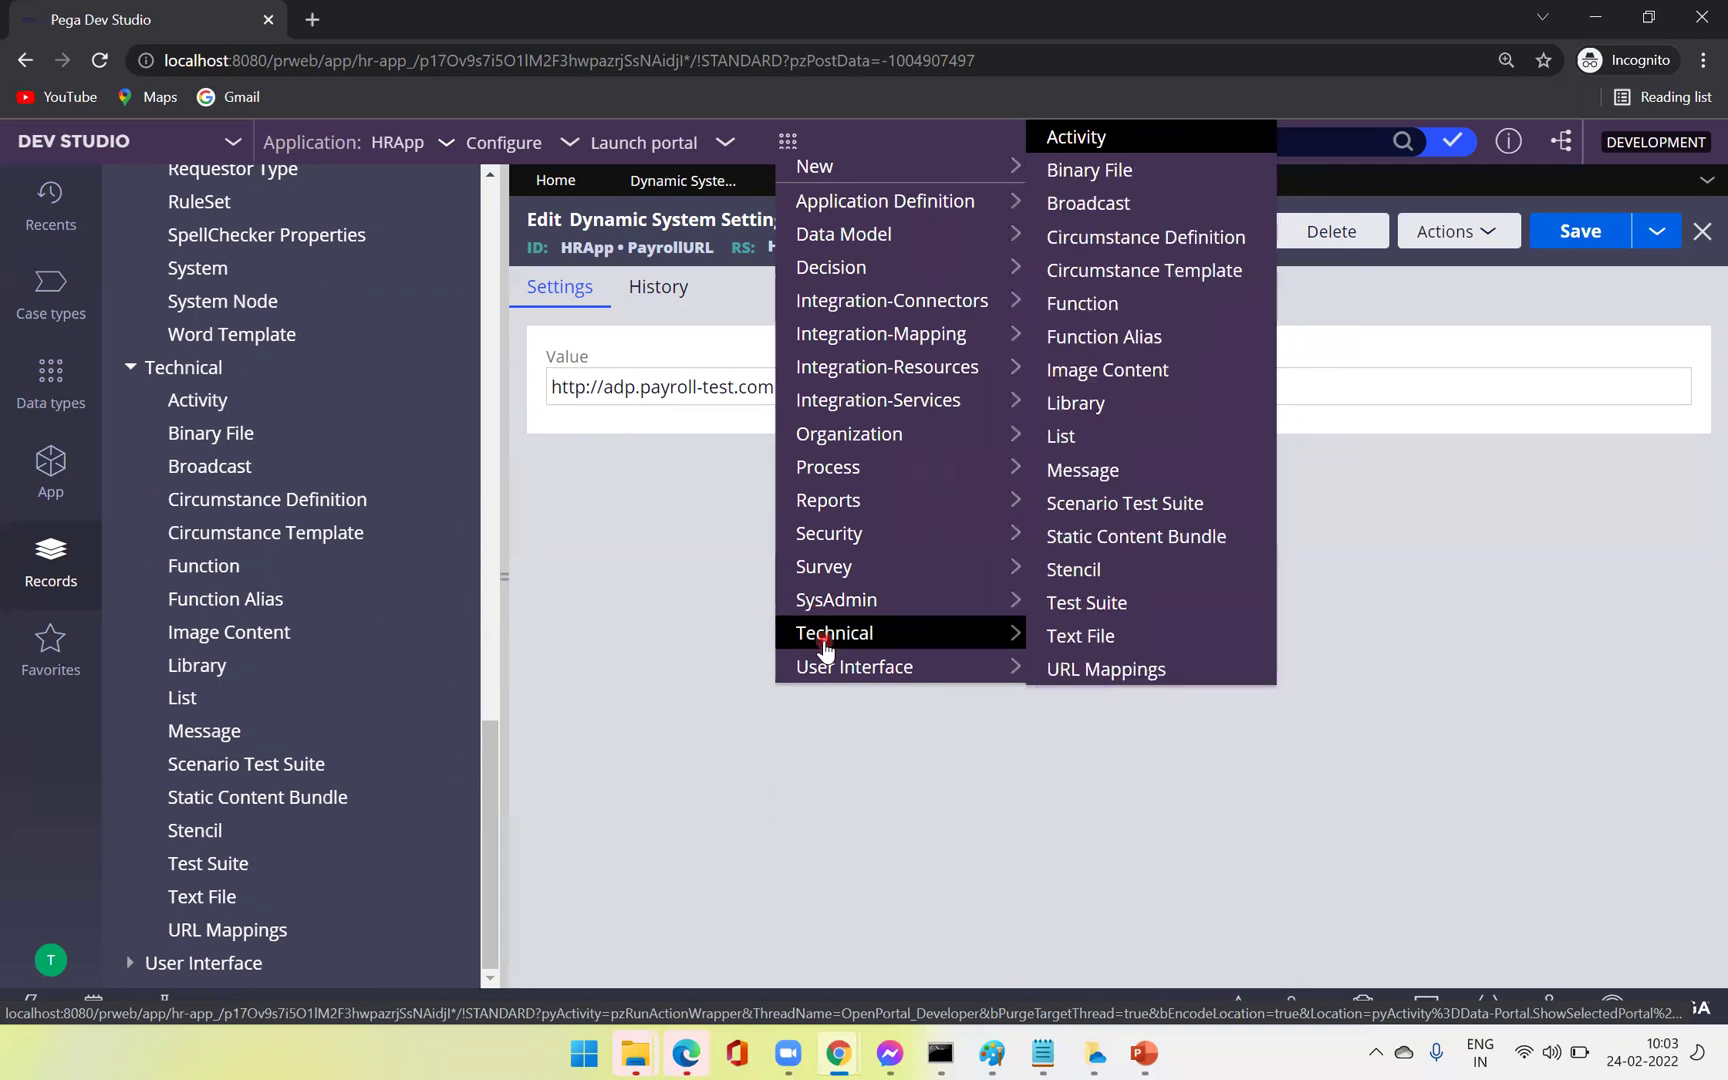
pyautogui.moveTo(838, 612)
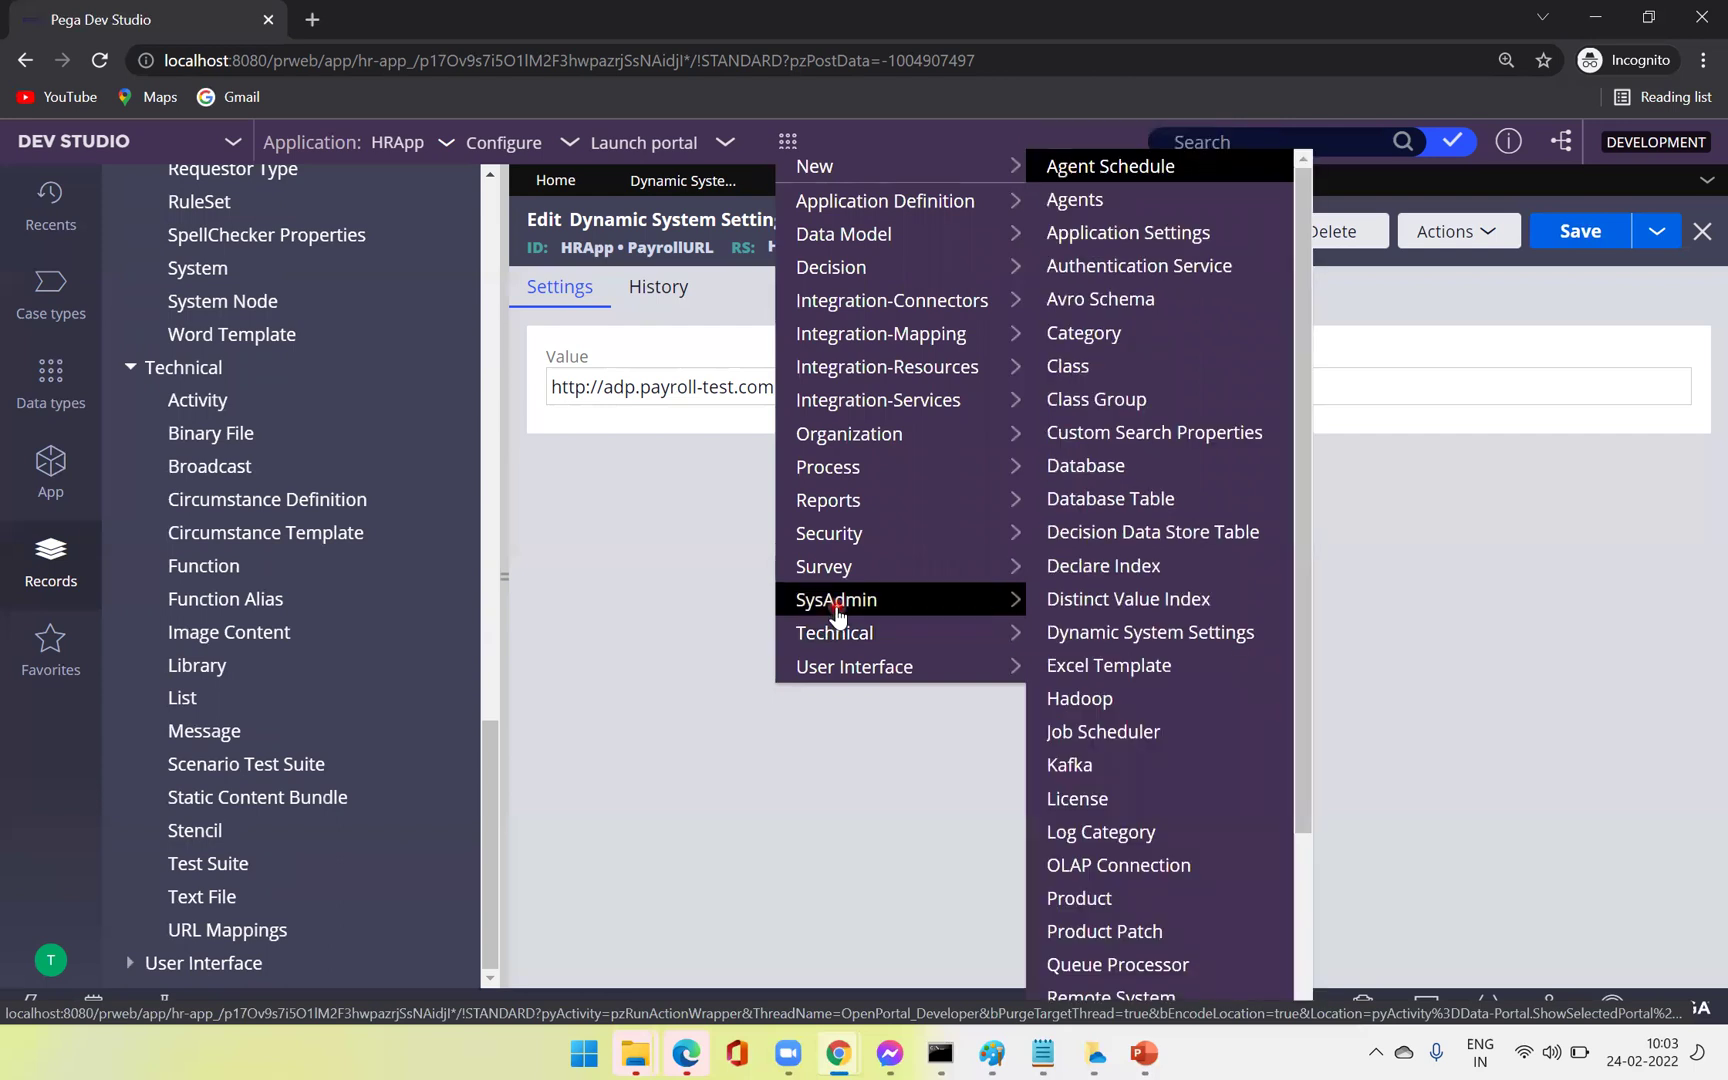
pyautogui.click(1107, 231)
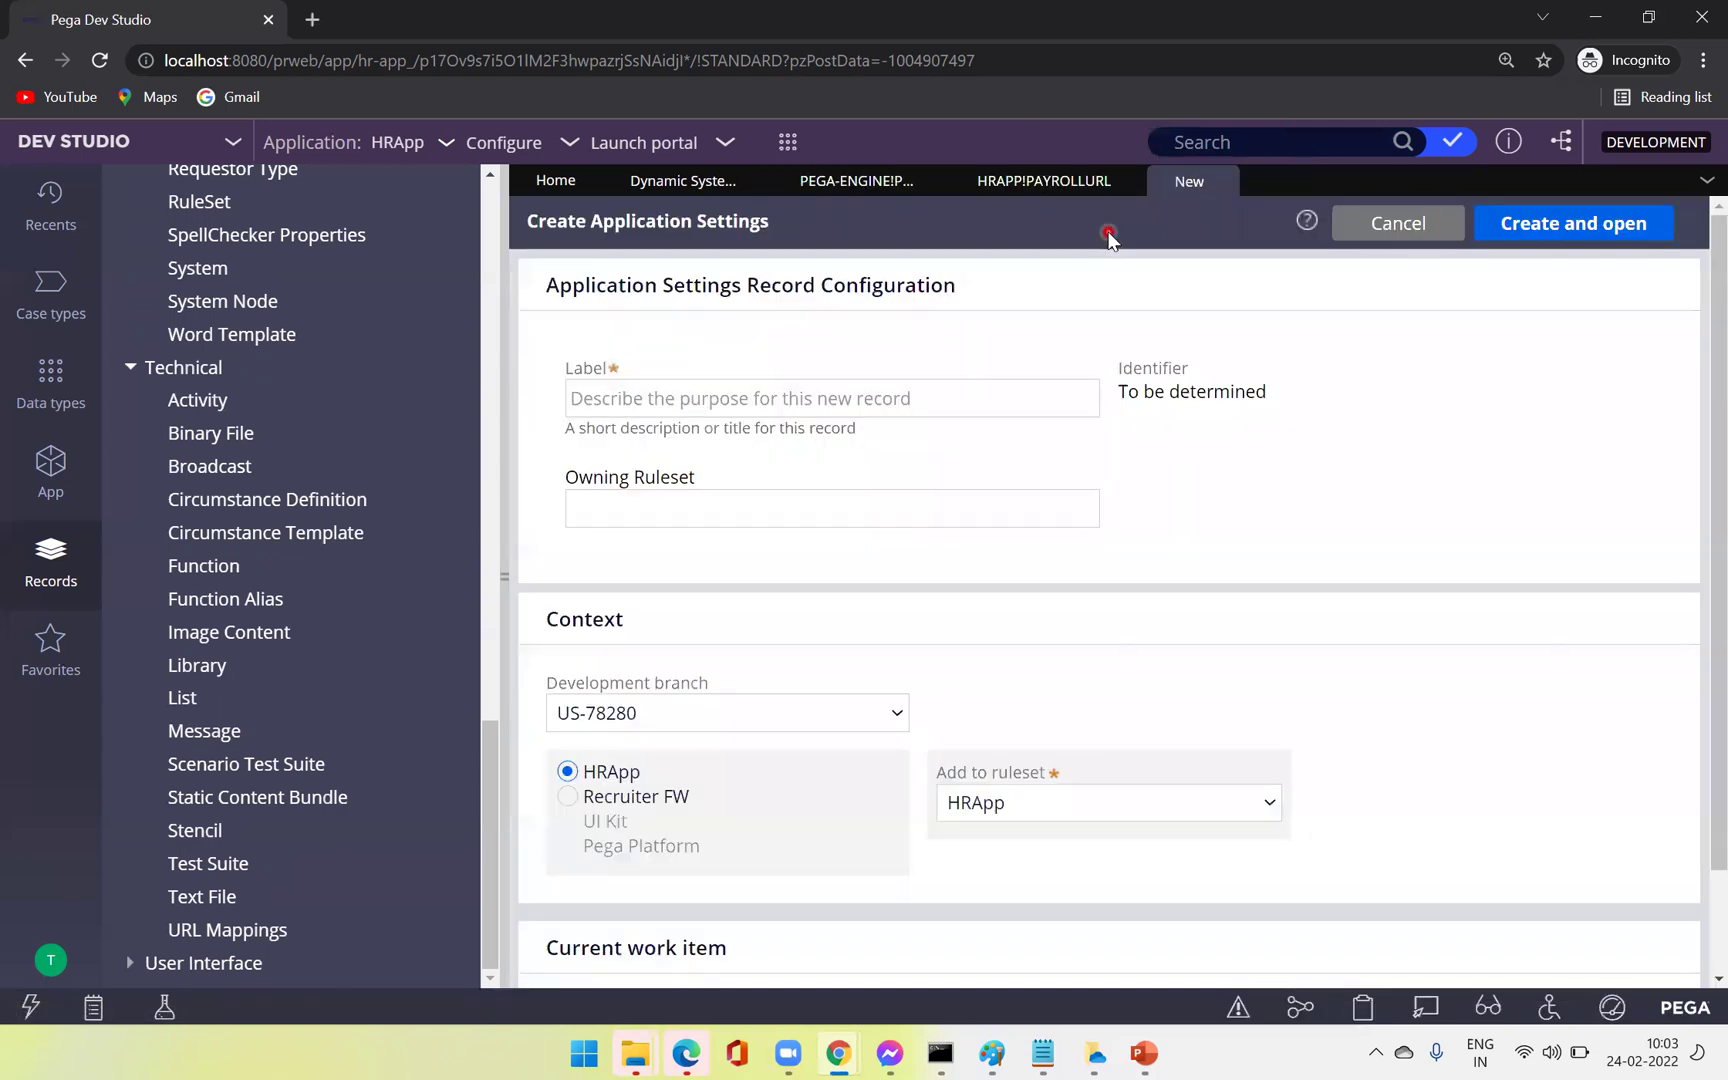
# Create and open the application settings record with label PayRollURL and owning ruleset HRApp.
pyautogui.click(835, 410)
pyautogui.write('te')
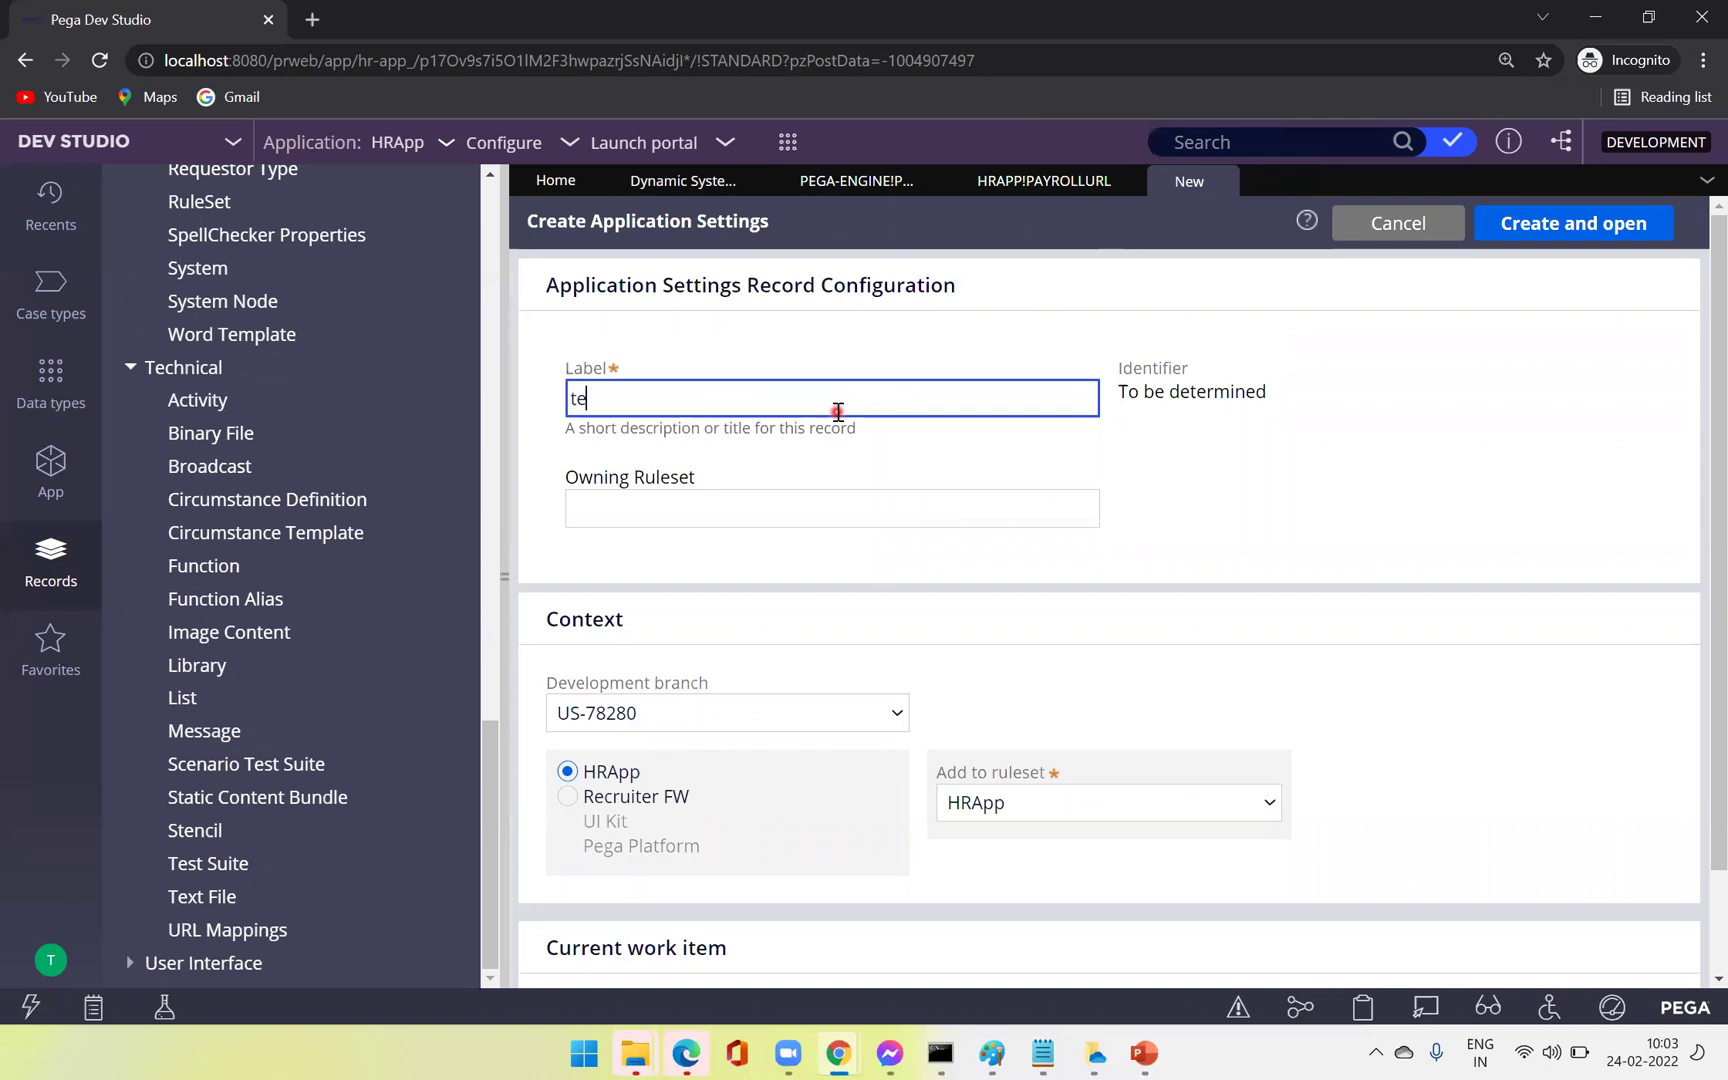
pyautogui.press('BackSpace')
pyautogui.press('BackSpace')
pyautogui.write('PayROl')
pyautogui.press('Tab')
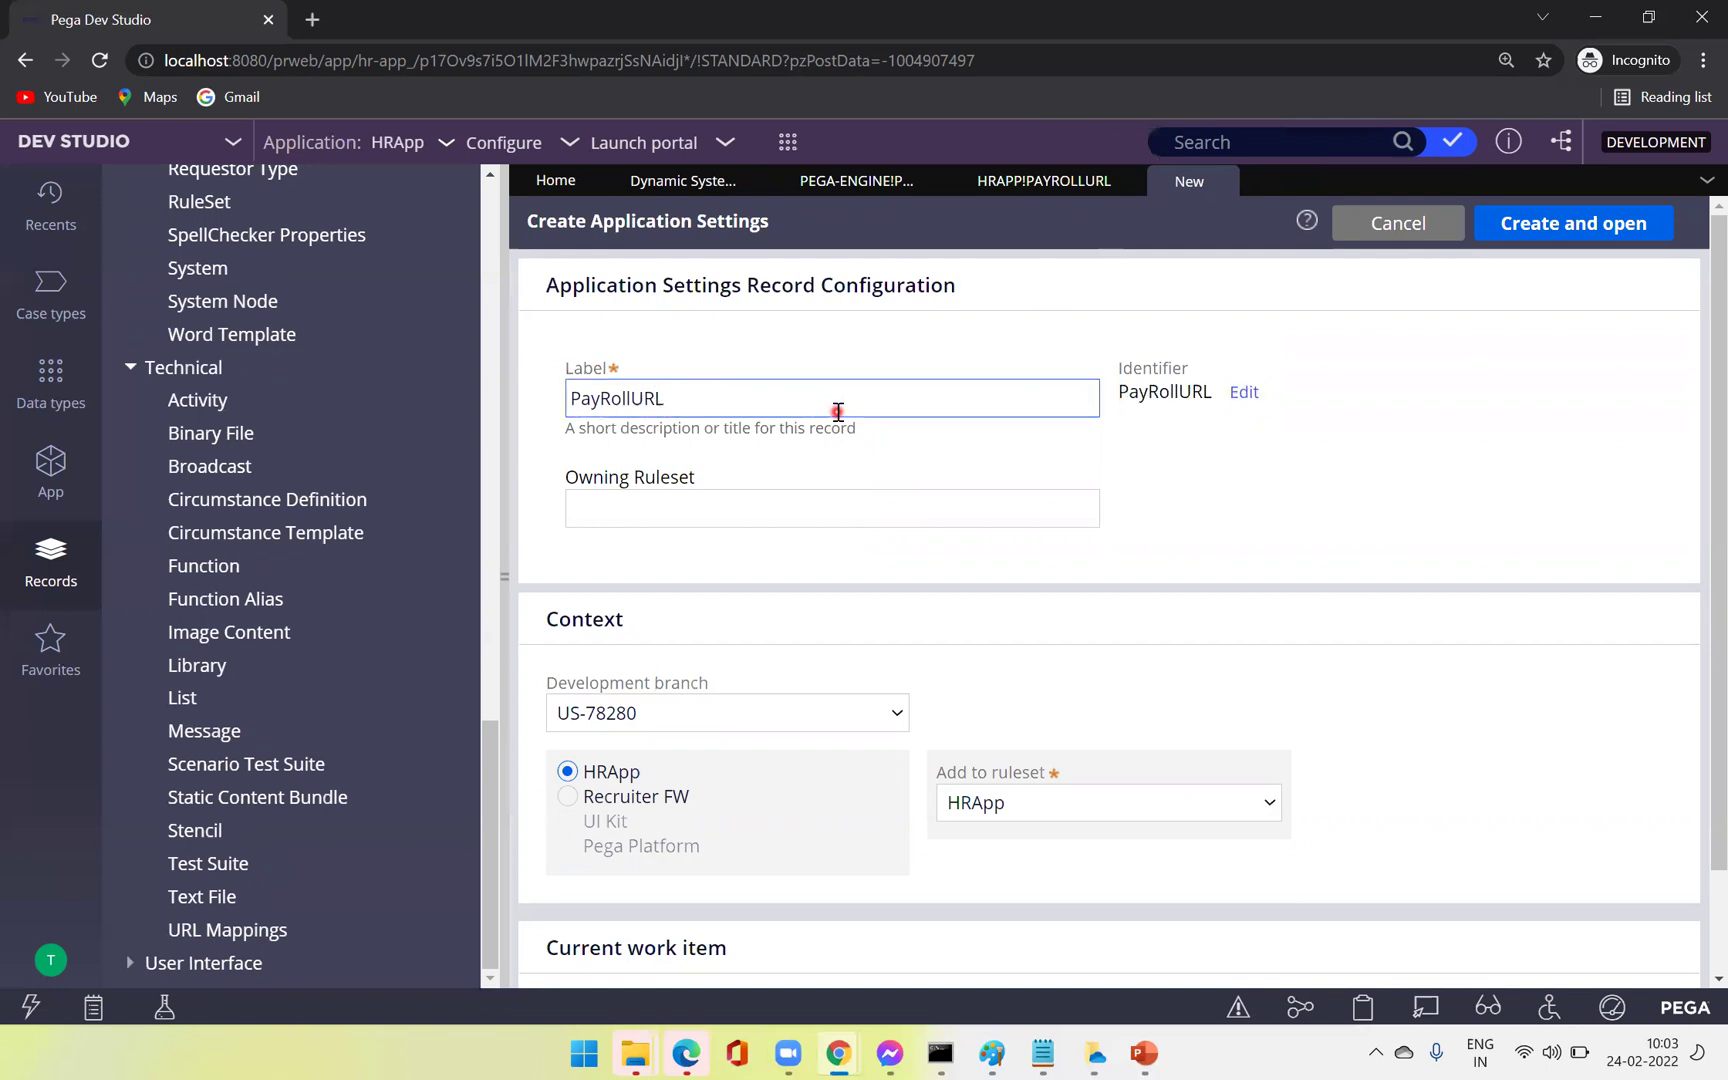
pyautogui.click(787, 498)
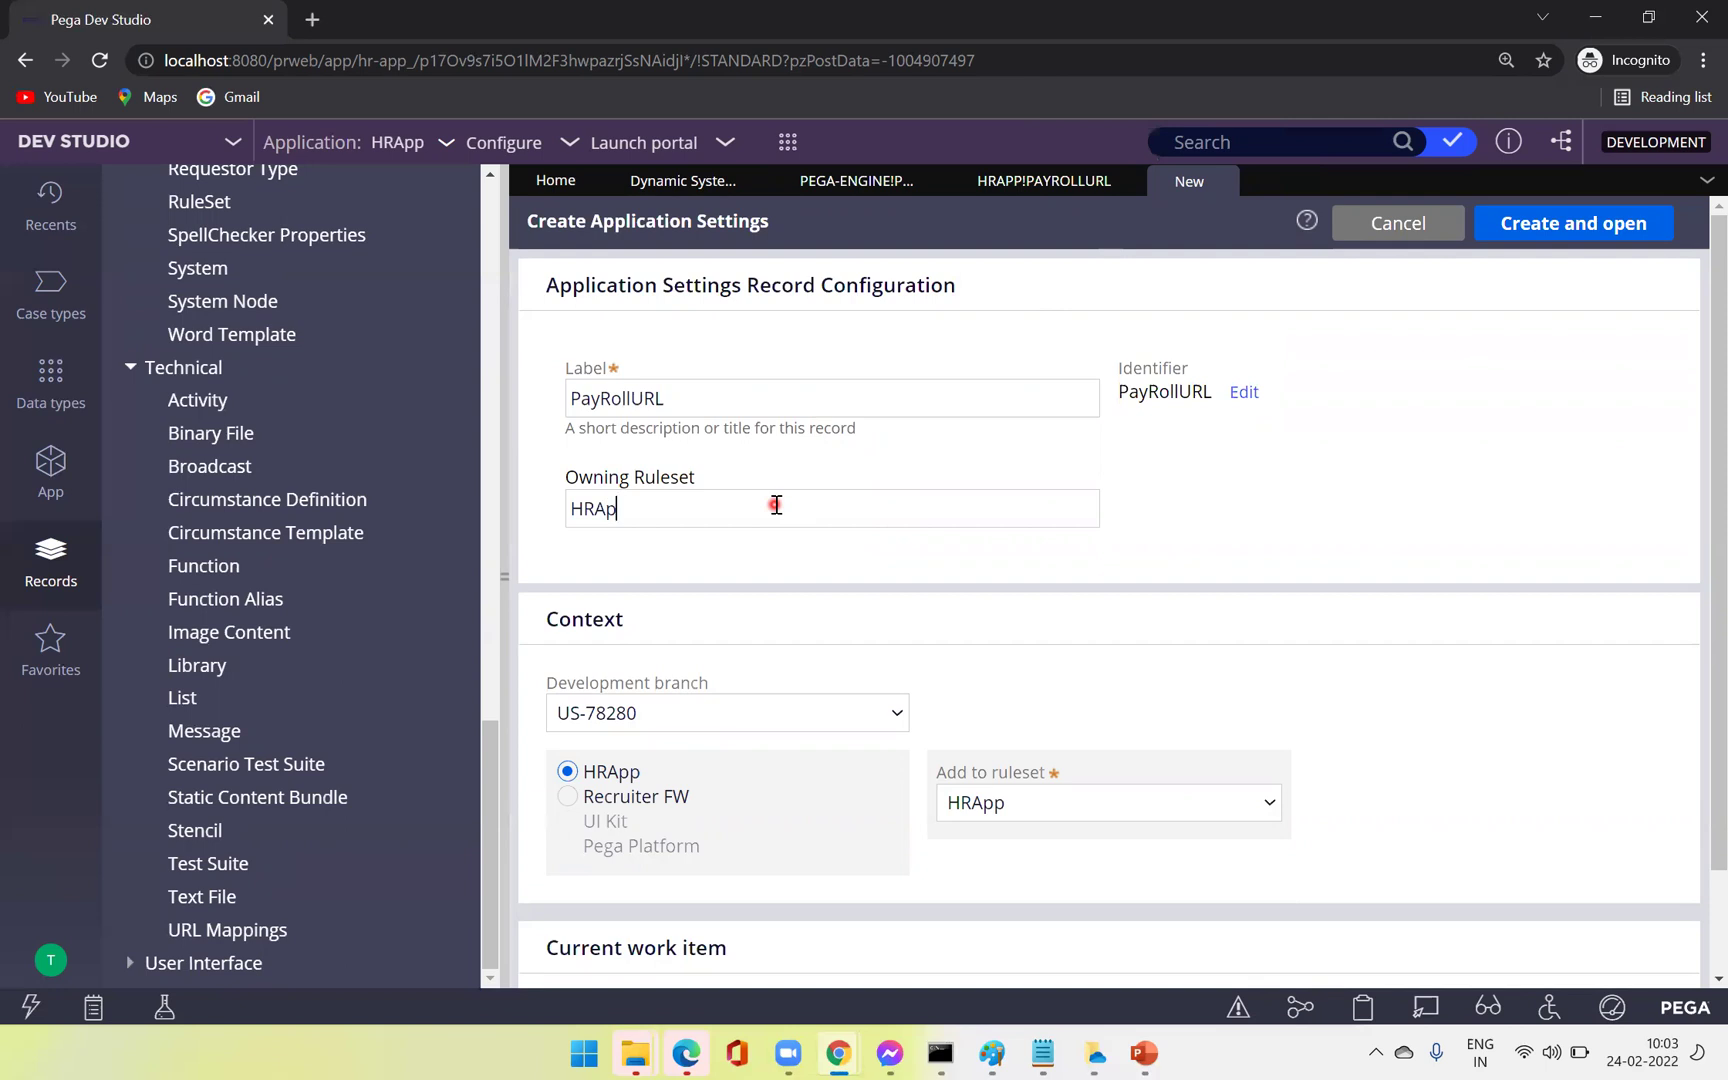
pyautogui.click(1576, 226)
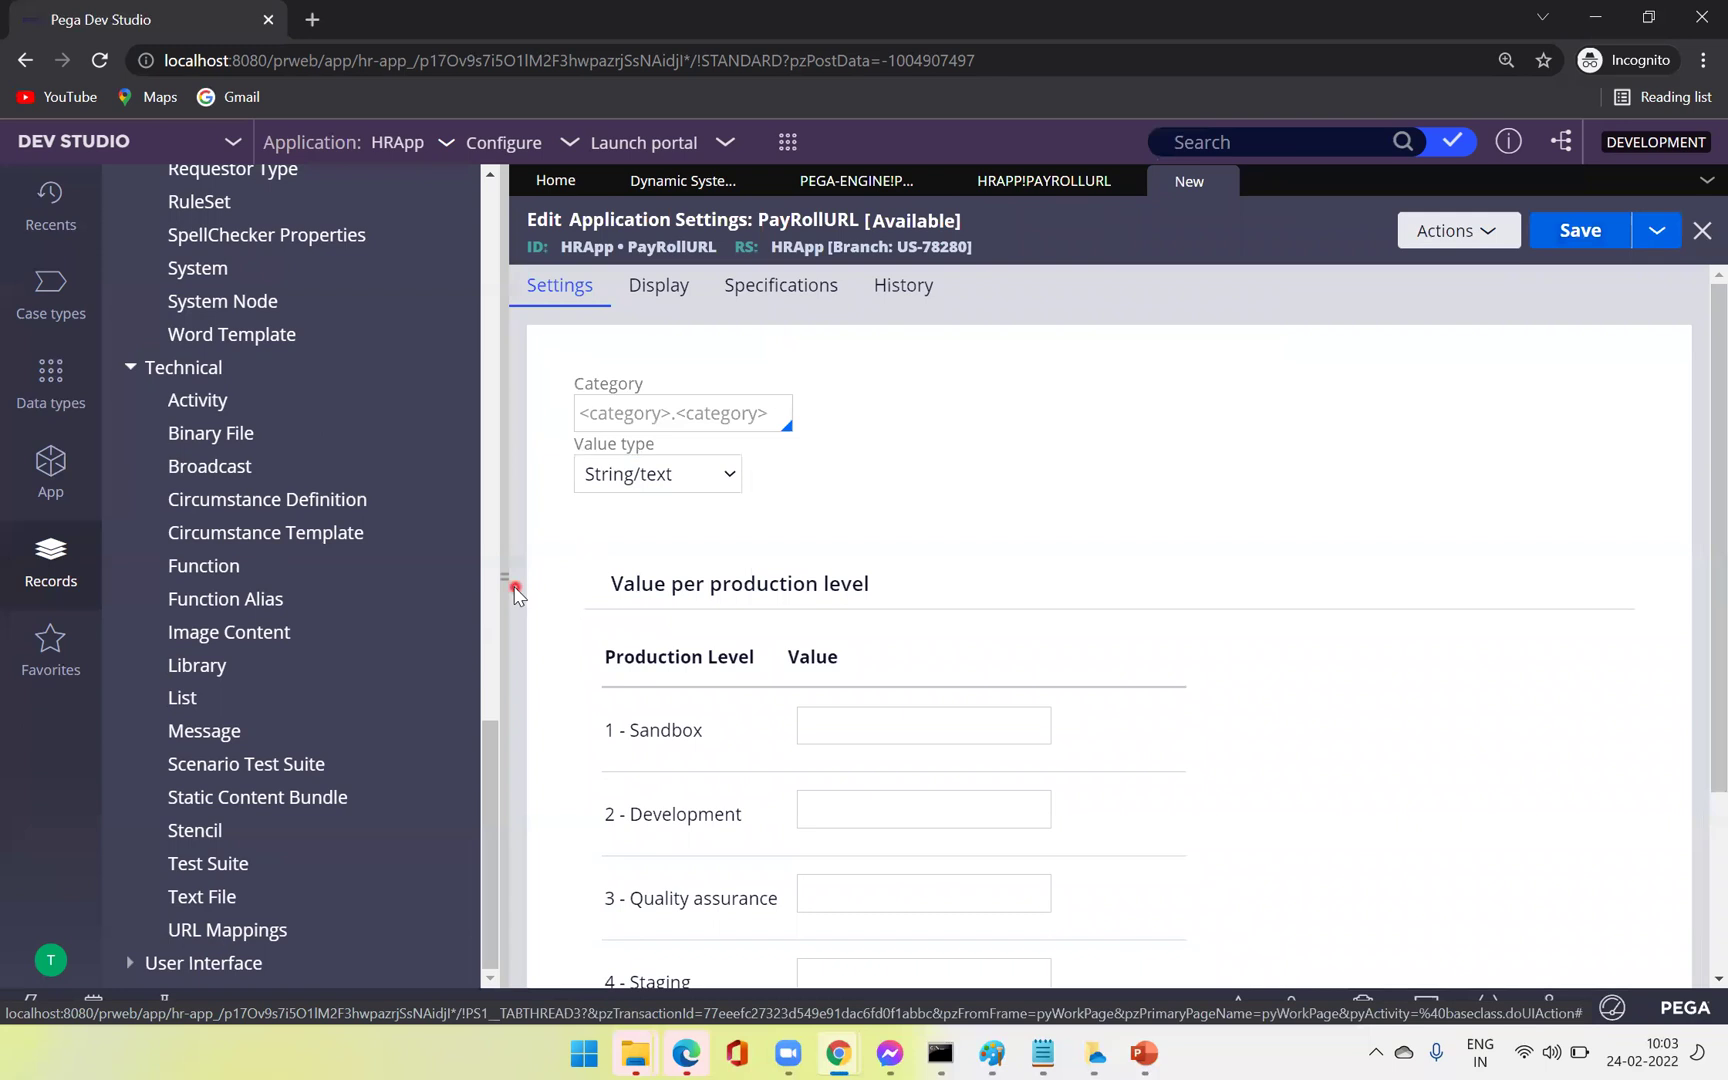
# Collapse the records explorer so the PayRollURL application settings form fills the workspace.
pyautogui.click(502, 575)
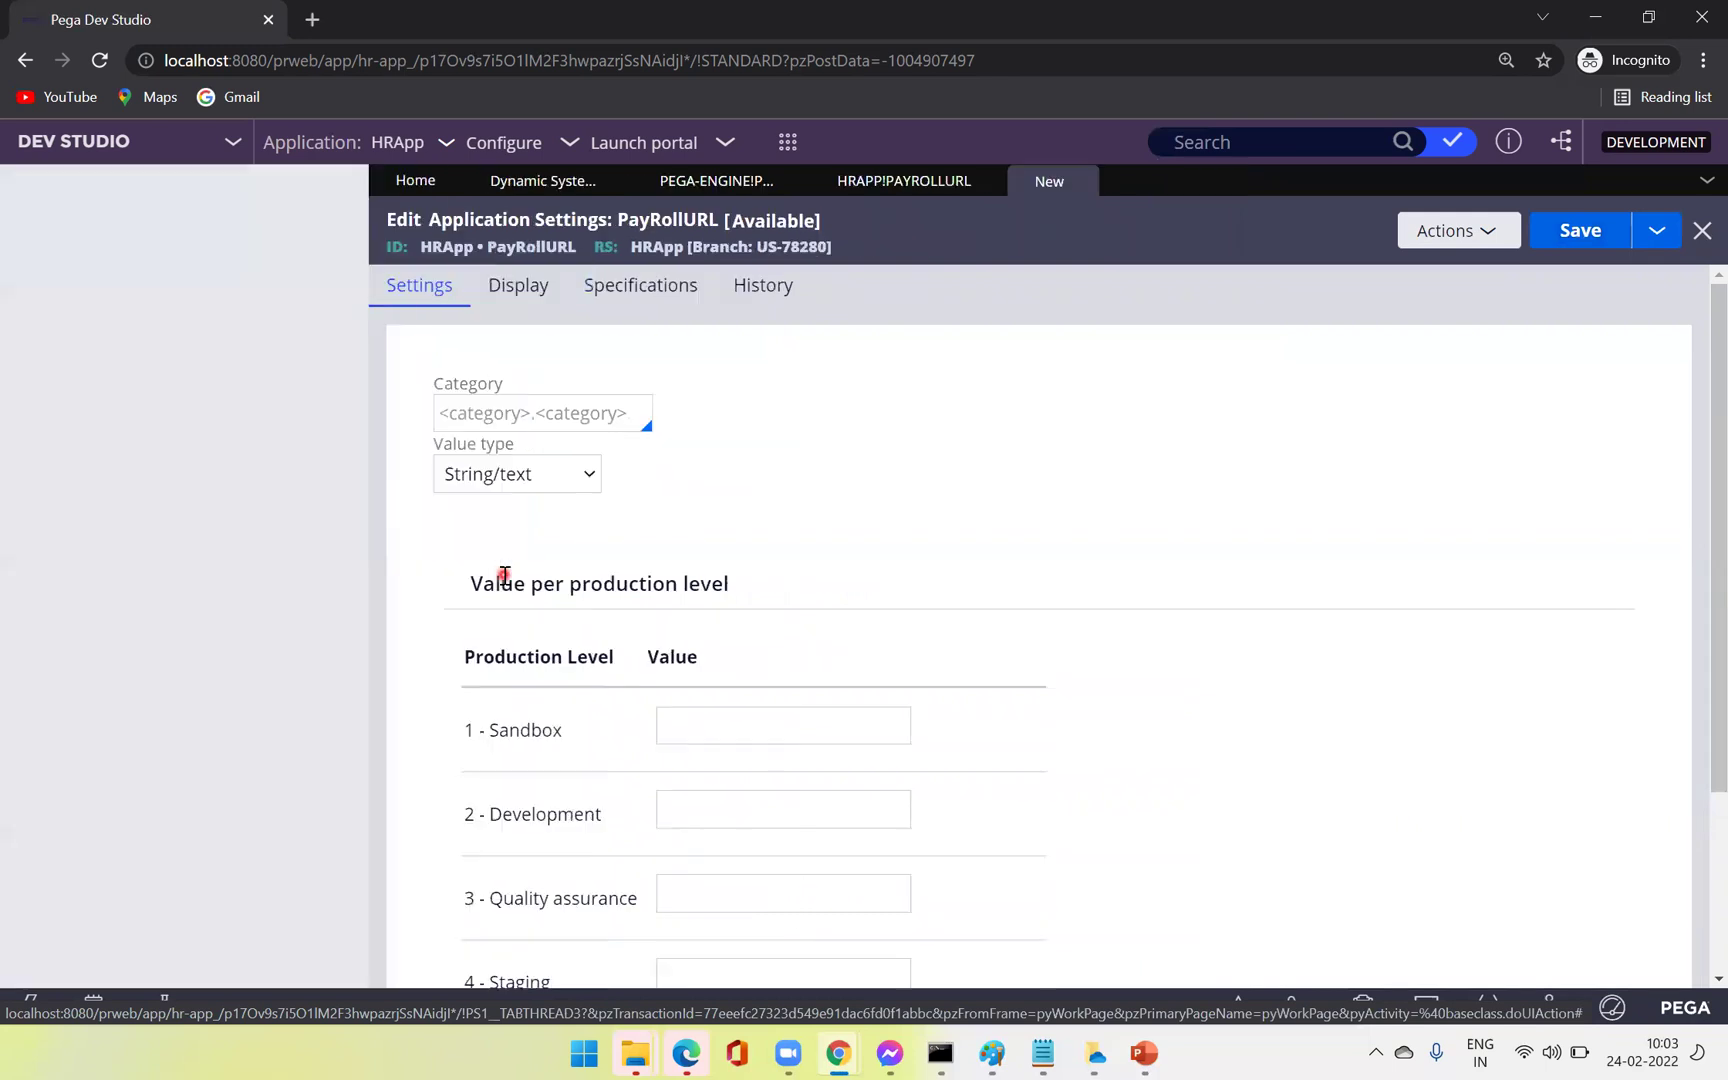
pyautogui.click(13, 525)
pyautogui.click(478, 445)
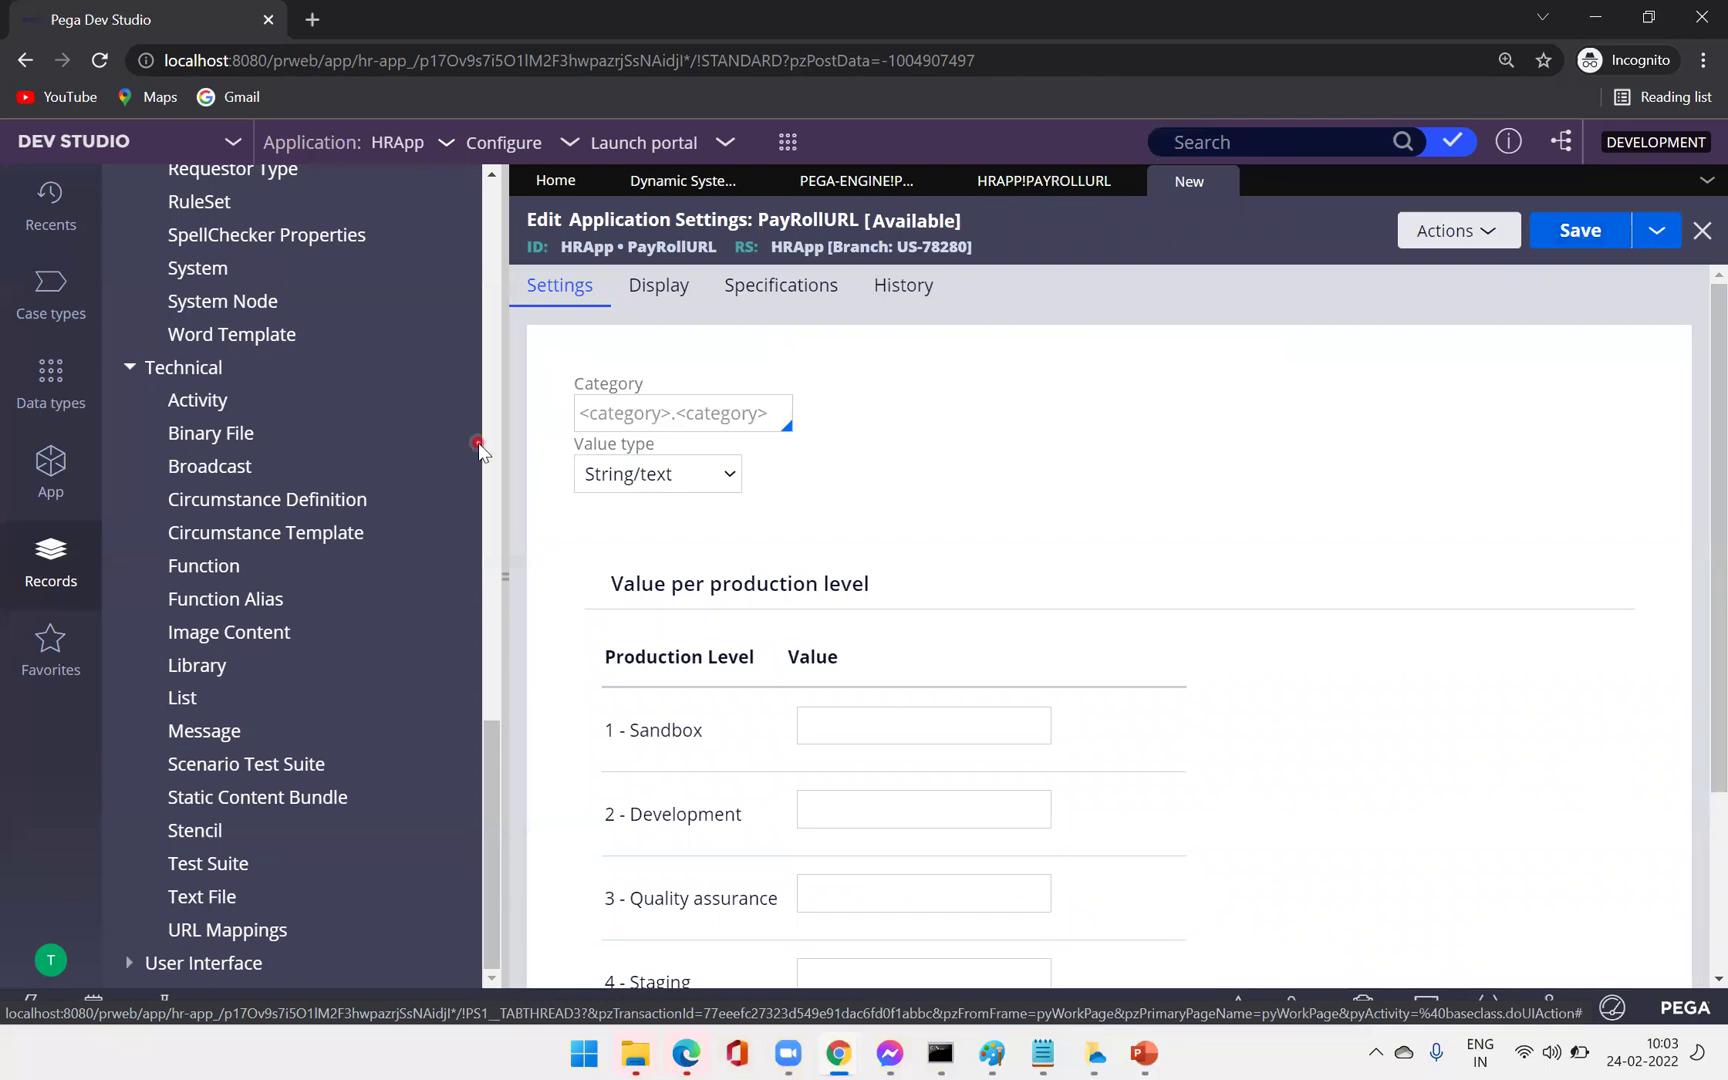
pyautogui.click(953, 447)
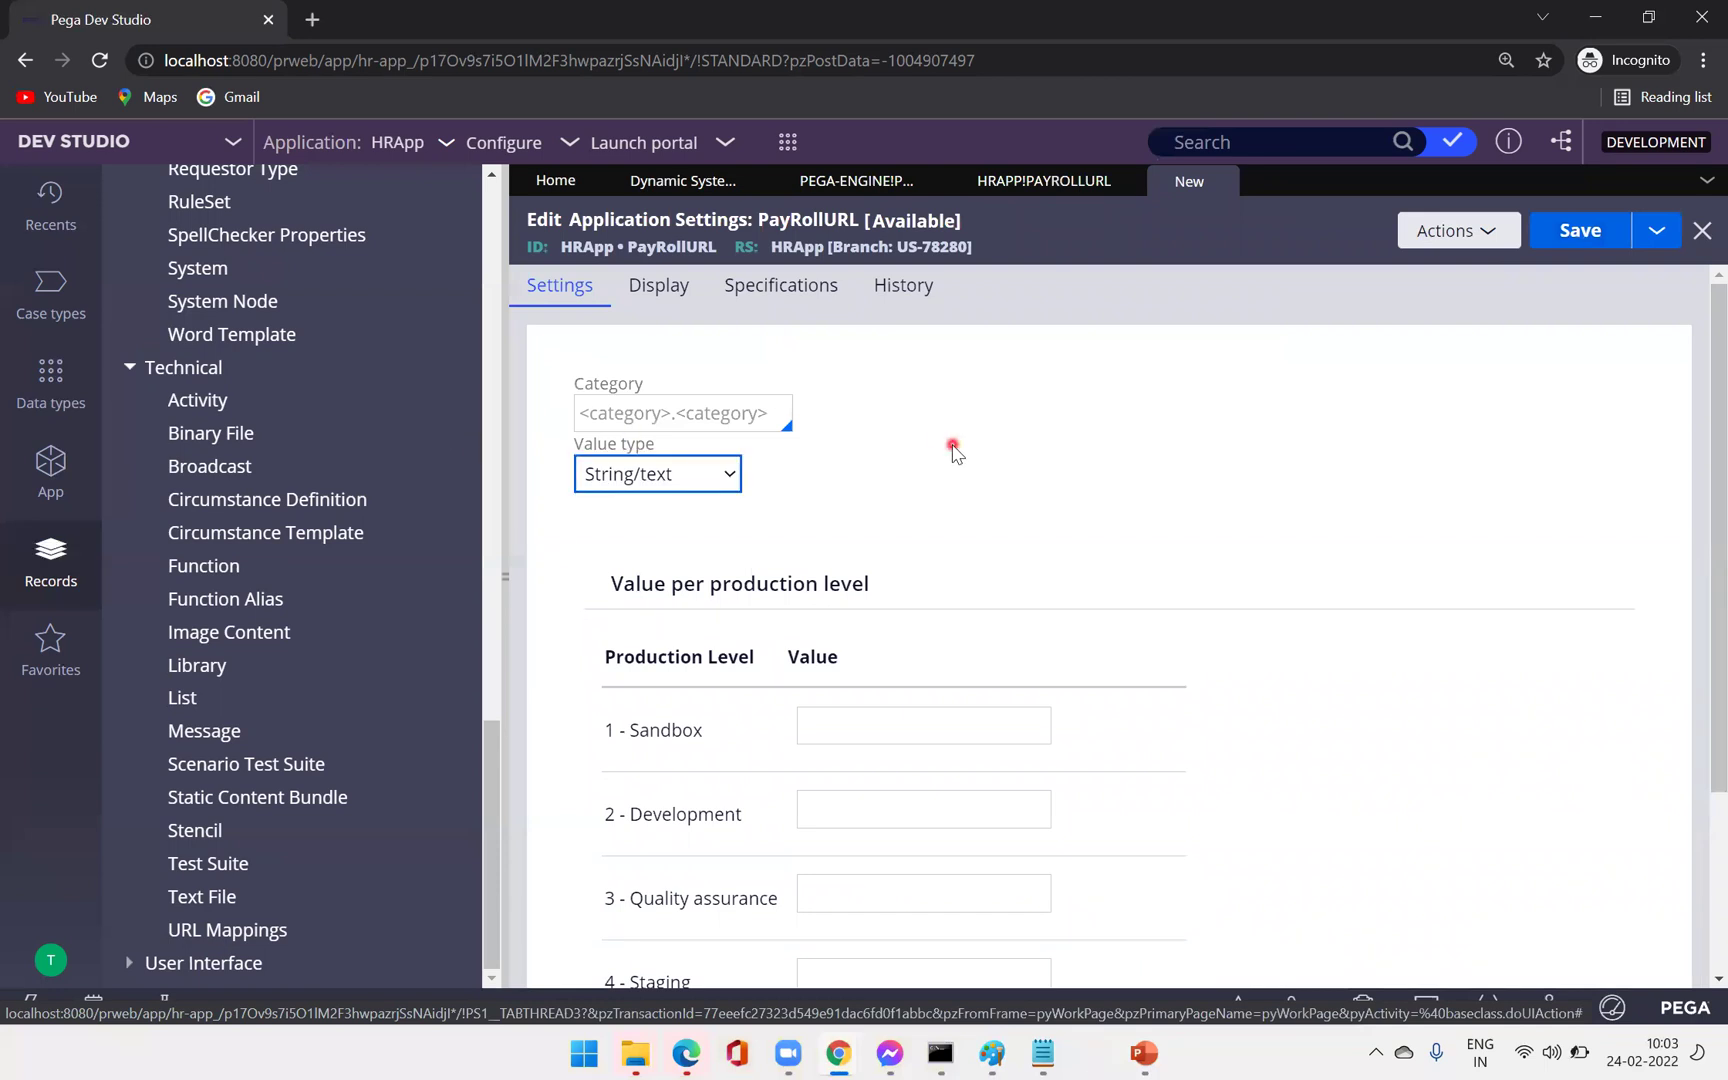
pyautogui.click(514, 634)
pyautogui.click(504, 636)
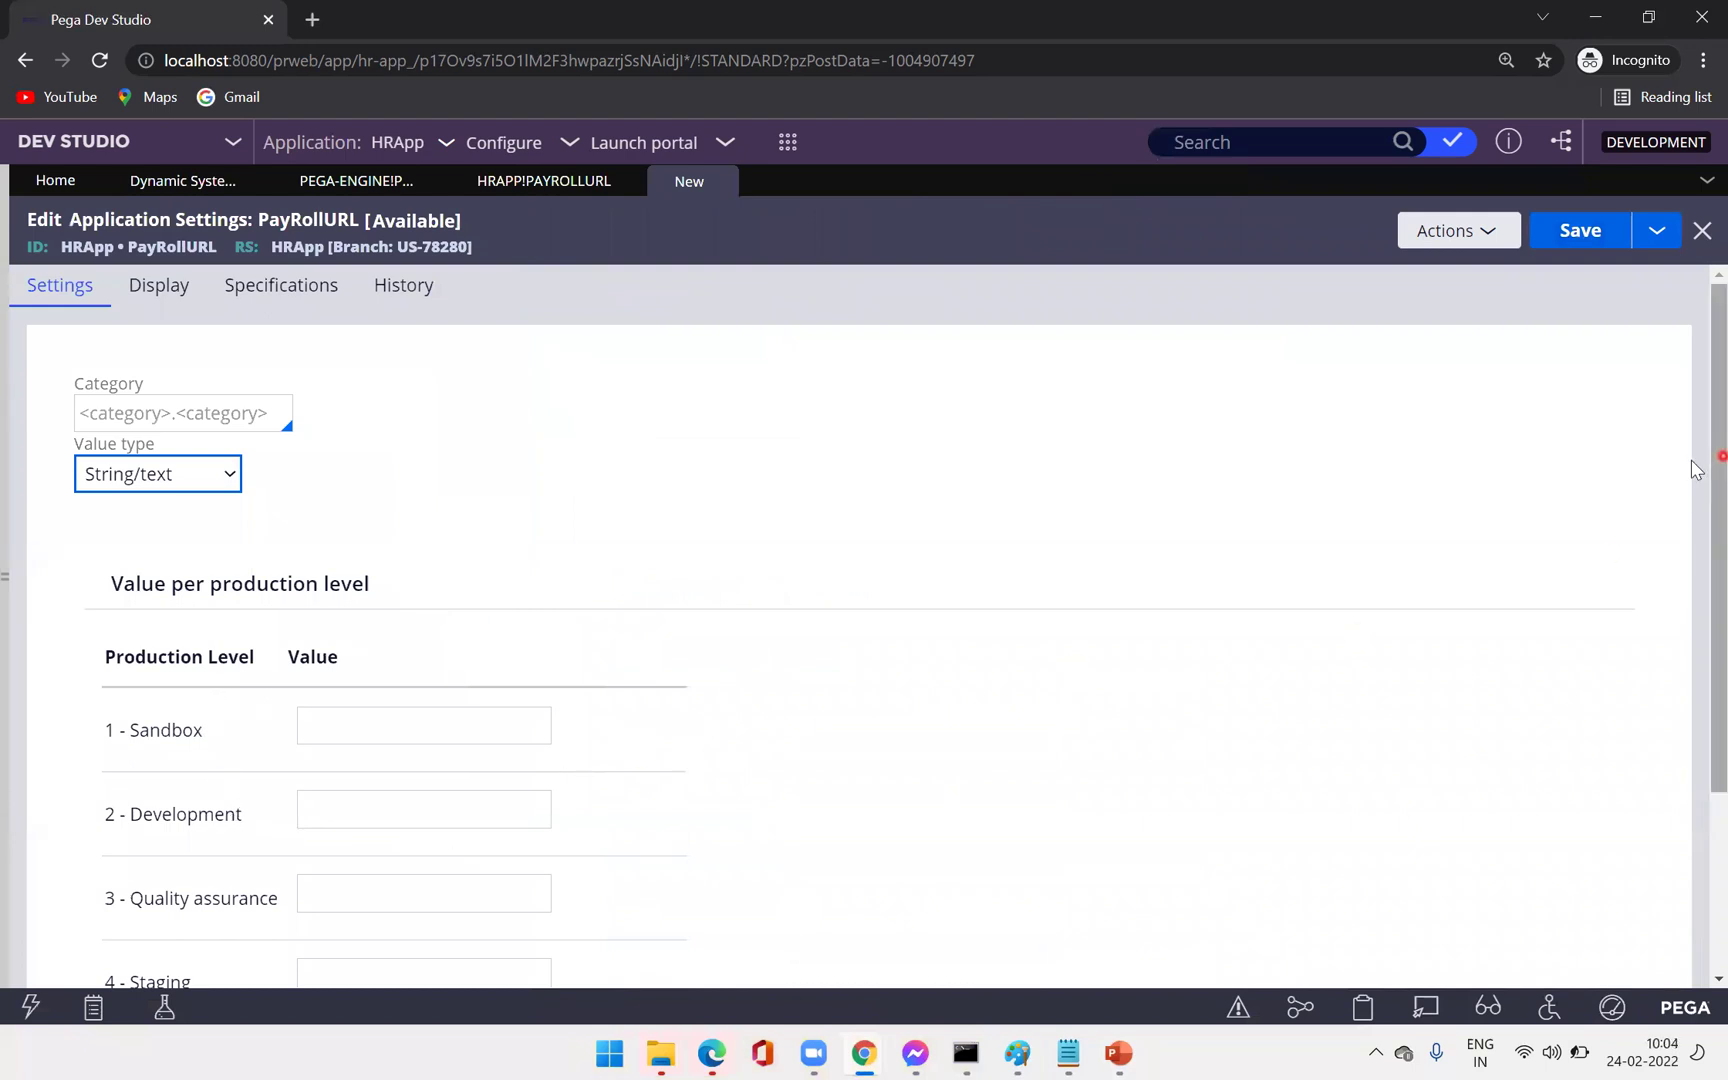
# Copy the URL value from the HRApp Payroll URL dynamic system setting.
pyautogui.scroll(-1, 1710, 480)
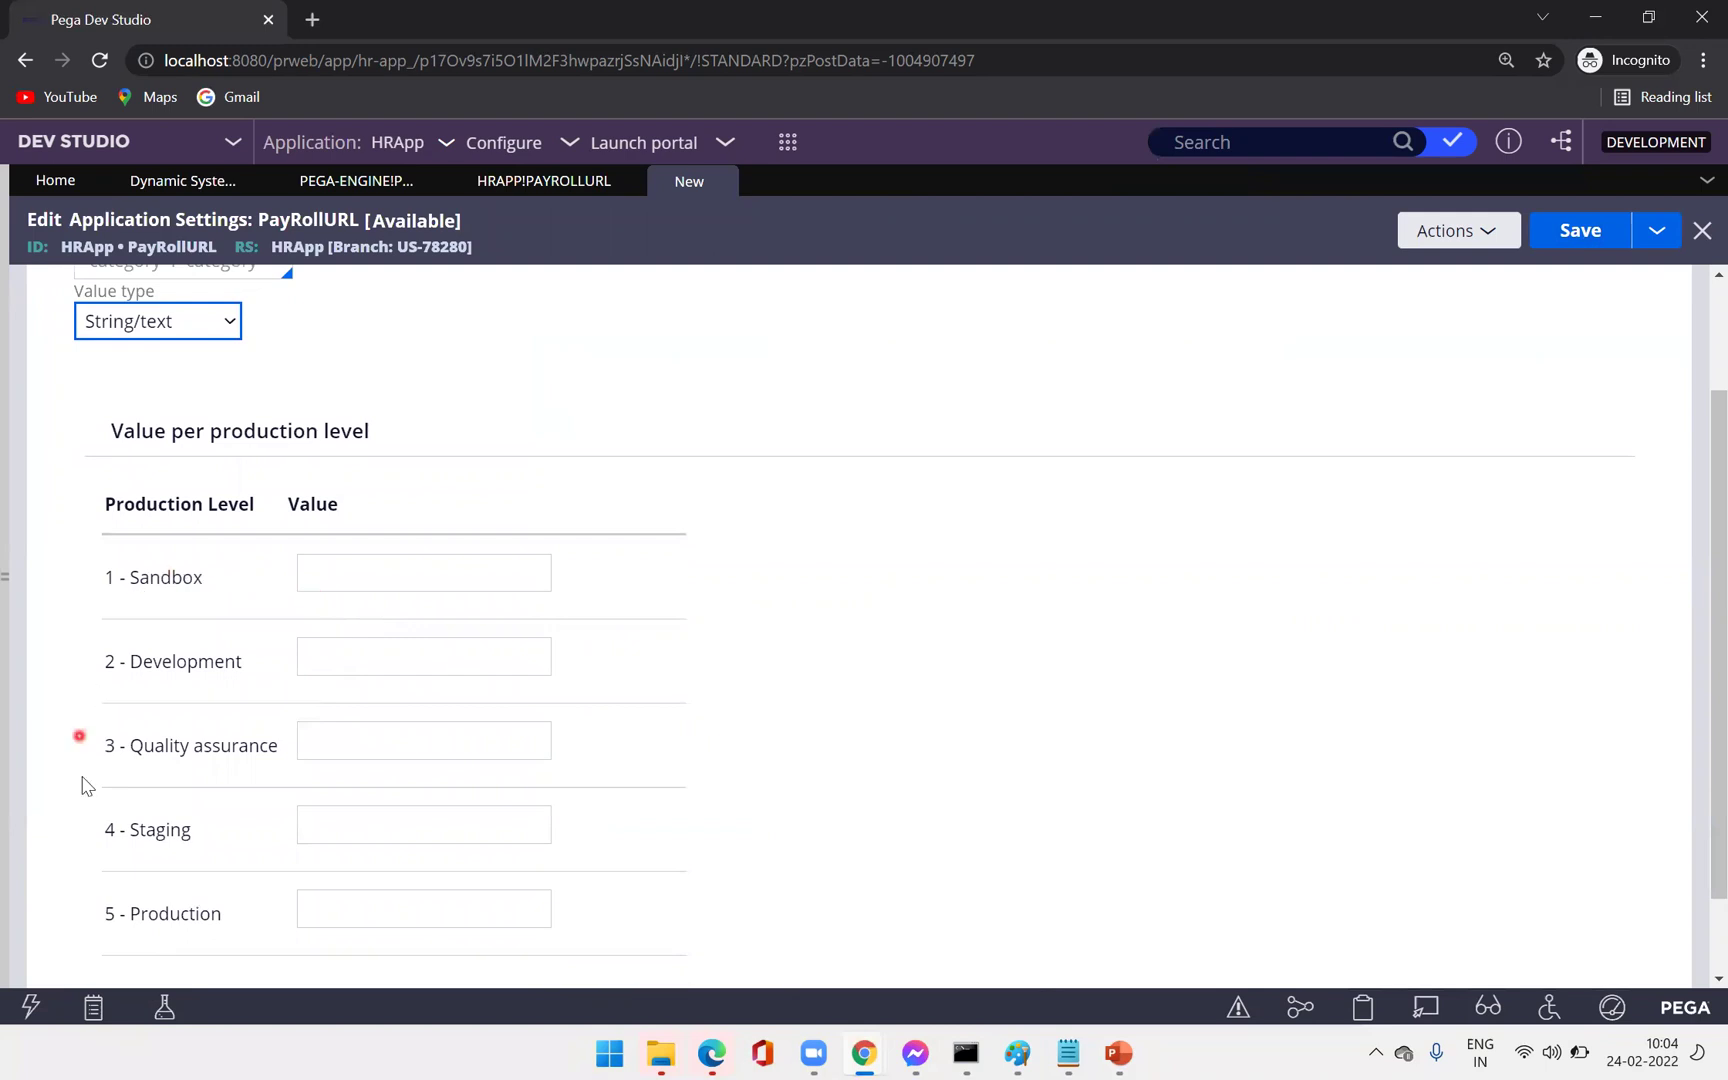
pyautogui.click(336, 583)
pyautogui.click(336, 583)
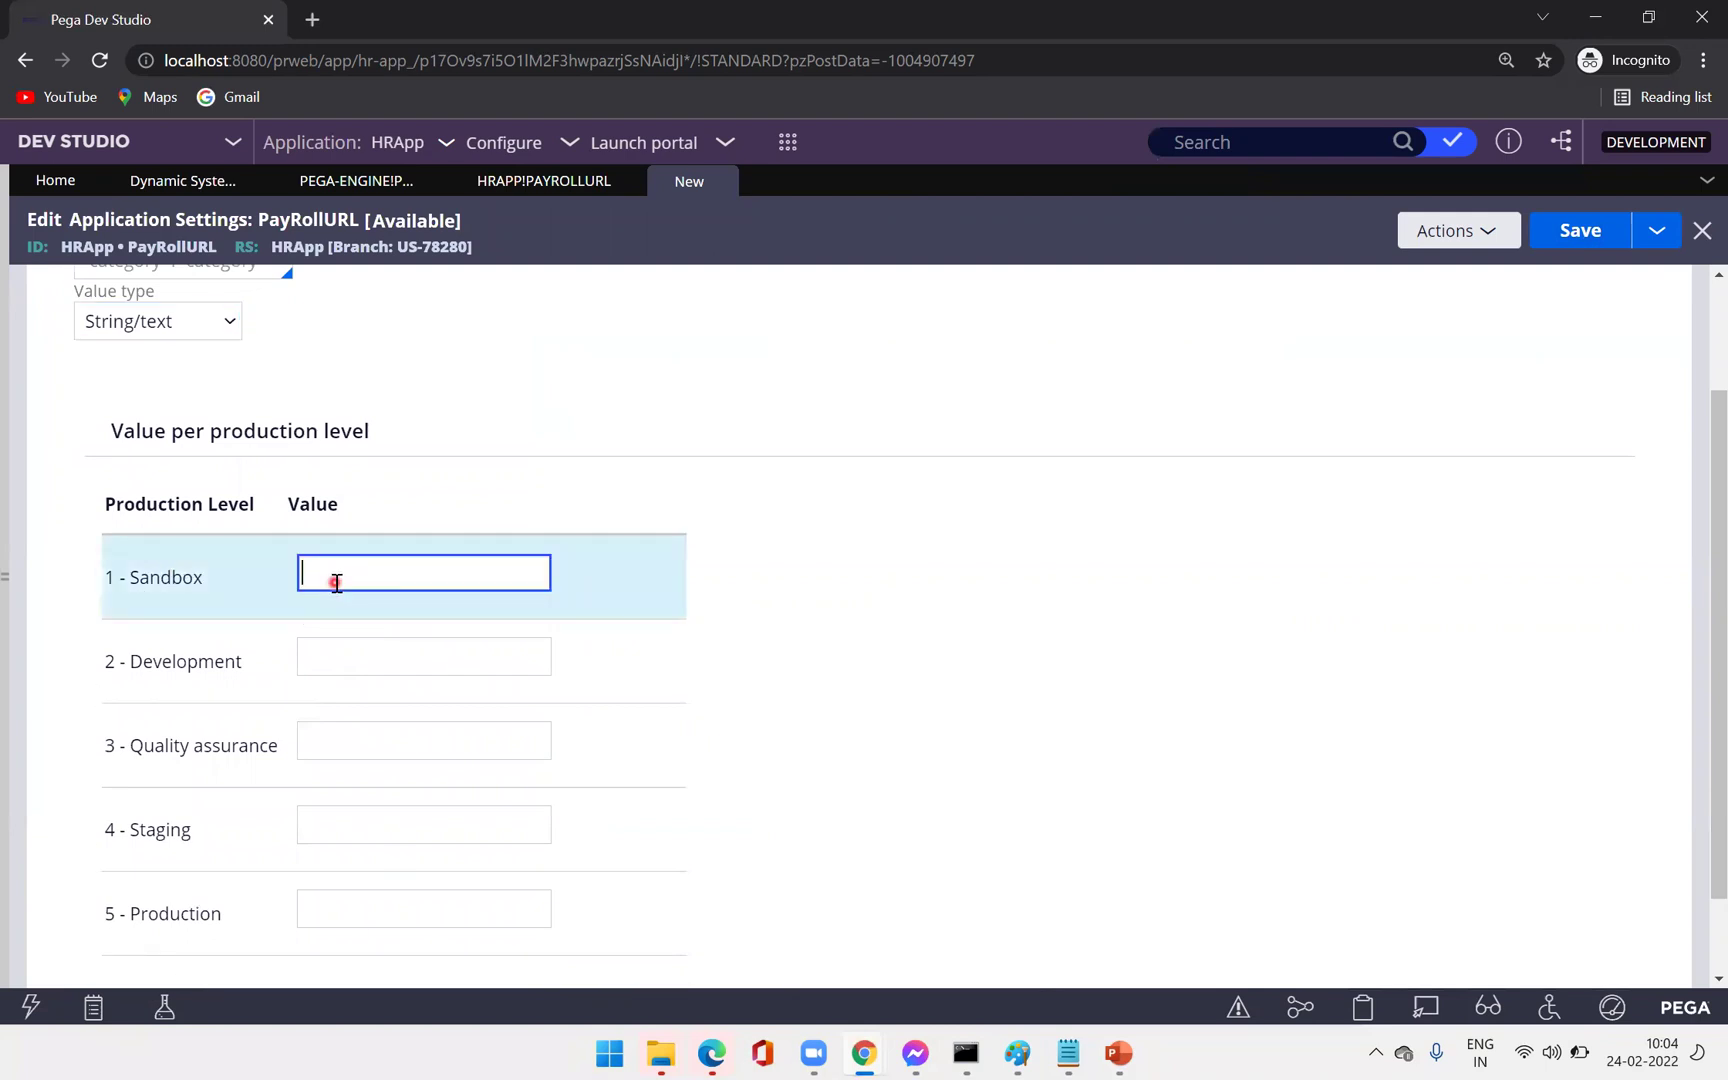
pyautogui.click(494, 180)
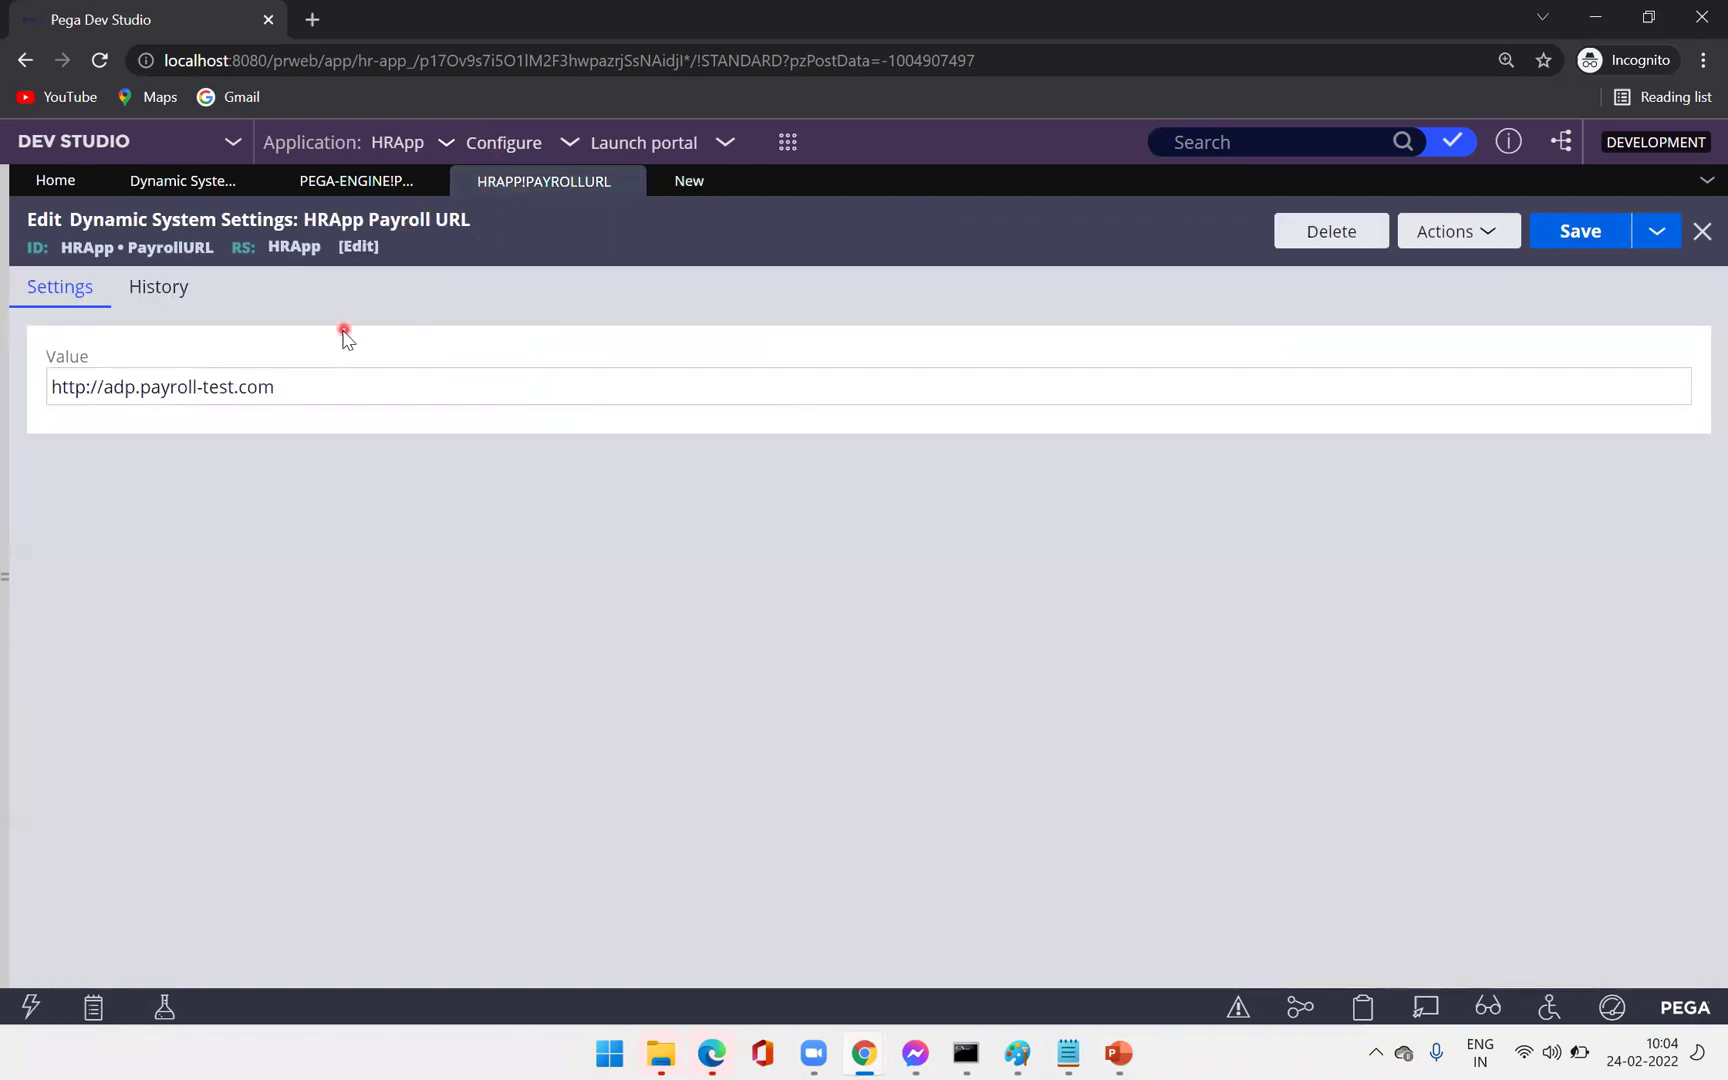
pyautogui.tripleClick(338, 383)
pyautogui.hotkey('ctrl', 'c')
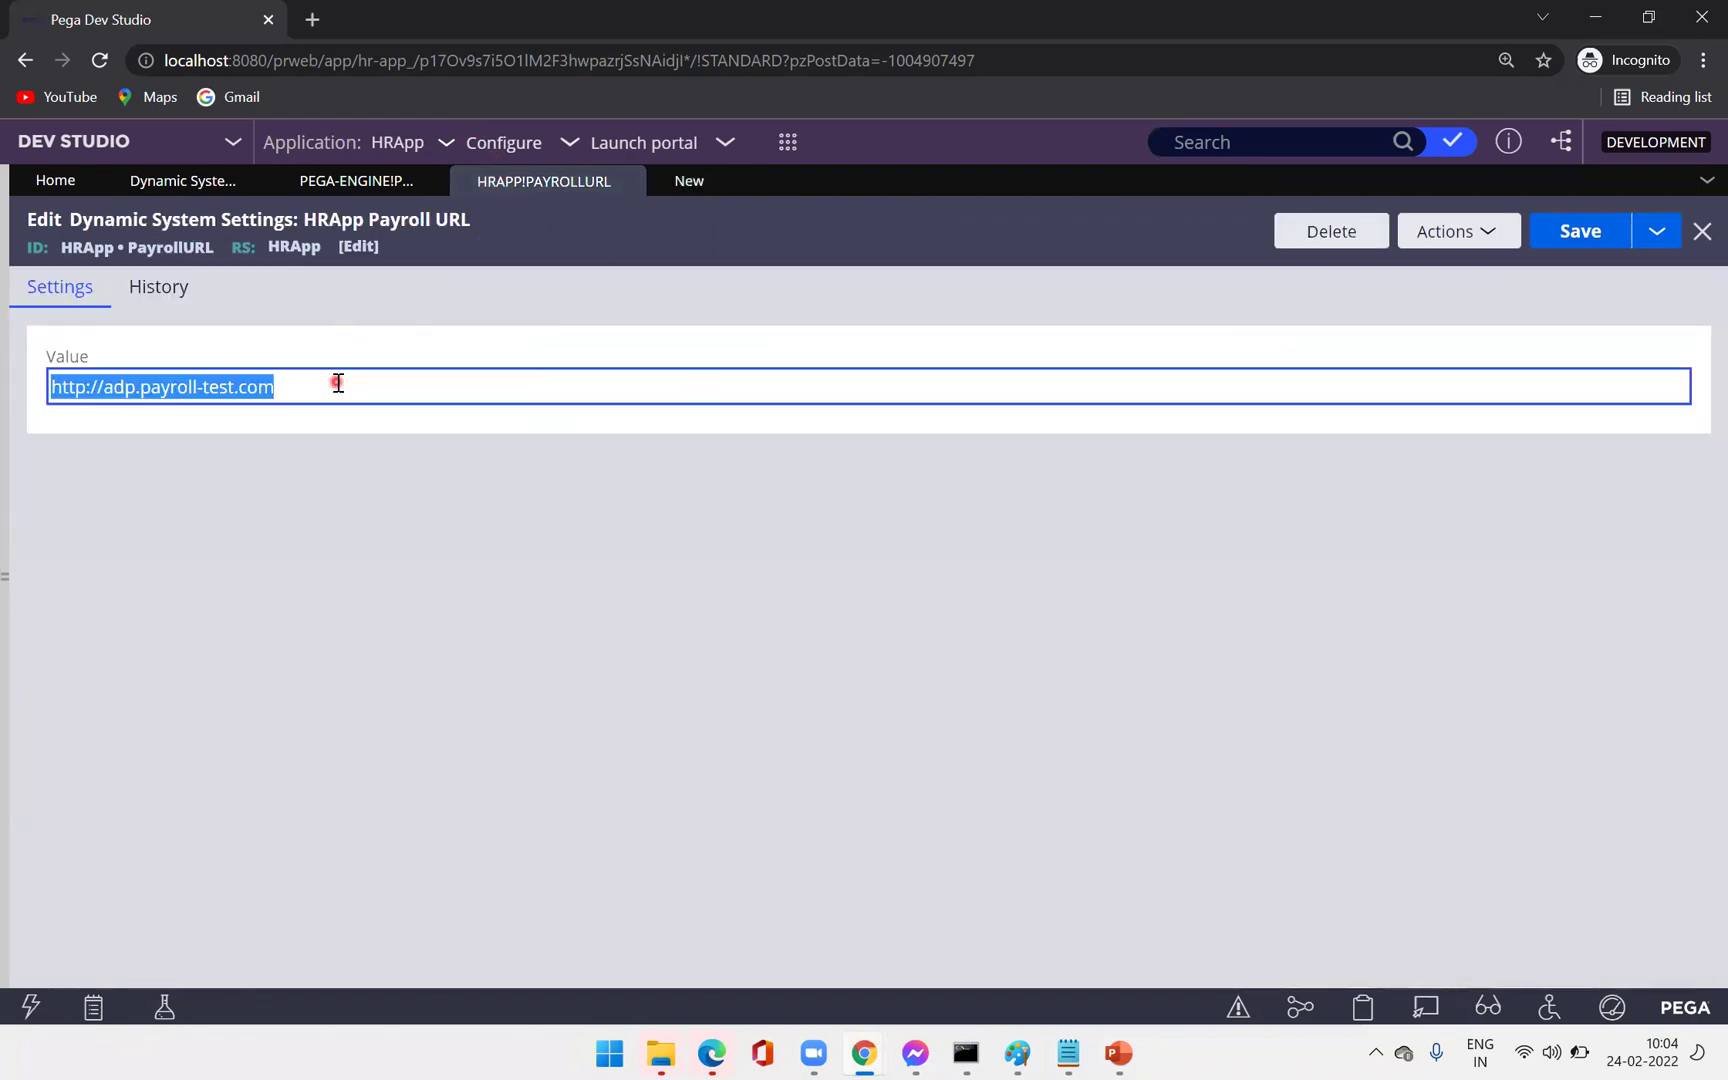
pyautogui.click(677, 184)
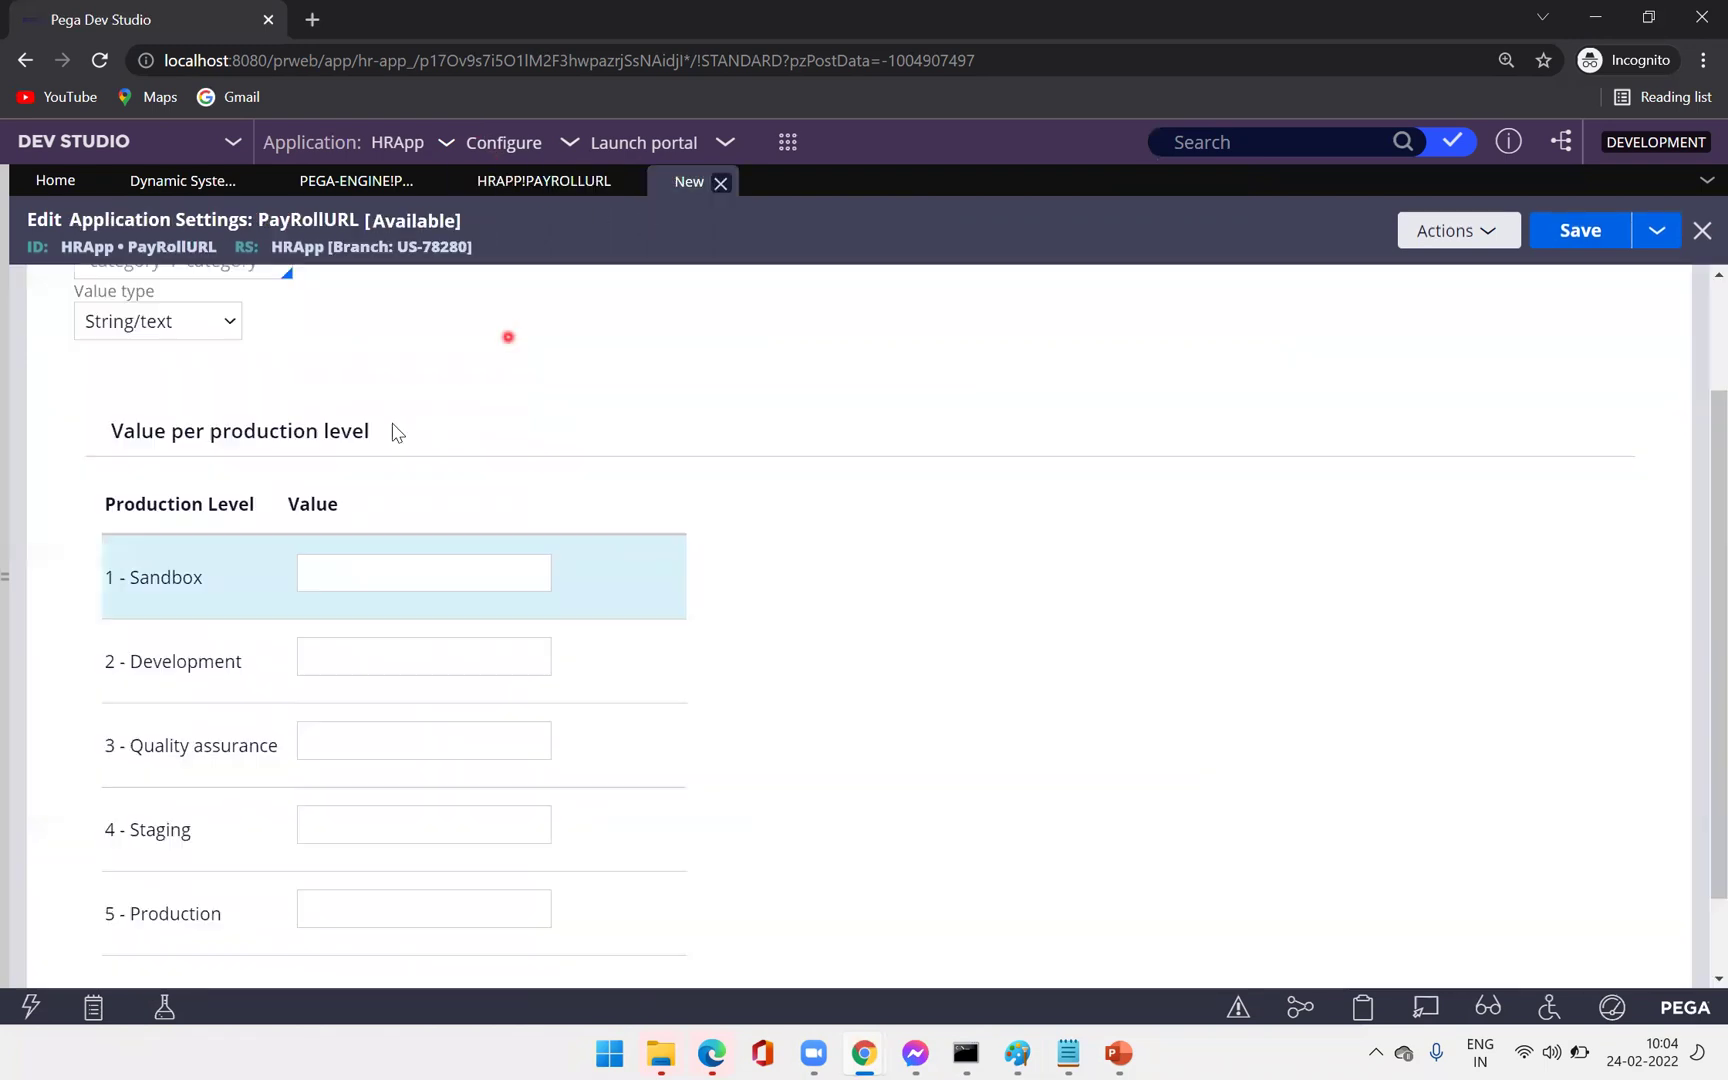
pyautogui.click(369, 591)
pyautogui.hotkey('ctrl', 'v')
pyautogui.click(368, 660)
pyautogui.hotkey('ctrl', 'v')
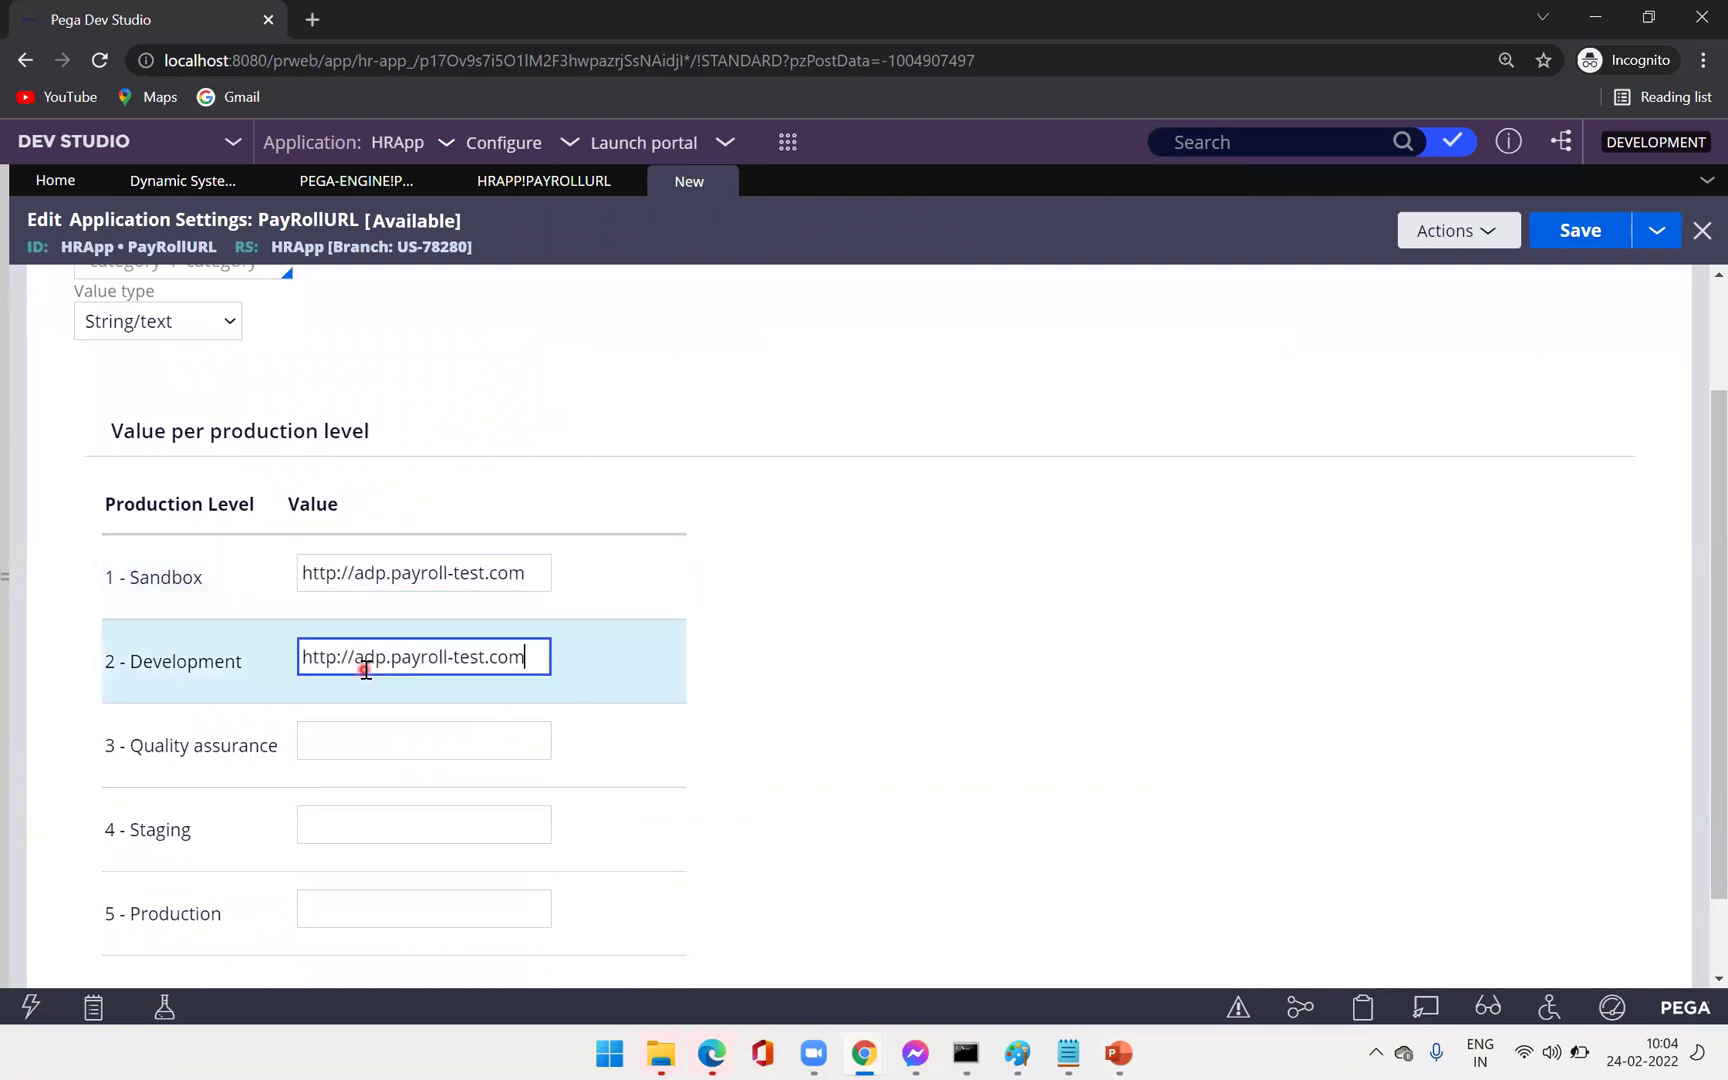
pyautogui.click(378, 730)
pyautogui.hotkey('ctrl', 'v')
pyautogui.click(366, 808)
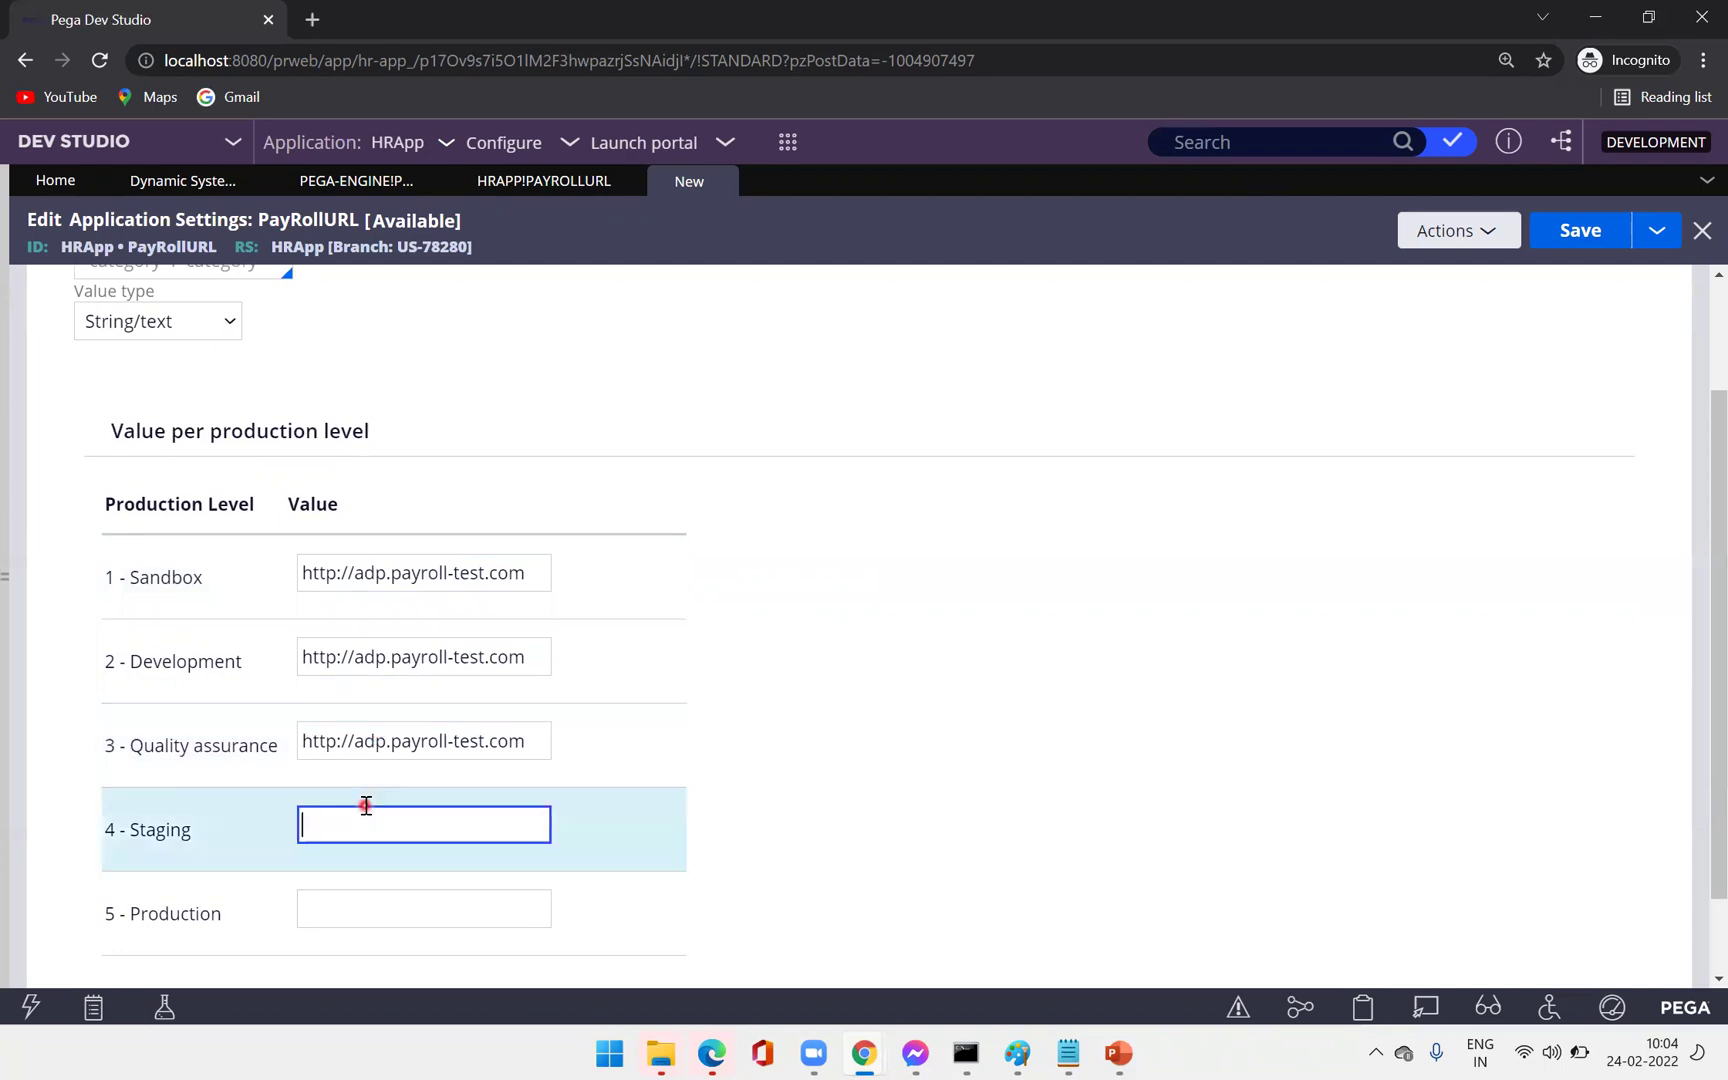
pyautogui.hotkey('ctrl', 'v')
pyautogui.click(364, 918)
pyautogui.hotkey('ctrl', 'v')
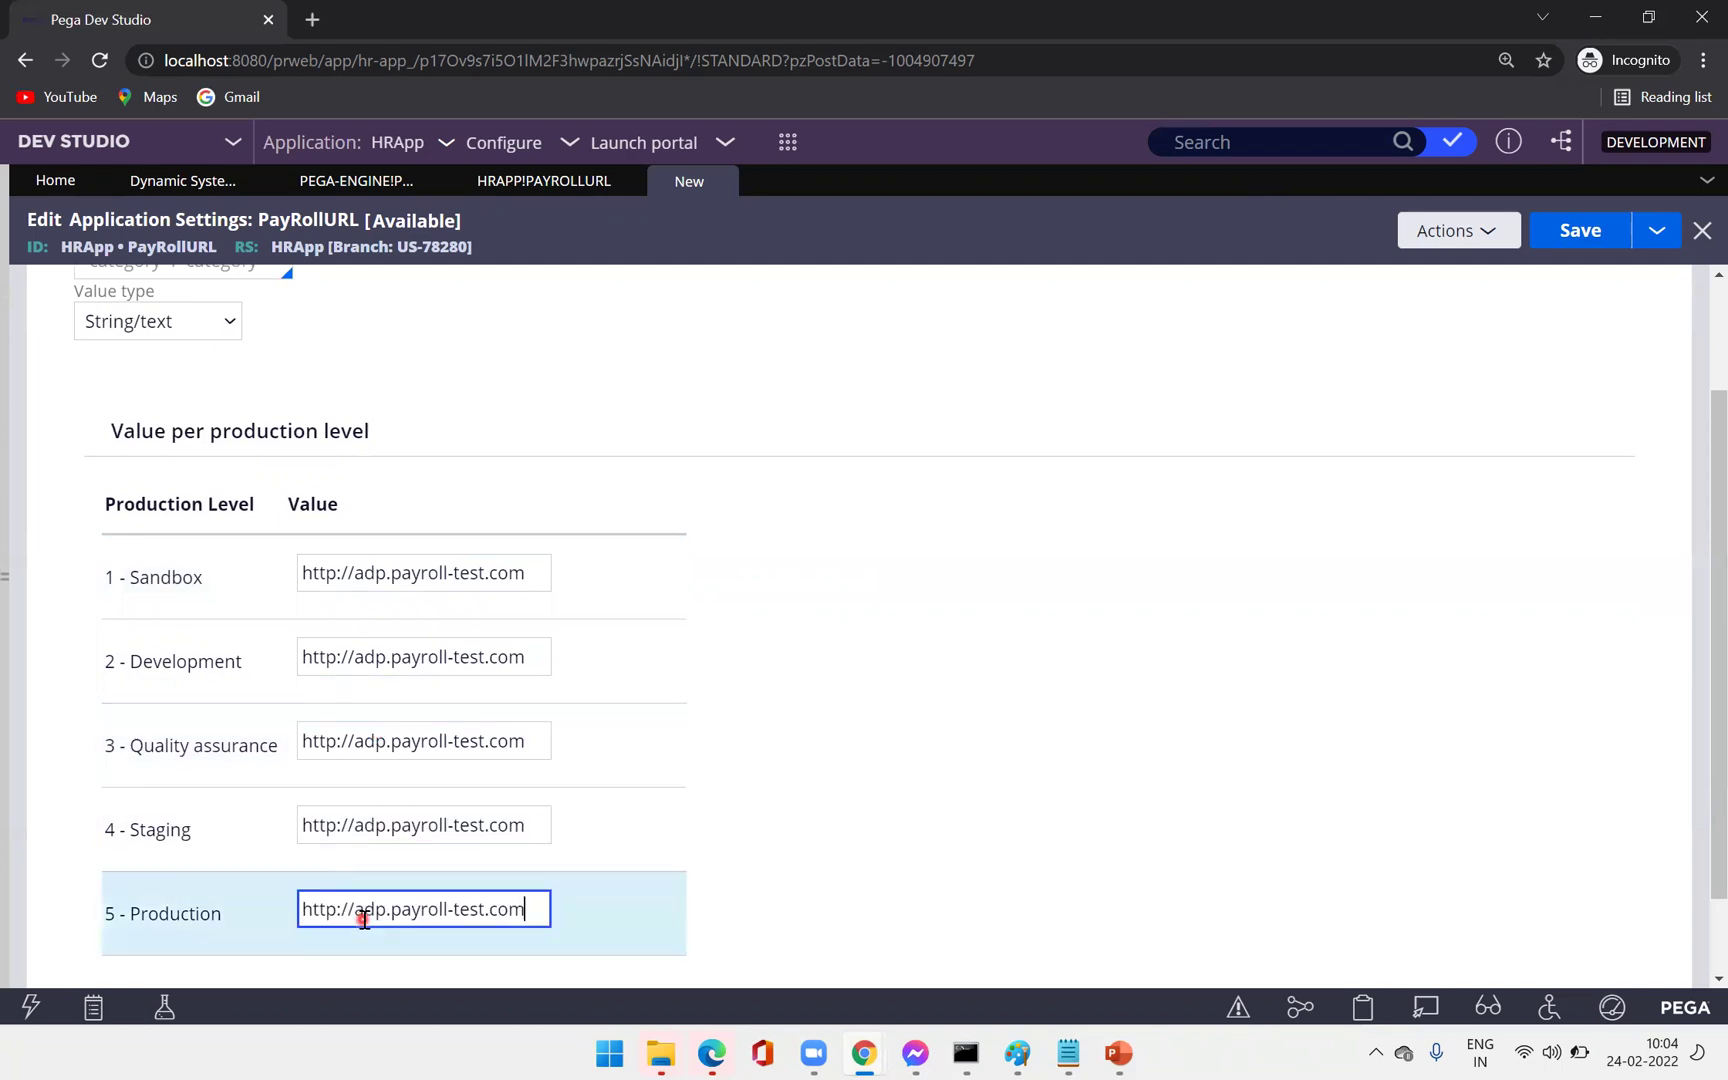
pyautogui.doubleClick(466, 908)
pyautogui.press('BackSpace')
pyautogui.doubleClick(466, 824)
pyautogui.press('BackSpace')
pyautogui.write('stg')
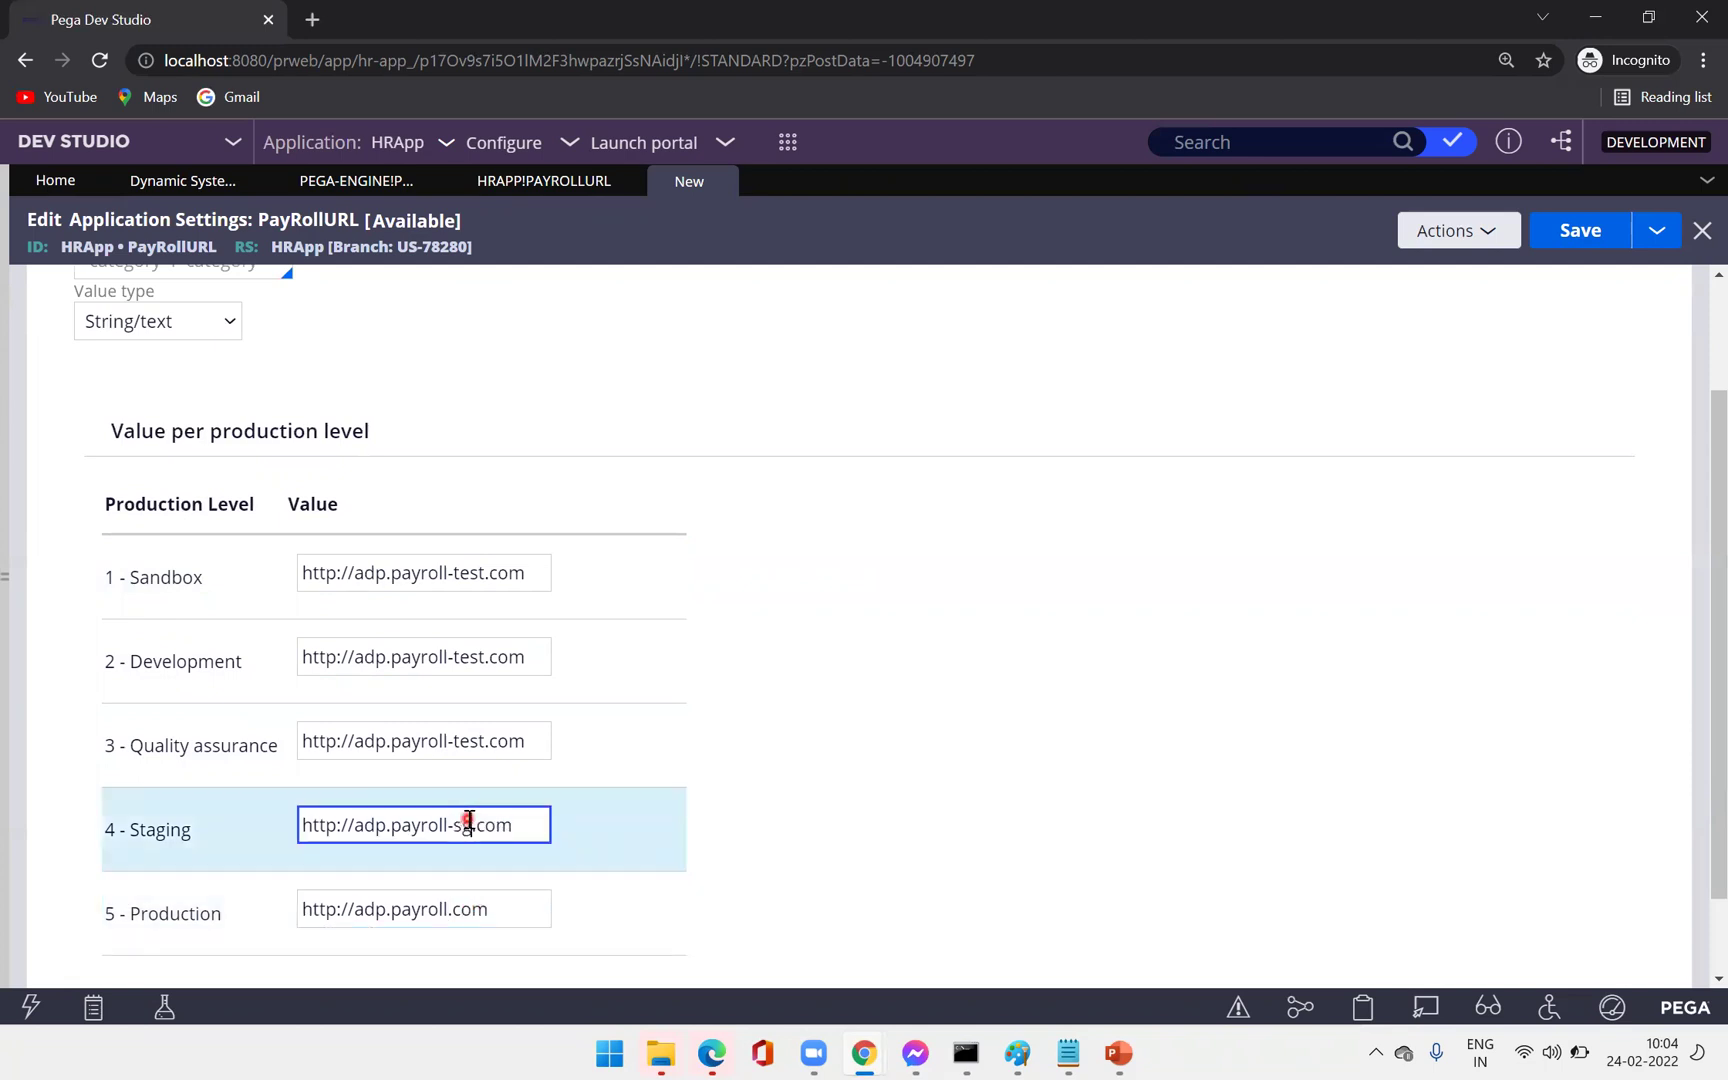
pyautogui.doubleClick(467, 741)
pyautogui.press('BackSpace')
pyautogui.write('sit')
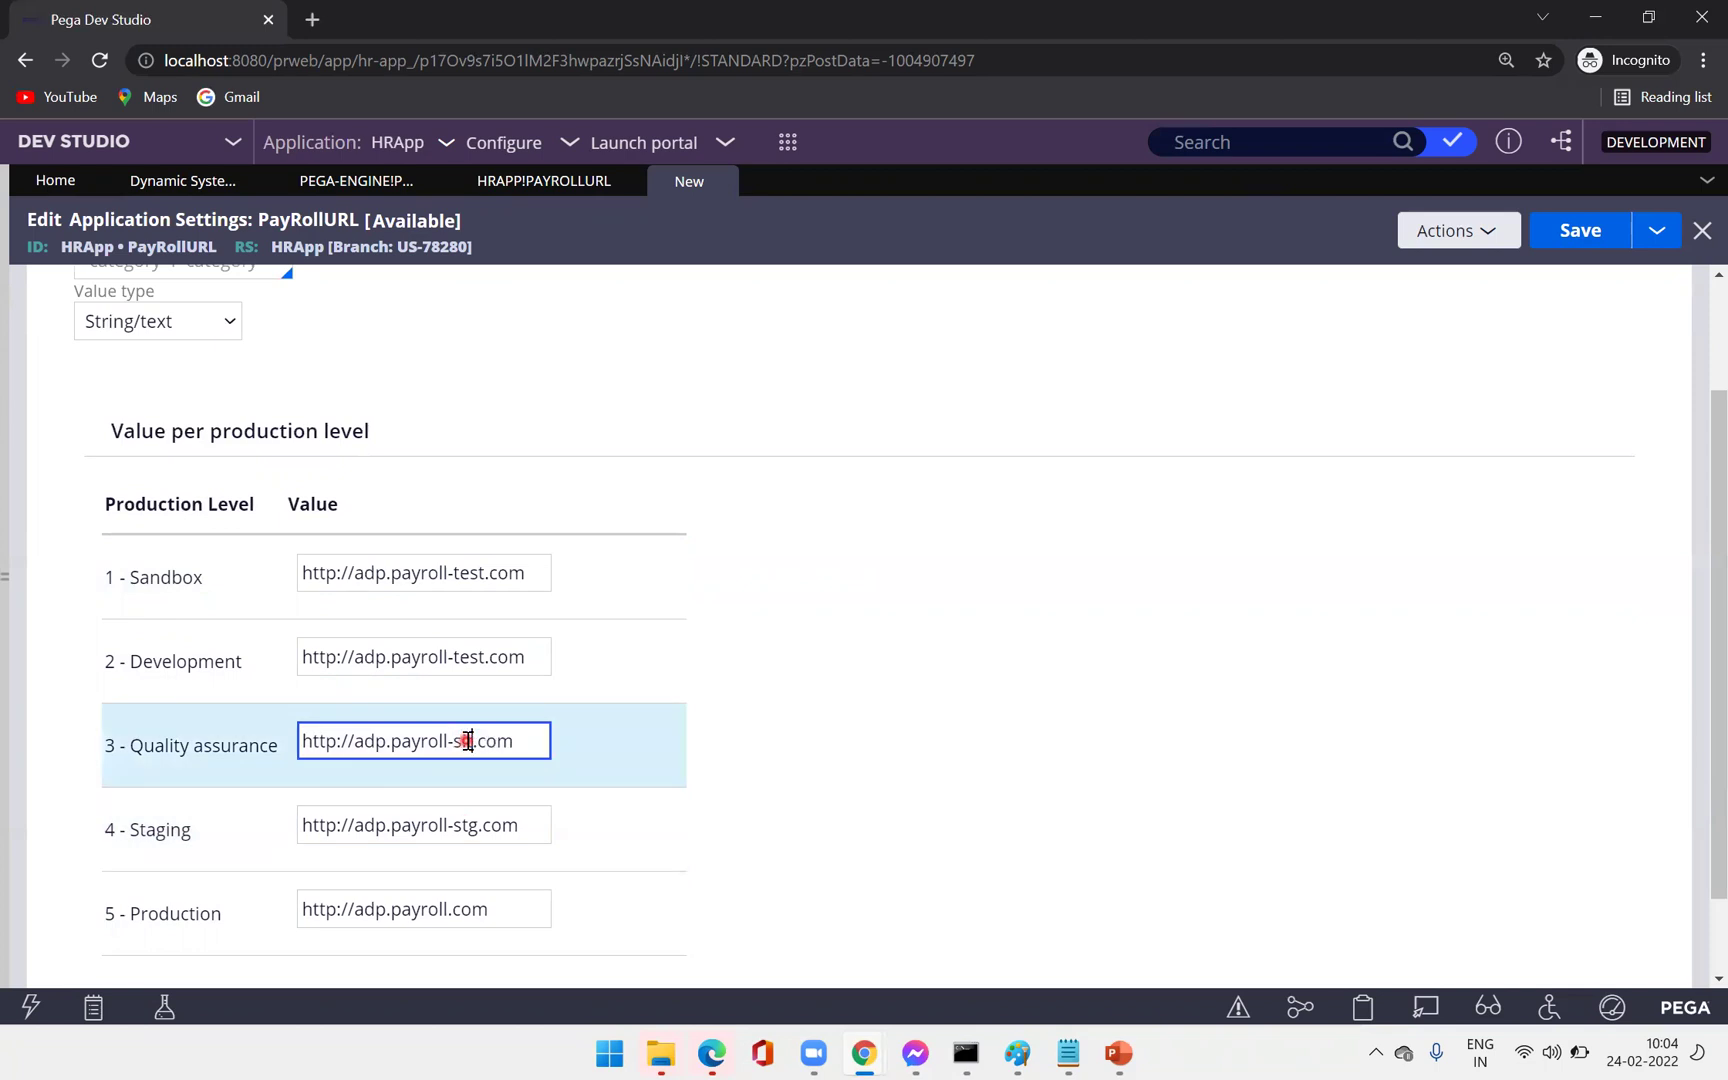
pyautogui.click(484, 656)
pyautogui.doubleClick(474, 657)
pyautogui.press('BackSpace')
pyautogui.write('dev')
pyautogui.doubleClick(470, 574)
pyautogui.press('BackSpace')
pyautogui.write('dev')
pyautogui.press('BackSpace')
pyautogui.press('BackSpace')
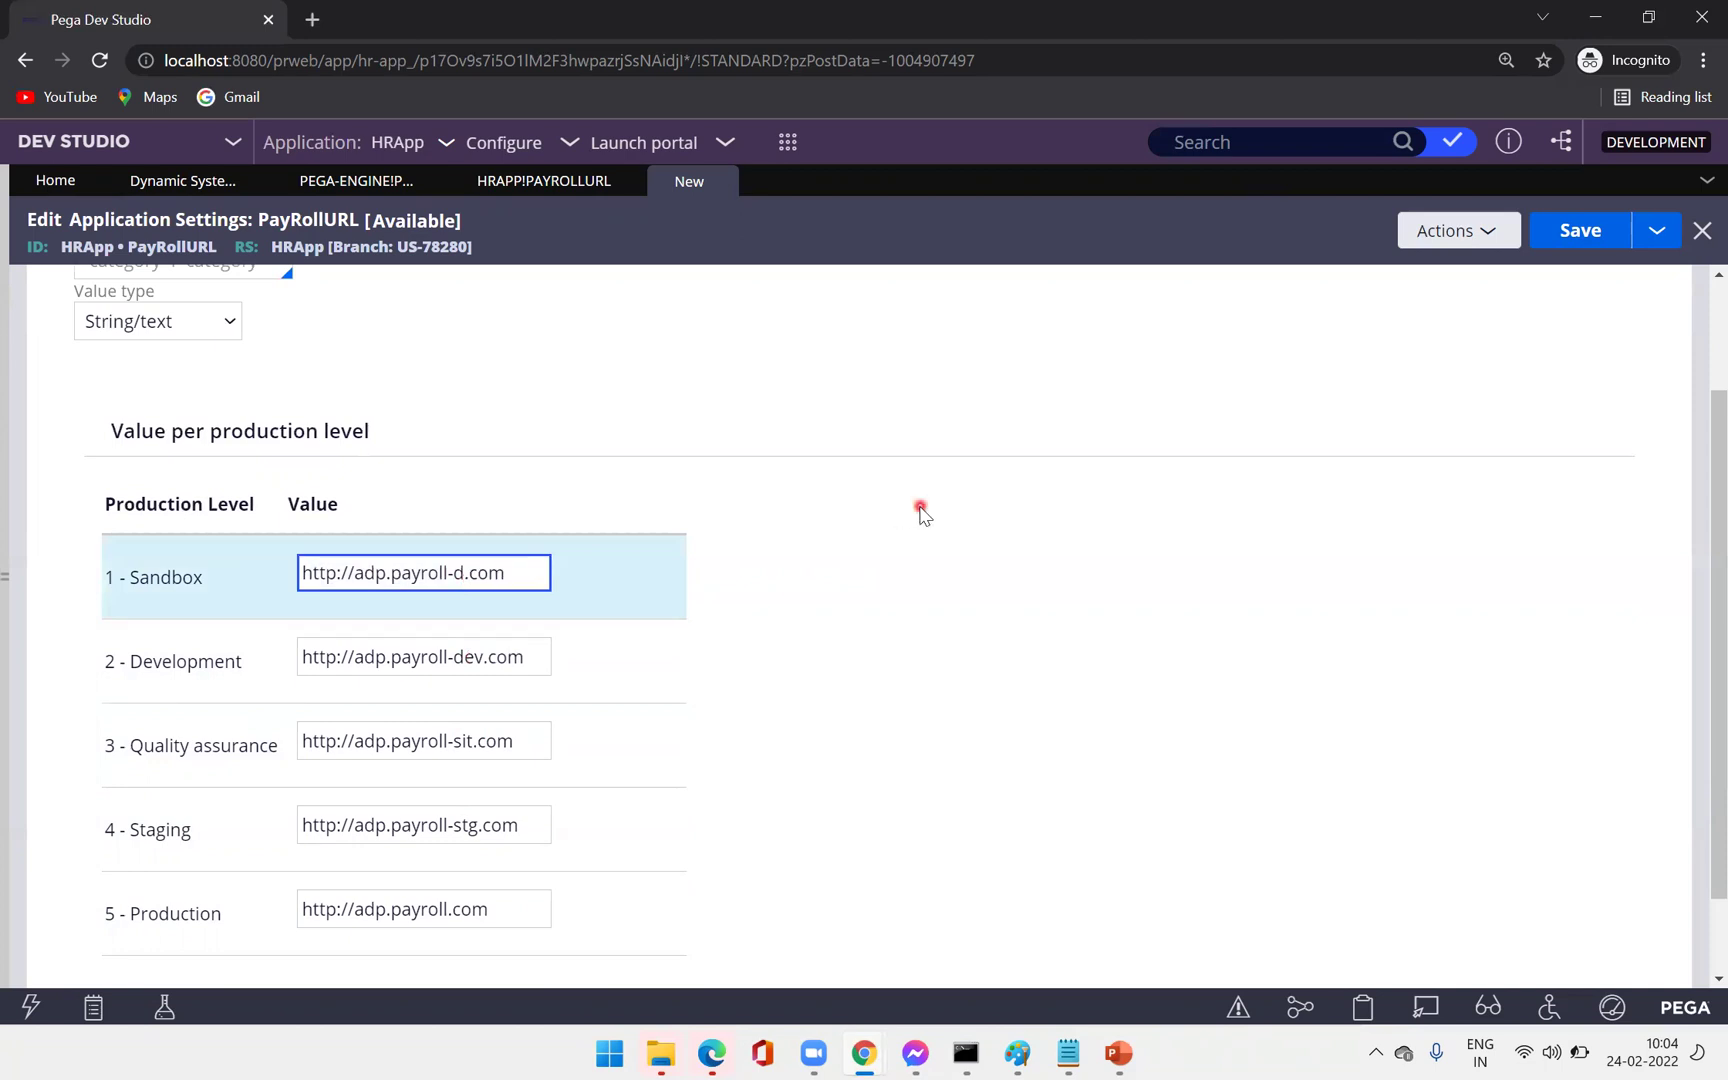
pyautogui.write('ev.')
pyautogui.hotkey('ctrl', 's')
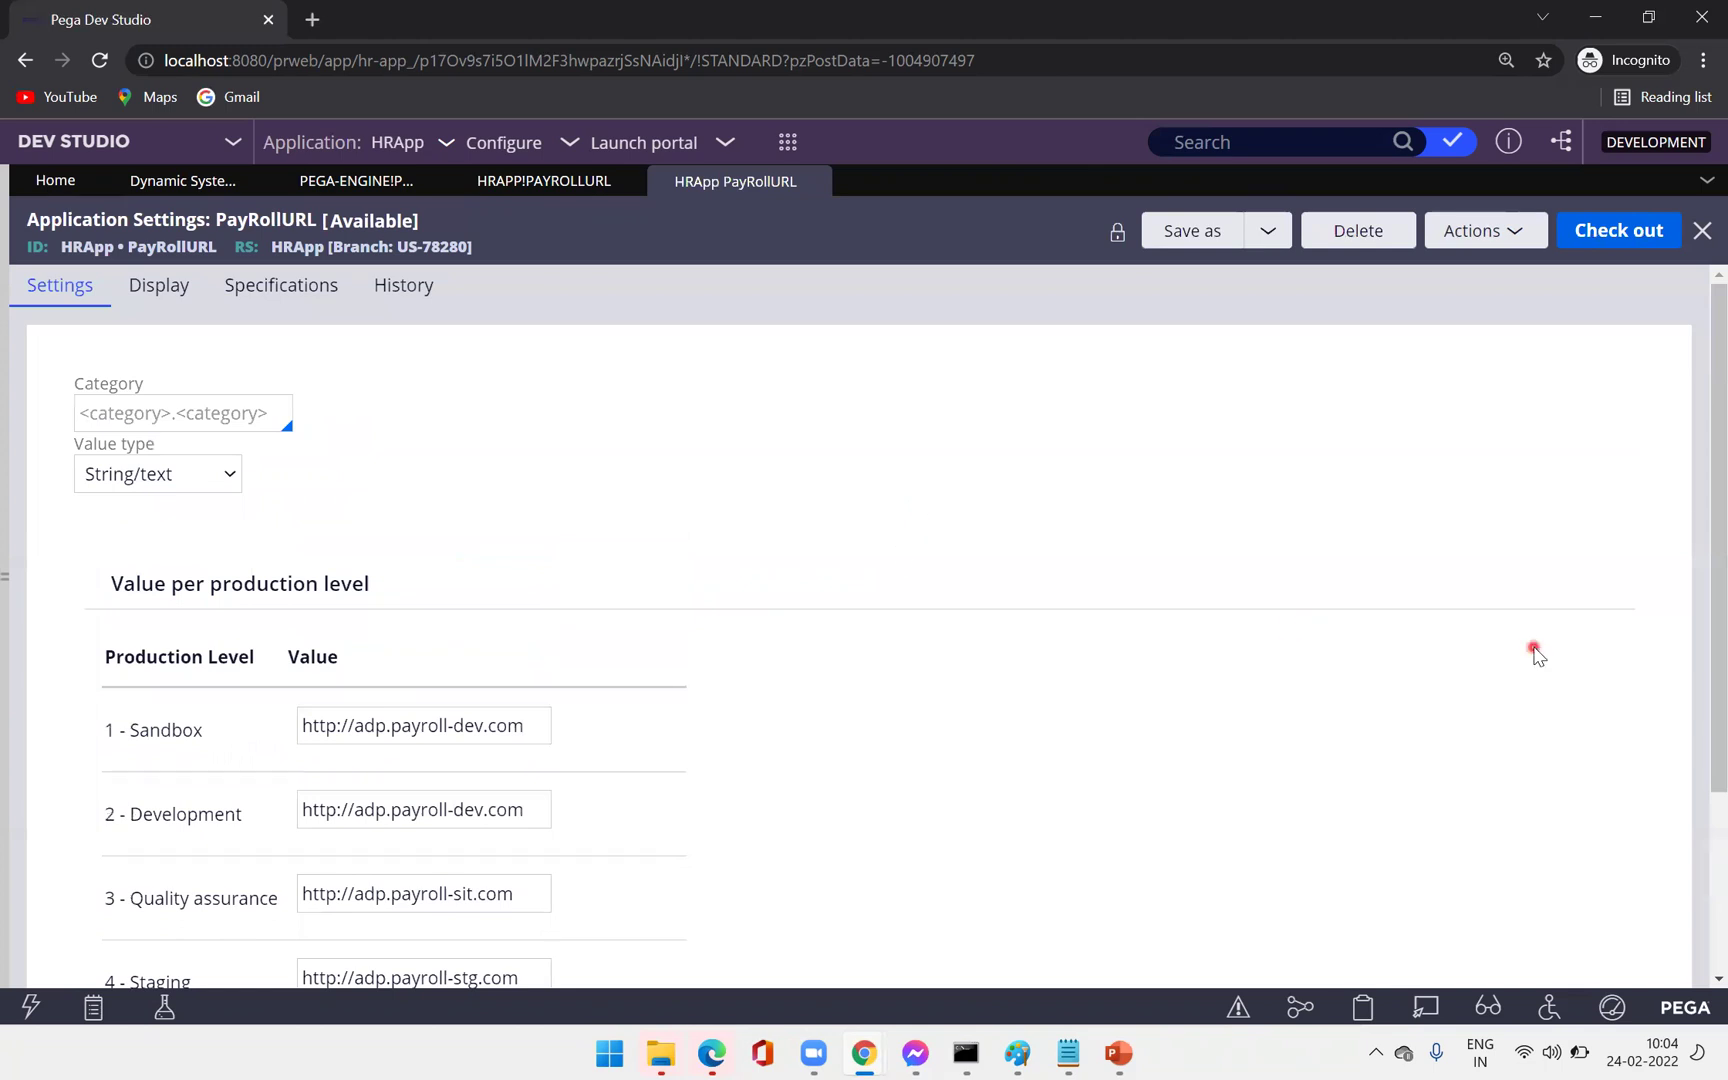
# Review the saved values per production level, then open the clipboard viewer and expand System Pages.
pyautogui.scroll(-3, 1694, 735)
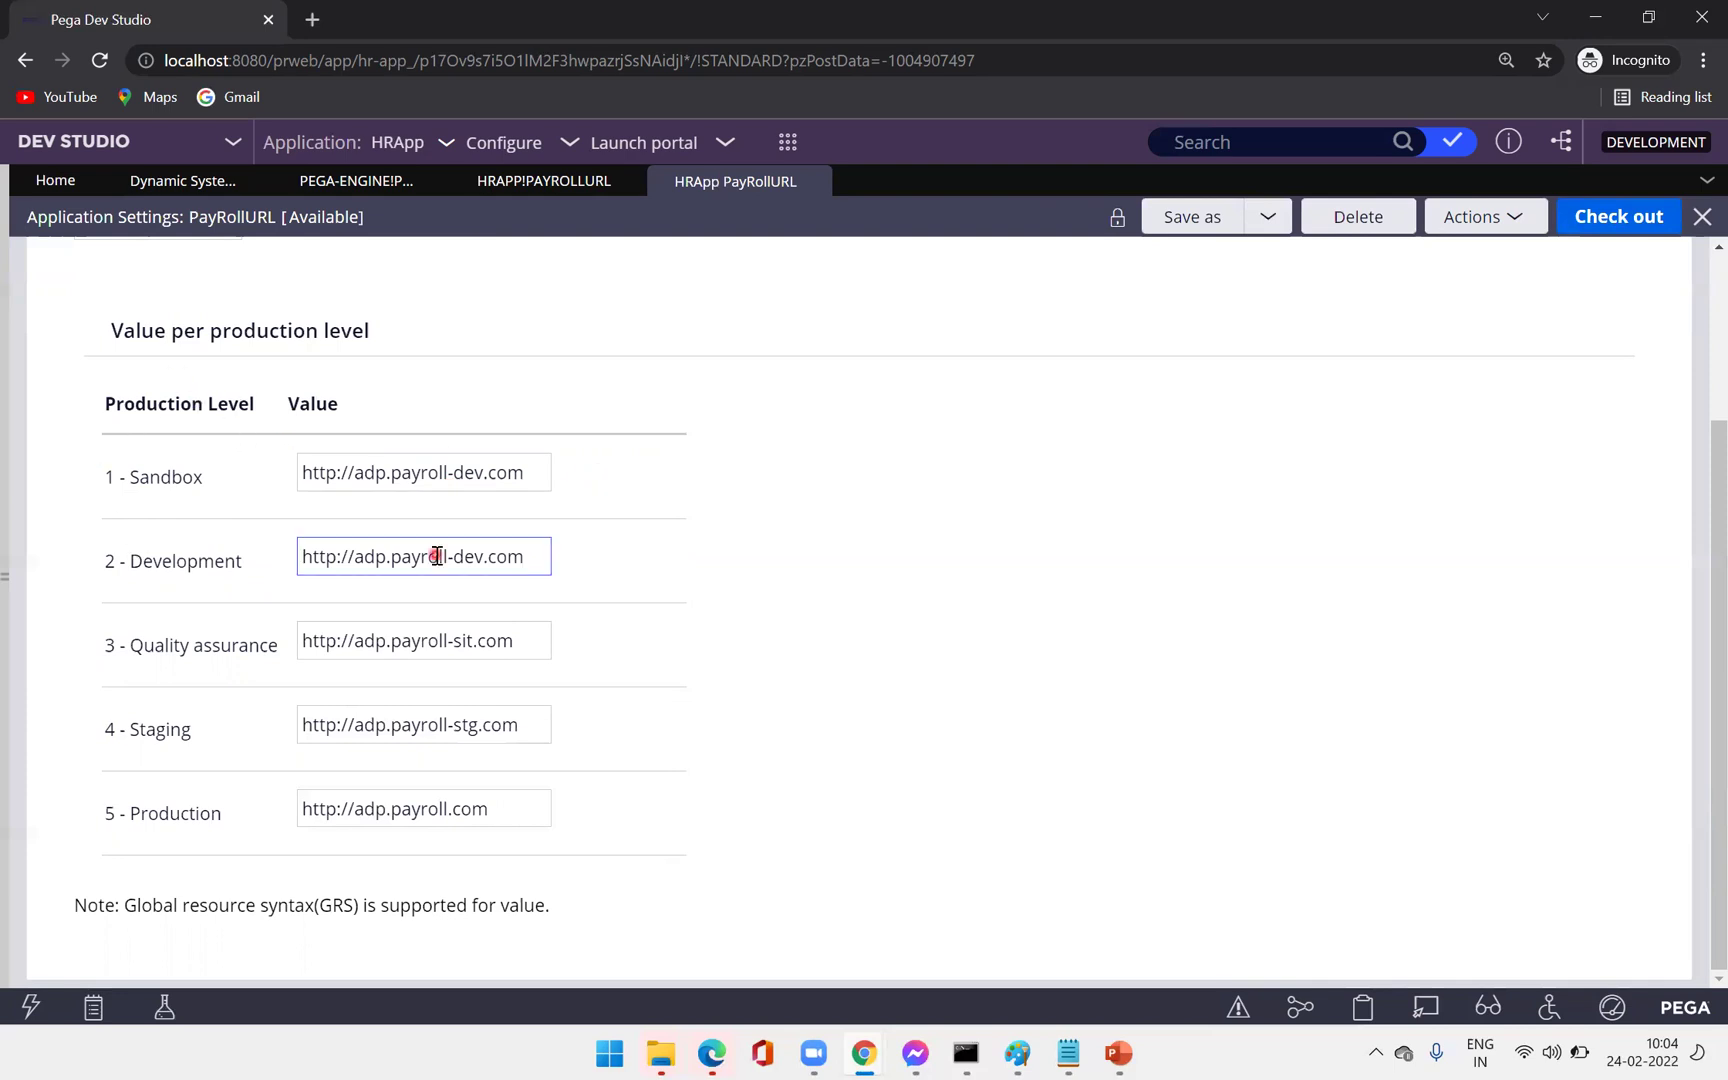
pyautogui.click(1366, 1010)
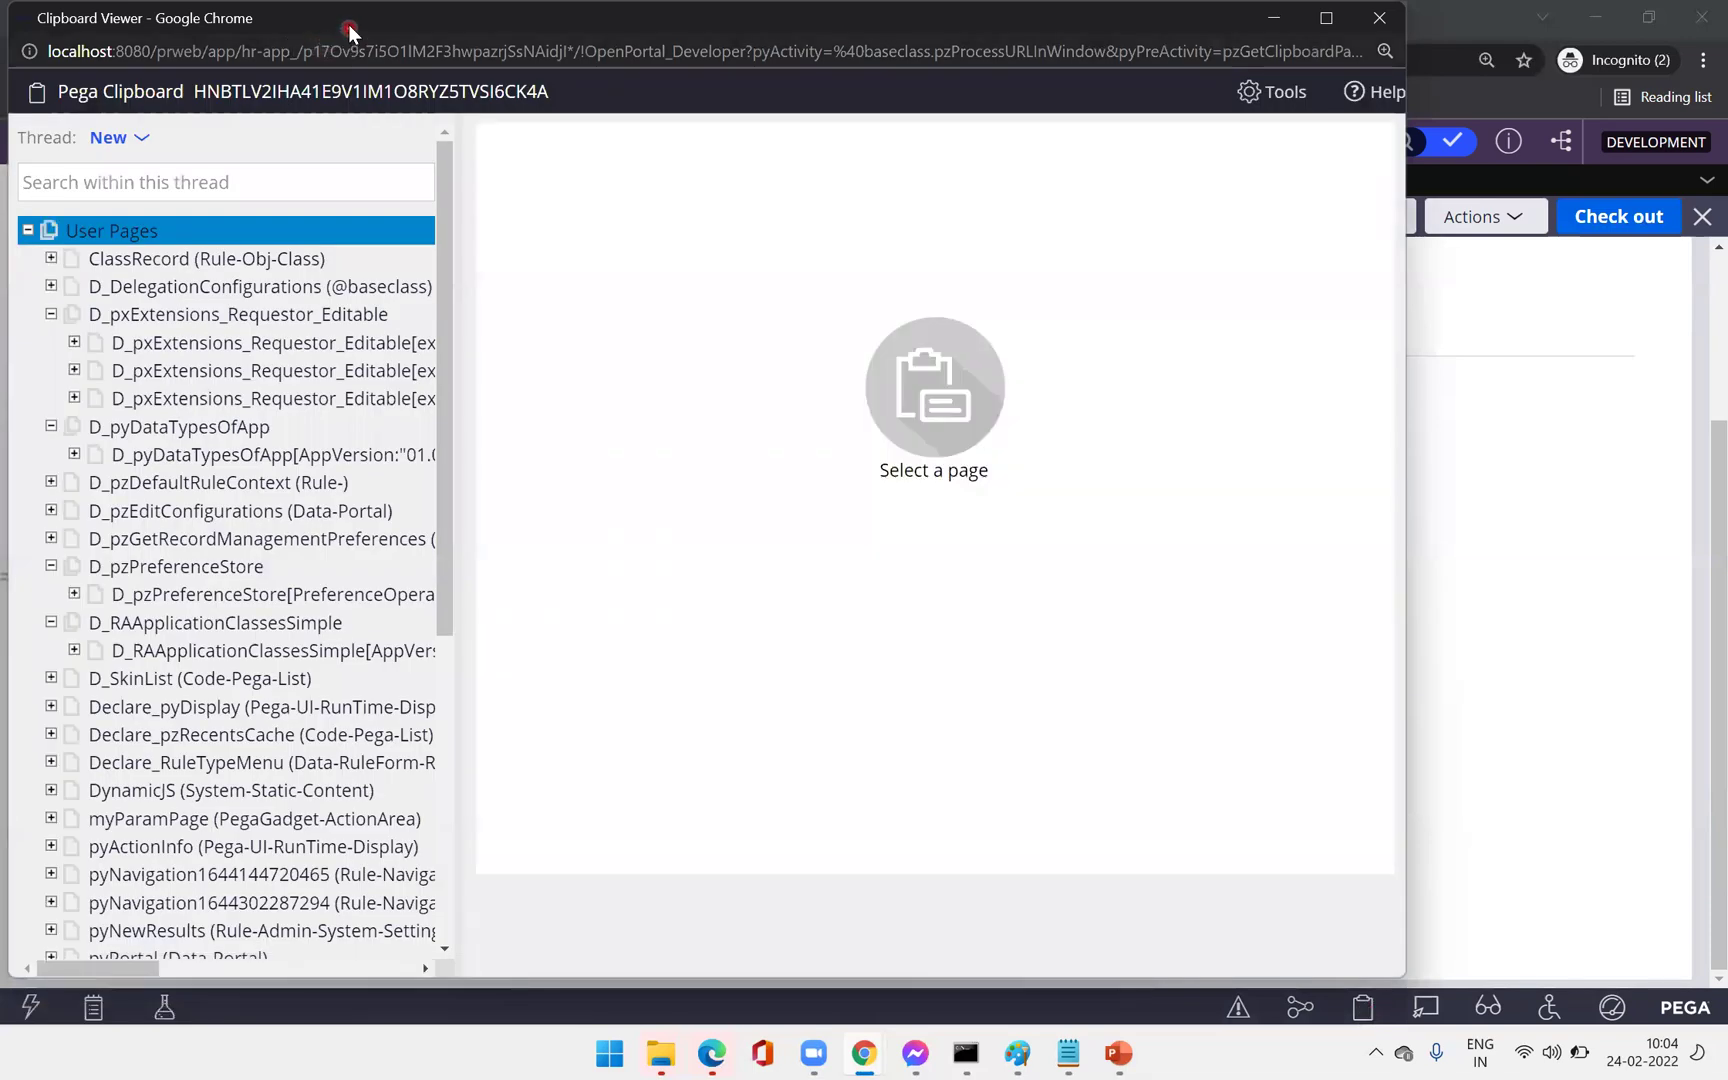
pyautogui.moveTo(450, 441); pyautogui.dragTo(478, 912)
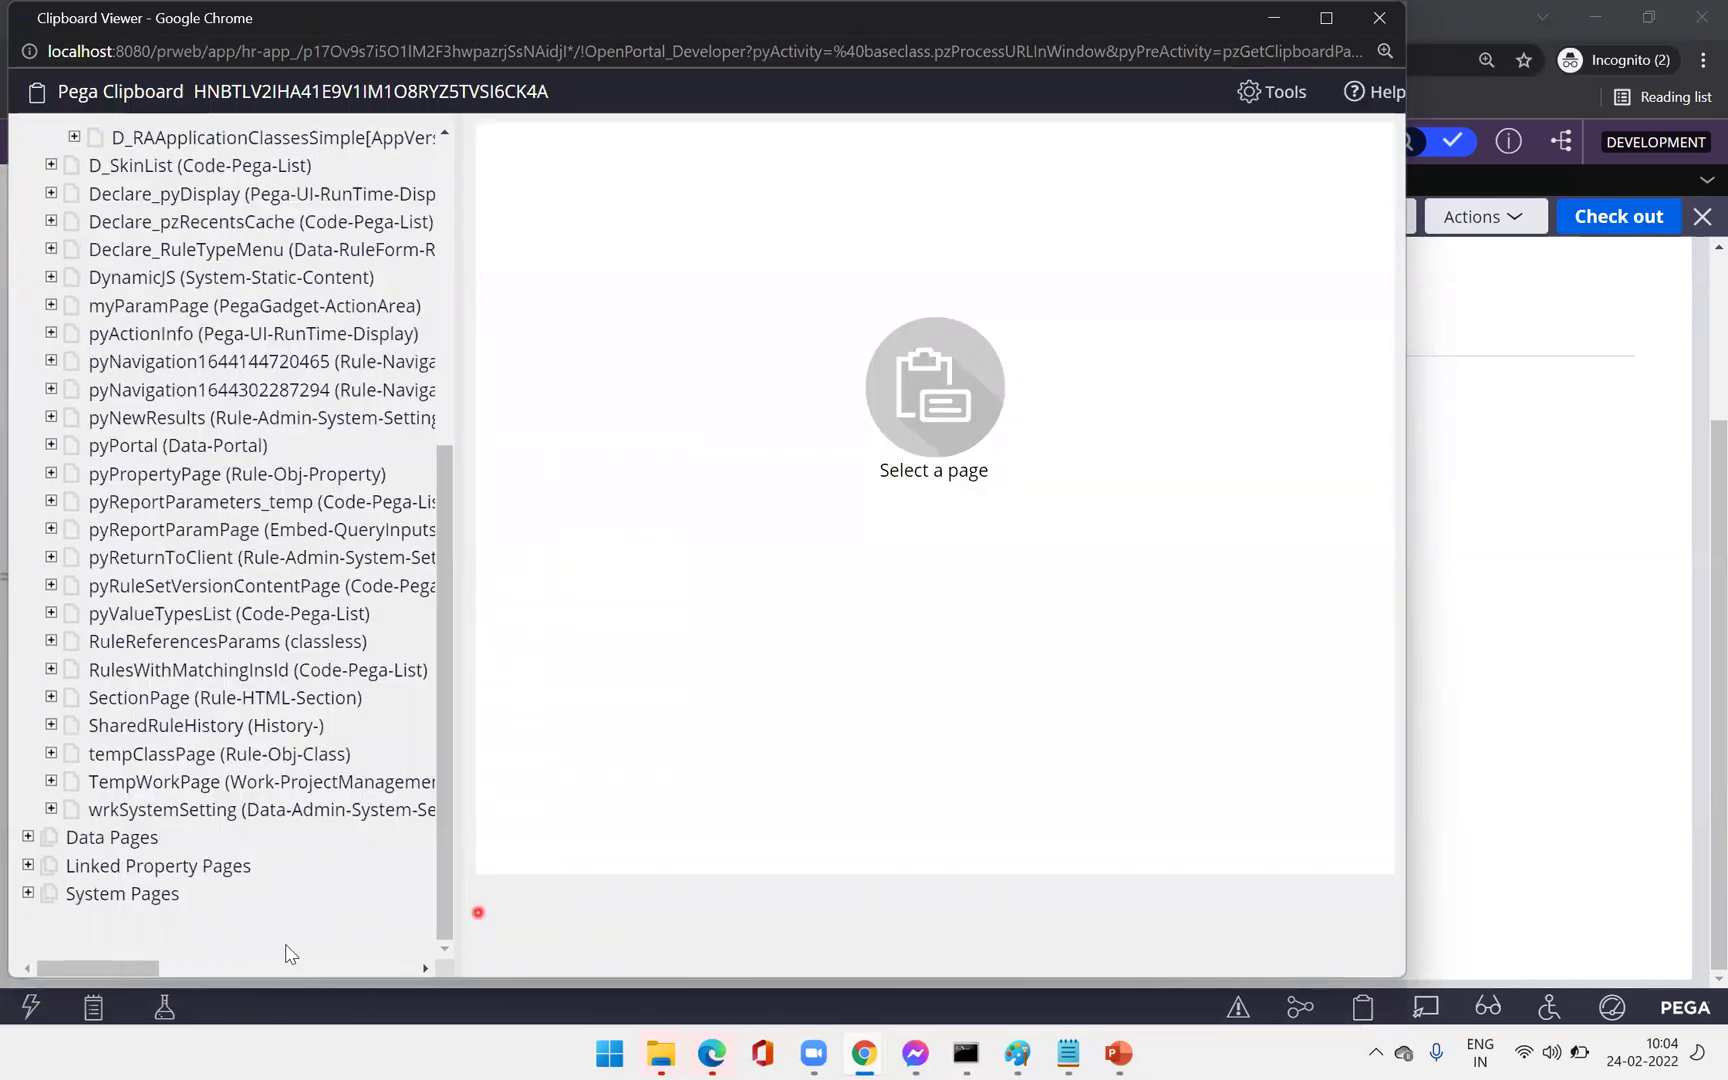
pyautogui.click(28, 893)
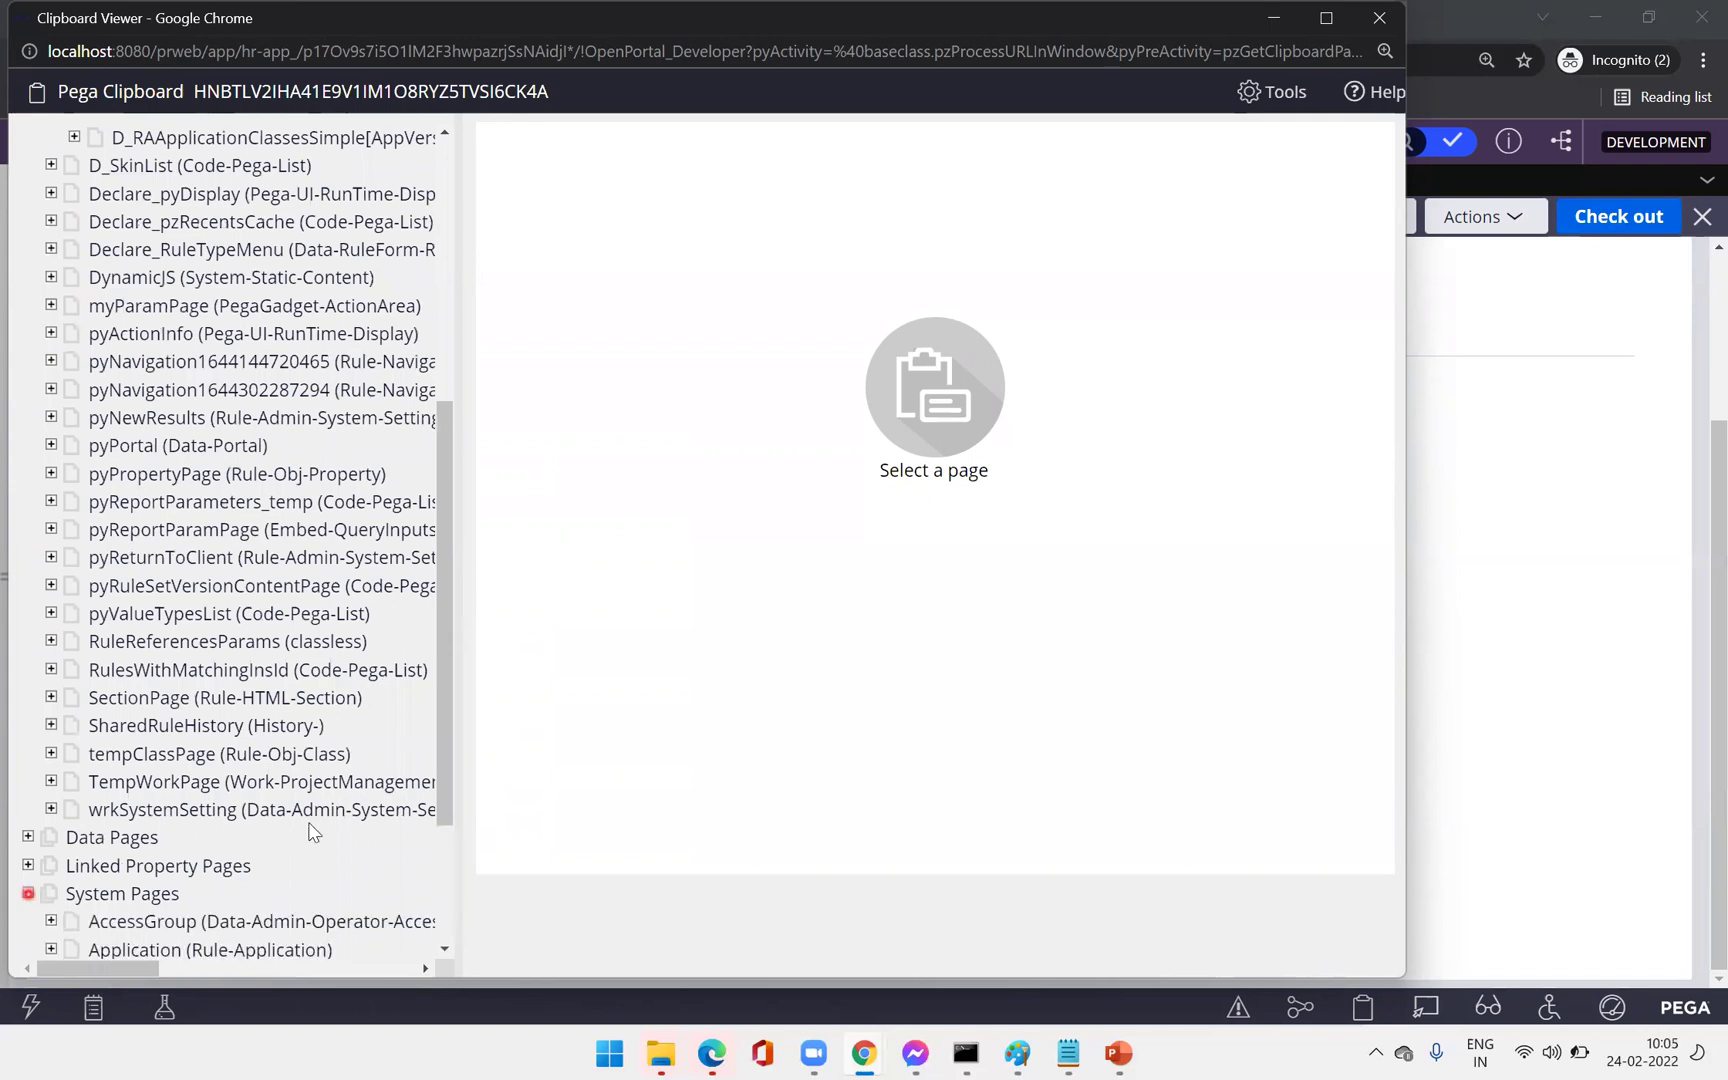
pyautogui.moveTo(444, 752); pyautogui.dragTo(459, 918)
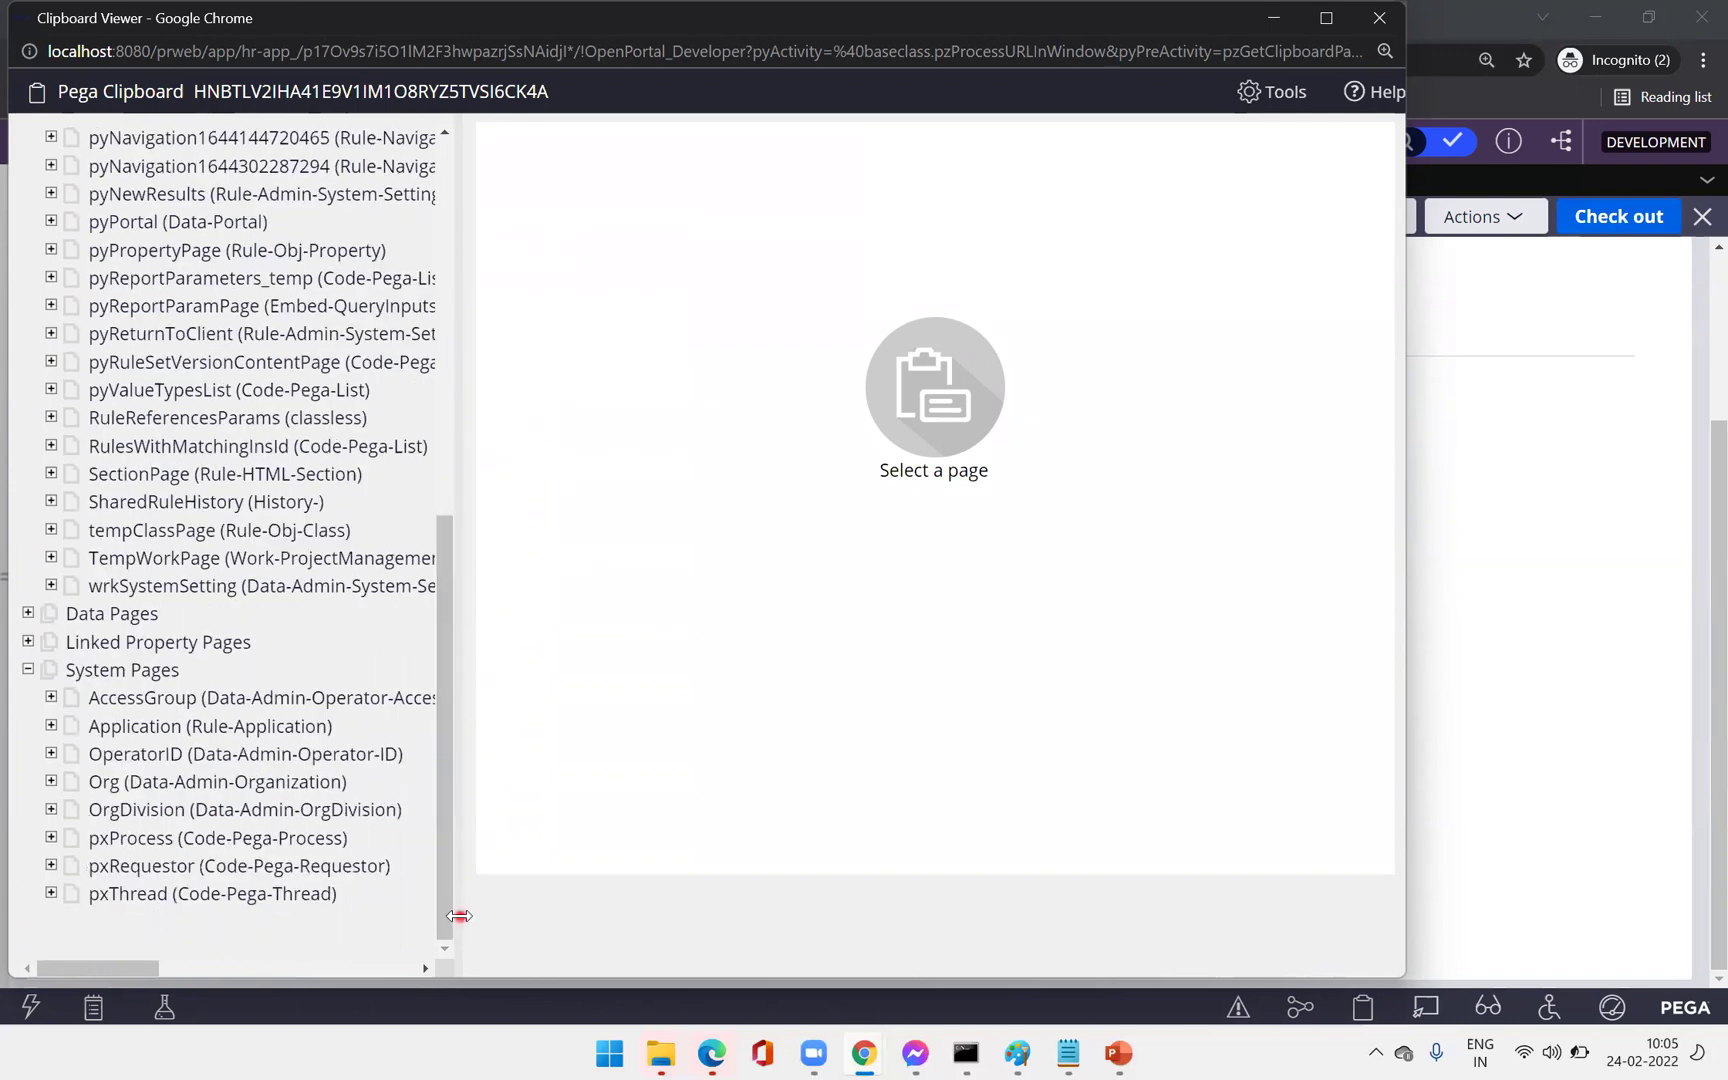
# Check the pzProductionLevel property on the pxProcess clipboard page and return to the application settings record.
pyautogui.click(197, 840)
pyautogui.click(182, 698)
pyautogui.click(183, 754)
pyautogui.click(182, 809)
pyautogui.click(182, 838)
pyautogui.click(188, 730)
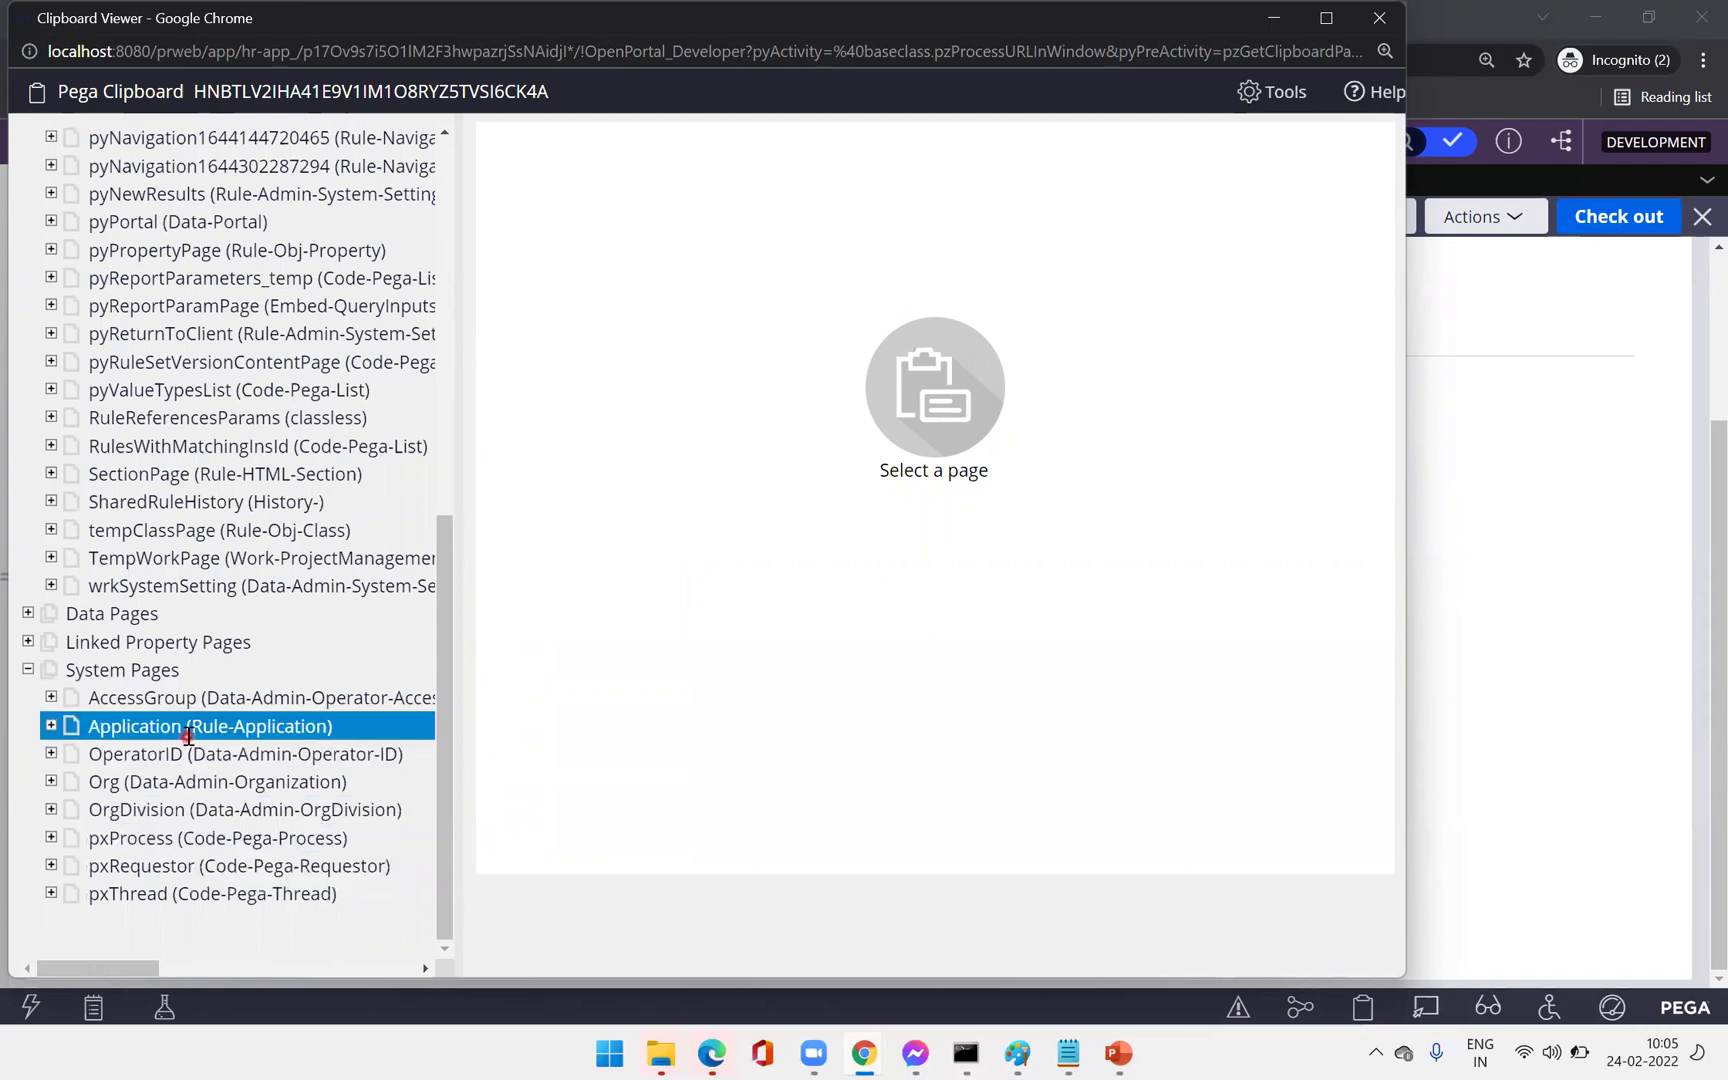
pyautogui.click(174, 845)
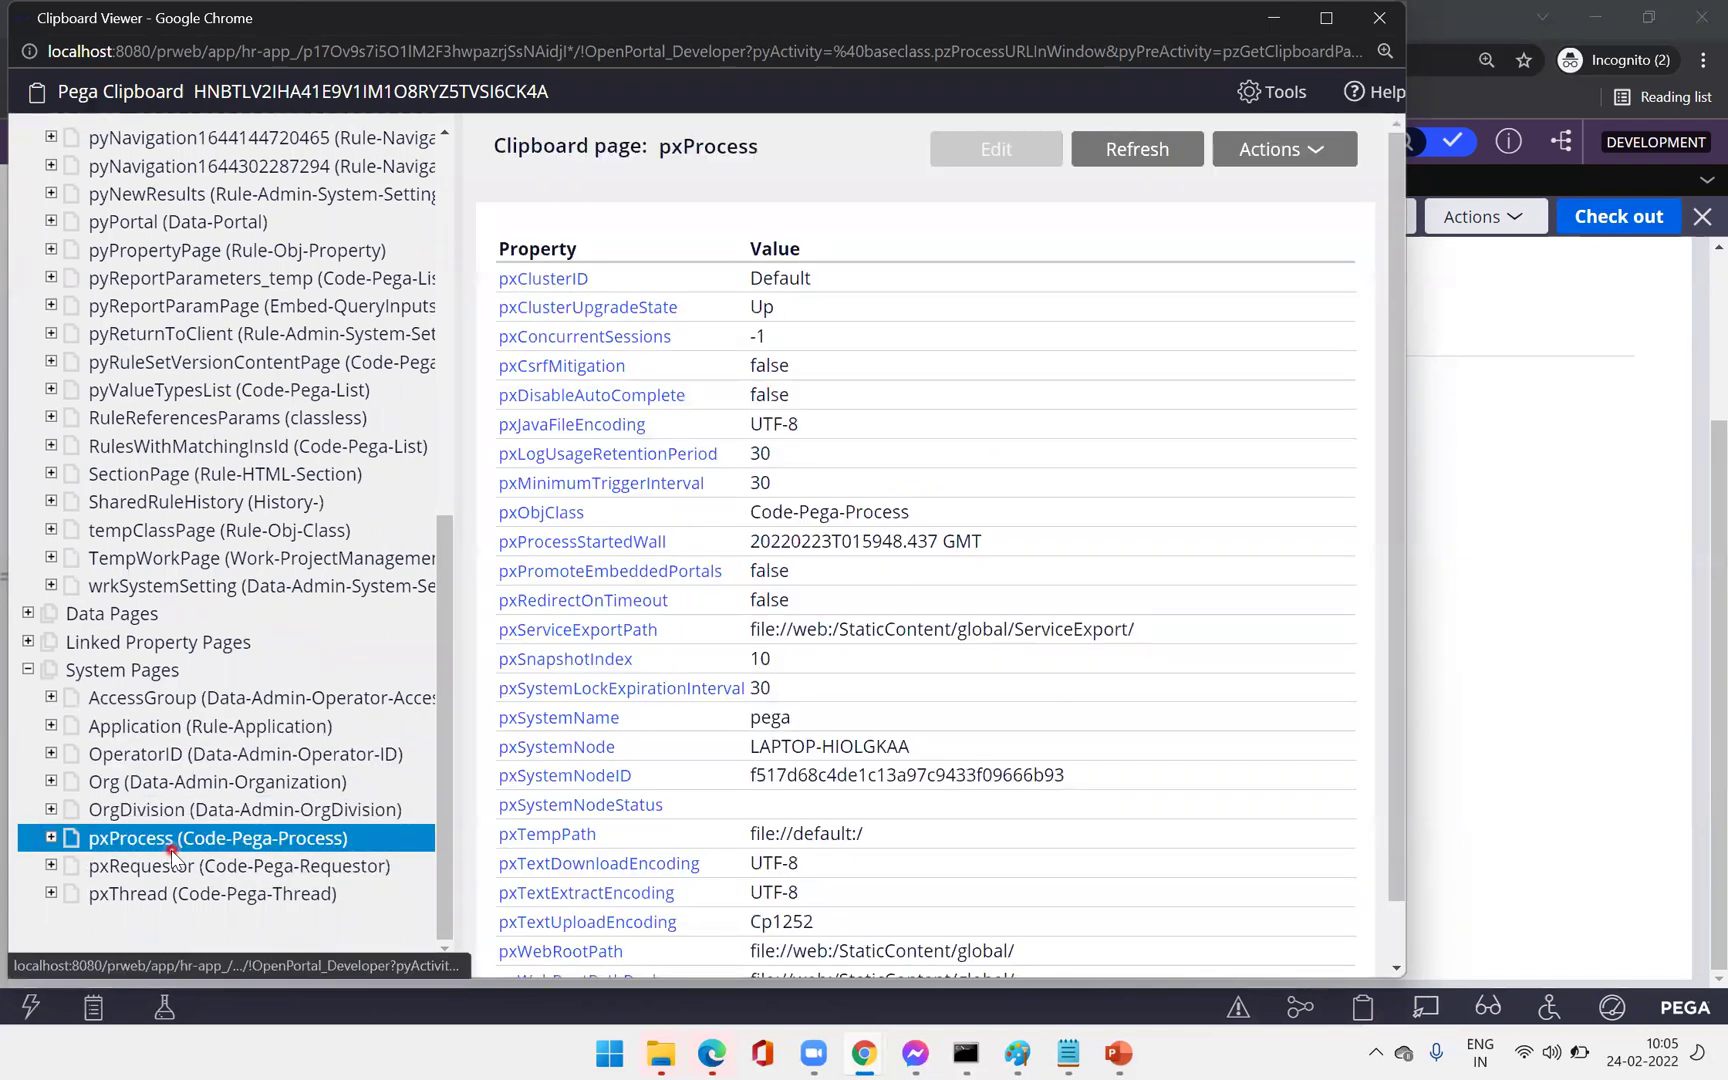
pyautogui.moveTo(1403, 570); pyautogui.dragTo(1440, 785)
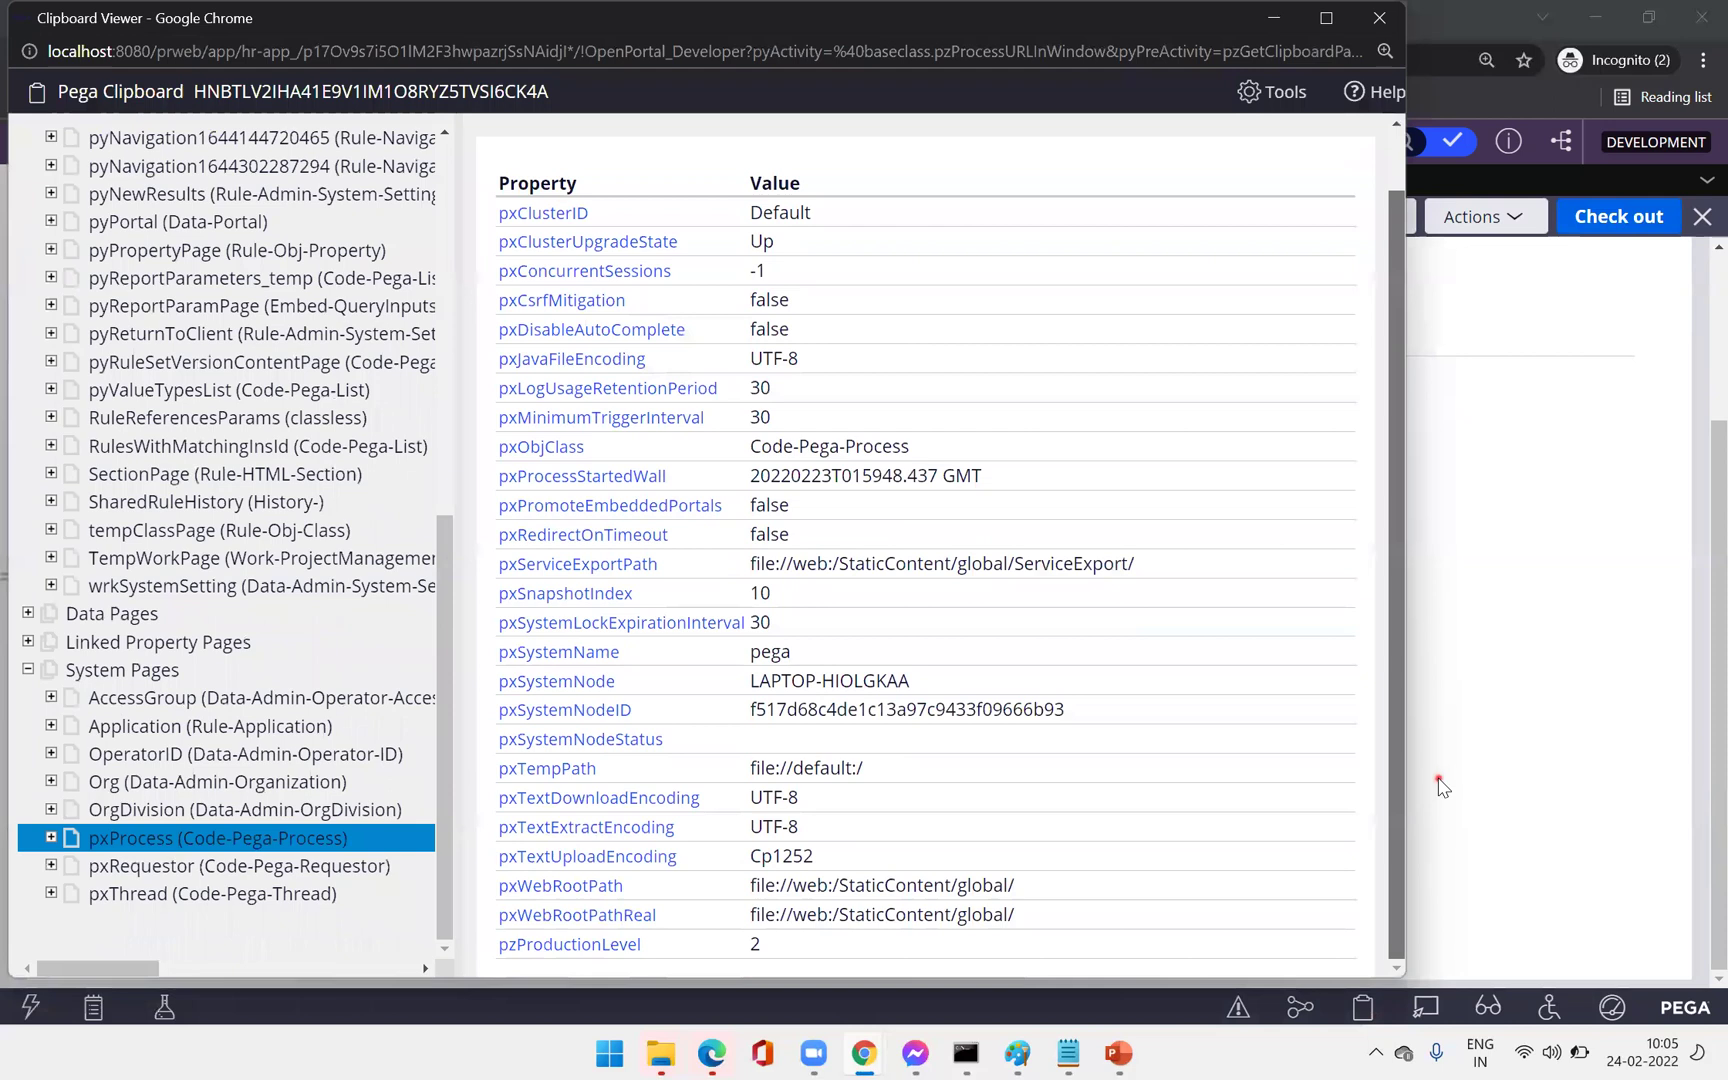
pyautogui.moveTo(1308, 808); pyautogui.dragTo(1250, 815)
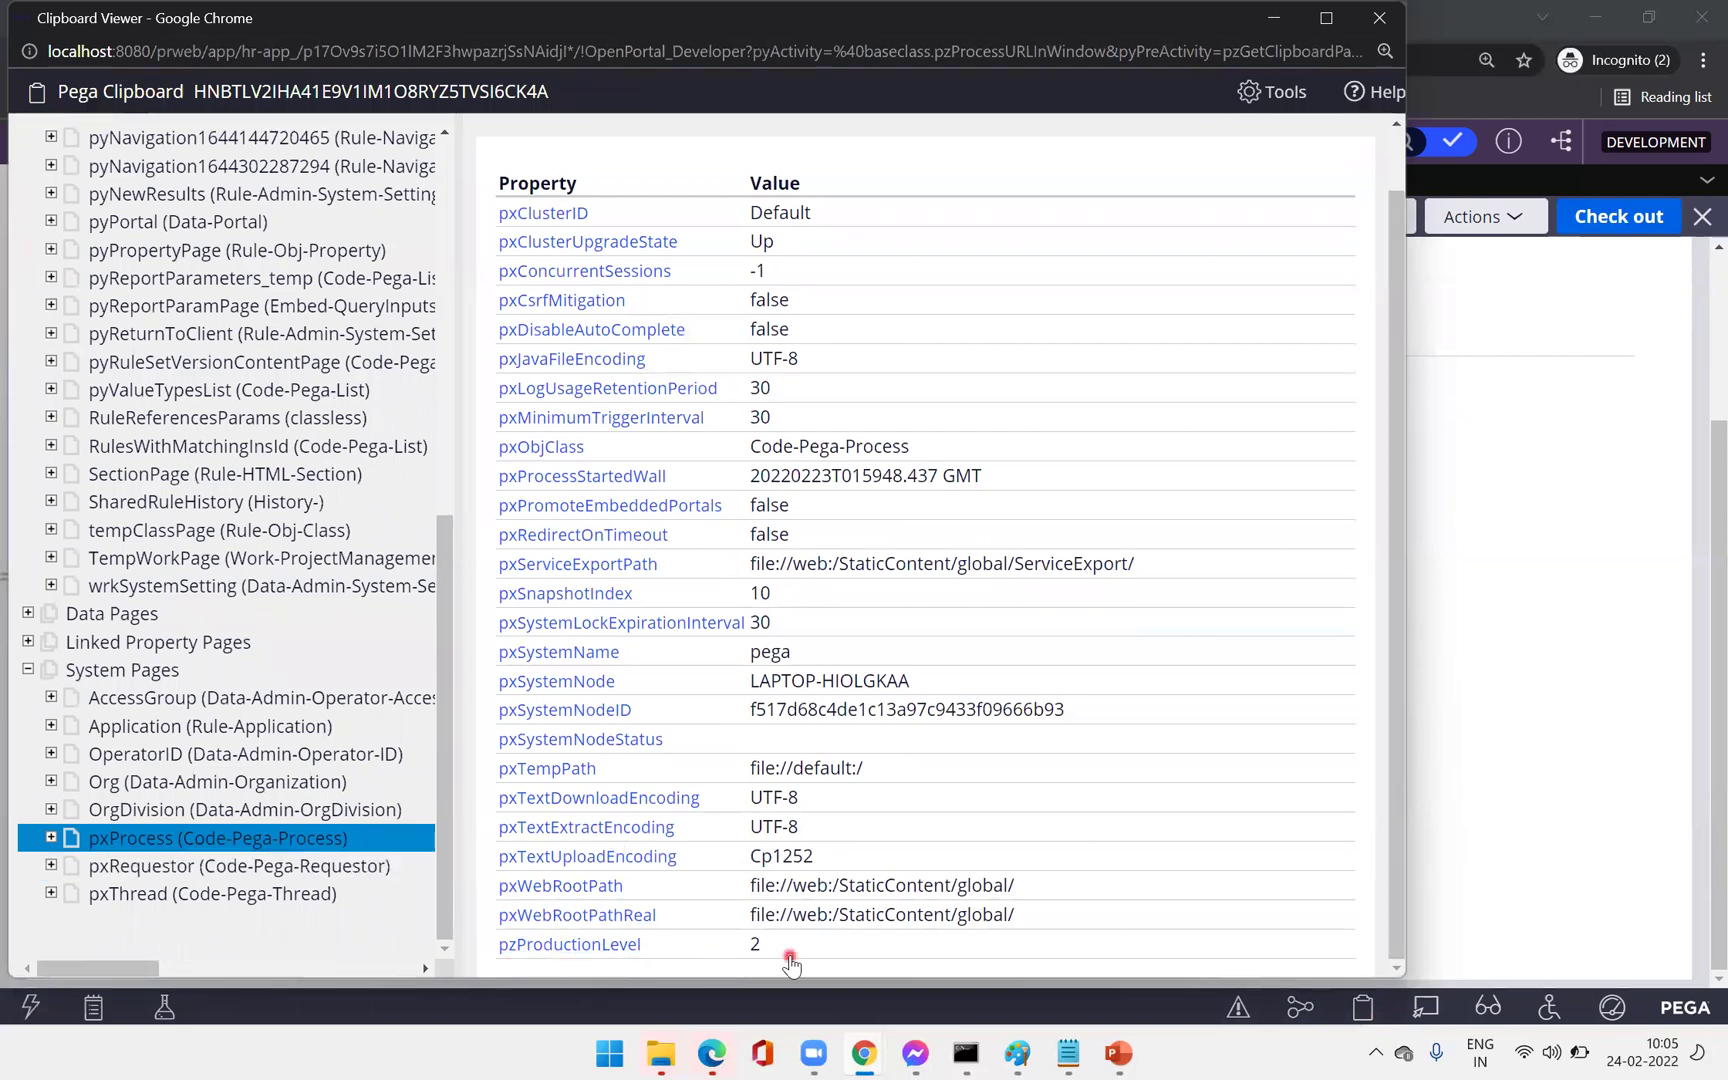
pyautogui.click(1573, 615)
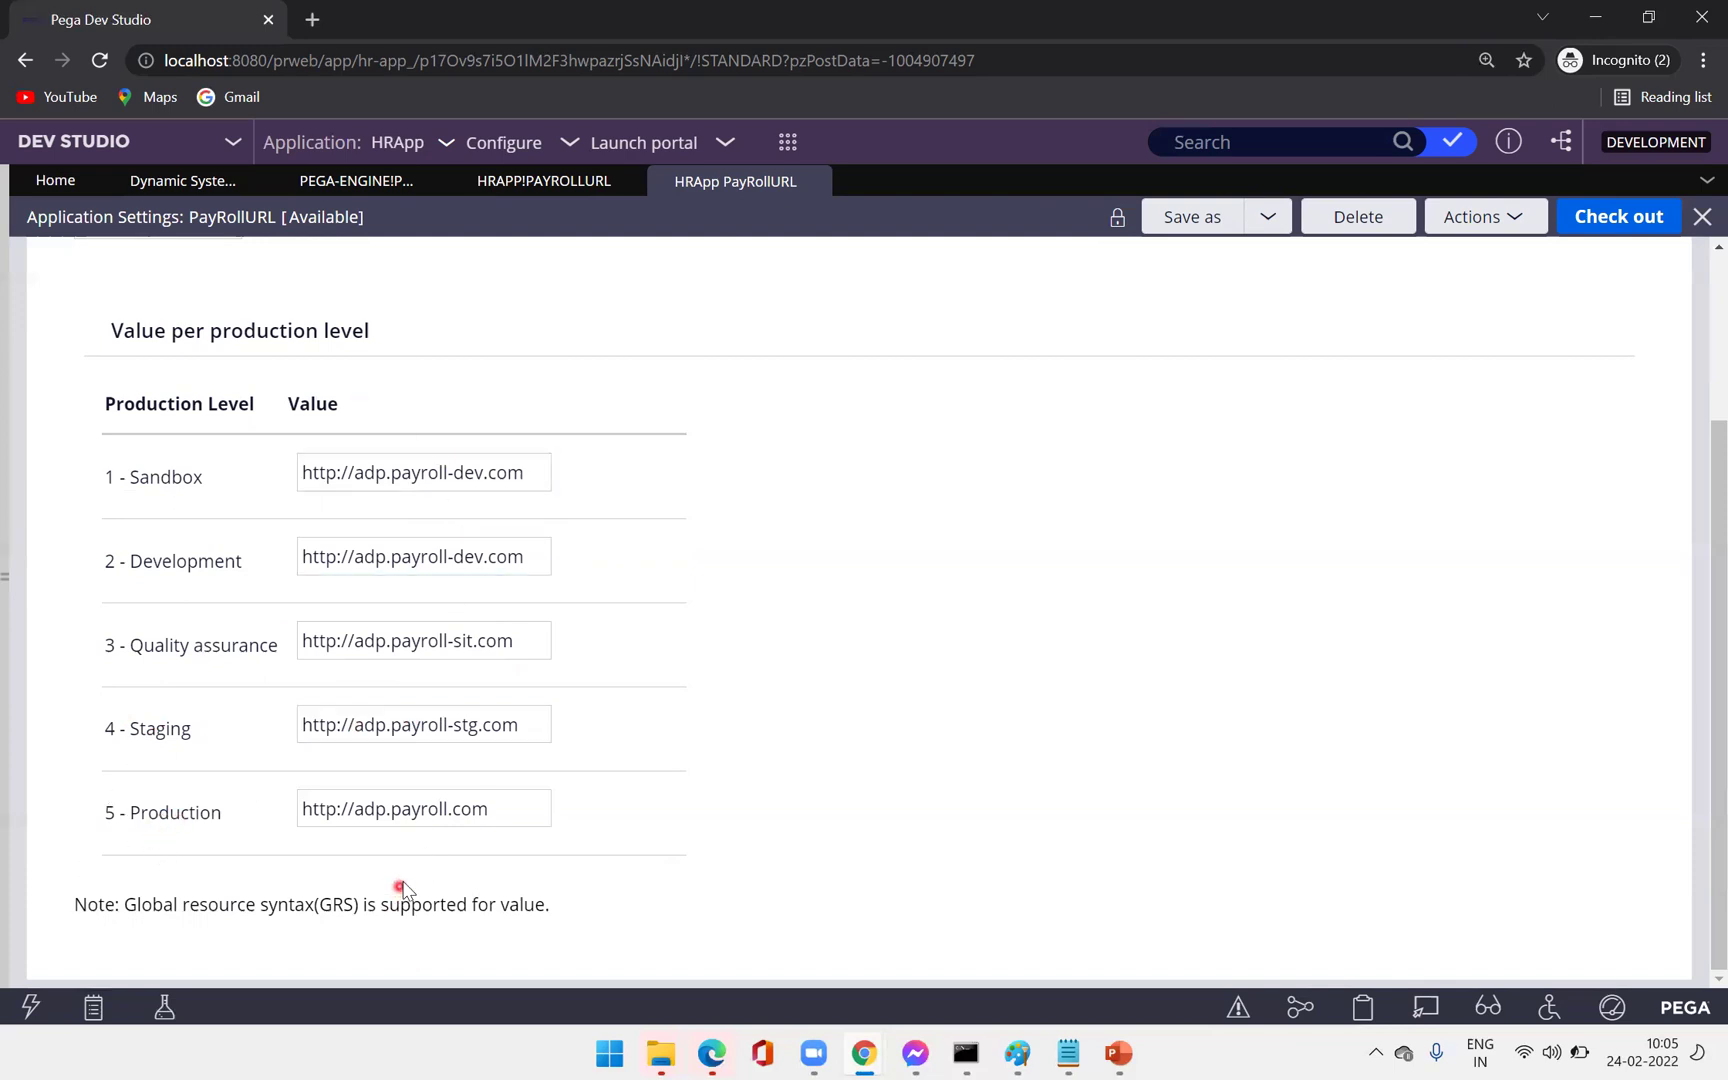
# Return to the HRApp Payroll URL dynamic system setting and search the rules for getSystemSettings.
pyautogui.moveTo(1712, 560); pyautogui.dragTo(1697, 330)
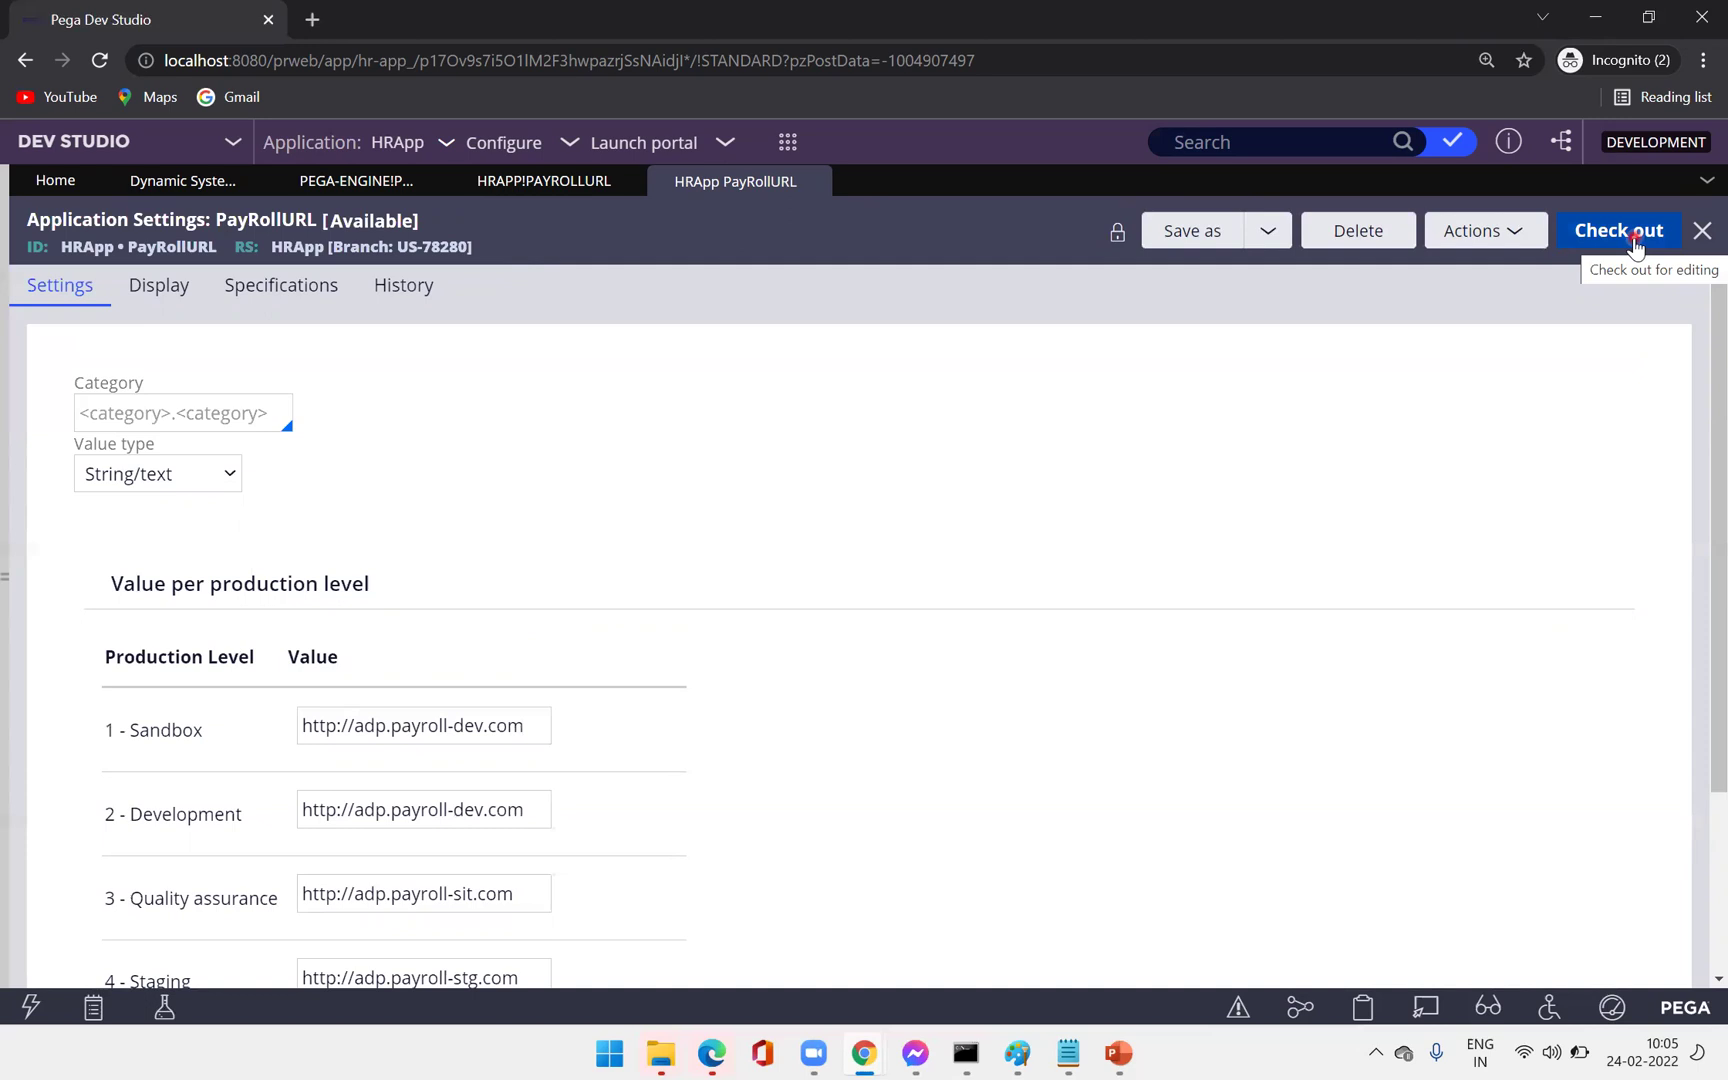
pyautogui.click(587, 185)
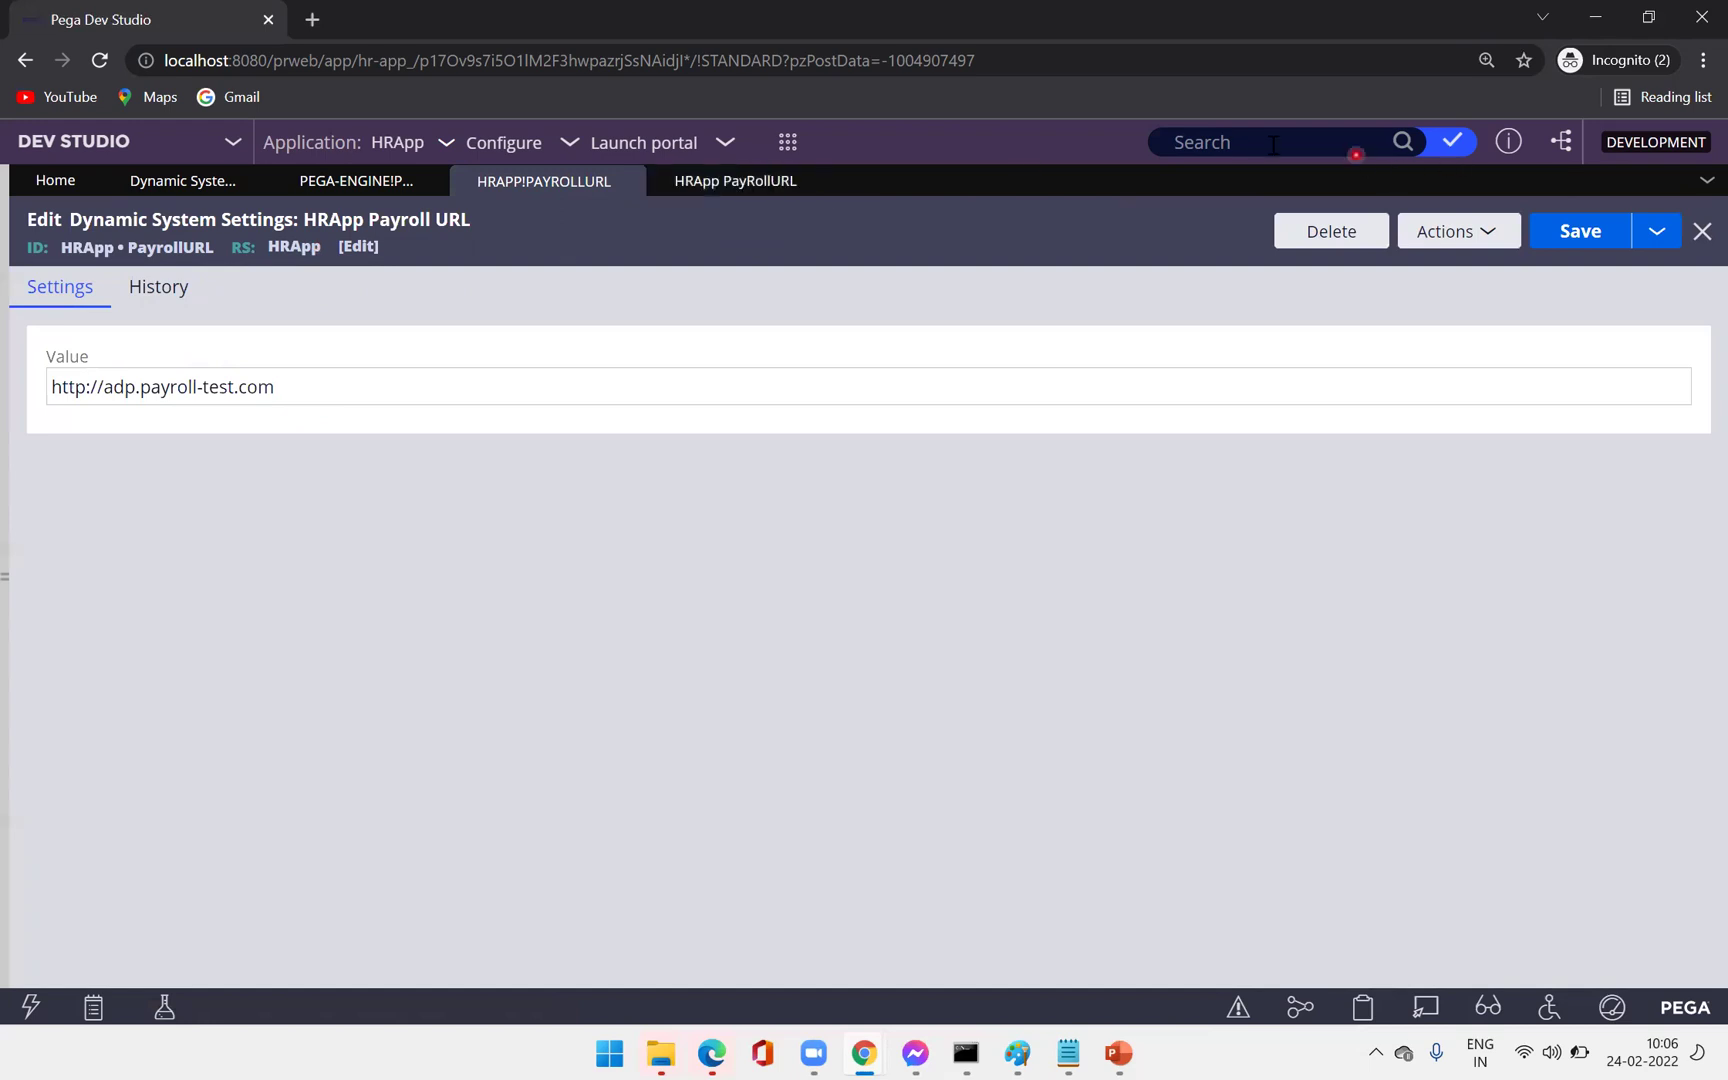
pyautogui.click(1240, 141)
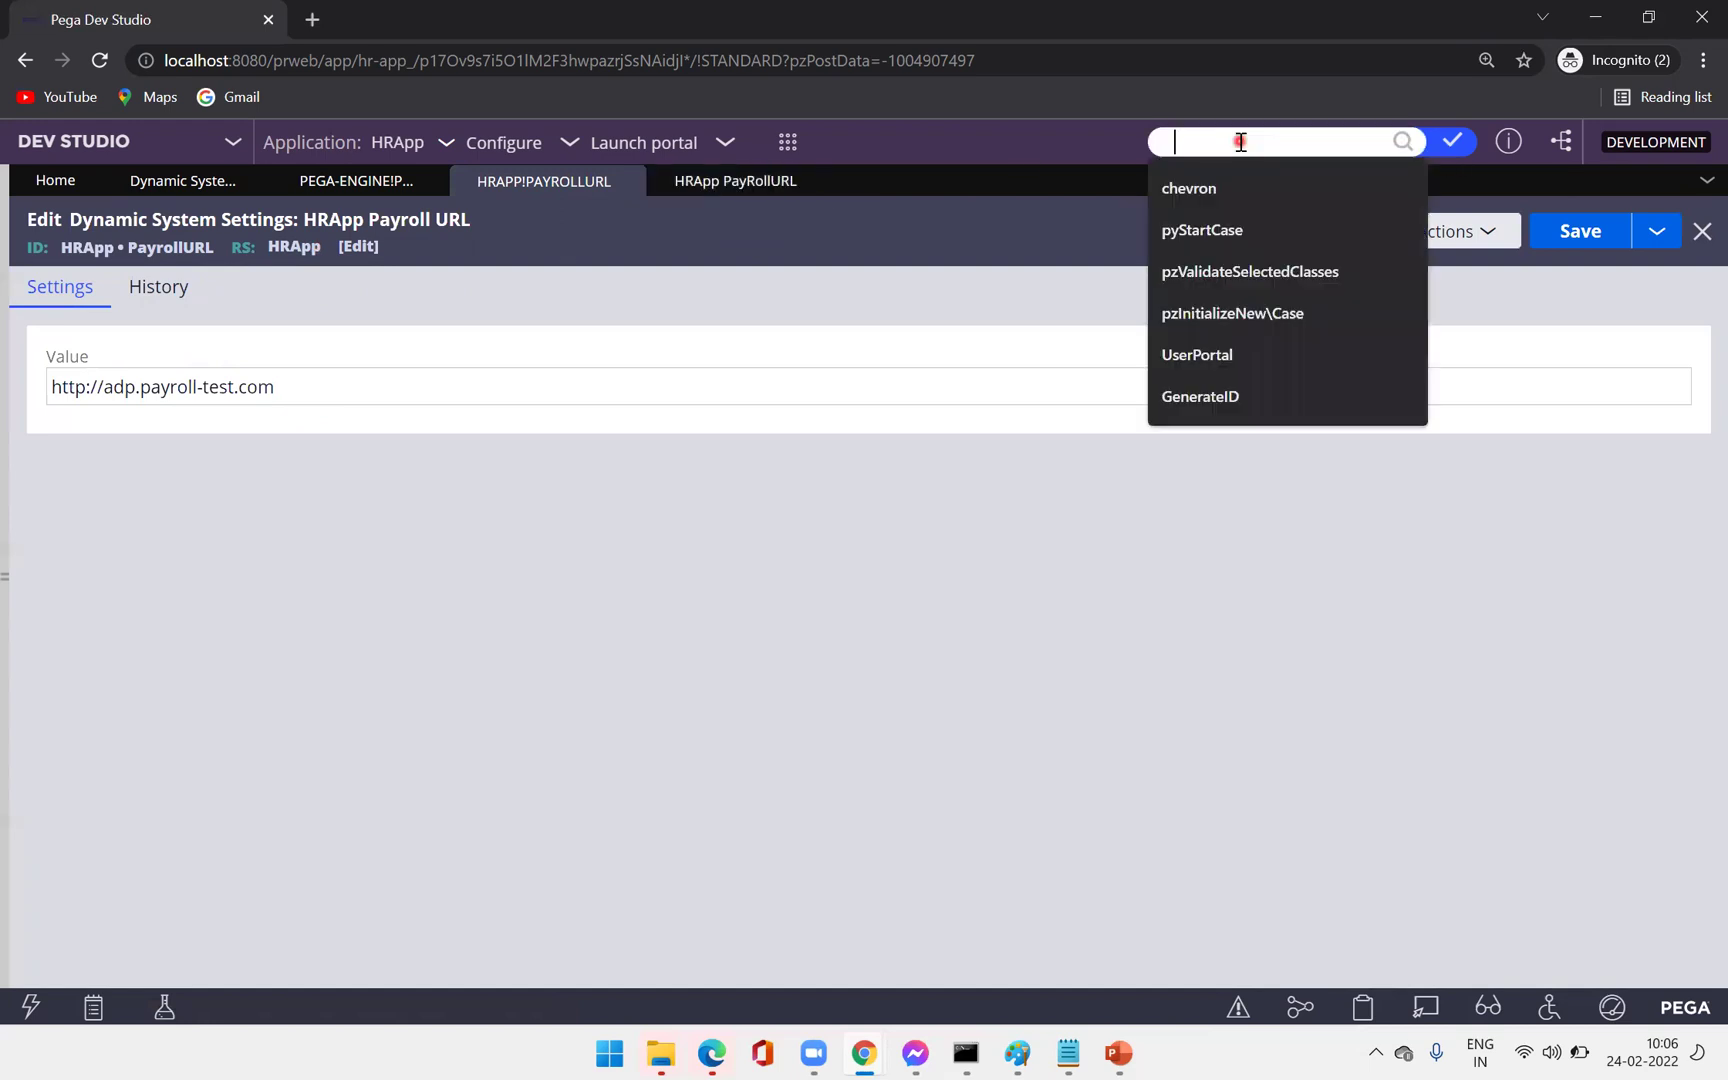
pyautogui.write('get')
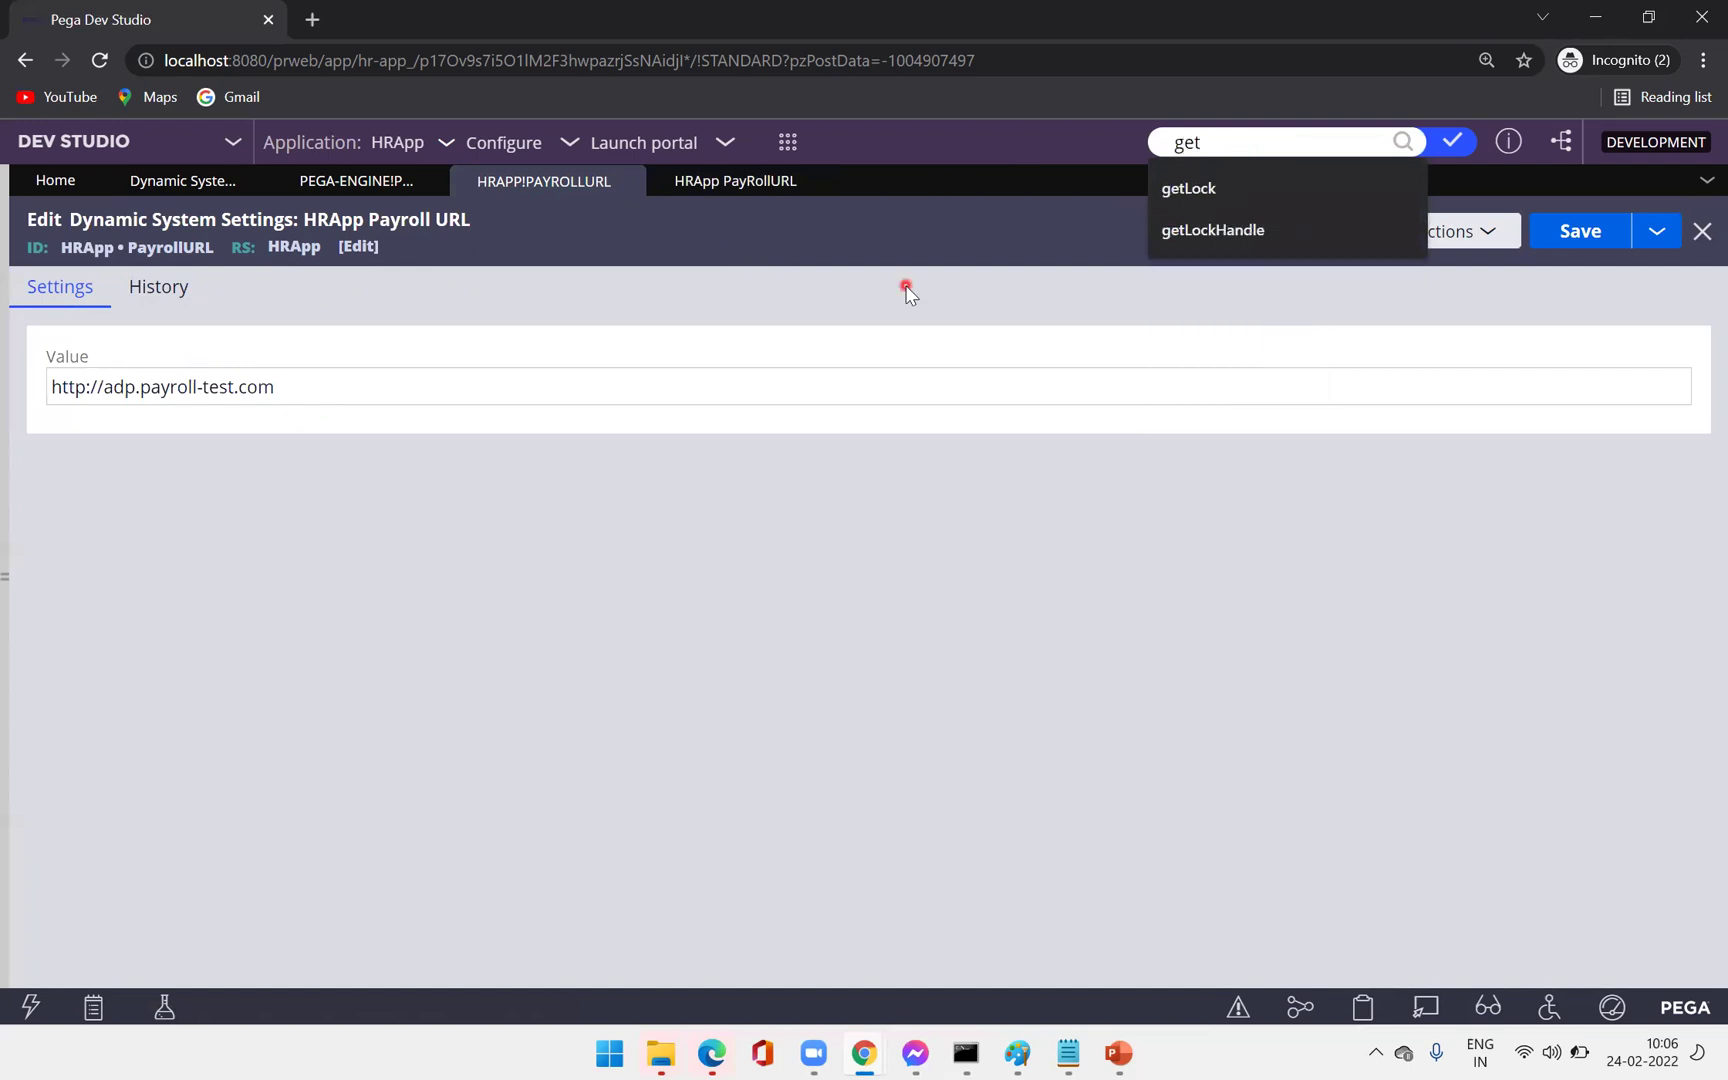
pyautogui.write('SystemSettings')
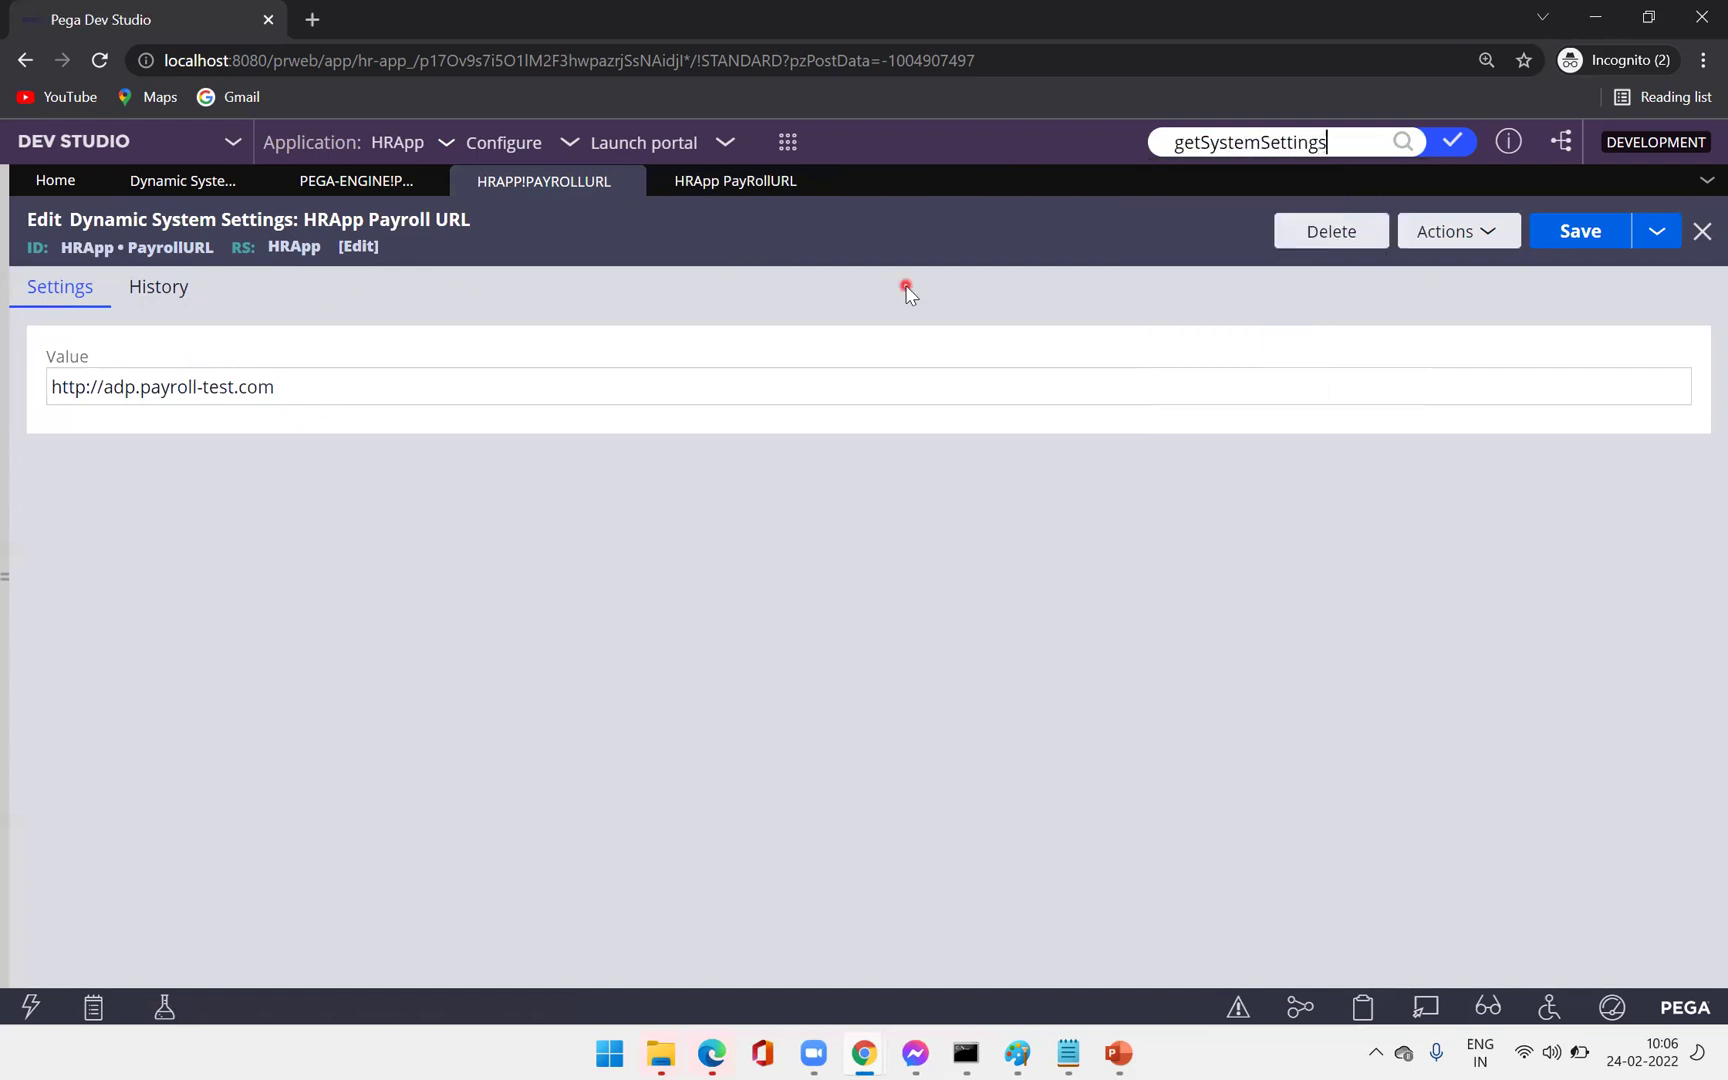
pyautogui.press('Return')
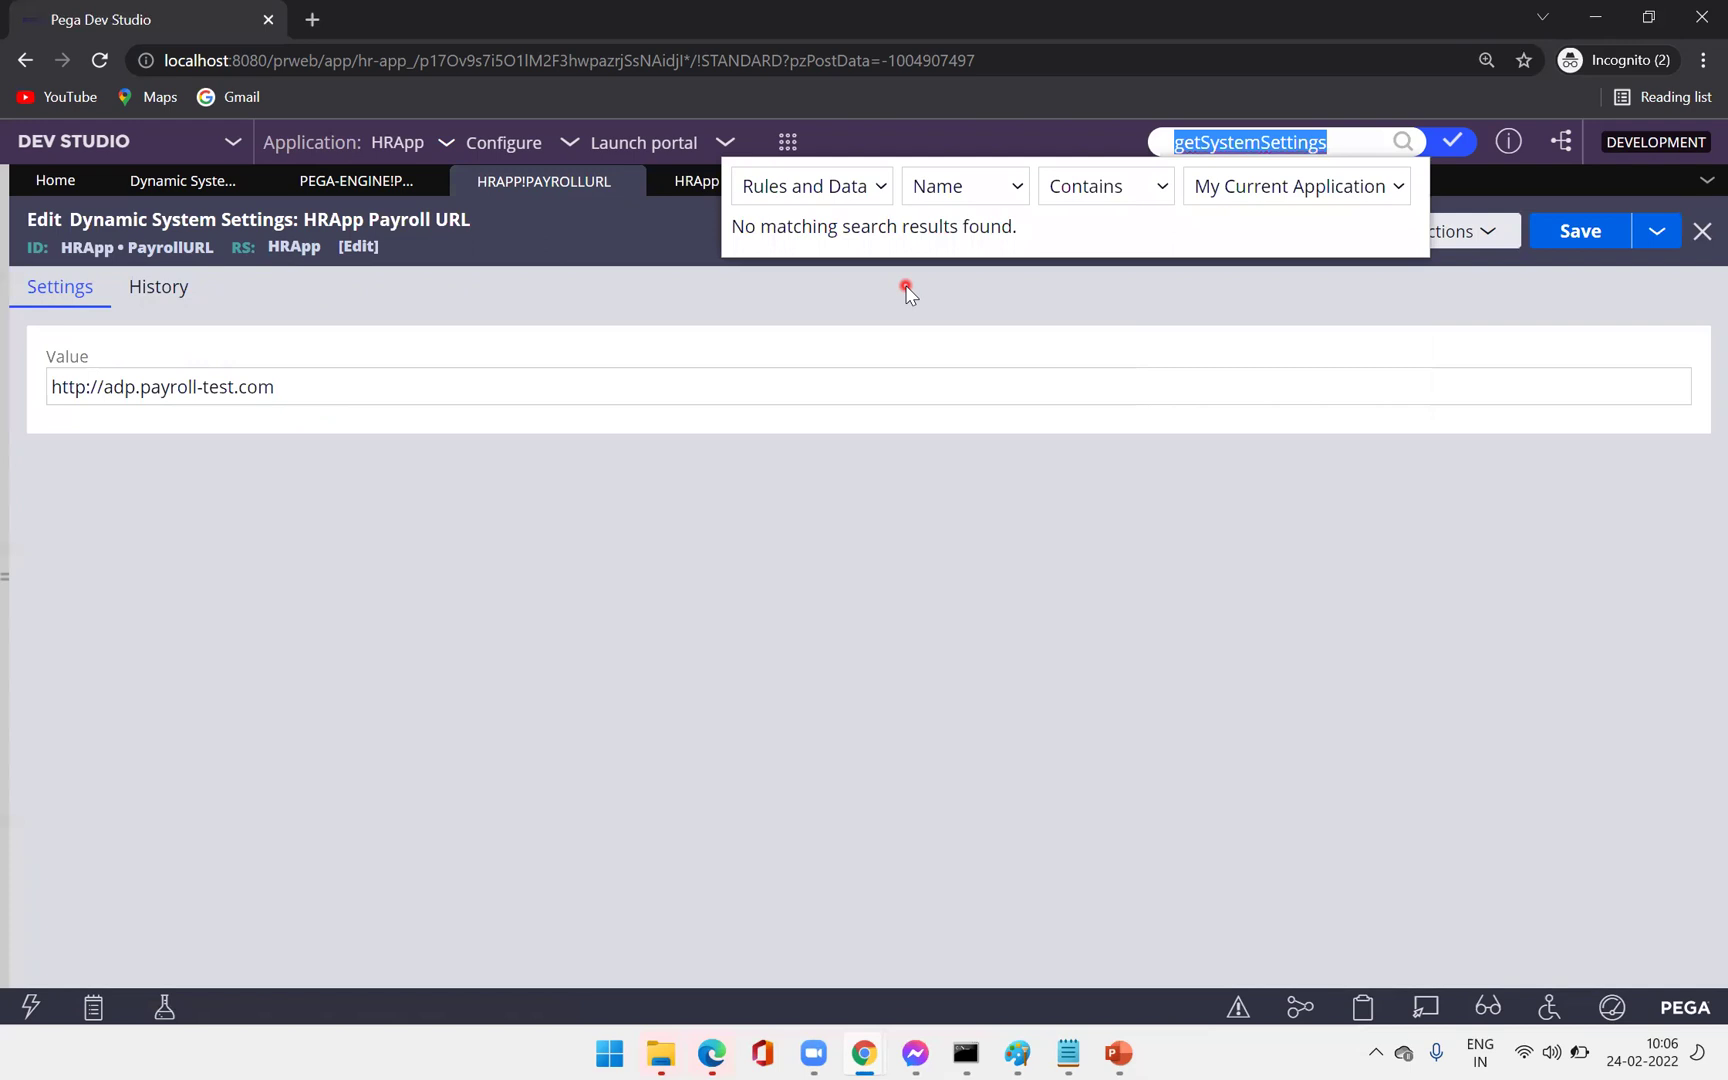
pyautogui.click(856, 386)
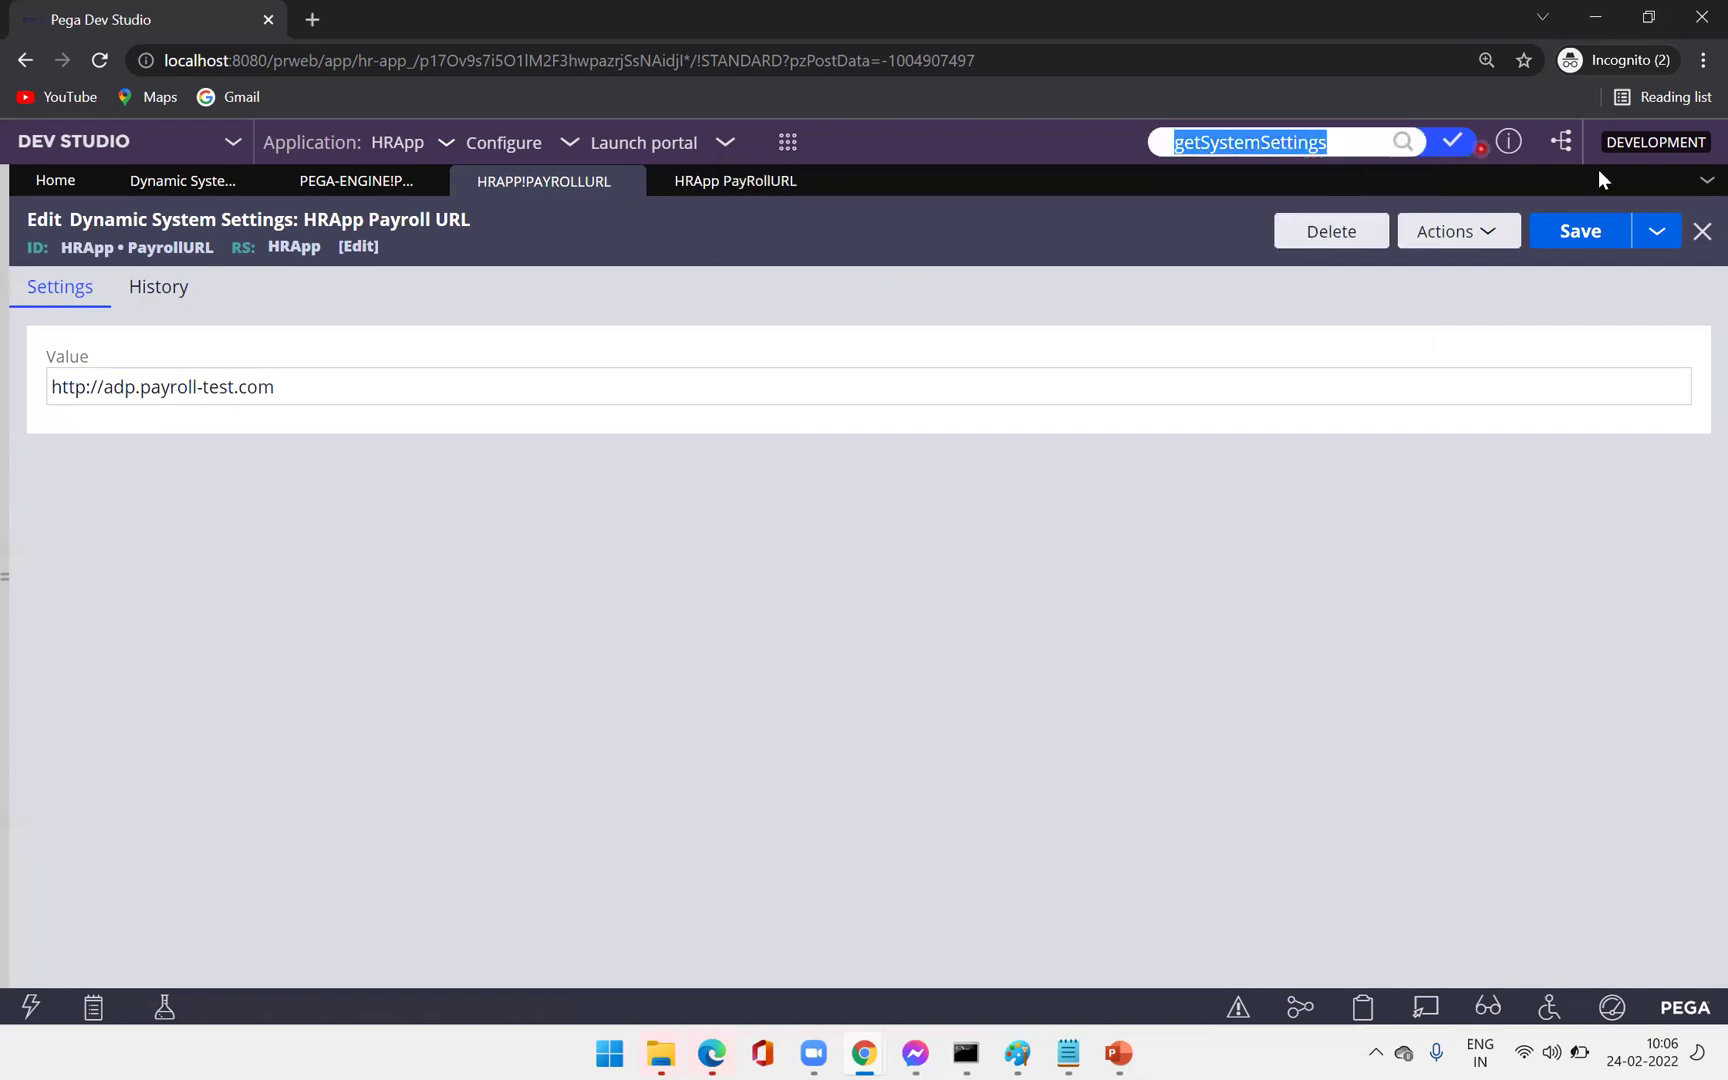
# Expand the explorer and look through the recently used records.
pyautogui.click(8, 417)
pyautogui.click(53, 236)
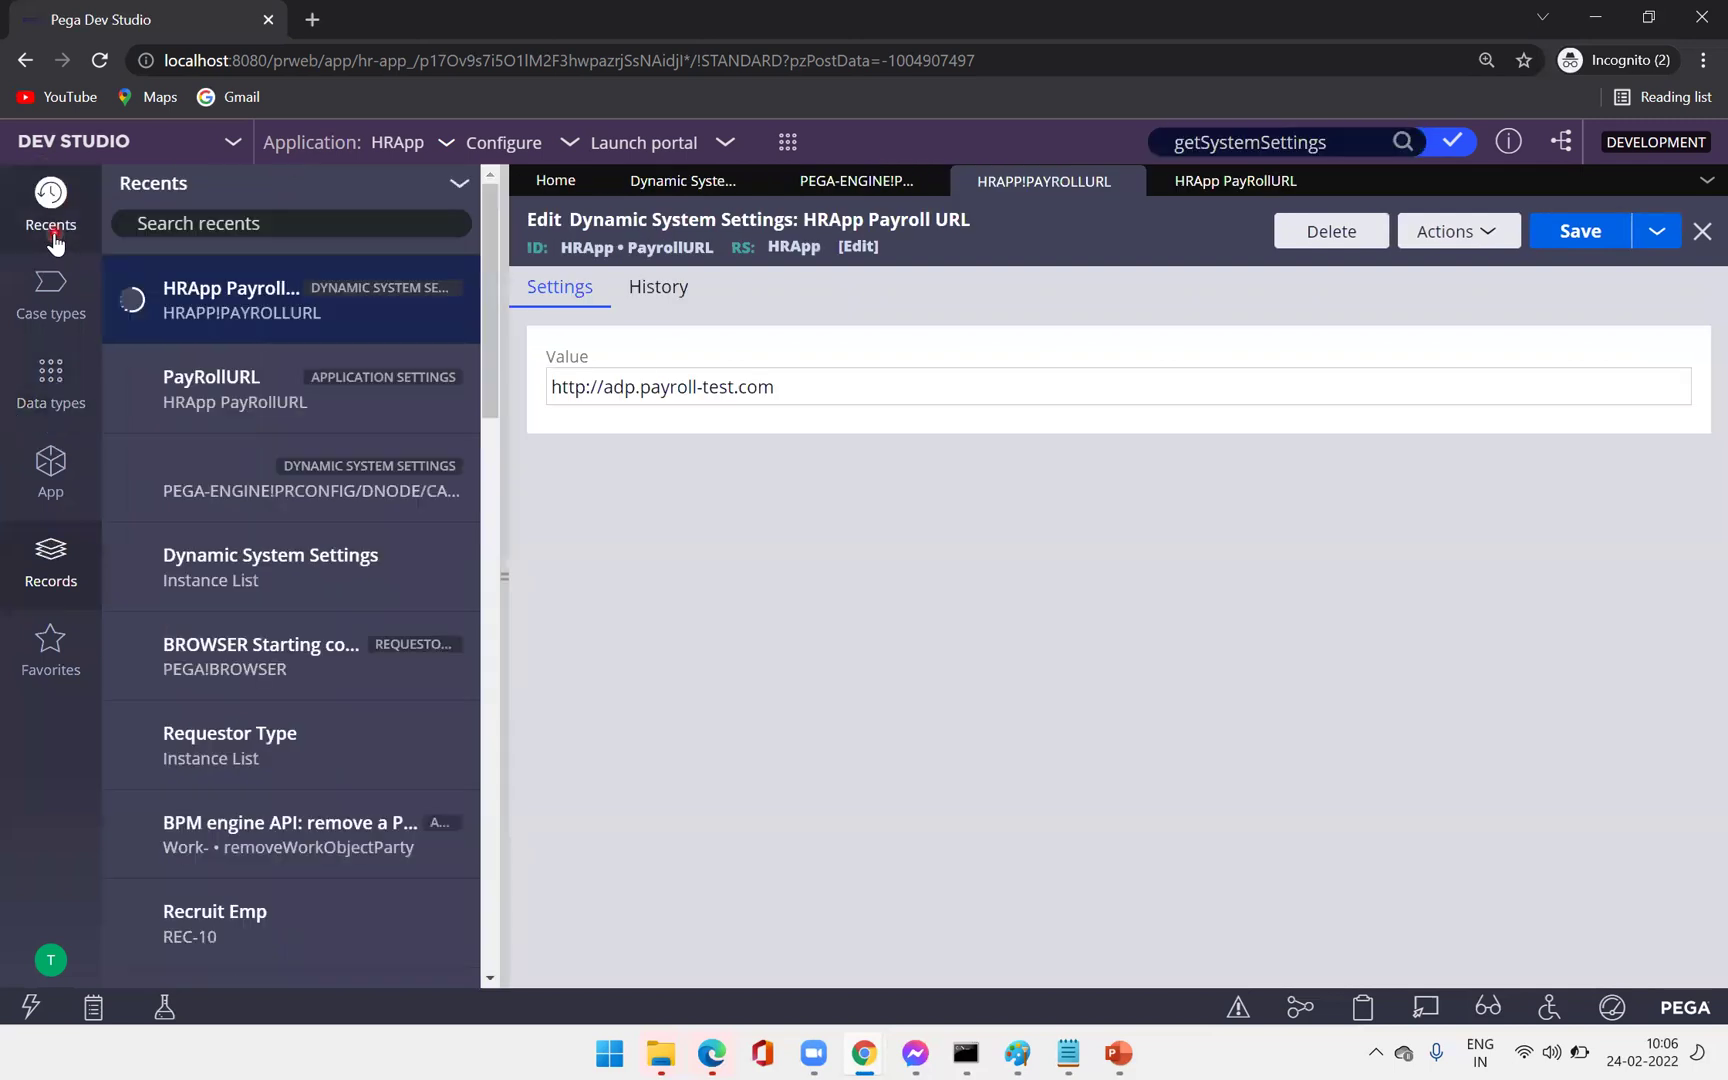
pyautogui.moveTo(491, 370); pyautogui.dragTo(489, 323)
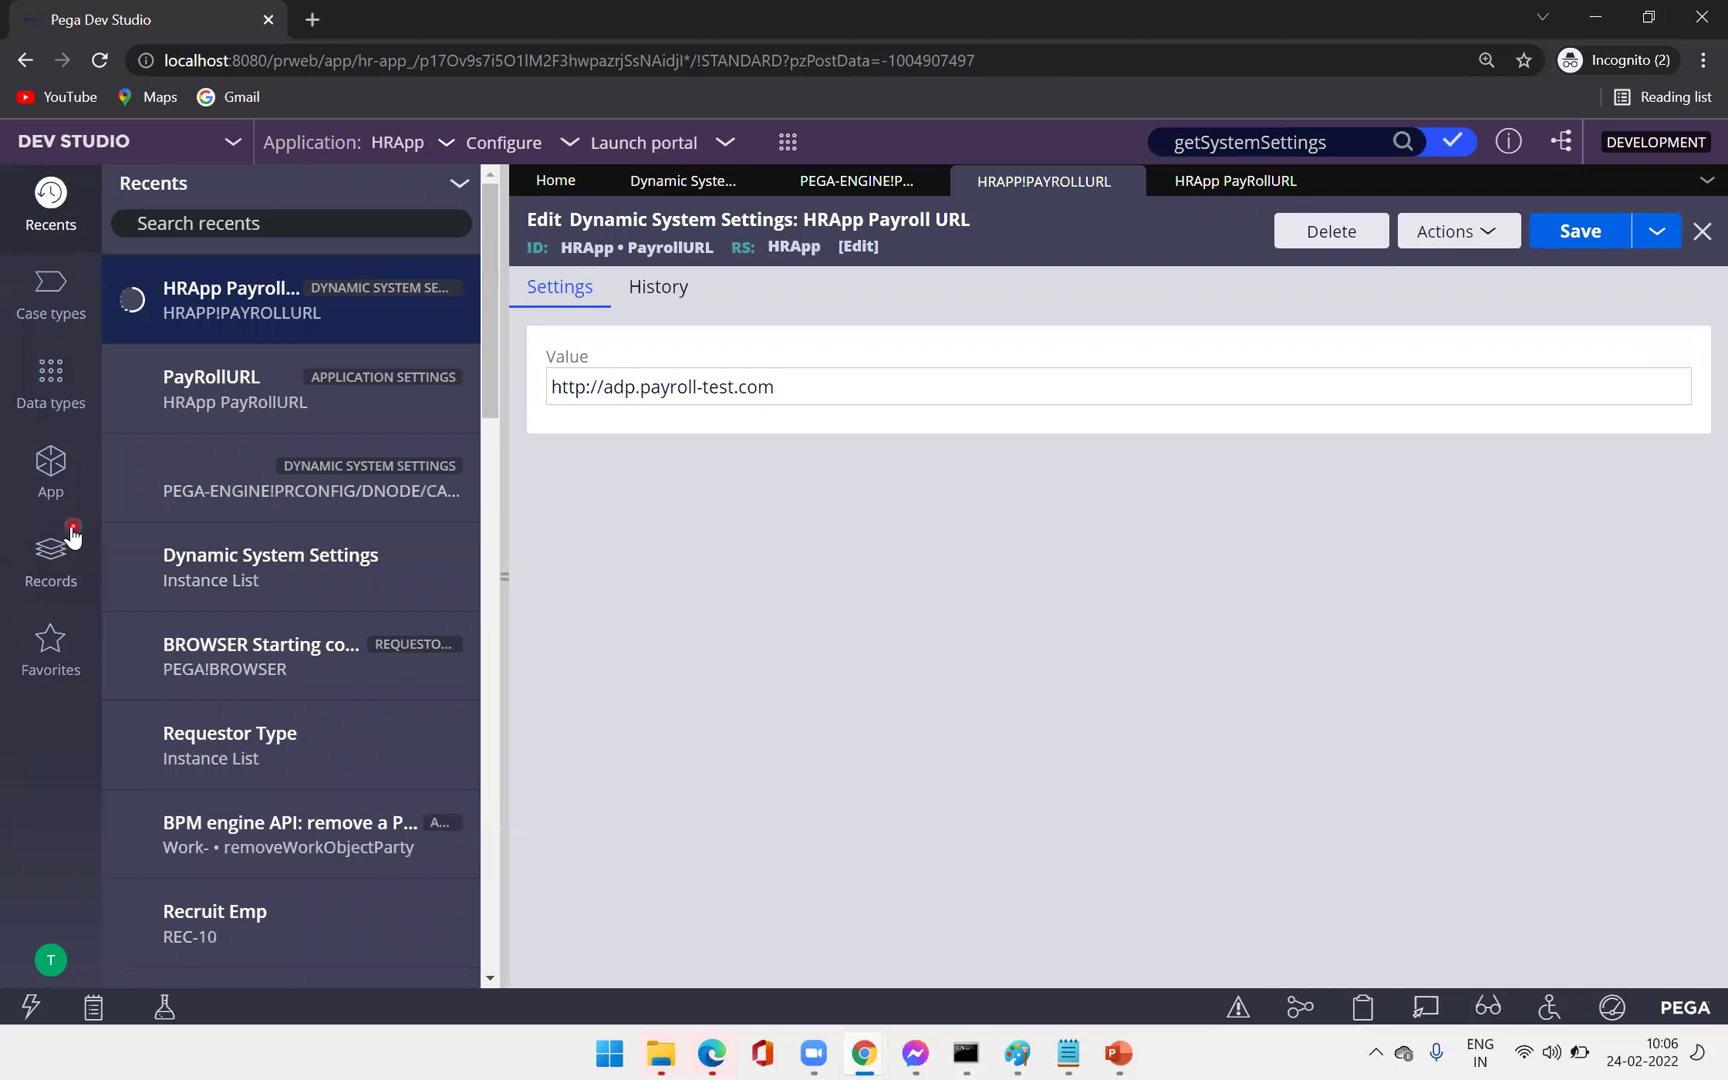
# Start a new data transform record and label it SystemSettingsCall.
pyautogui.moveTo(52, 548); pyautogui.dragTo(882, 154)
pyautogui.click(786, 150)
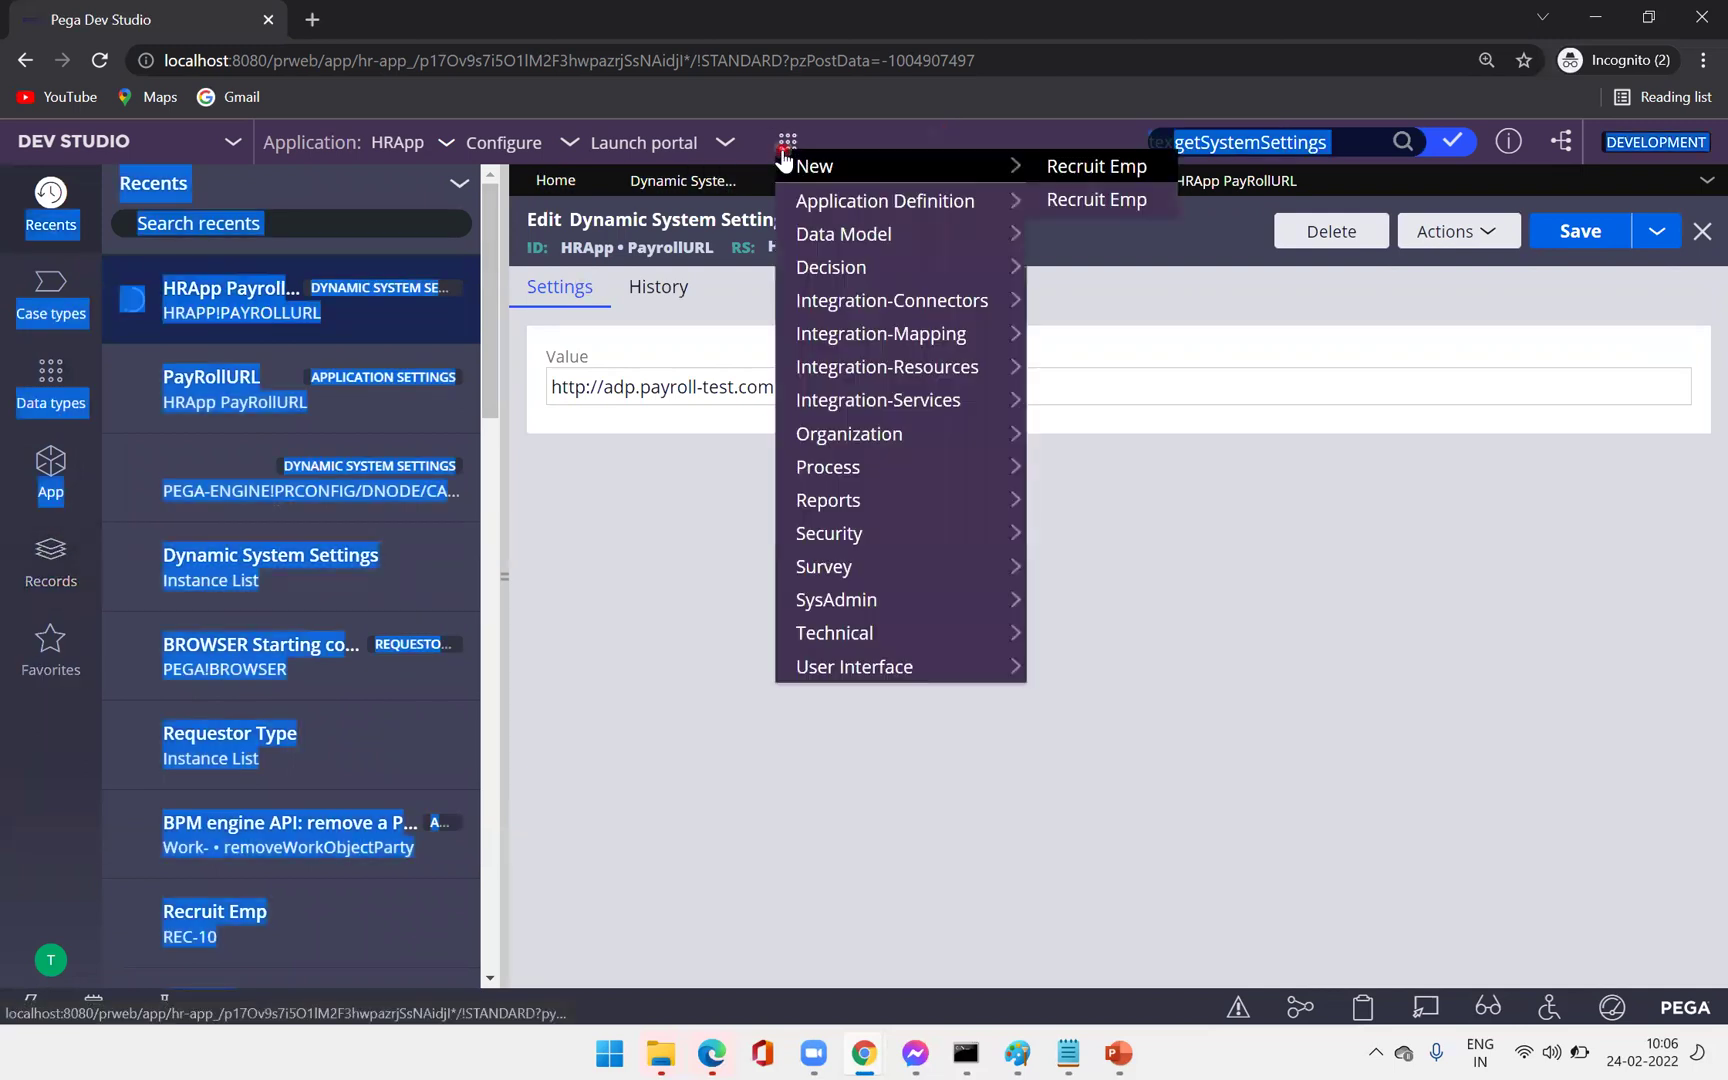
pyautogui.moveTo(855, 240)
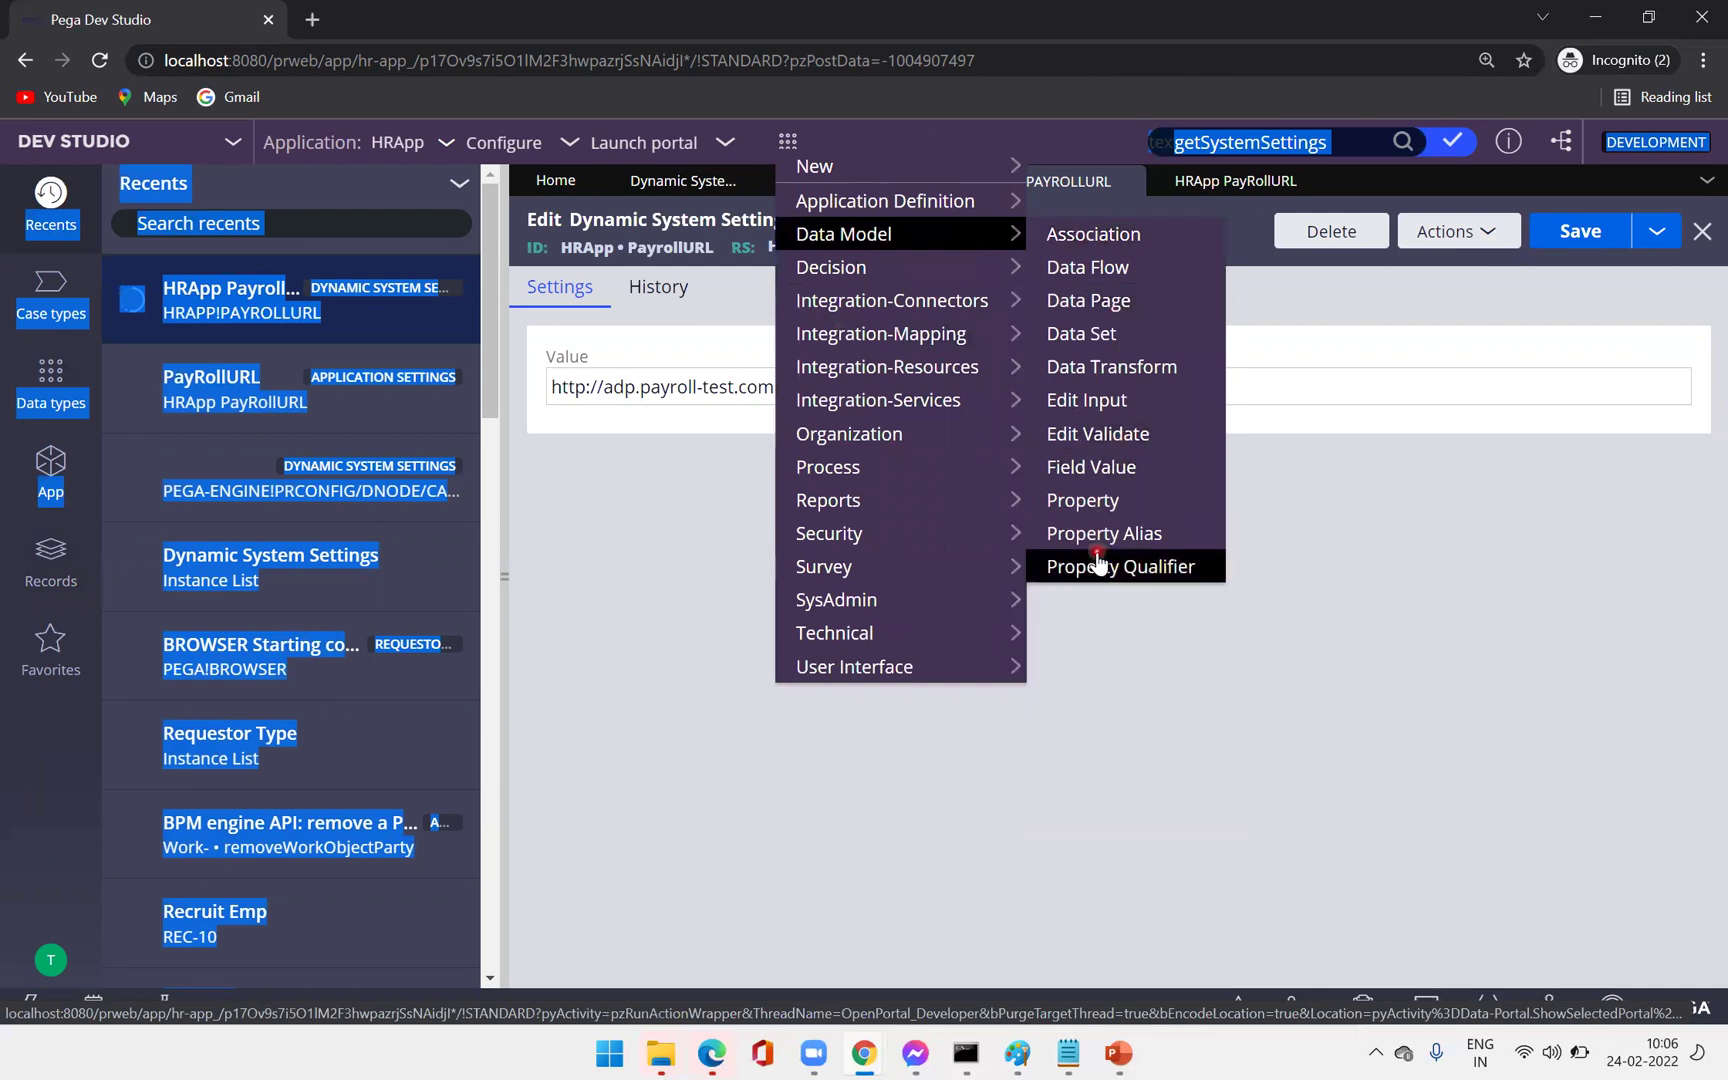
pyautogui.click(1112, 367)
pyautogui.click(687, 400)
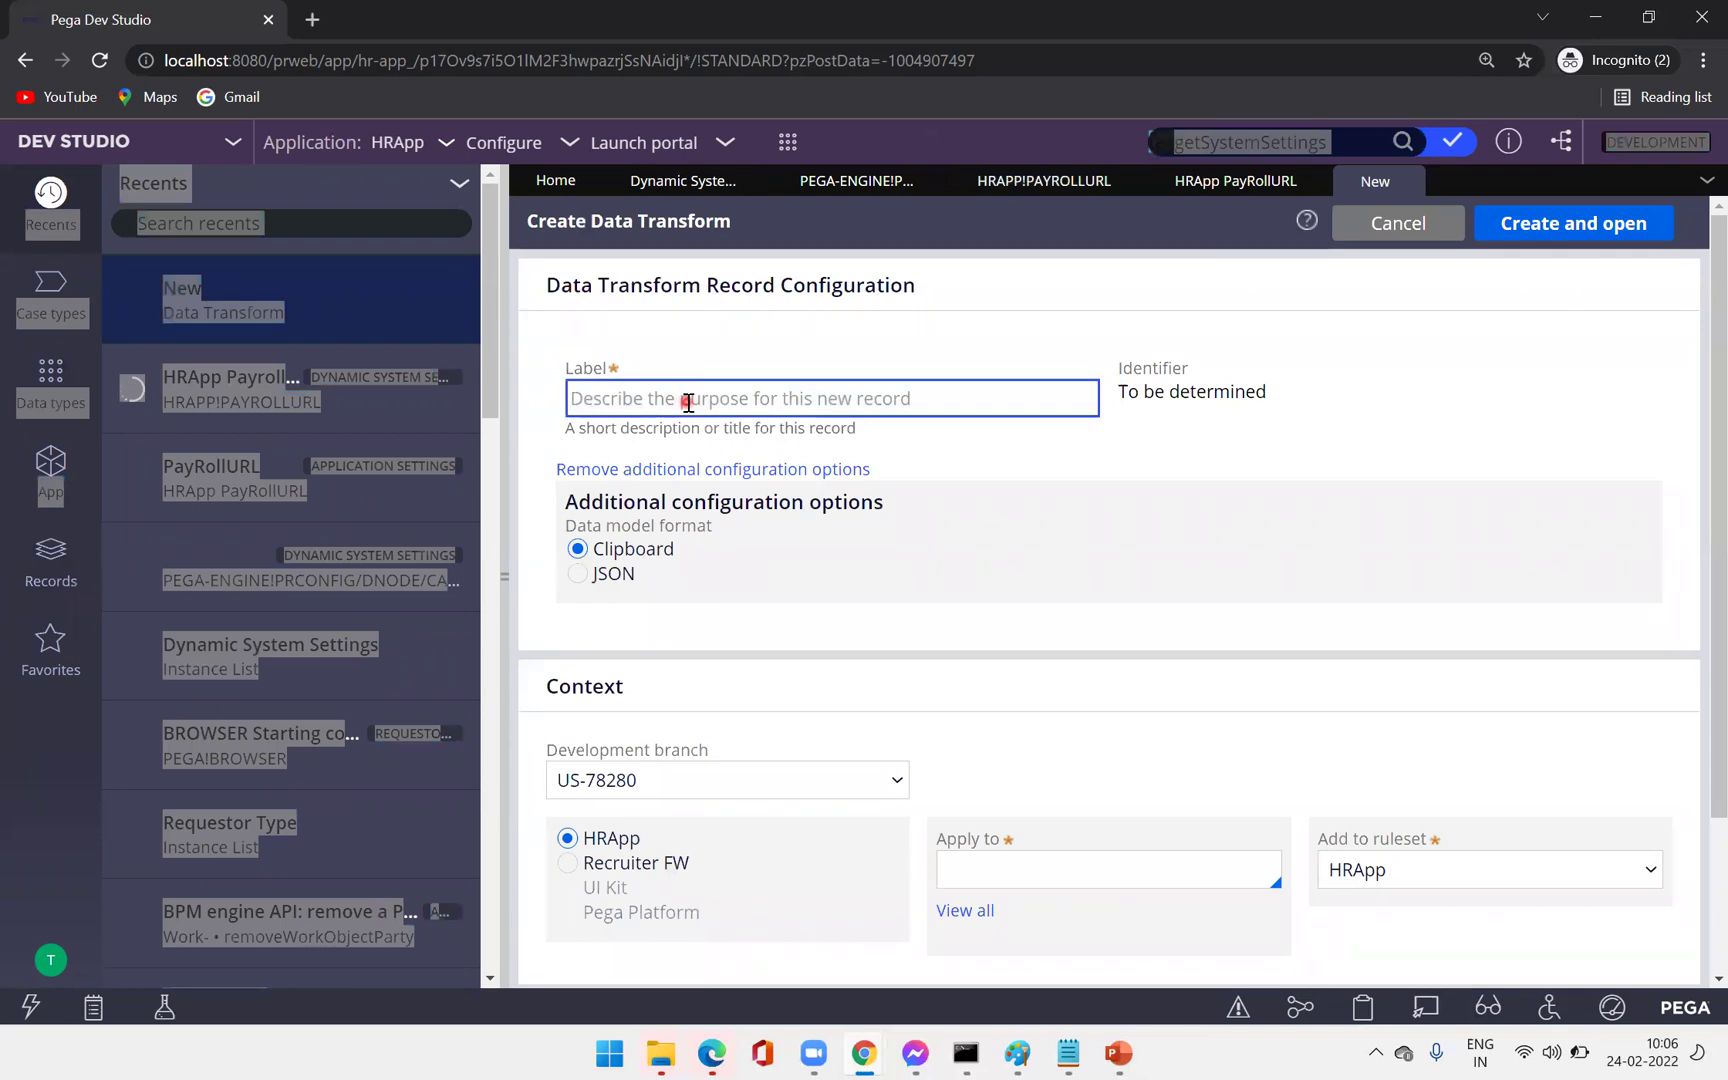
pyautogui.write('Systemr')
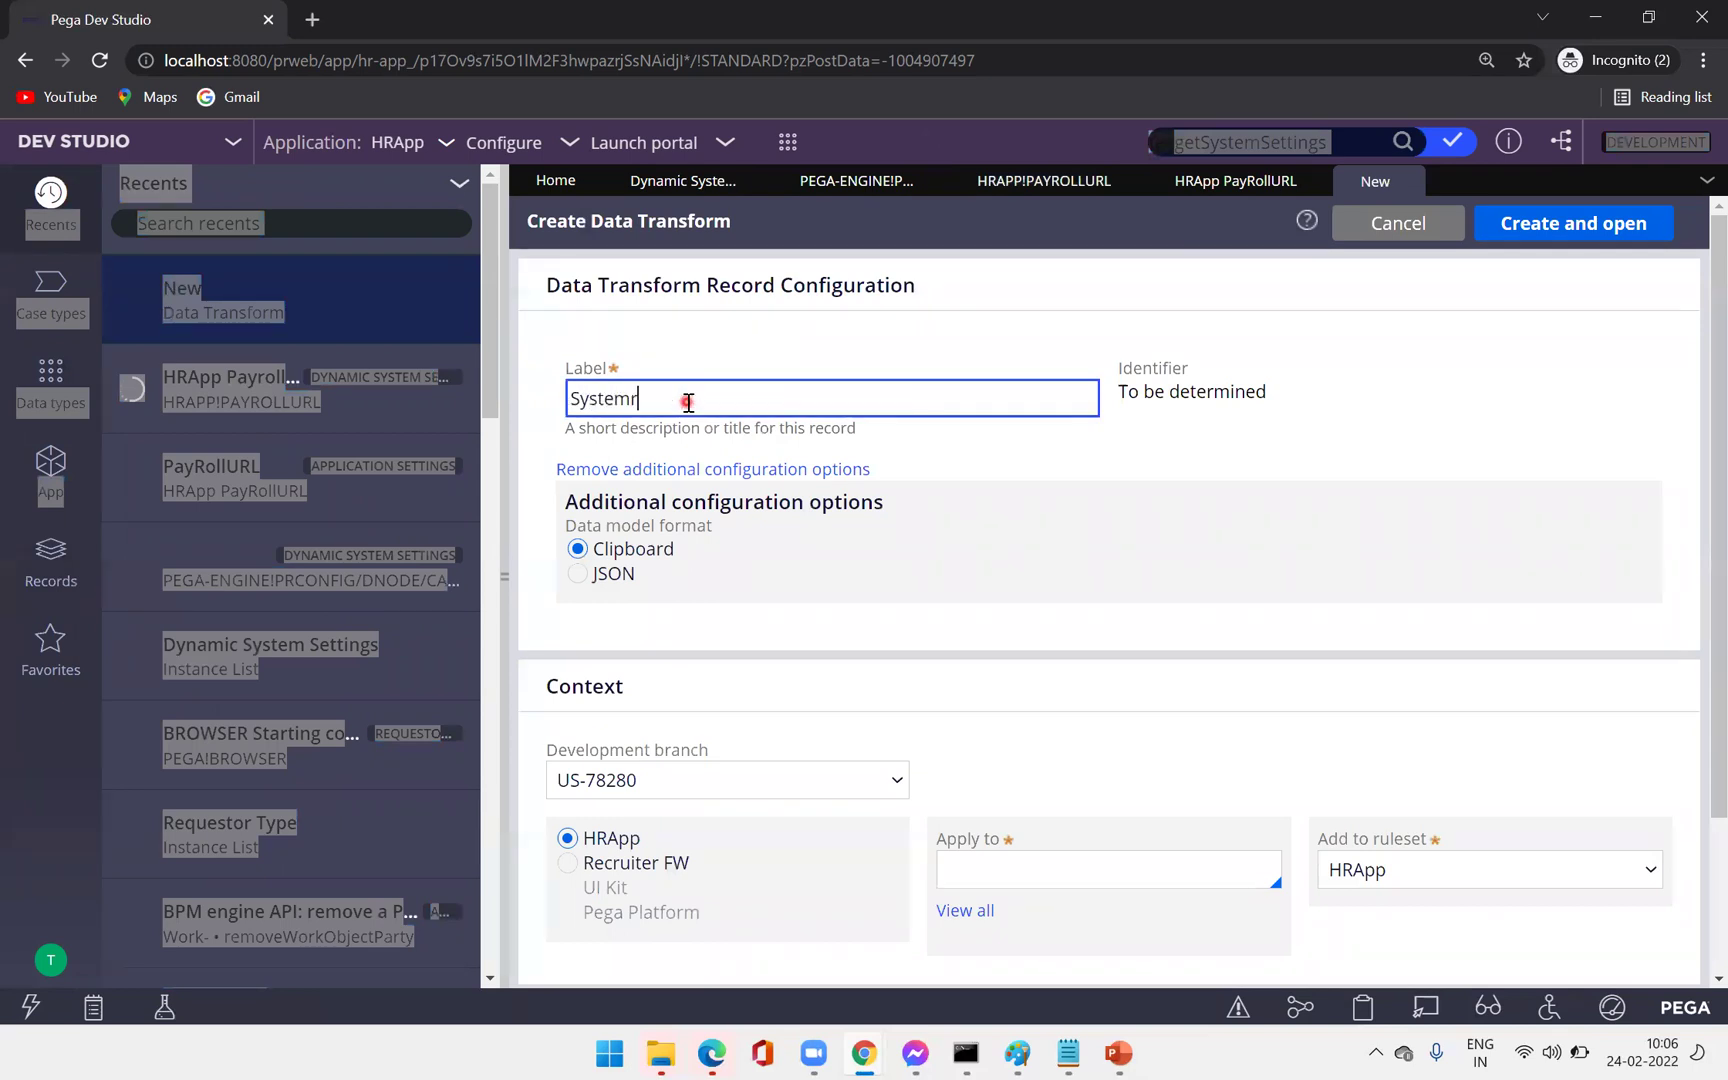
pyautogui.press('BackSpace')
pyautogui.write('SettingsCalls')
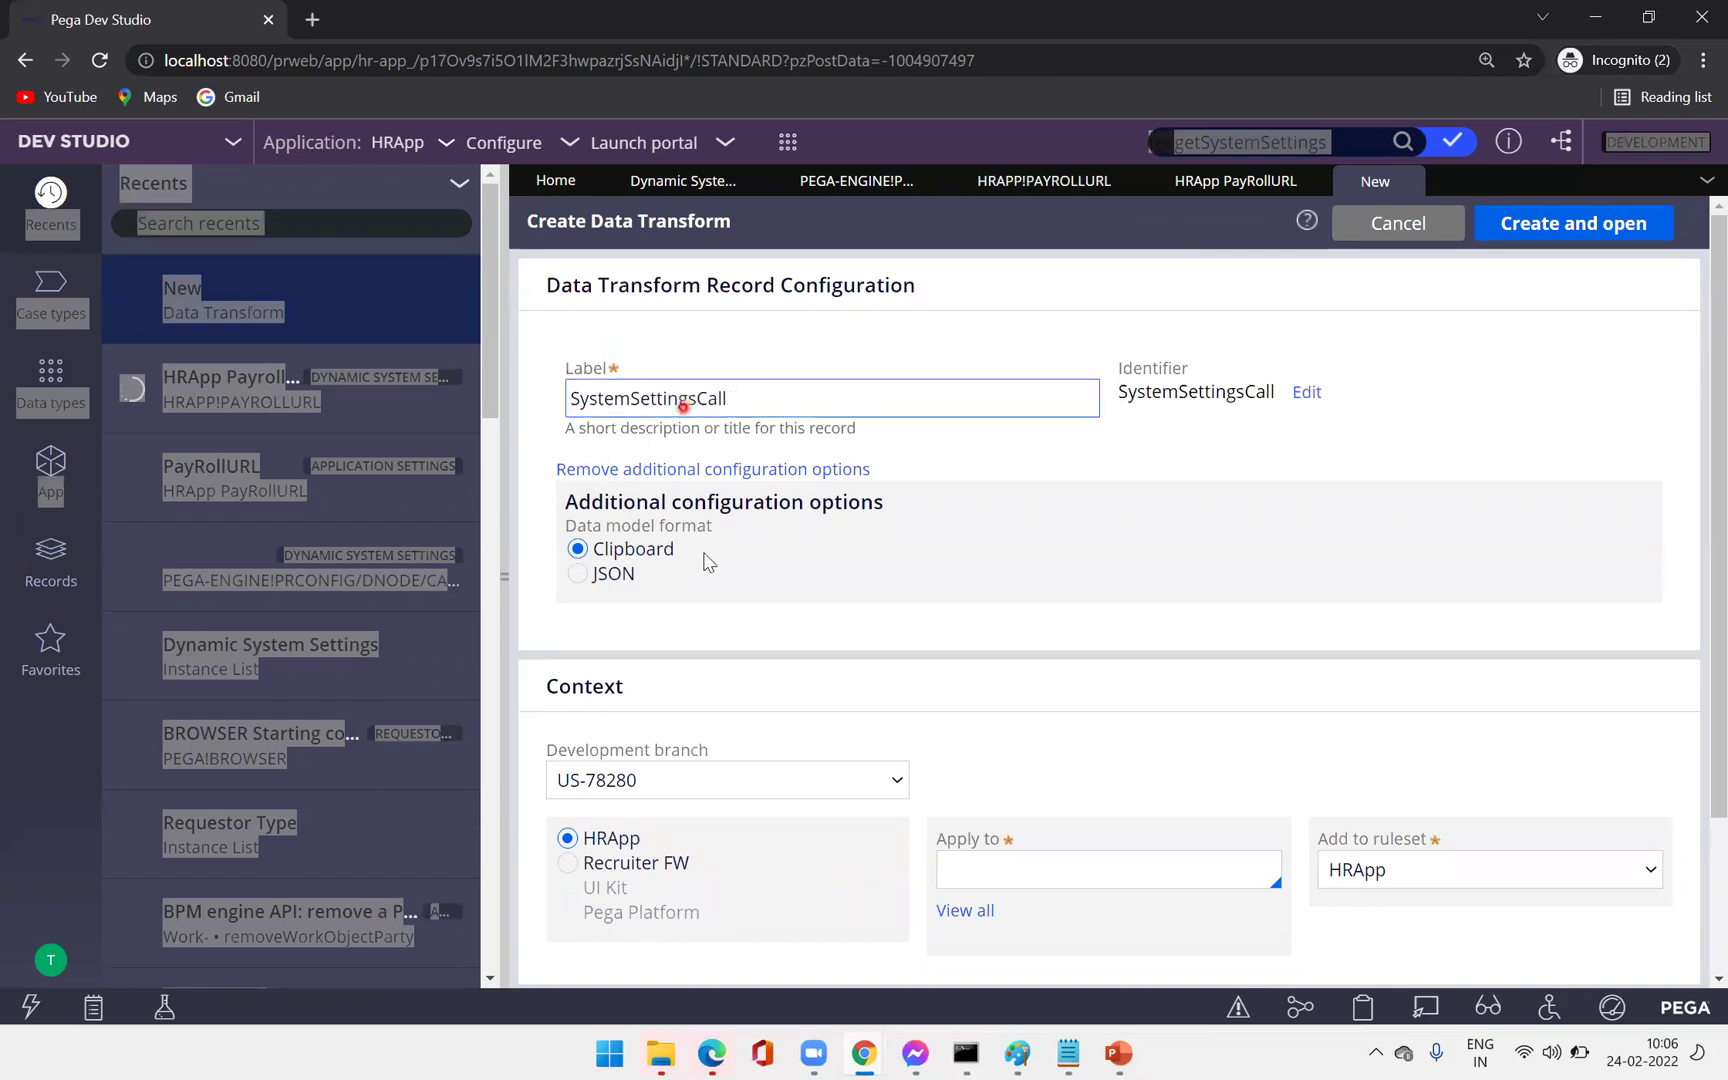
# Set the development branch to [No branch], apply the record to ORM54G-FW-RecruiterFW-Data-AppExtension, and create and open the data transform.
pyautogui.click(985, 860)
pyautogui.click(645, 772)
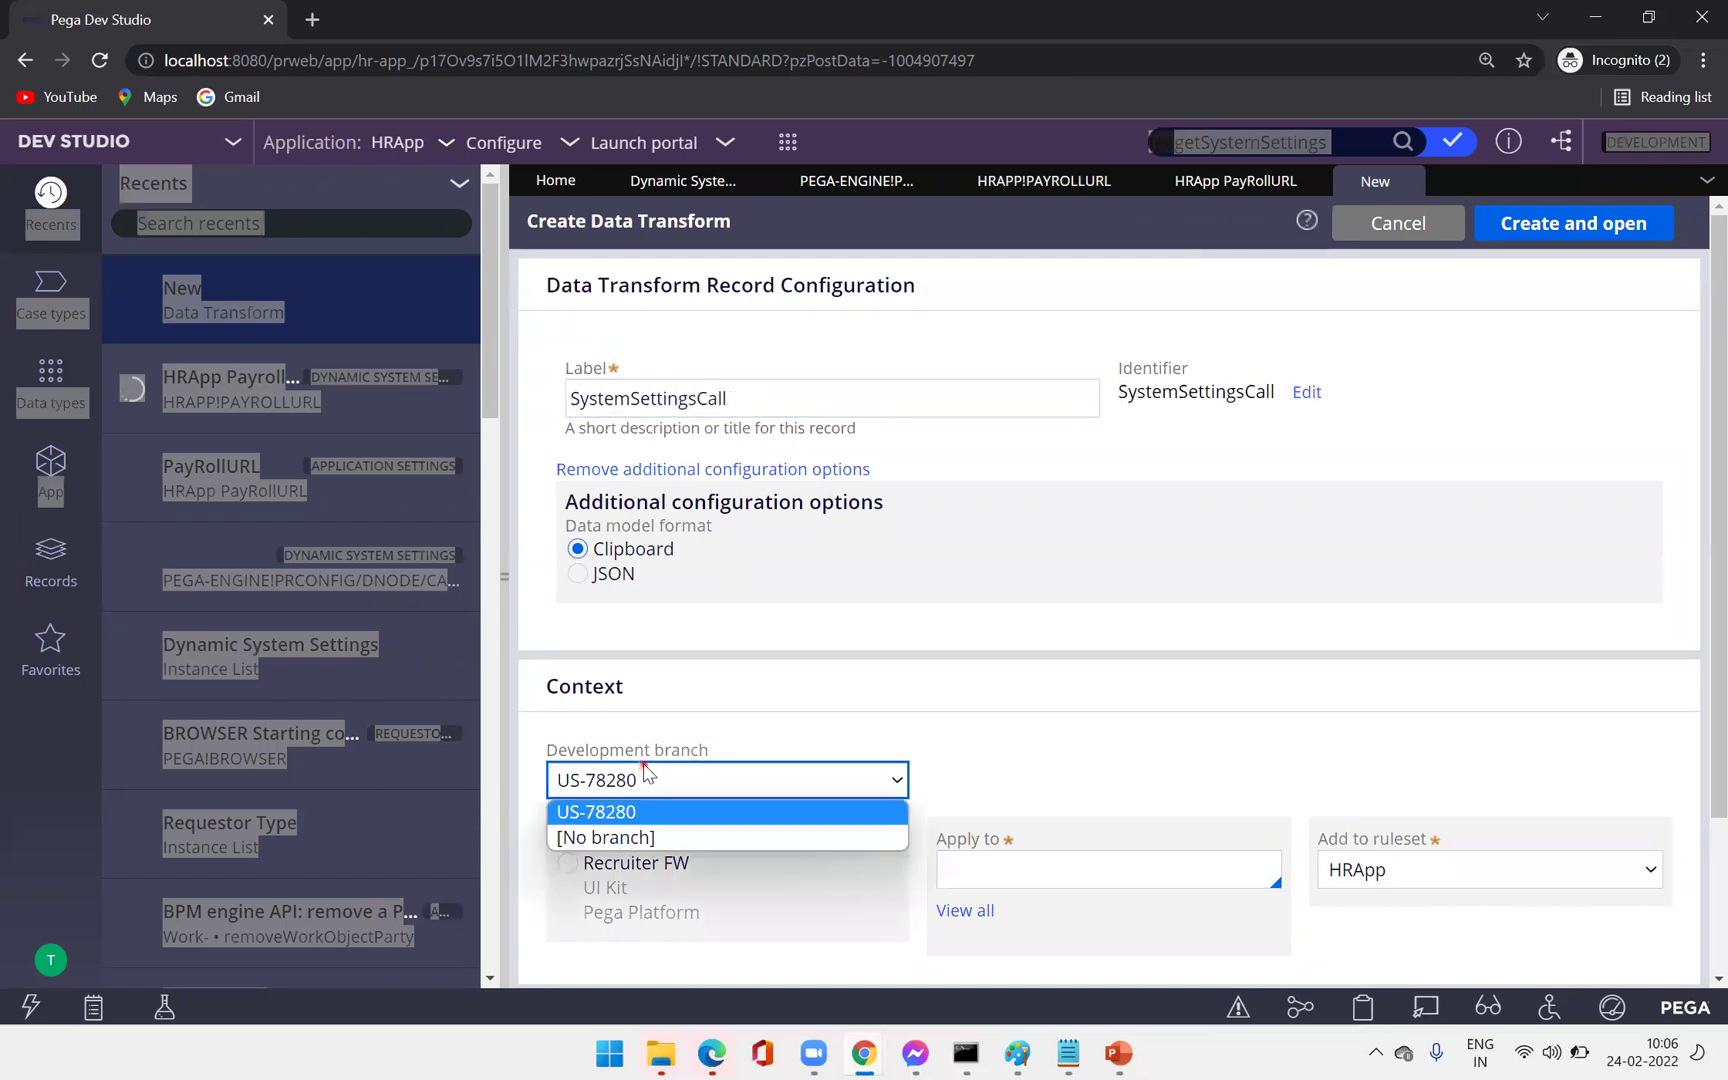
pyautogui.click(620, 838)
pyautogui.click(1061, 880)
pyautogui.write('ORM')
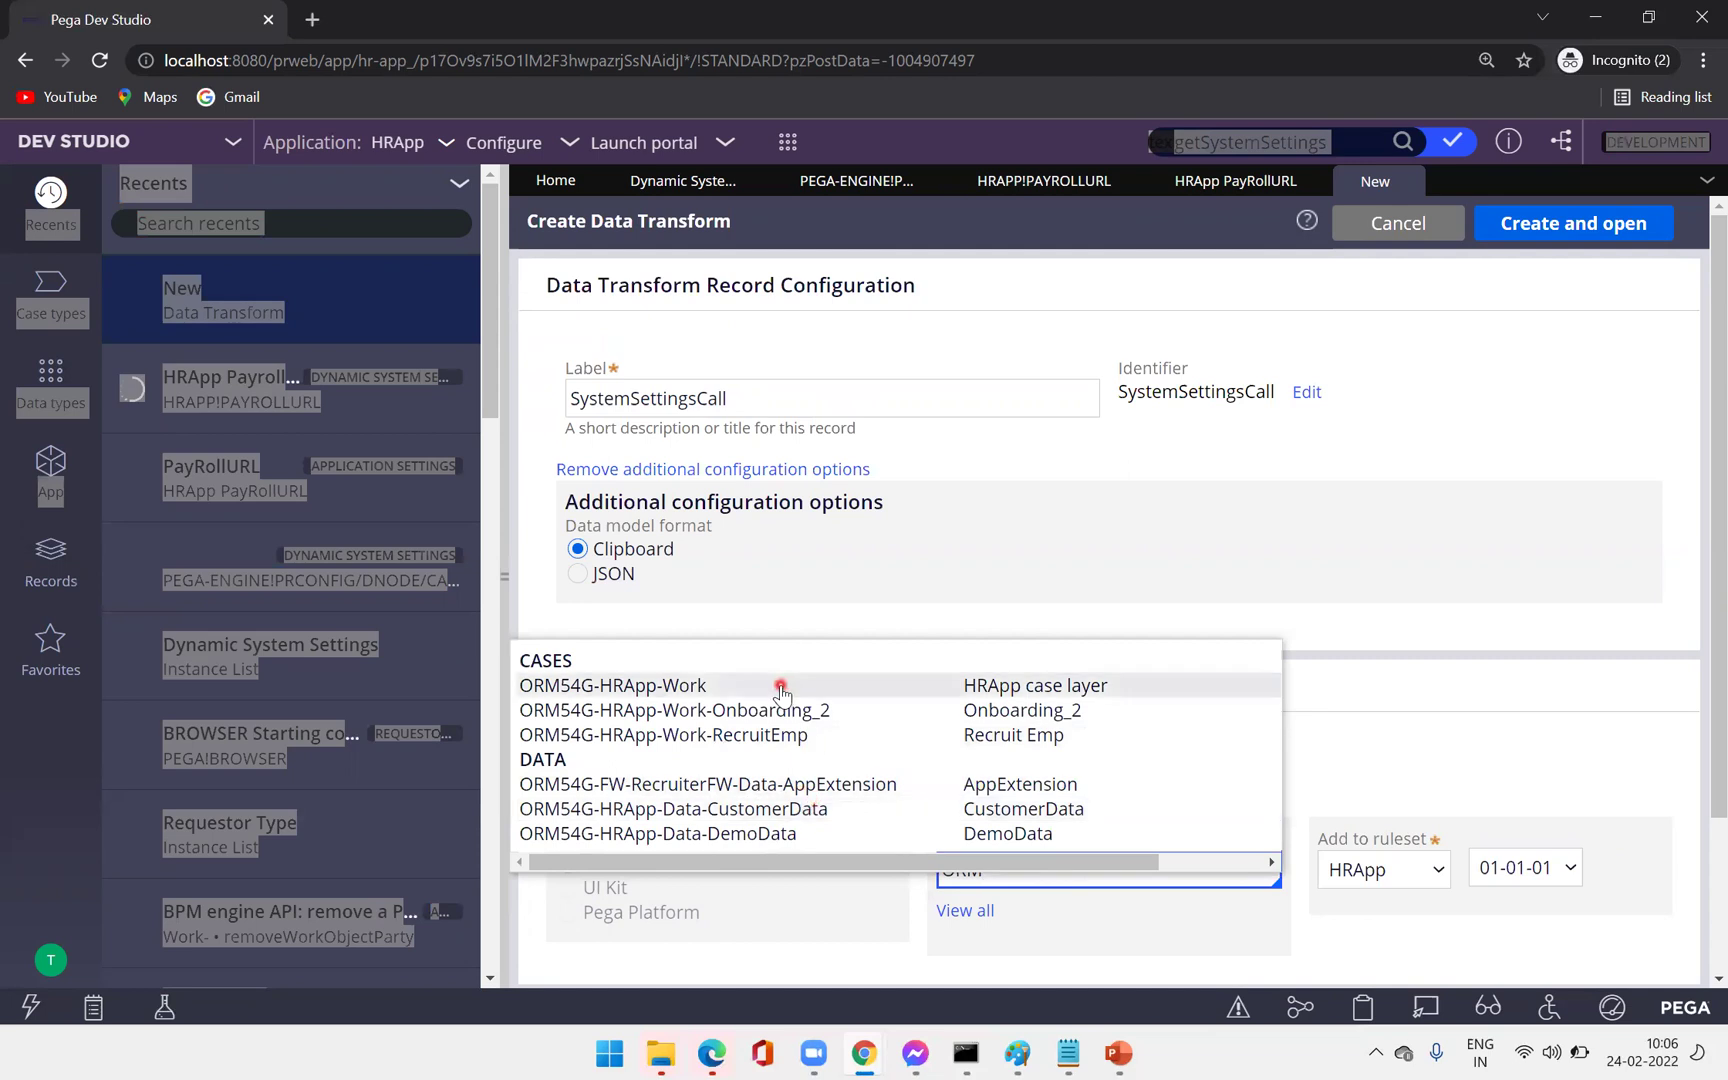
pyautogui.click(788, 790)
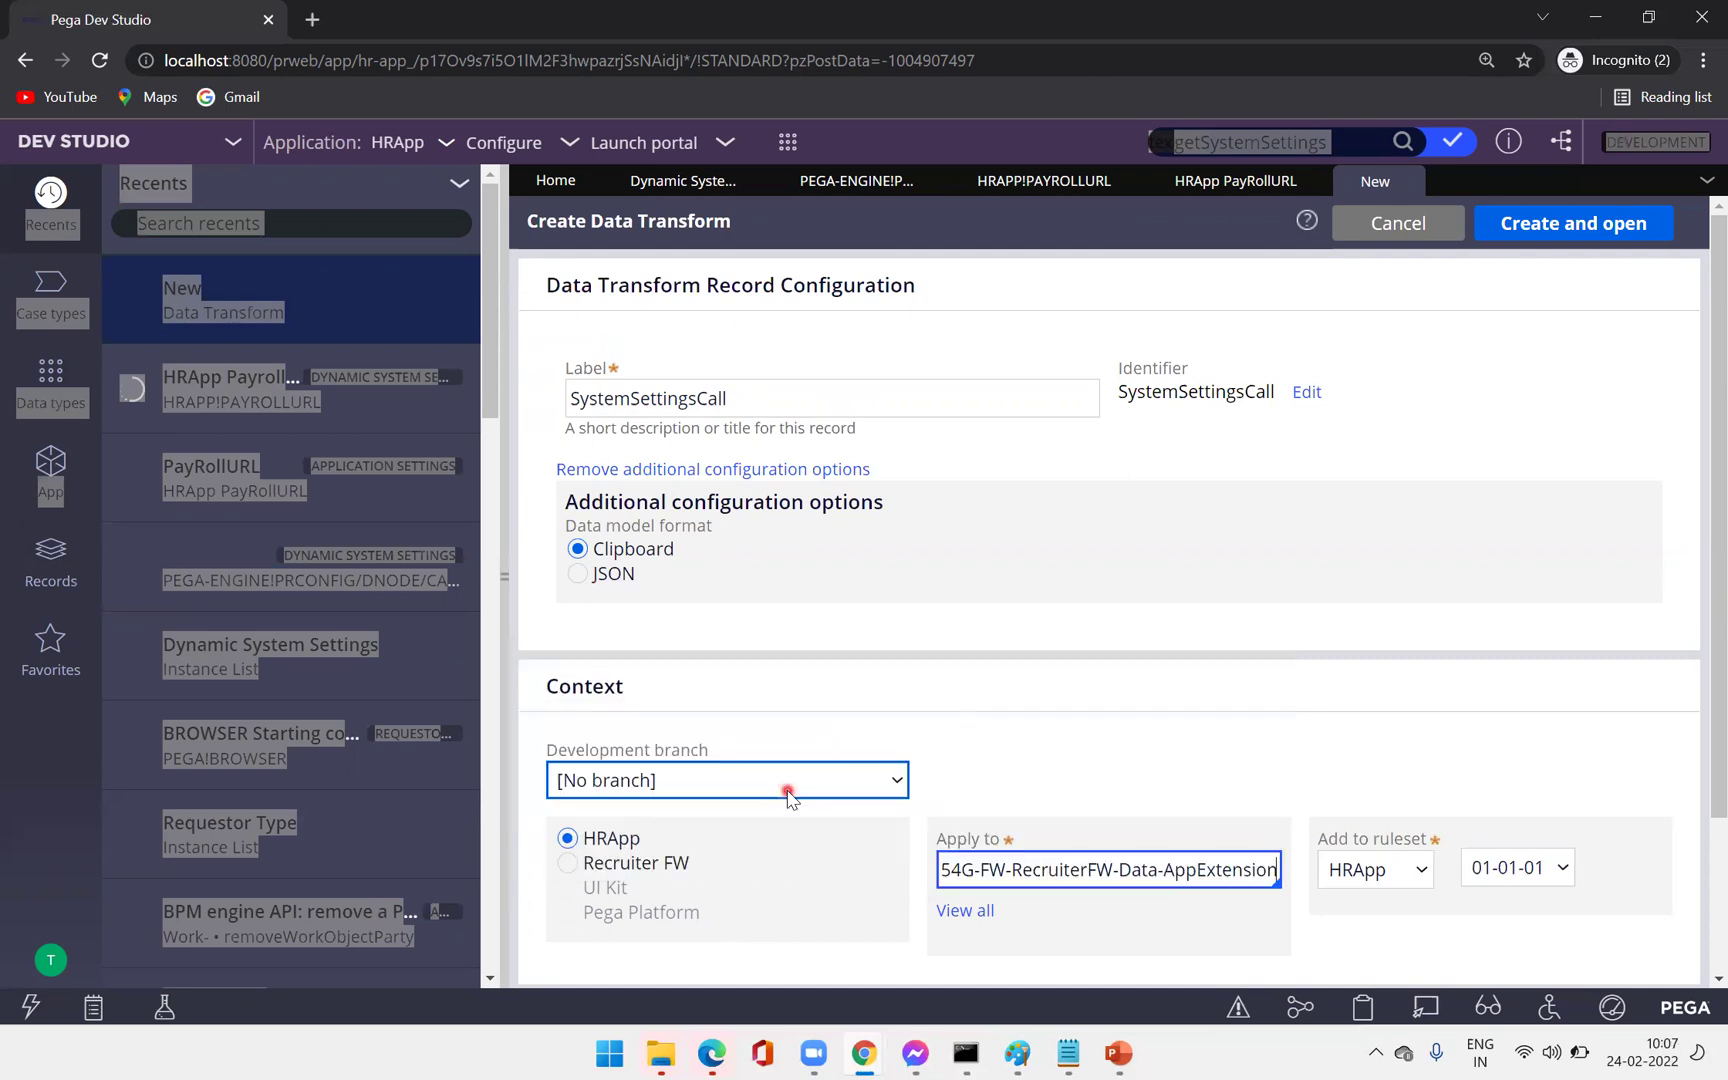
pyautogui.click(1524, 240)
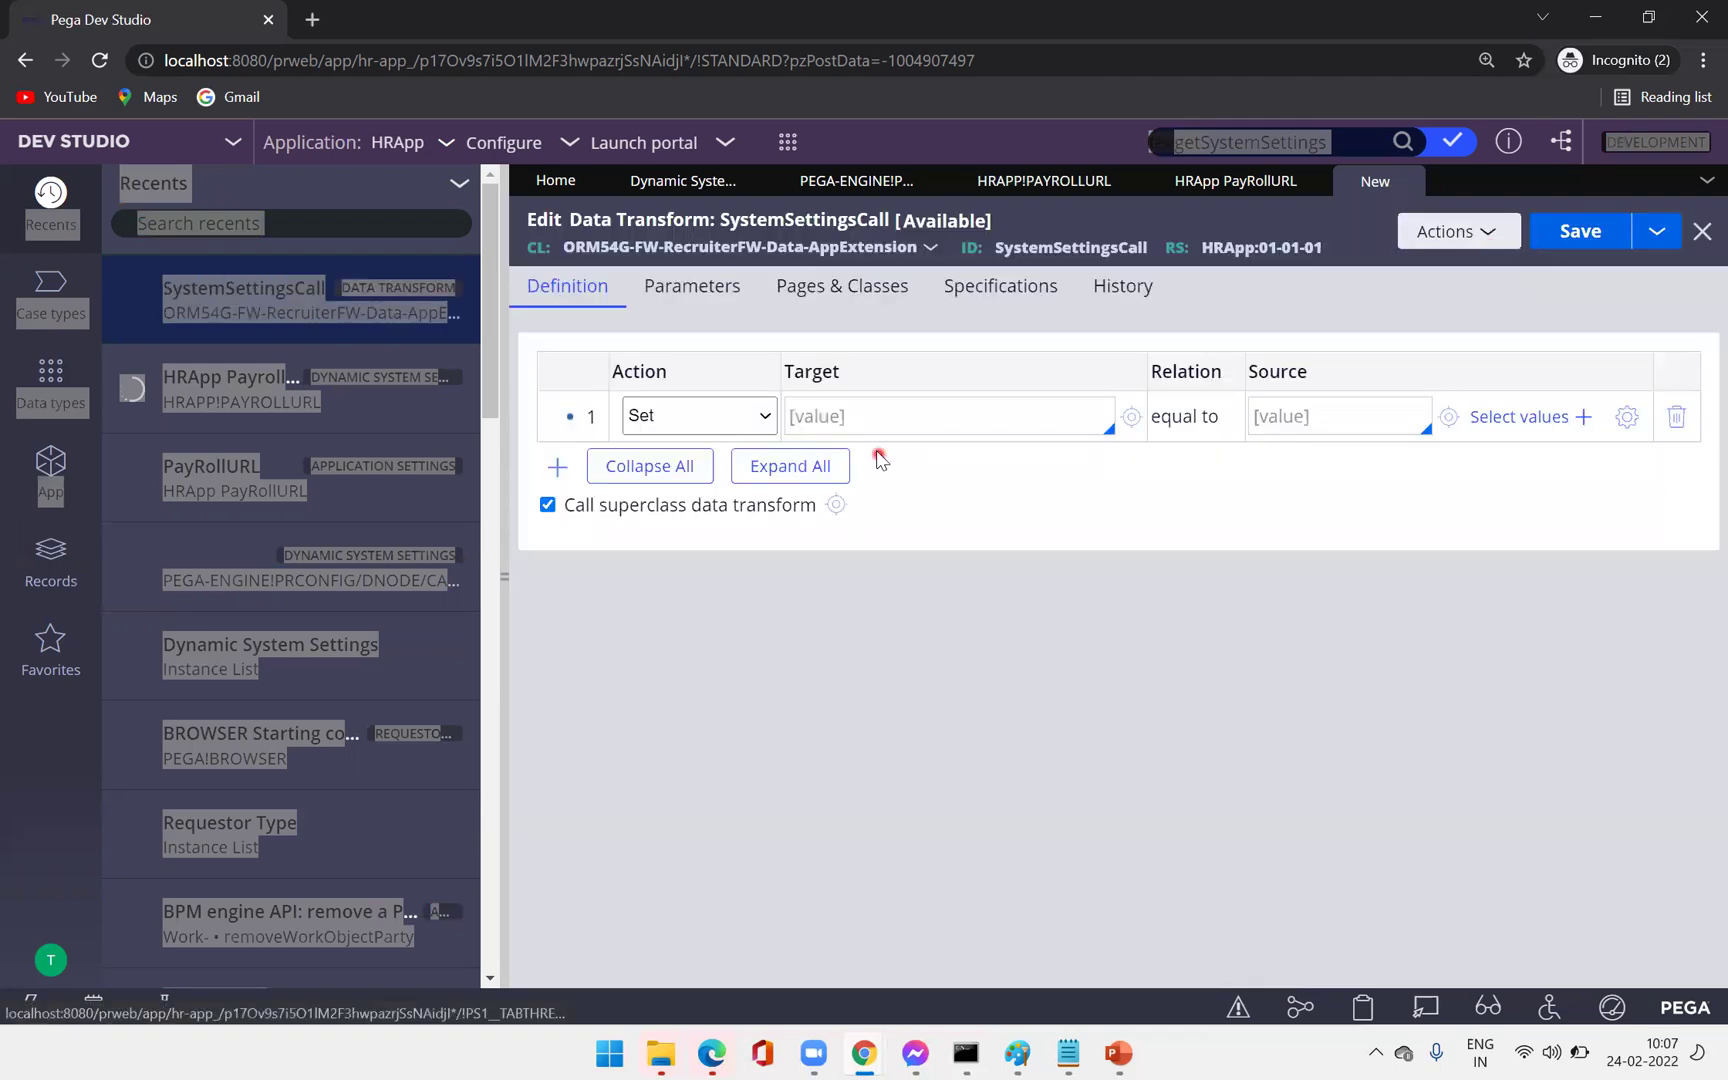
# Set the target of the first Set action to the .pyVline property.
pyautogui.click(868, 420)
pyautogui.write('.')
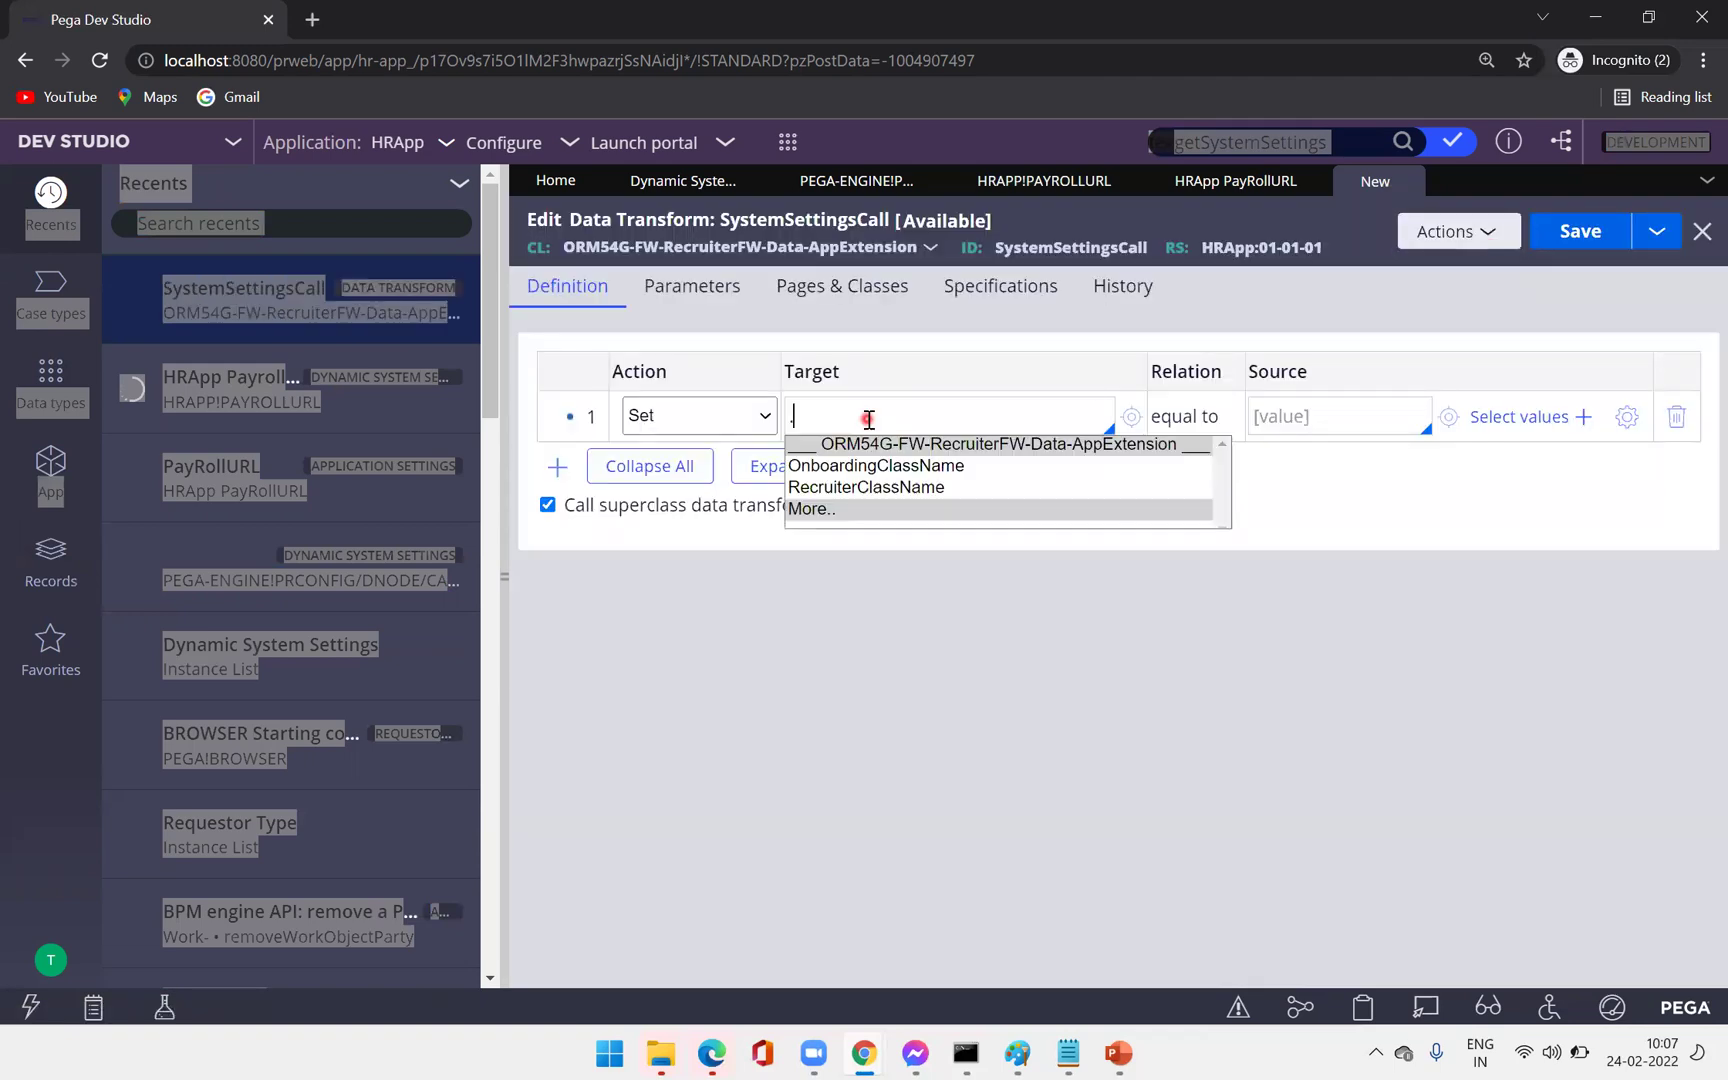
pyautogui.press('Down')
pyautogui.press('Return')
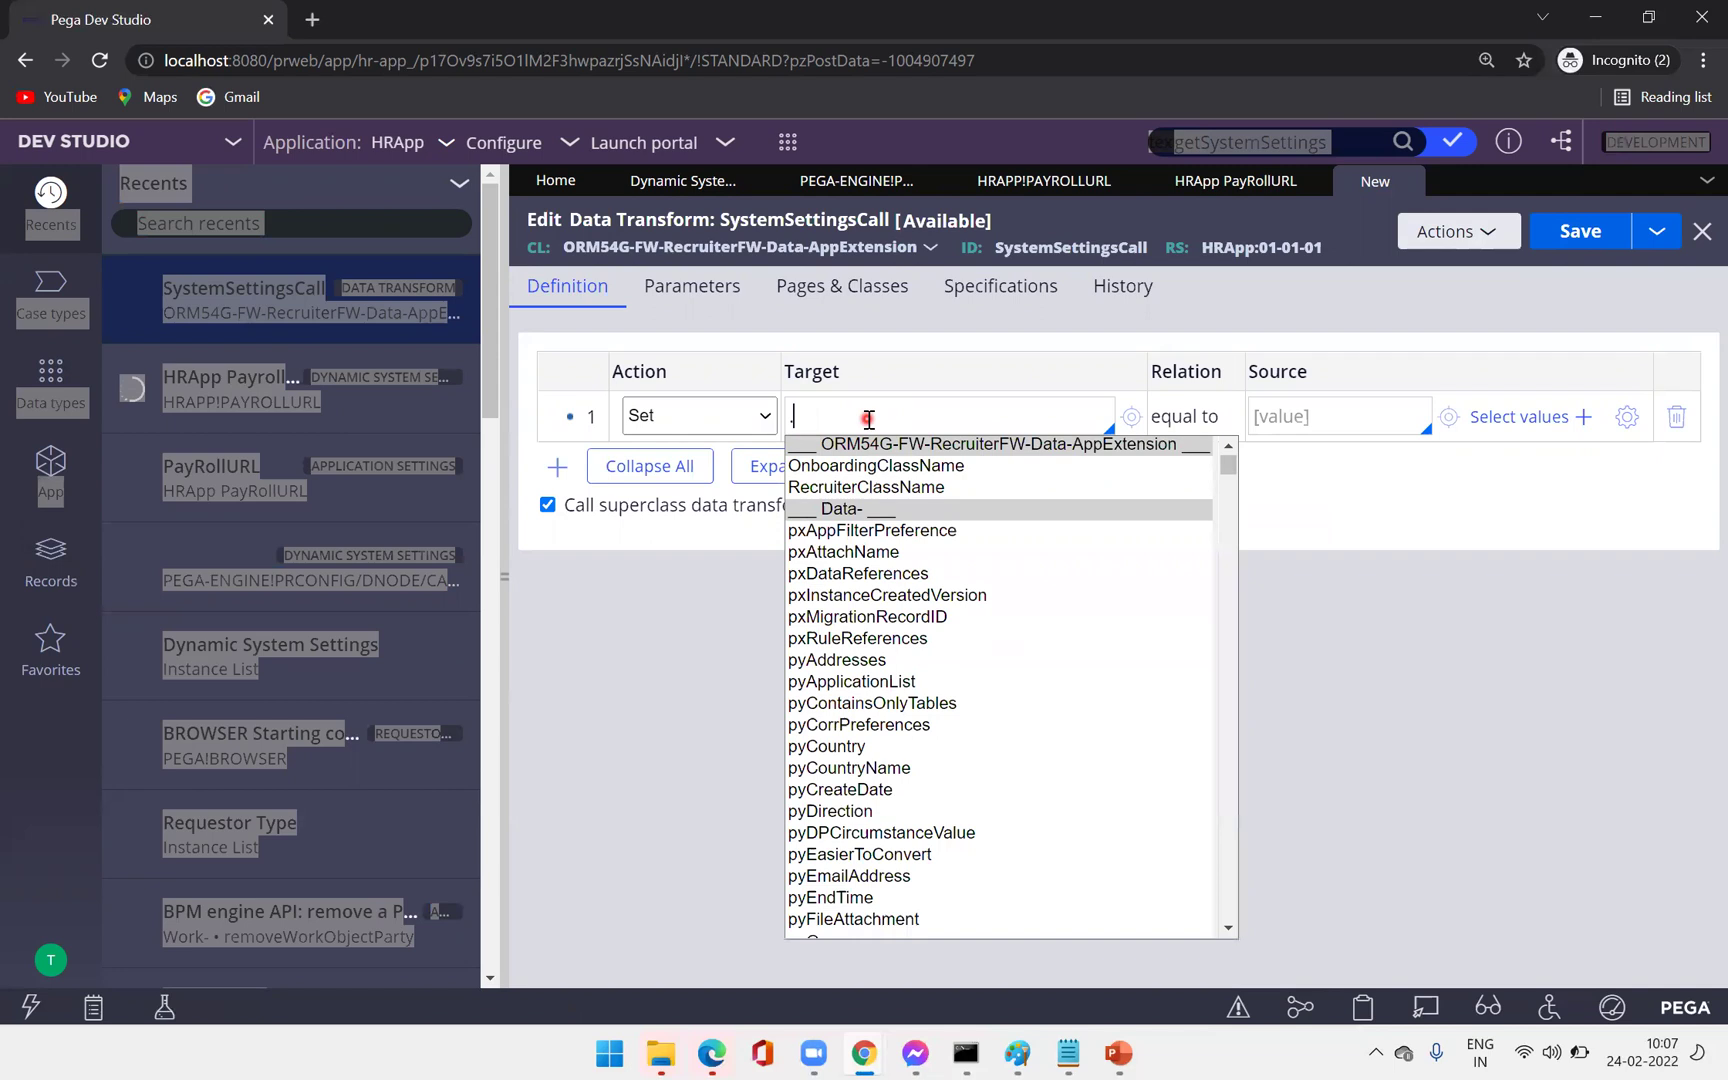
pyautogui.write('pyEnd')
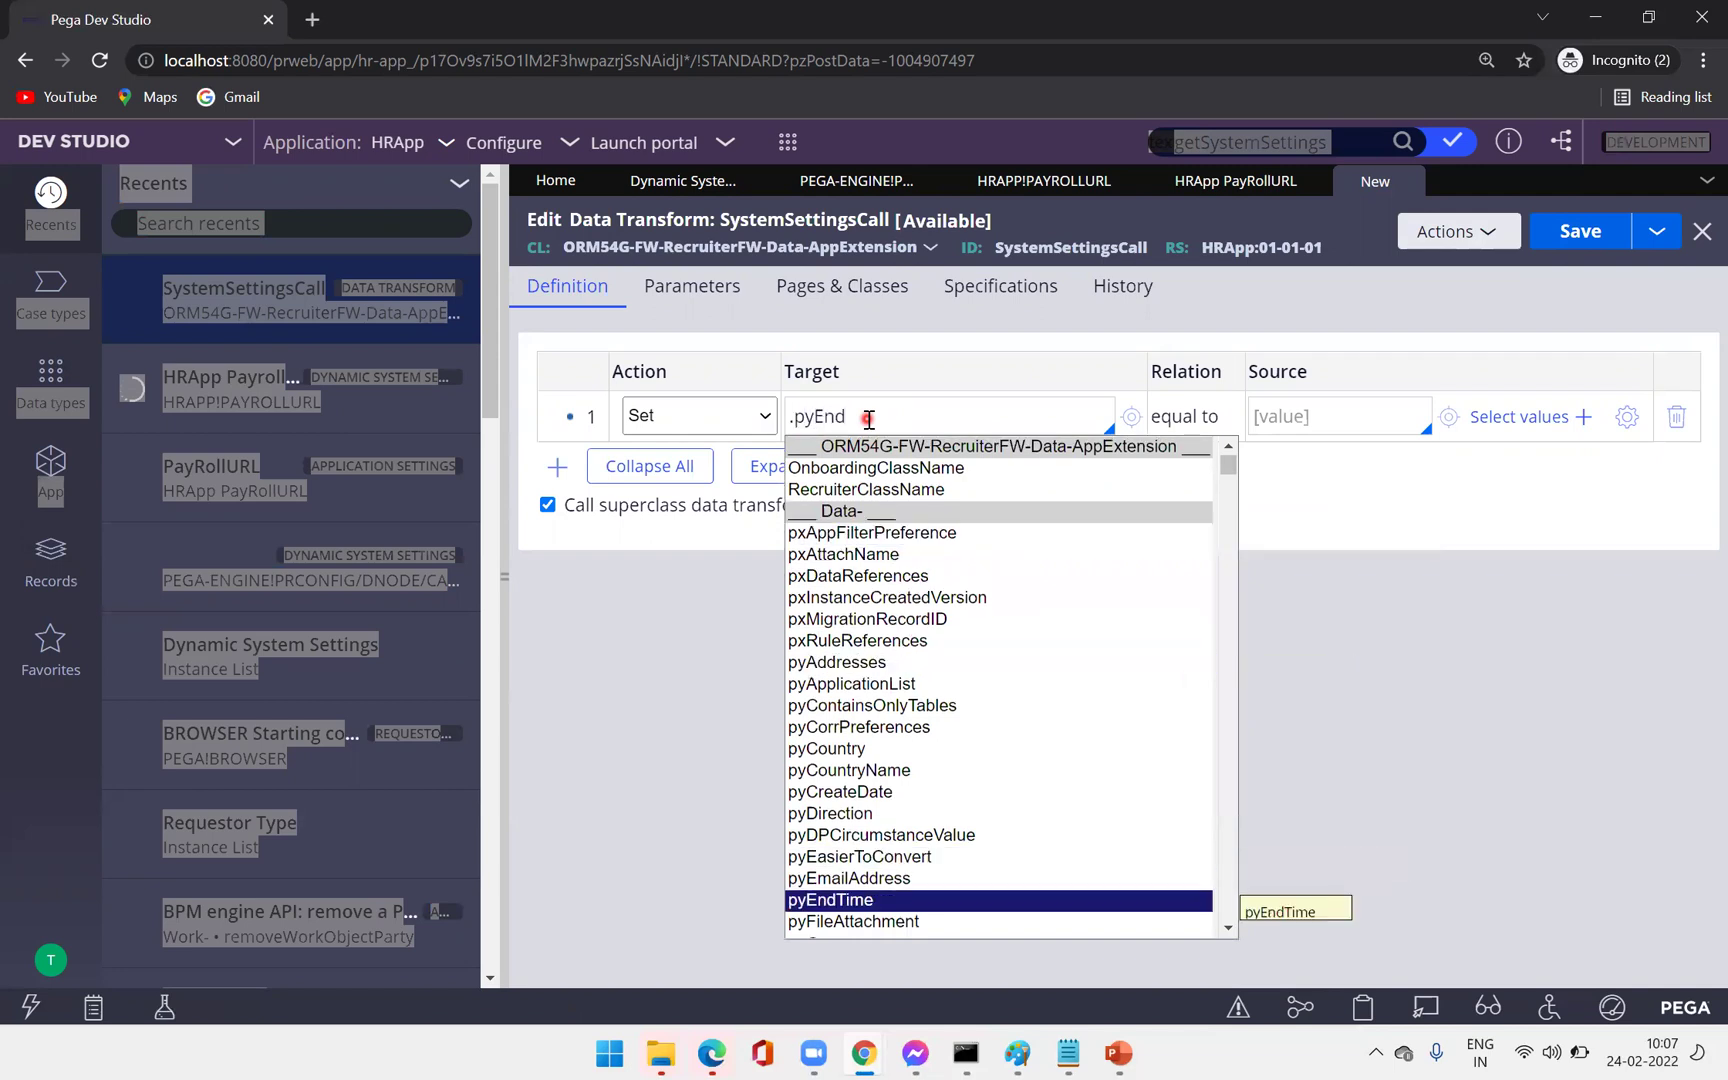
pyautogui.press('Down')
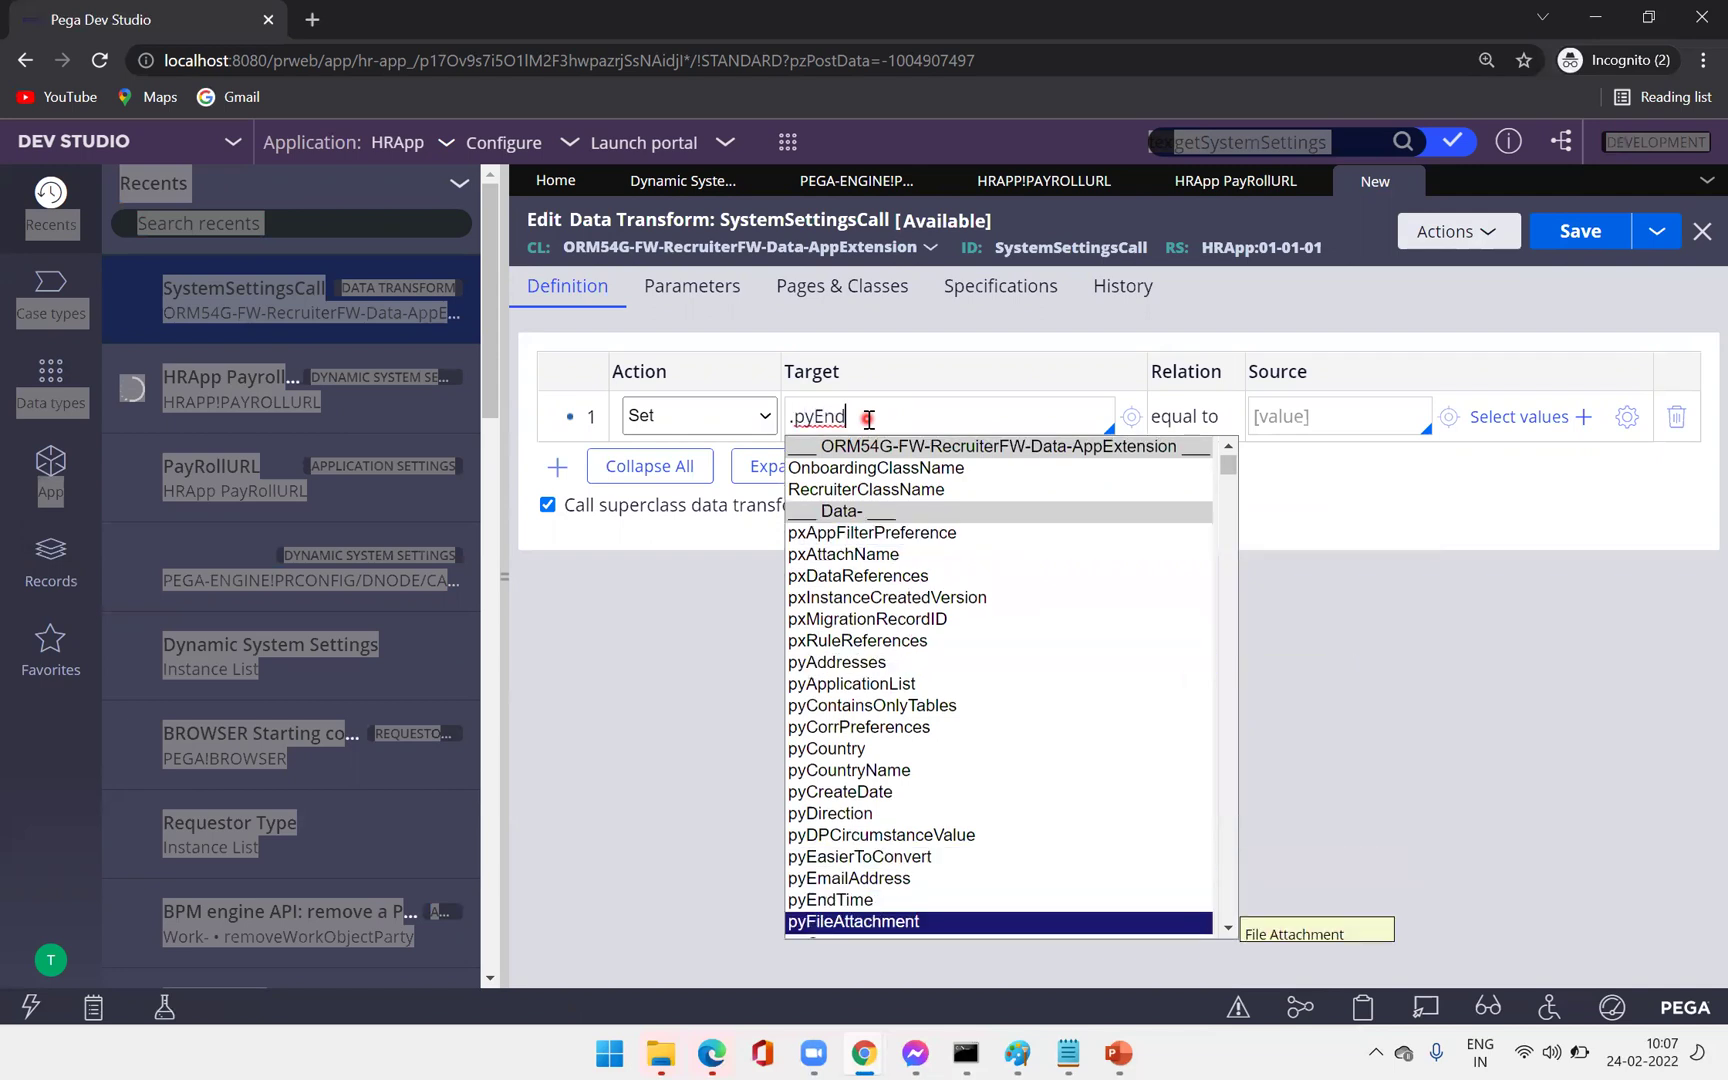
pyautogui.write('poin')
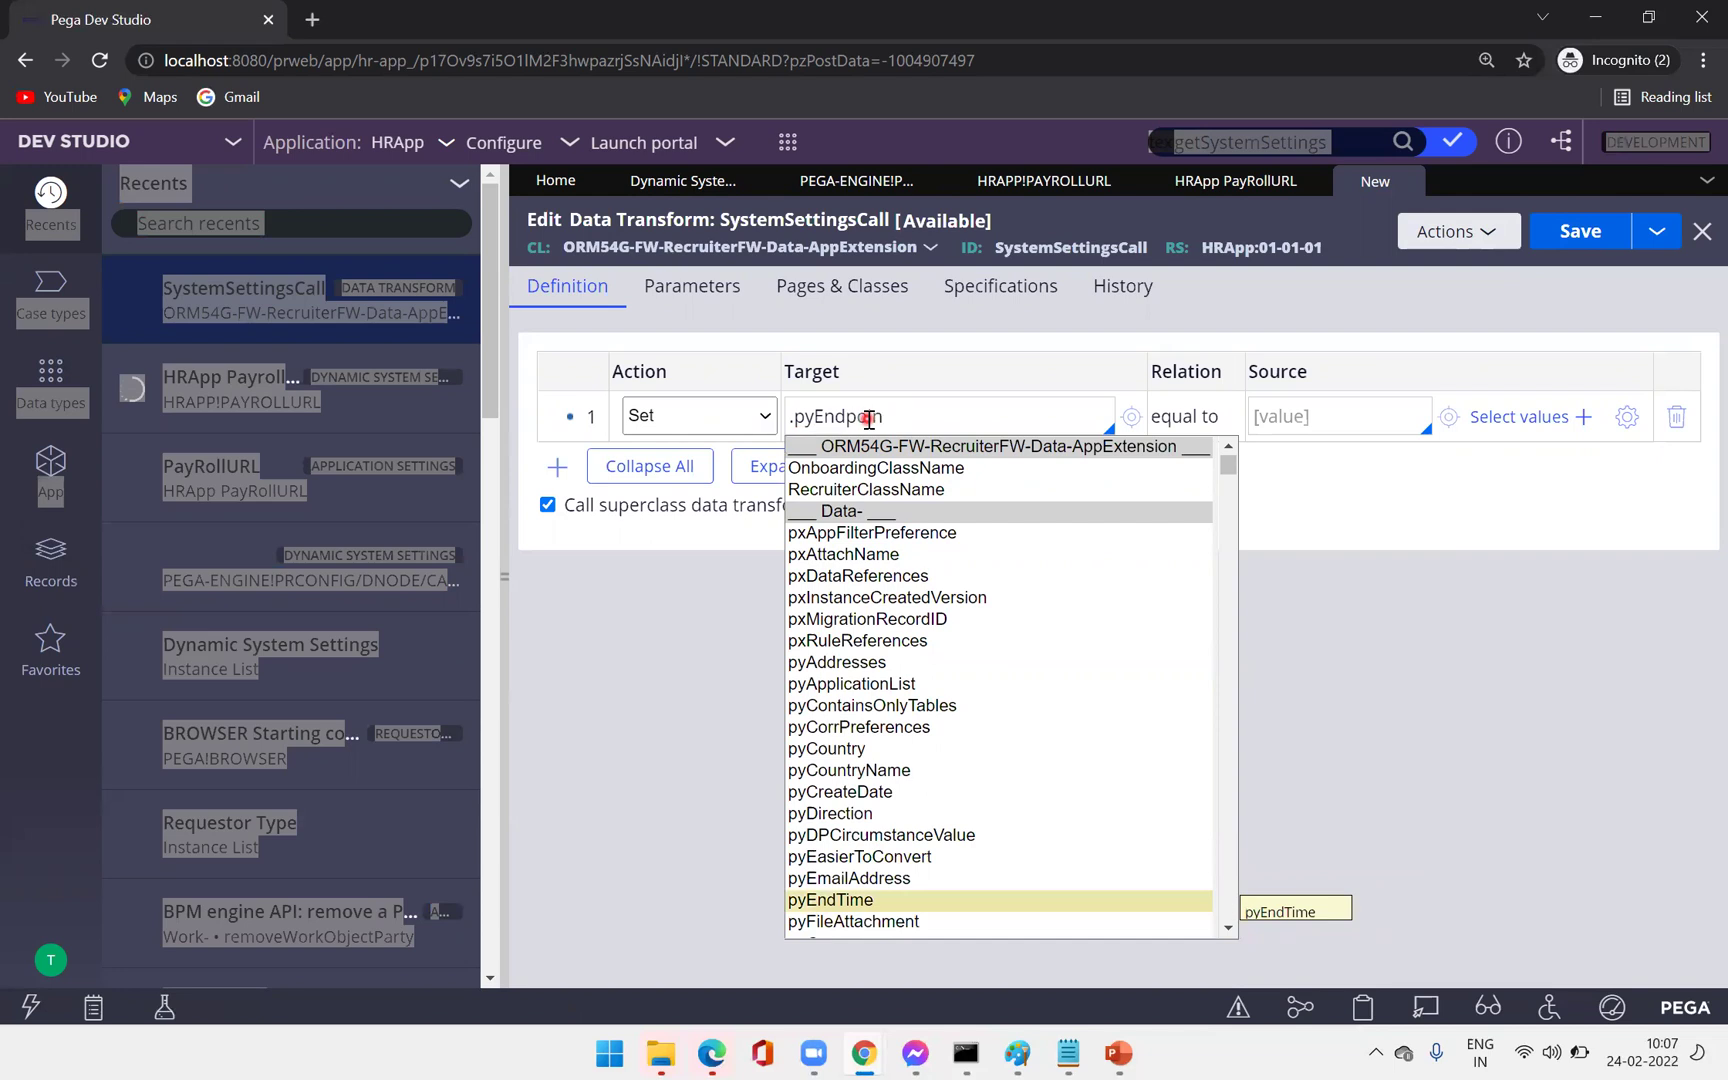
pyautogui.press('Down')
pyautogui.press('Down')
pyautogui.press('Down')
pyautogui.press('Down')
pyautogui.press('Down')
pyautogui.press('Down')
pyautogui.press('Down')
pyautogui.press('Down')
pyautogui.press('Down')
pyautogui.press('Down')
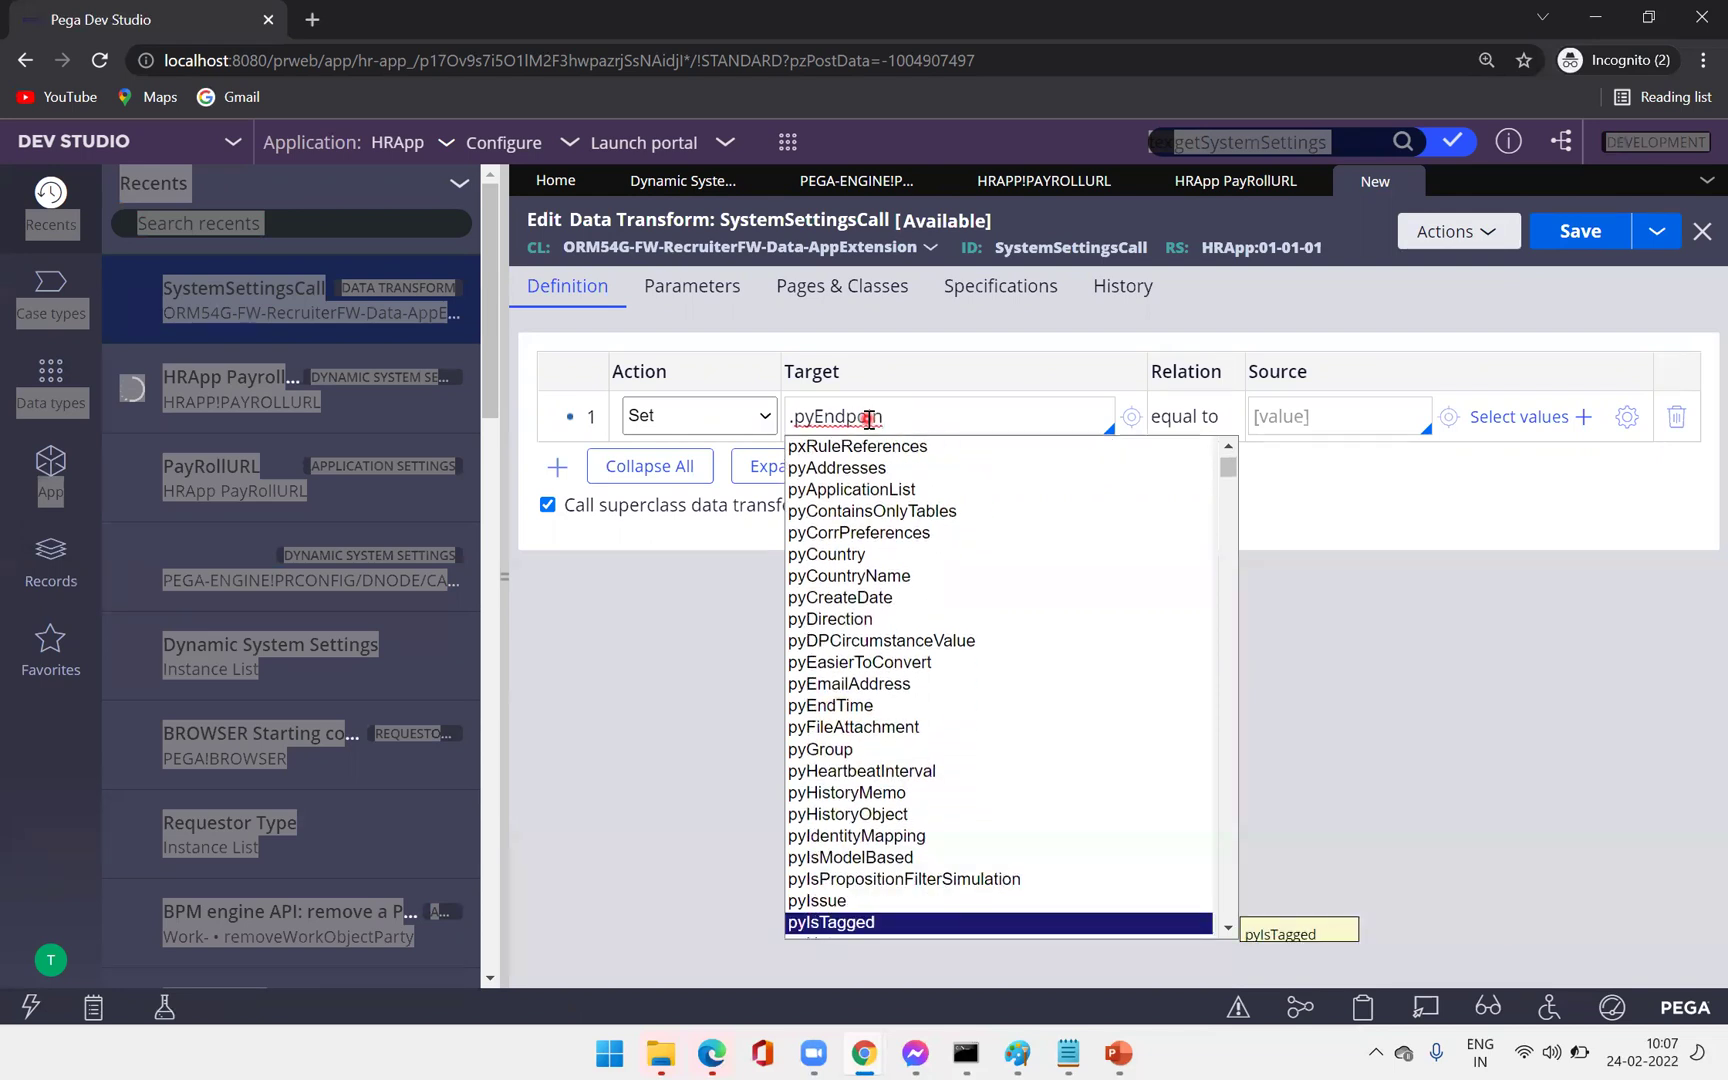
pyautogui.press('Down')
pyautogui.press('Down')
pyautogui.press('Down')
pyautogui.press('Down')
pyautogui.press('Down')
pyautogui.press('Down')
pyautogui.press('Down')
pyautogui.press('Down')
pyautogui.press('Down')
pyautogui.press('Down')
pyautogui.press('Down')
pyautogui.press('Down')
pyautogui.press('Down')
pyautogui.press('Down')
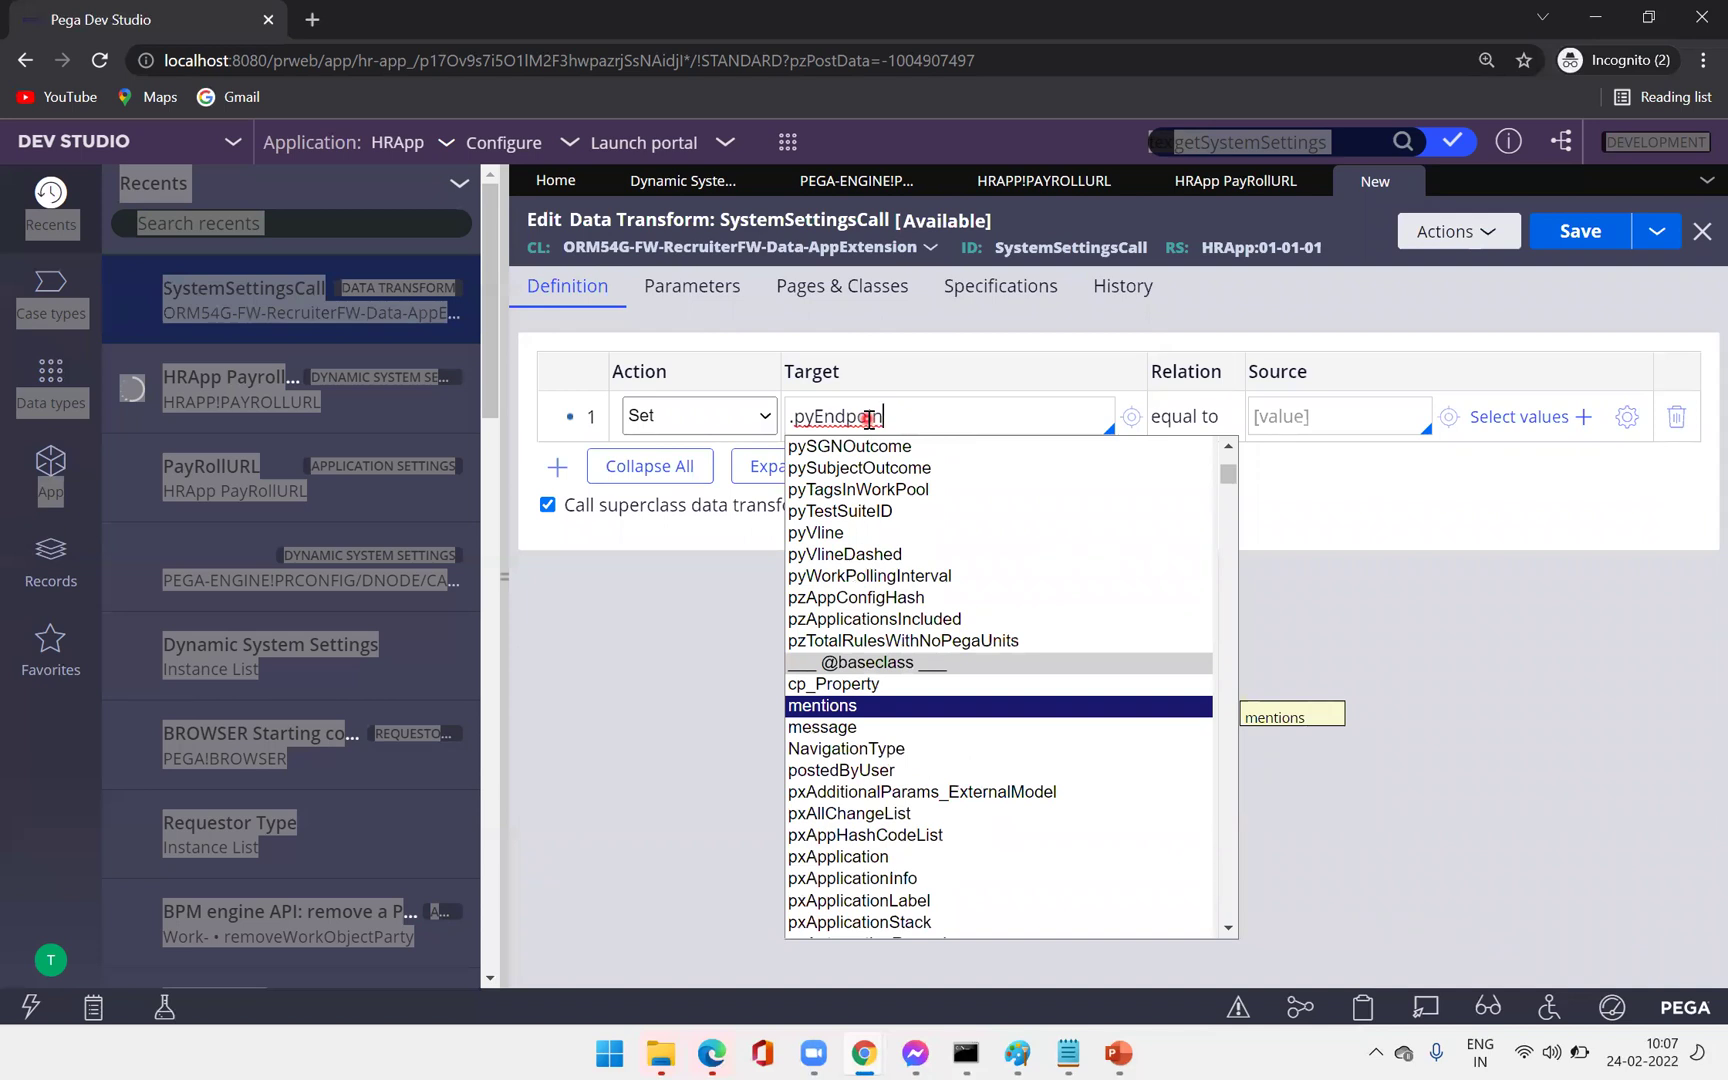
pyautogui.press('Up')
pyautogui.press('Up')
pyautogui.press('Up')
pyautogui.press('Up')
pyautogui.press('Up')
pyautogui.press('Up')
pyautogui.press('Up')
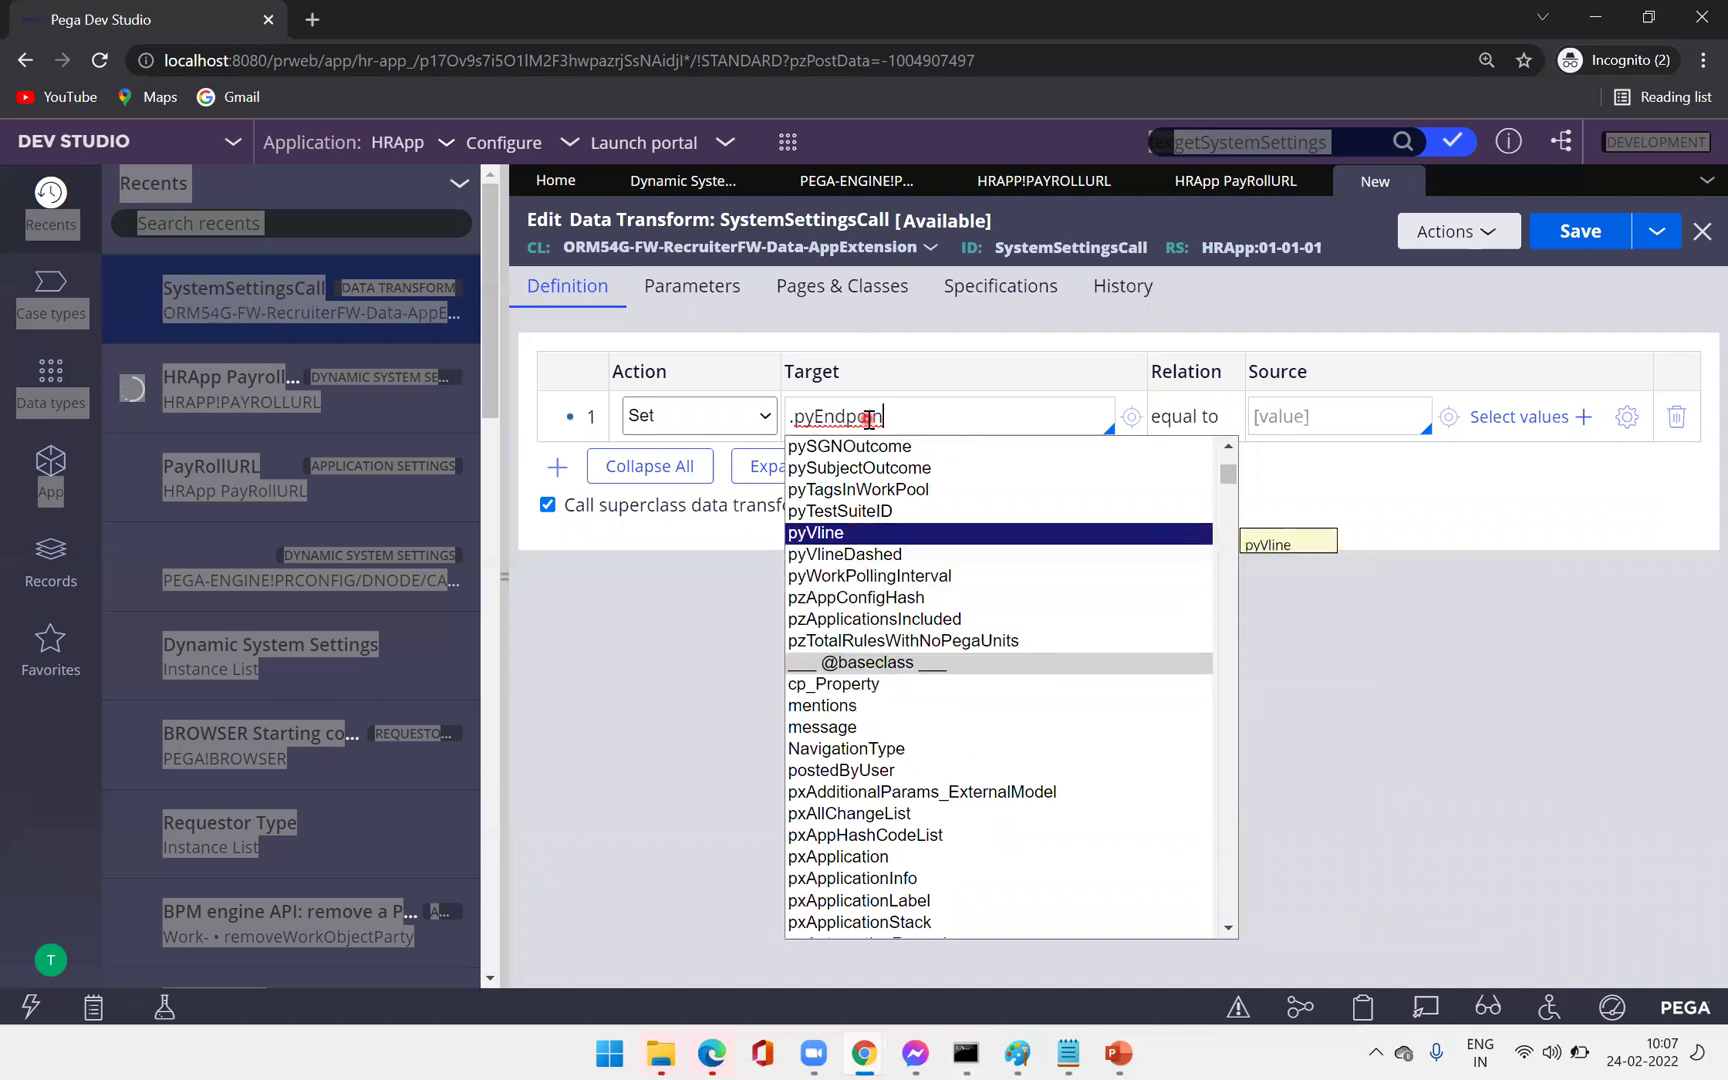
pyautogui.press('Return')
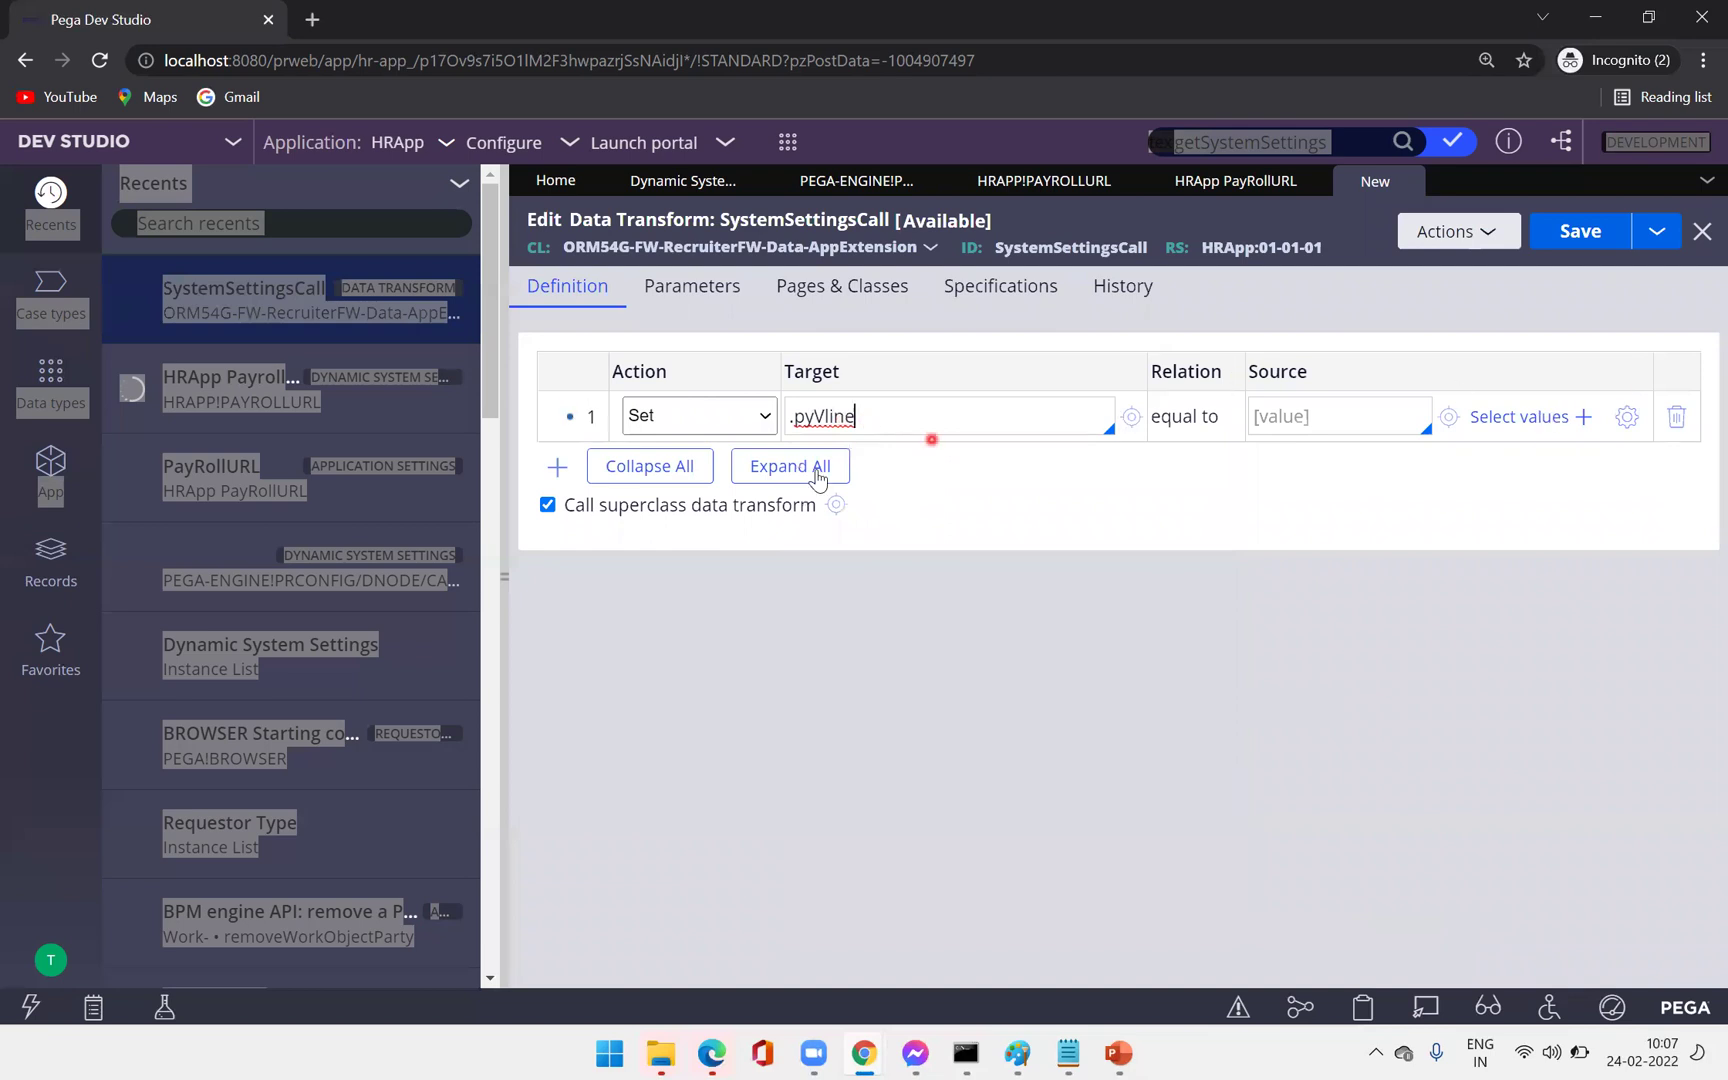
# Collapse the explorer, open the expression builder for the row's source, and search its functions and properties for getSystemSetting.
pyautogui.click(504, 578)
pyautogui.click(1286, 418)
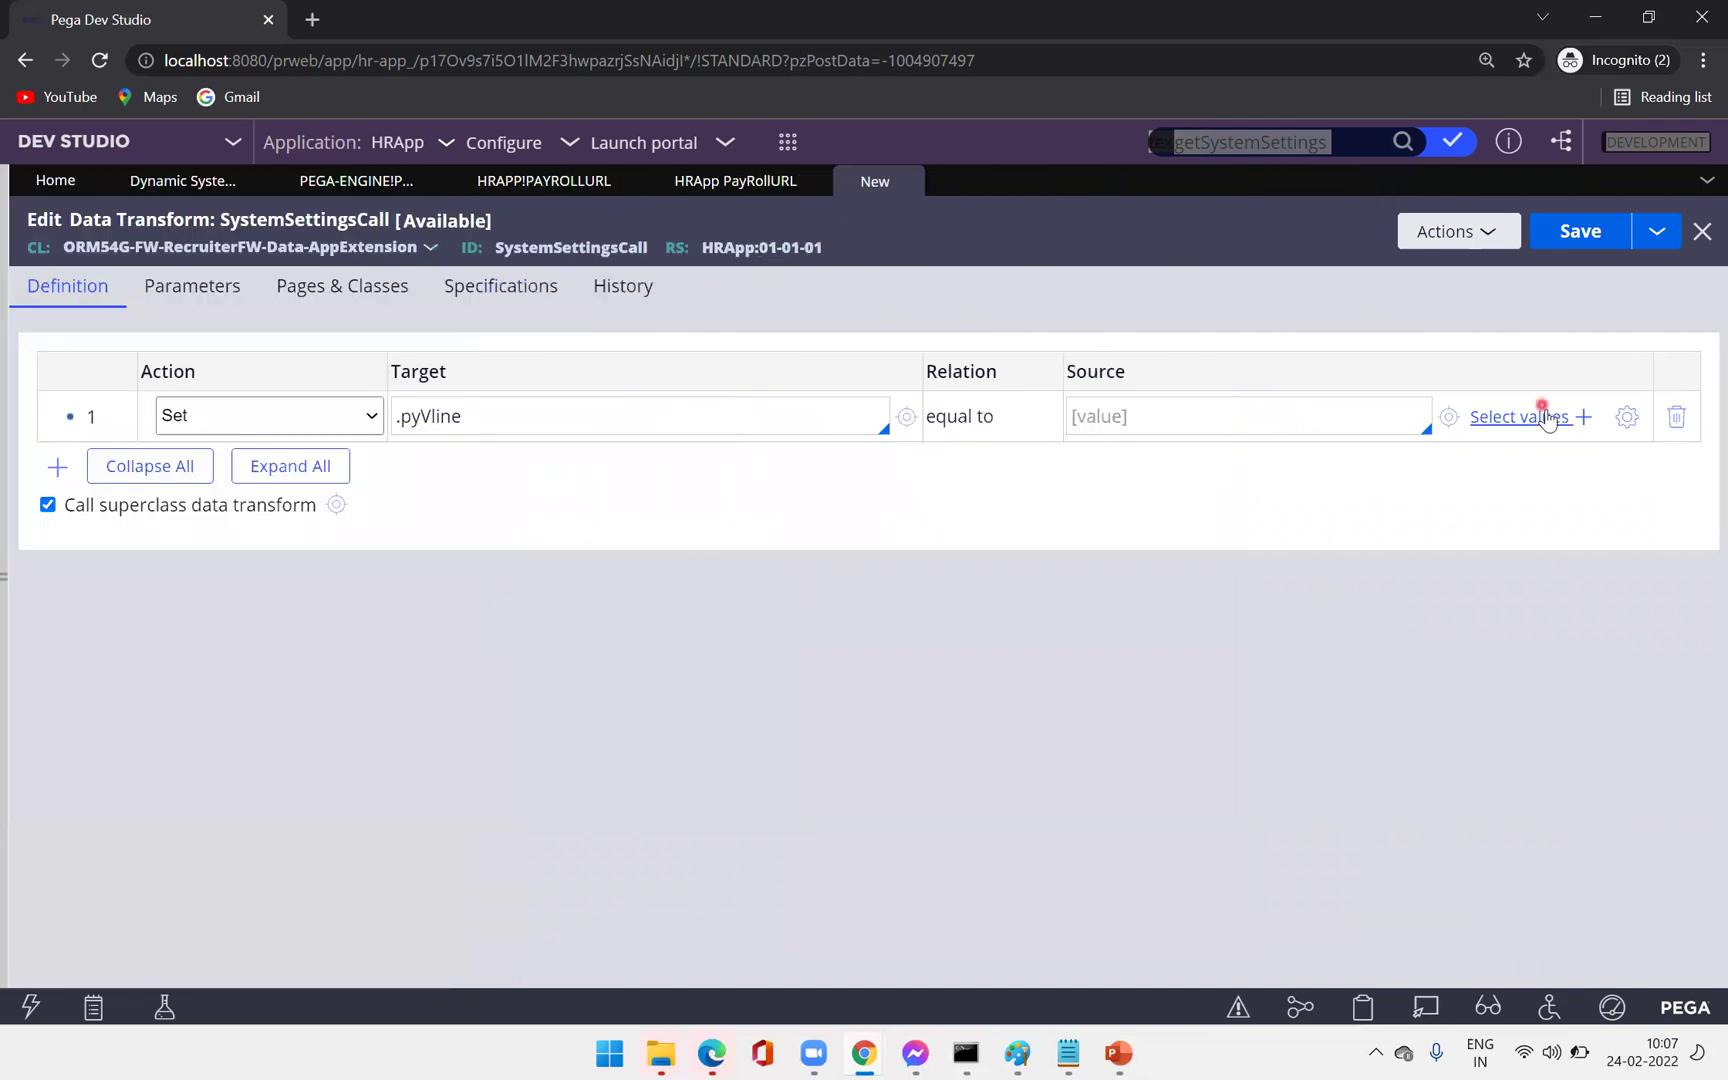
pyautogui.click(1628, 420)
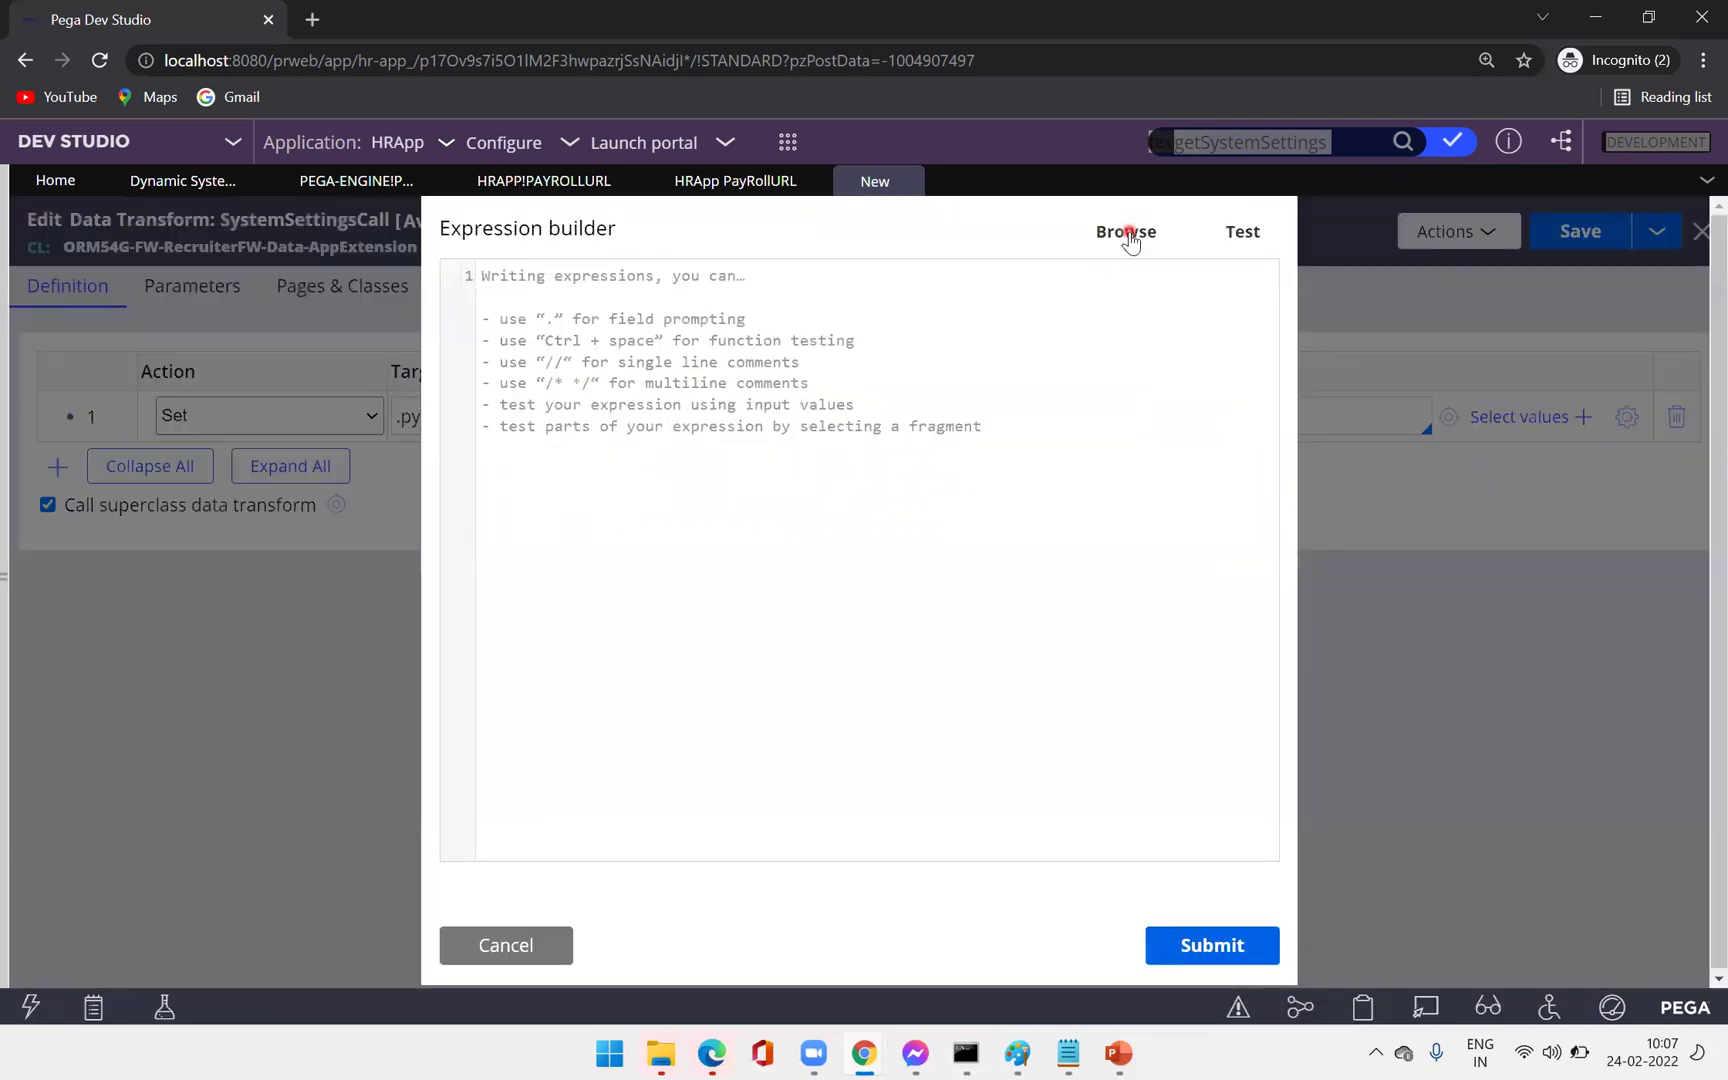
pyautogui.click(1127, 234)
pyautogui.click(420, 305)
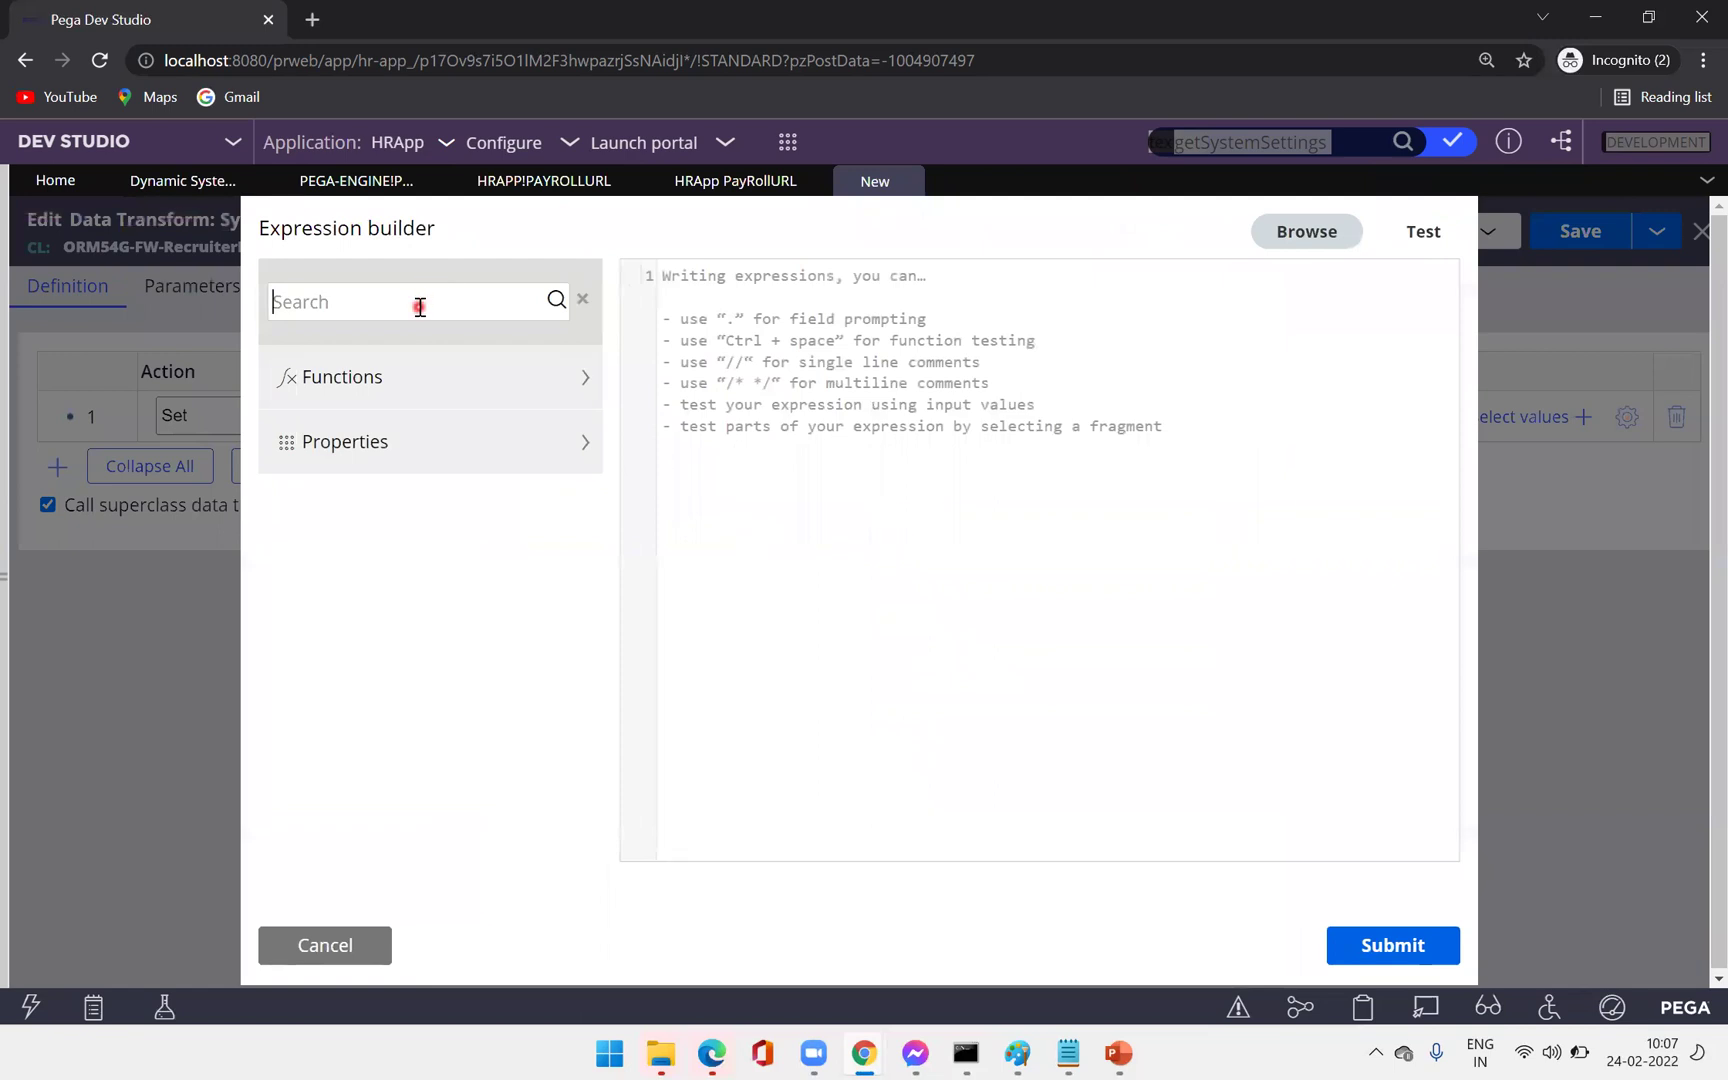
pyautogui.write('get')
pyautogui.write('SystemSetting')
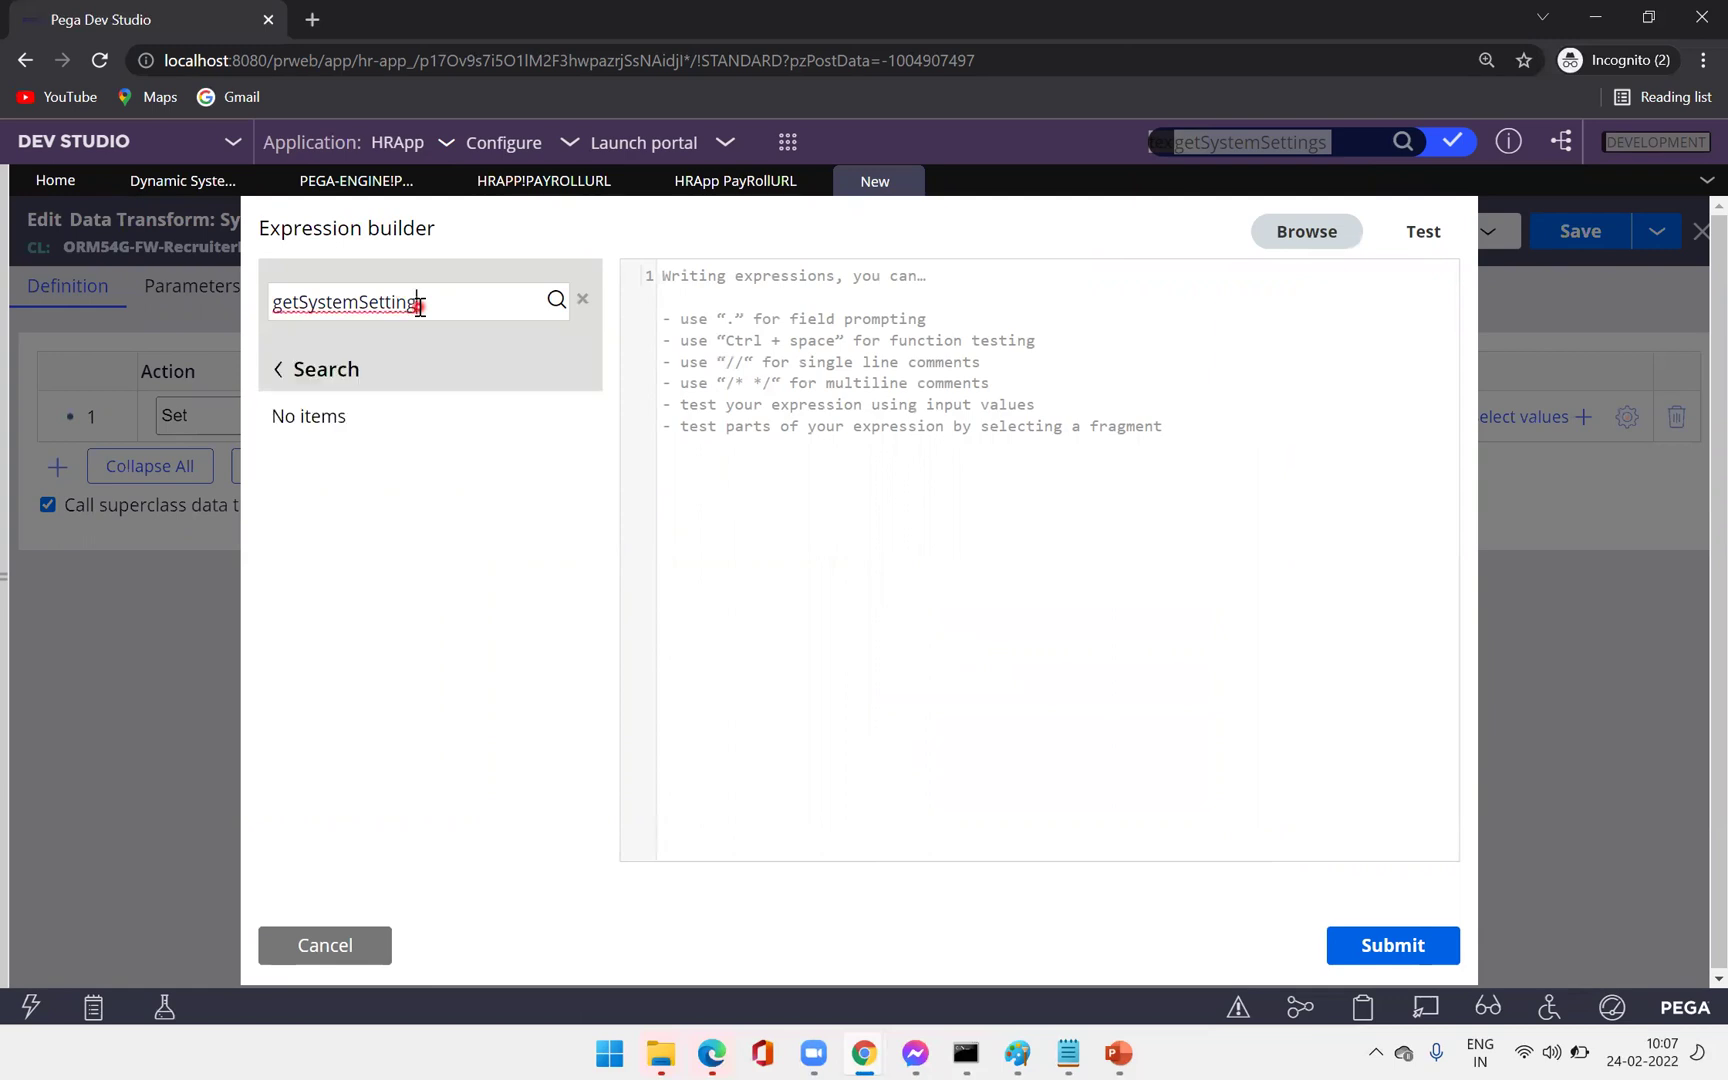
# Search for SystemSetting, compare the function signatures, and insert the two-parameter getDataSystemSetting function into the expression.
pyautogui.doubleClick(373, 301)
pyautogui.write('SystemSett')
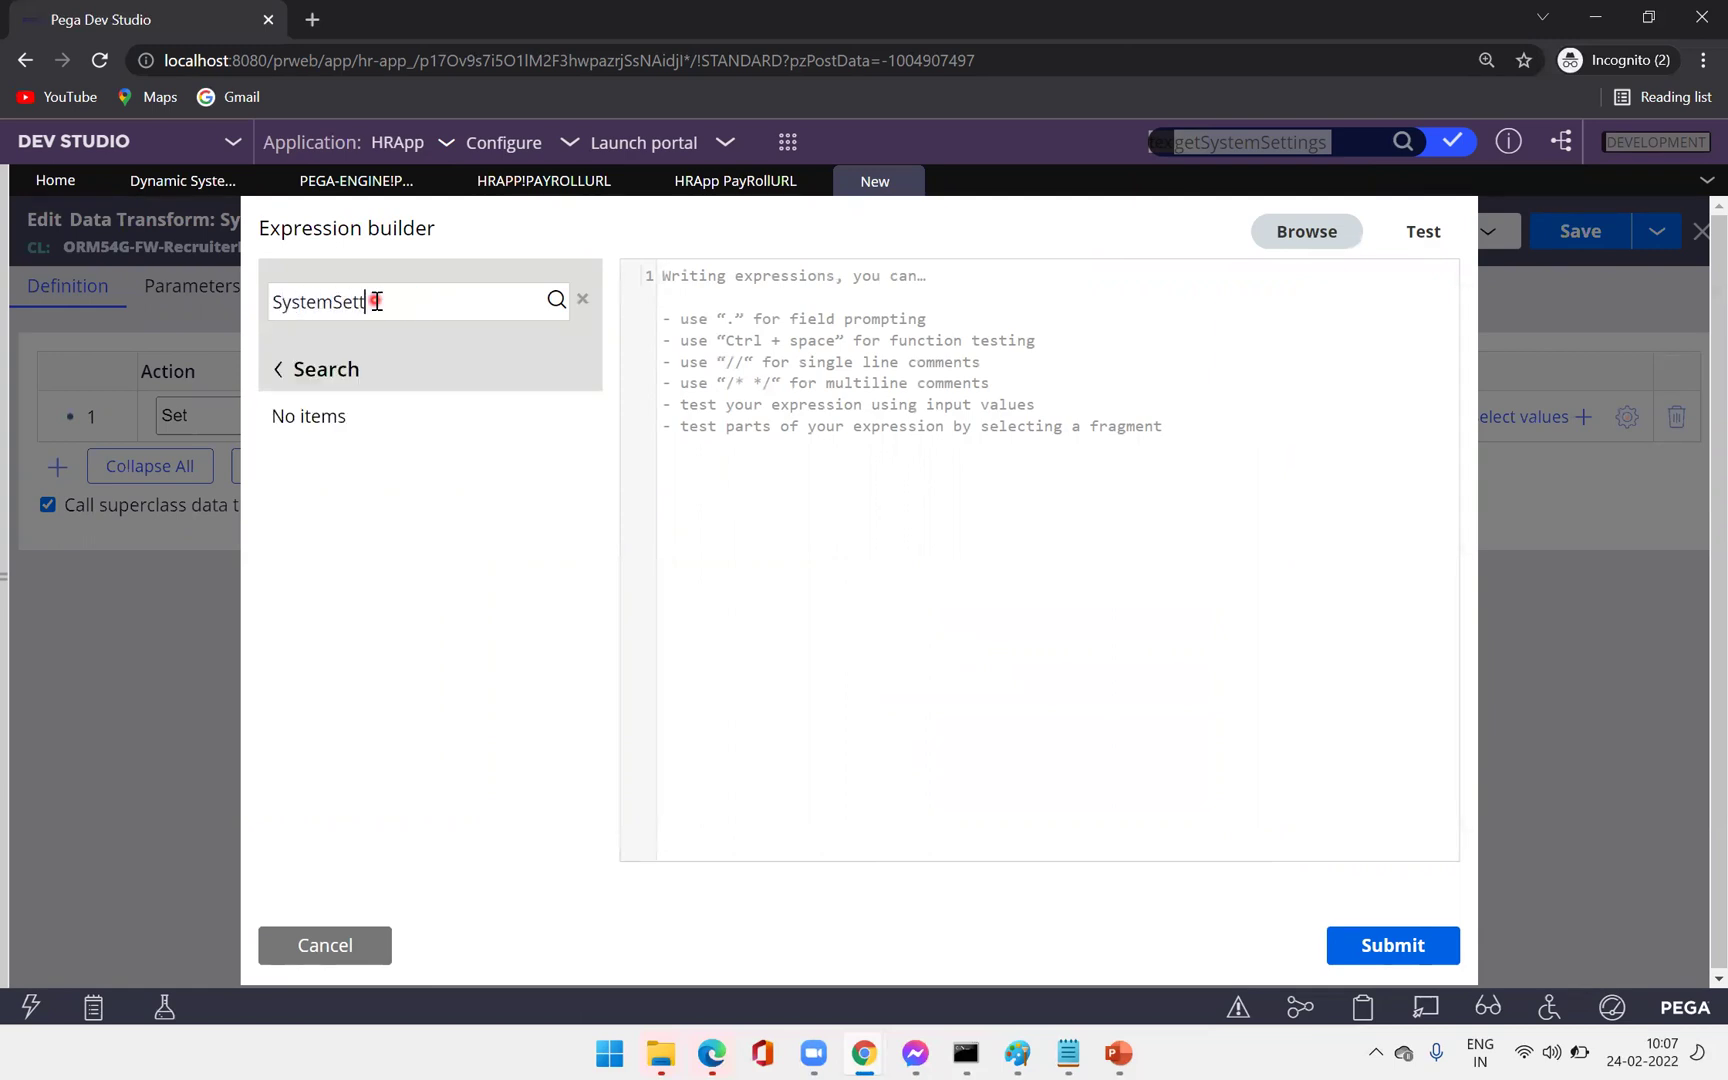
pyautogui.write('ings')
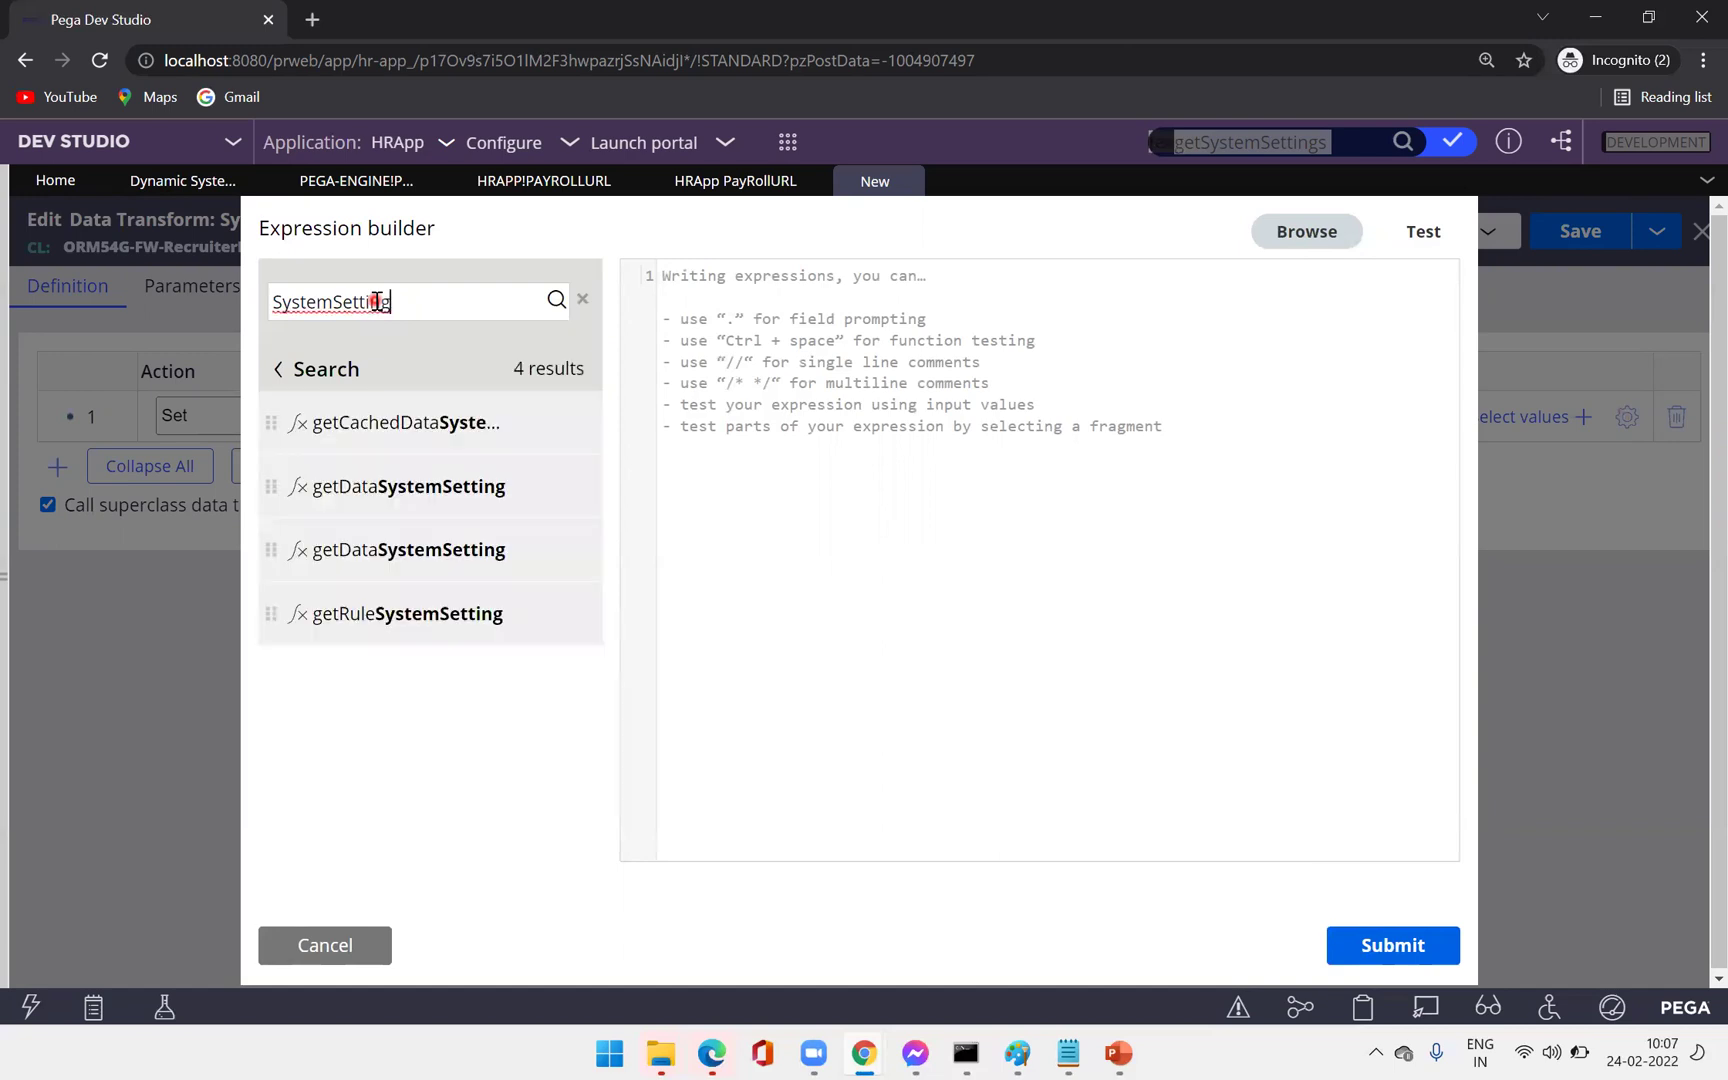
pyautogui.moveTo(440, 485)
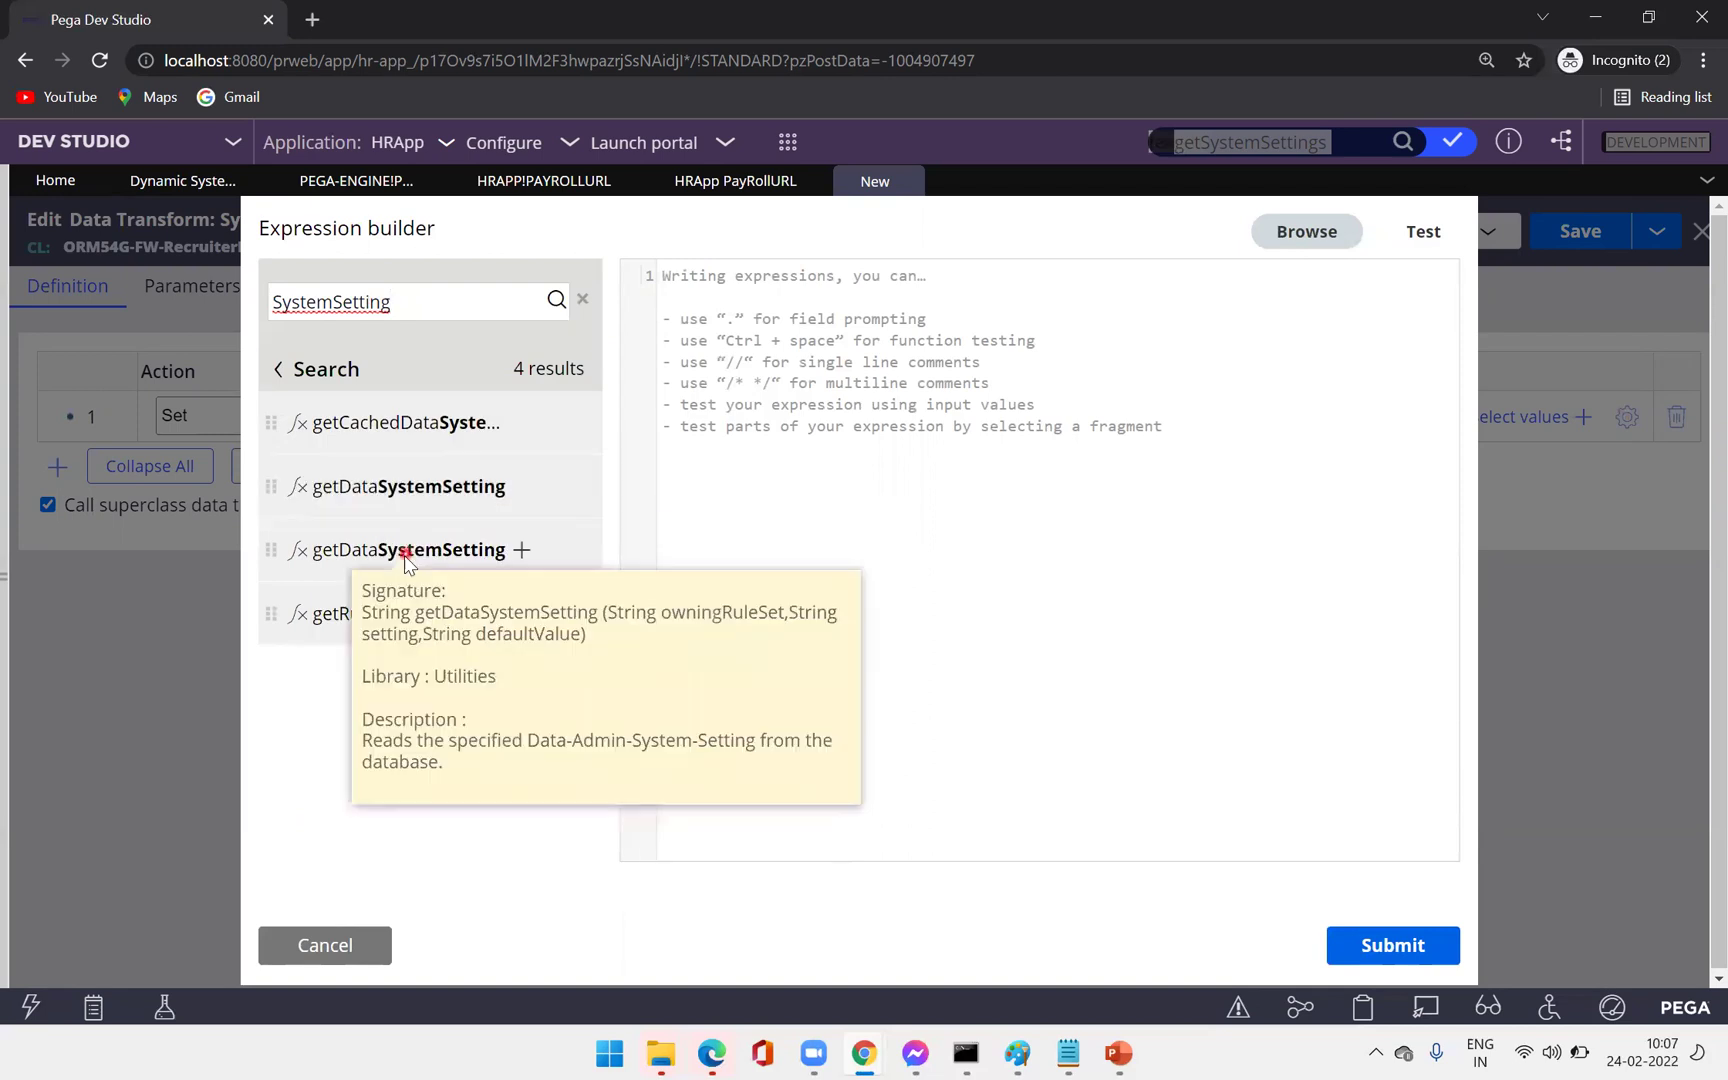
pyautogui.moveTo(400, 508)
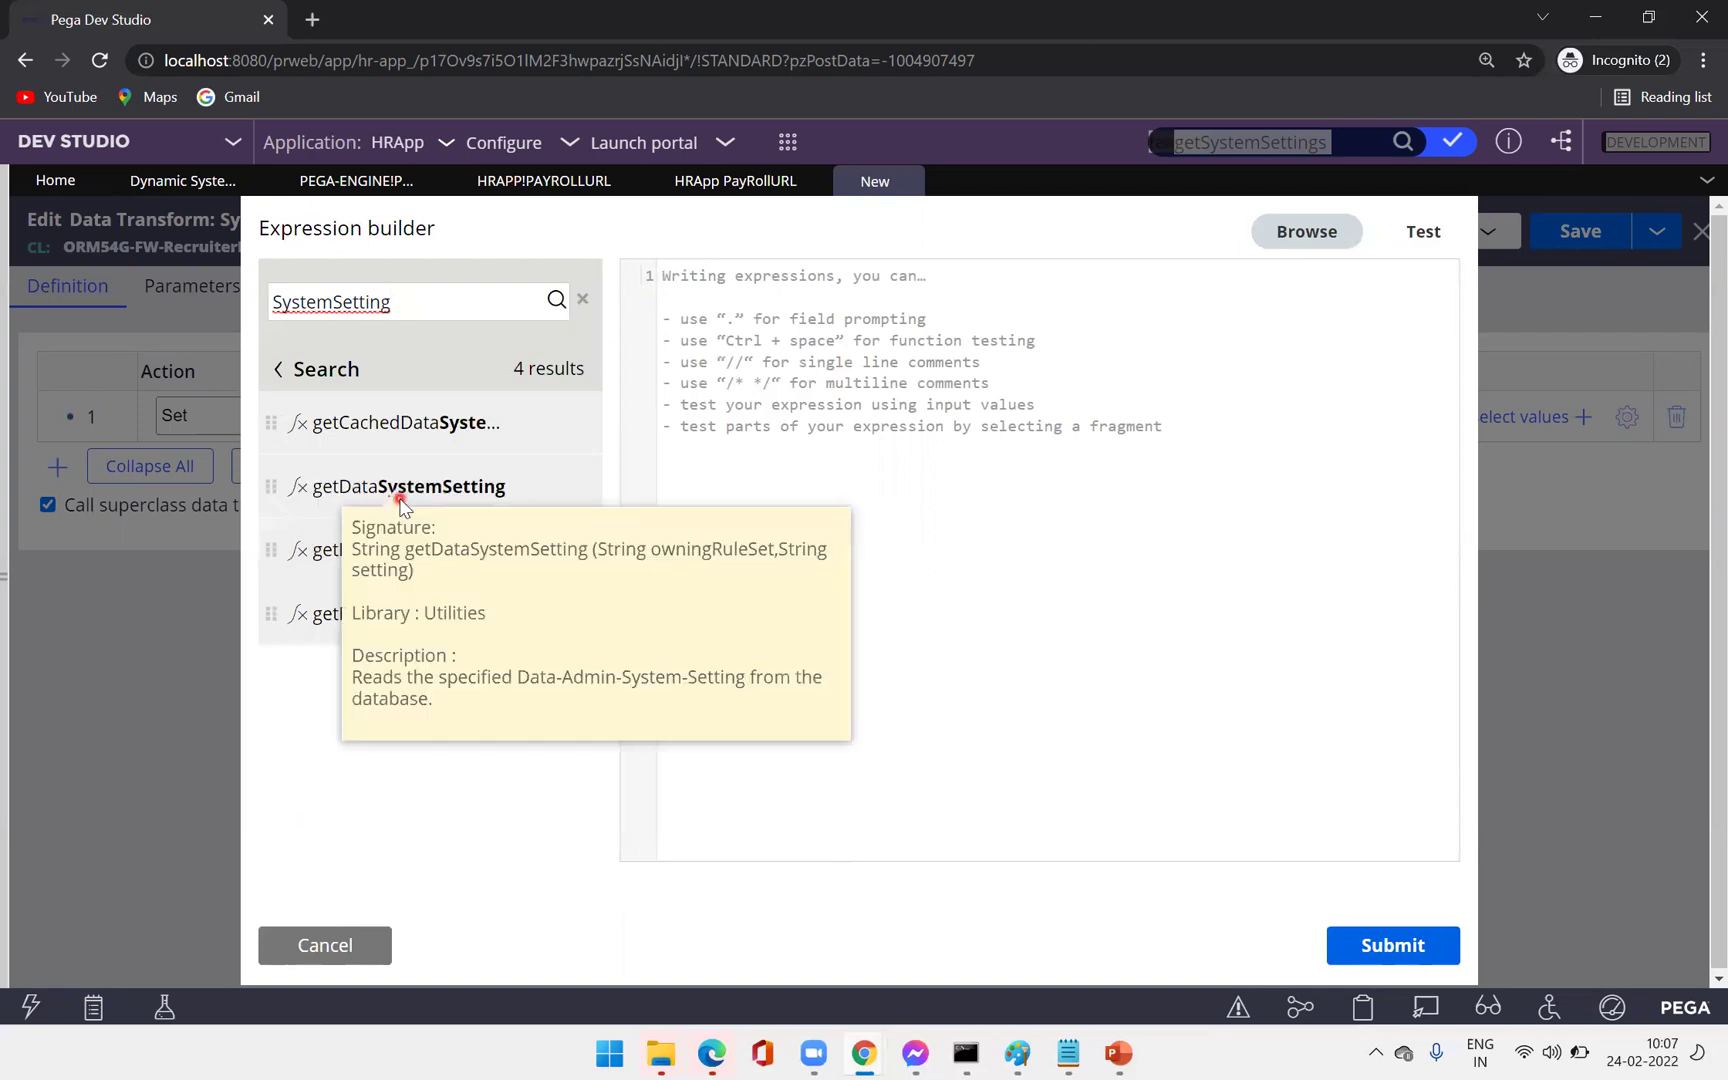
pyautogui.moveTo(371, 622)
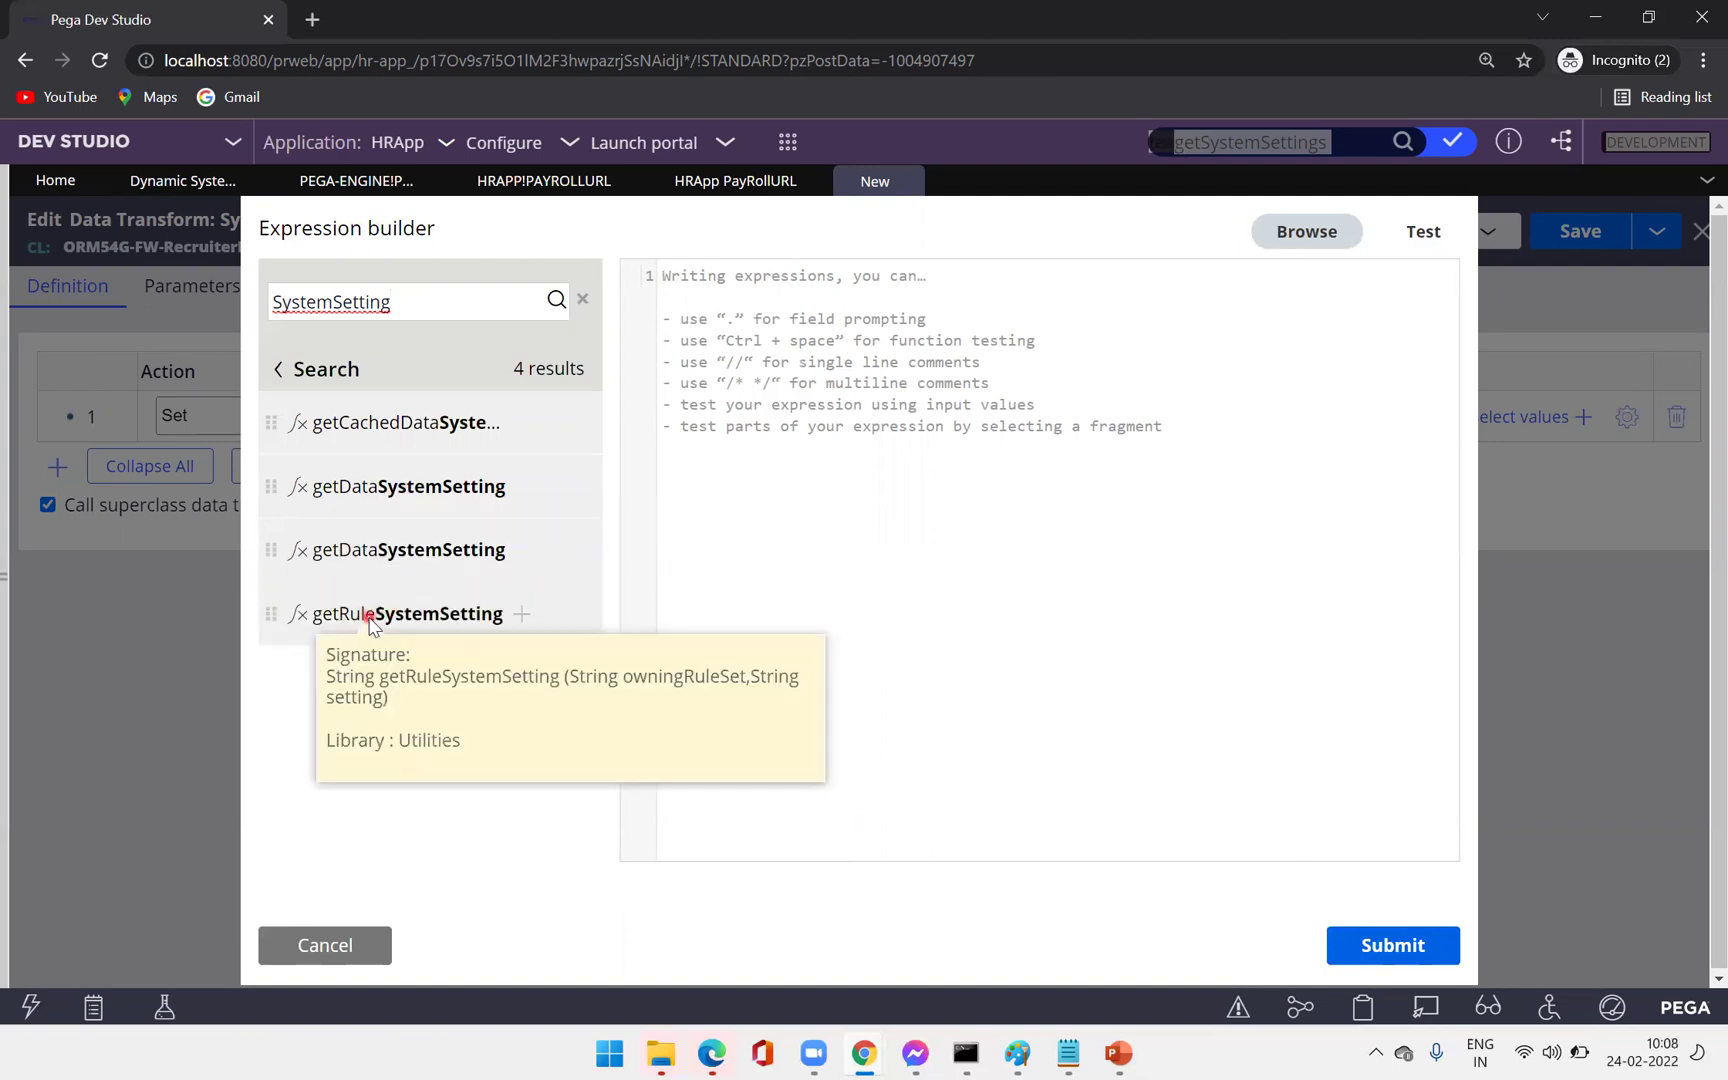
pyautogui.click(525, 490)
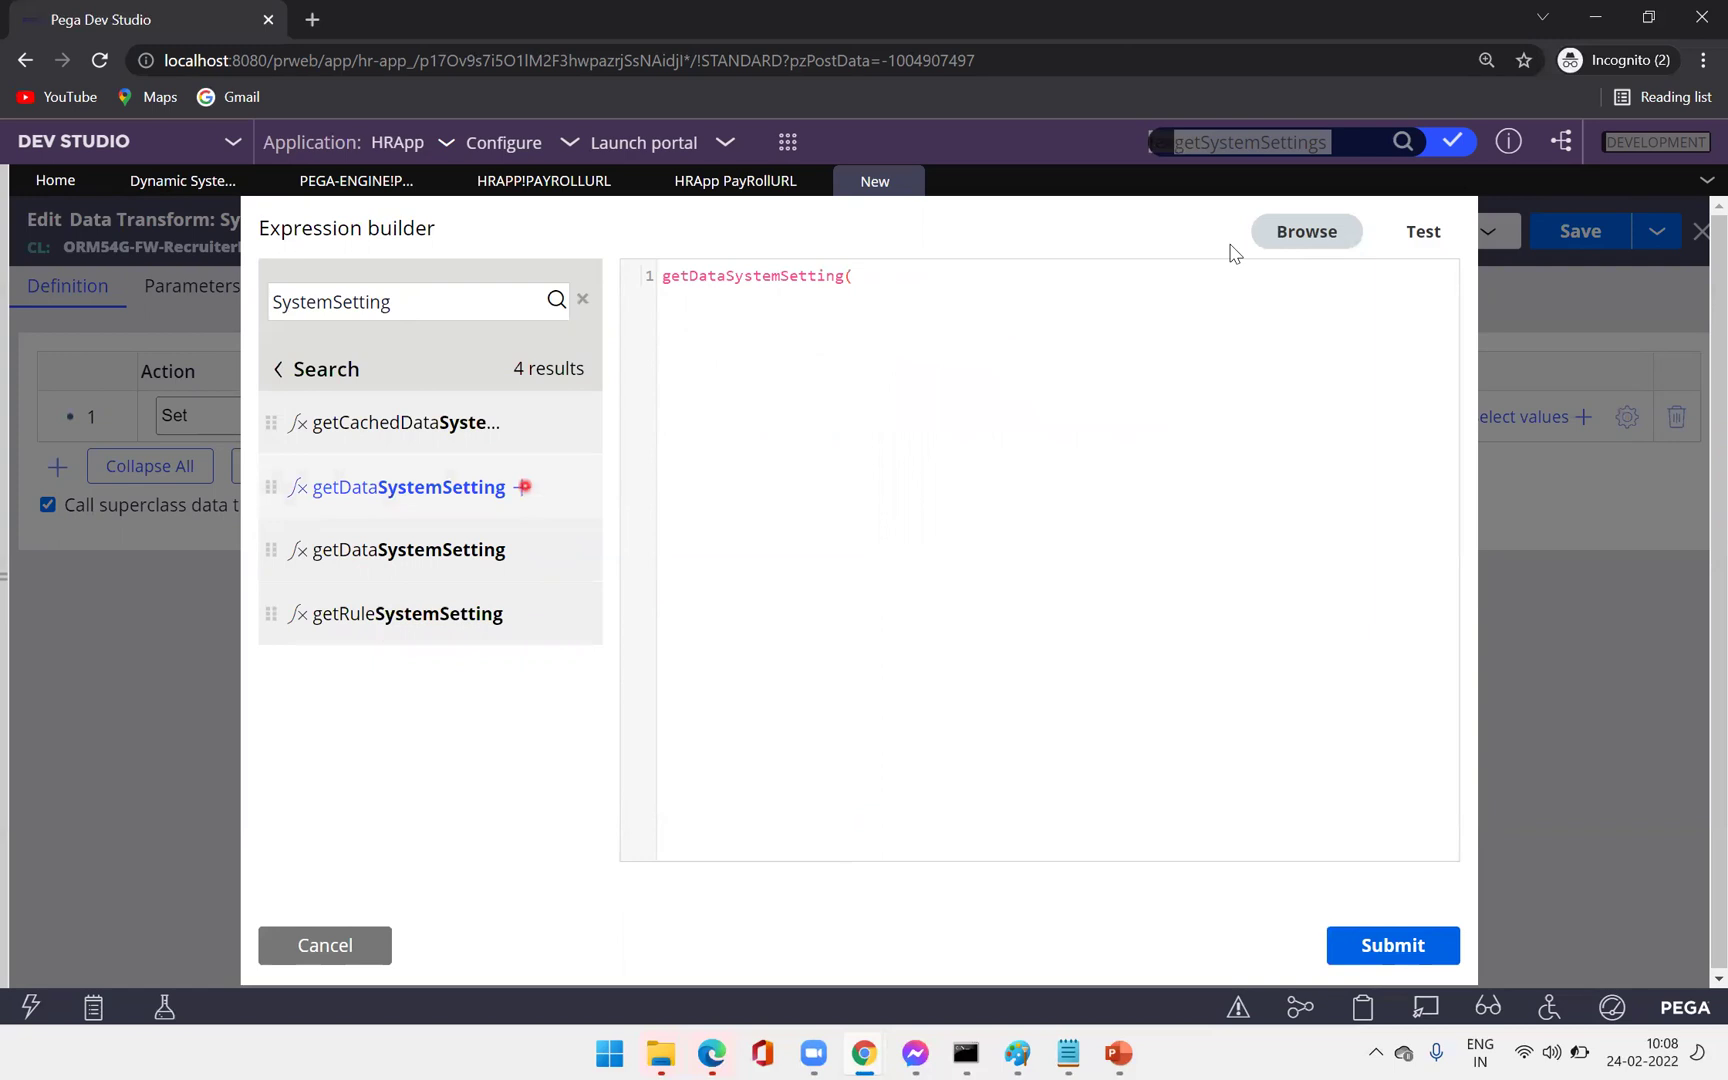
# Enter "HRApp" as the owning ruleset argument of the getDataSystemSetting call.
pyautogui.moveTo(420, 505)
pyautogui.write('RAPP')
pyautogui.write('"')
pyautogui.write('pp')
pyautogui.write('A')
# Copy the PayrollURL key from the HRApp Payroll URL dynamic system setting and paste it as the function's second argument.
pyautogui.click(535, 181)
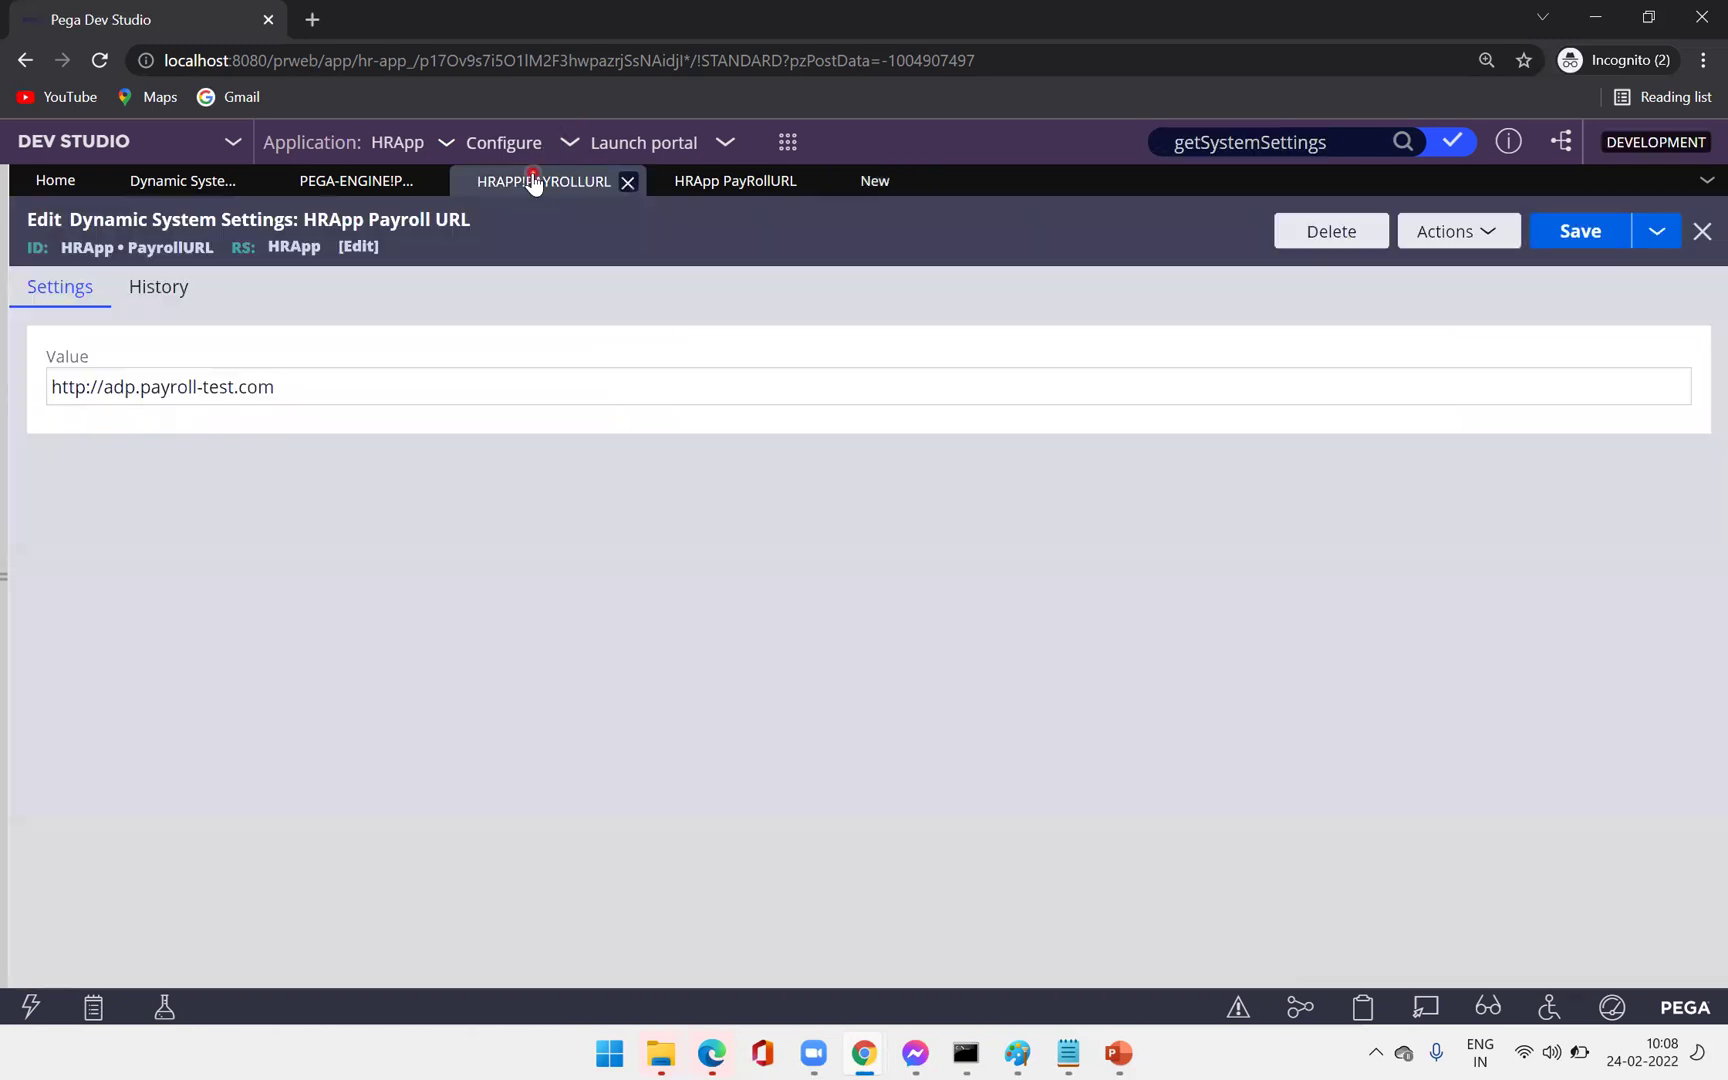
pyautogui.doubleClick(184, 252)
pyautogui.hotkey('ctrl', 'c')
pyautogui.click(883, 190)
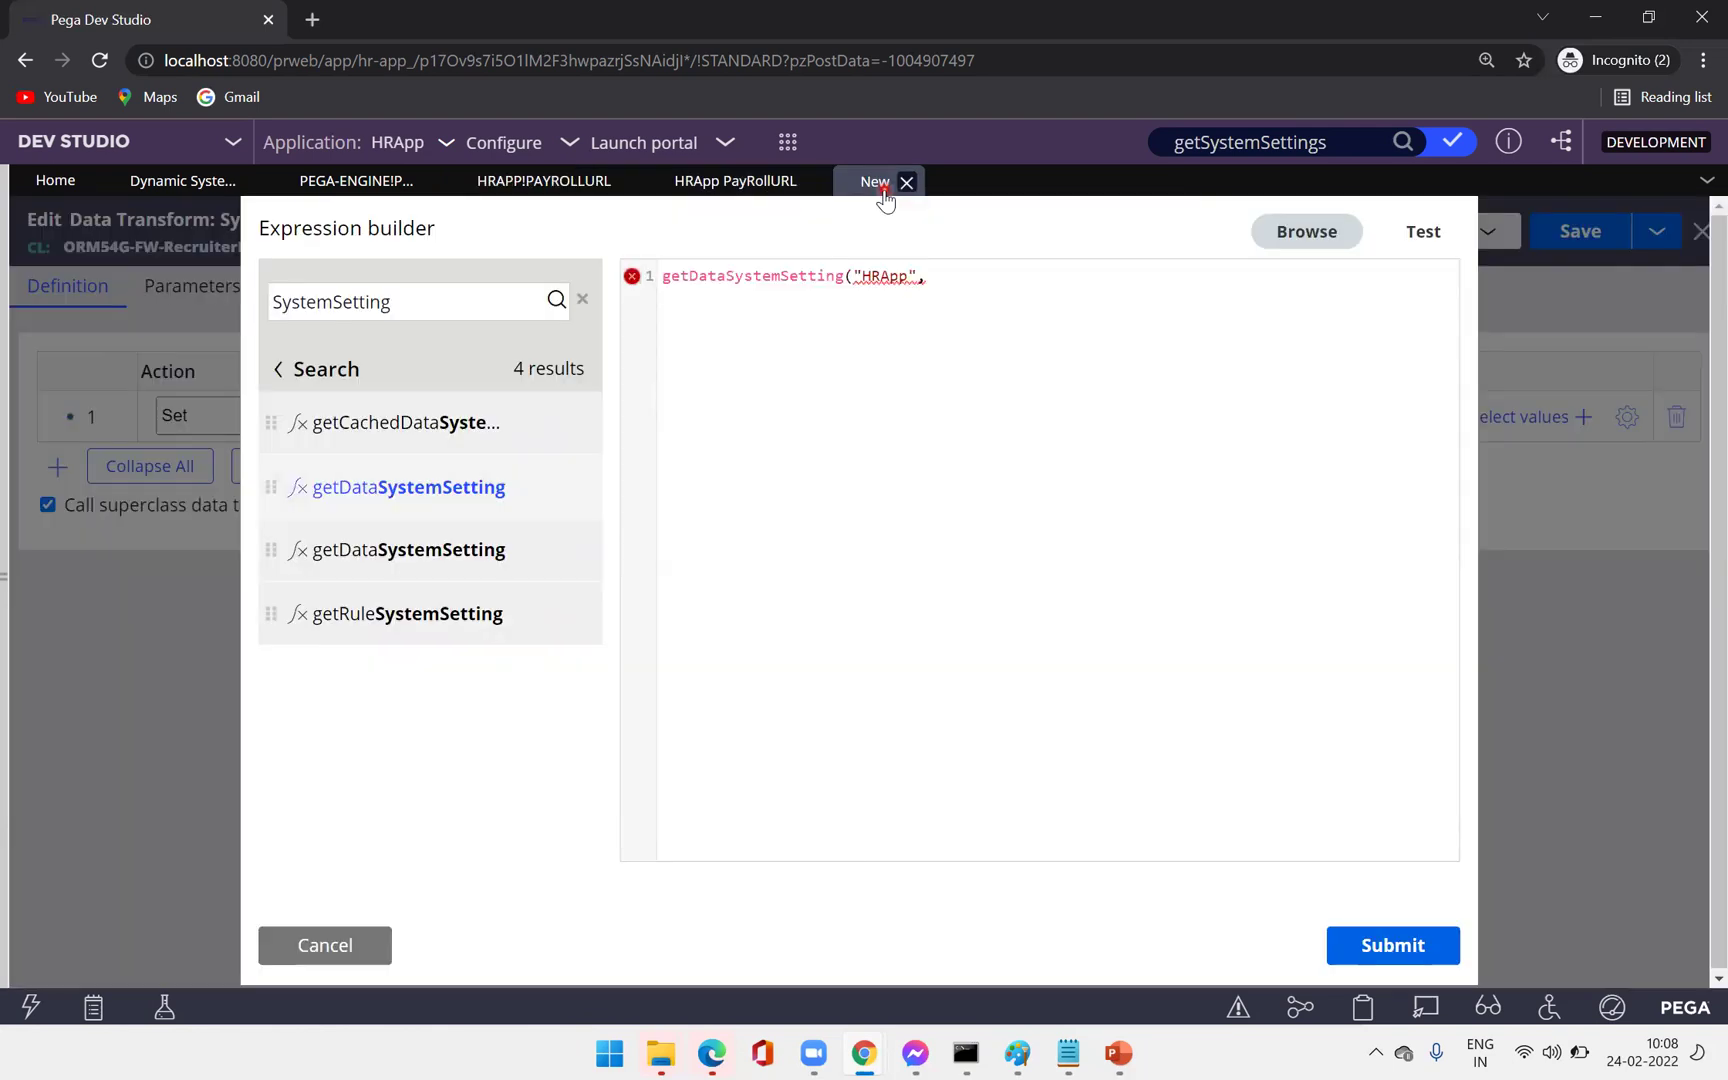
pyautogui.click(944, 268)
pyautogui.hotkey('ctrl', 'v')
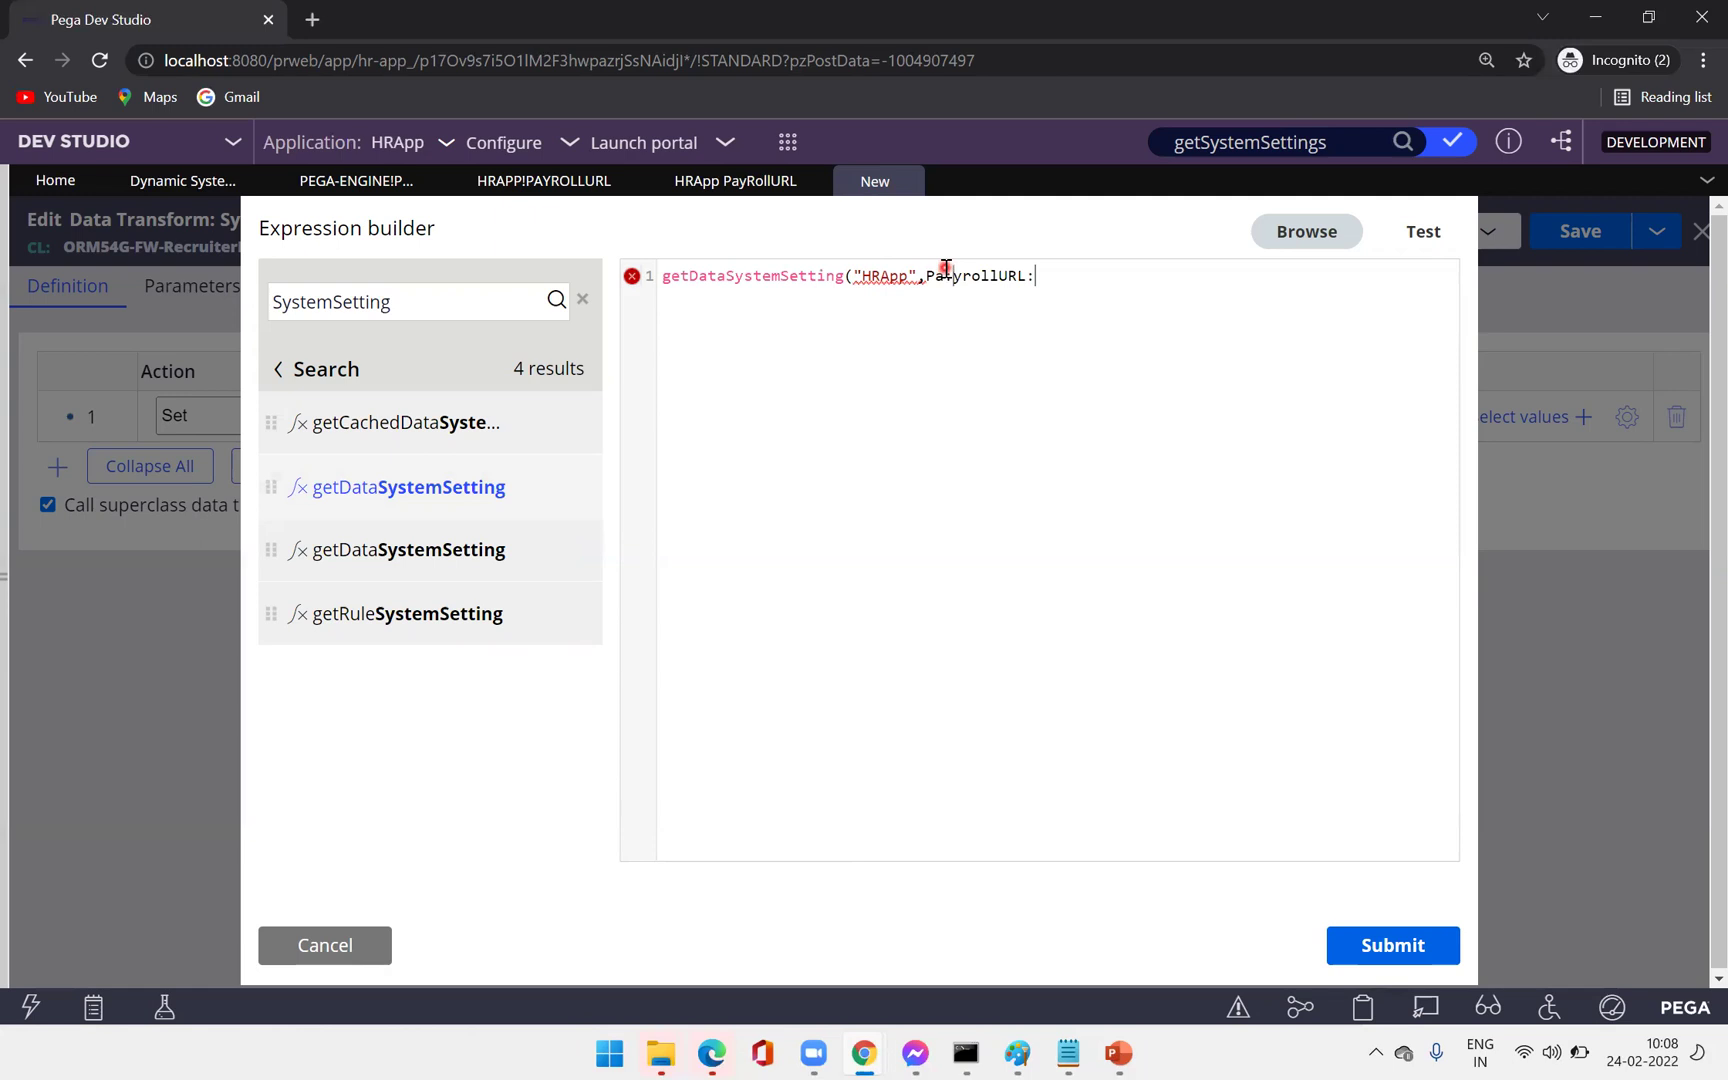
# Enclose the function's PayrollURL argument in double quotes and close the call with a parenthesis.
pyautogui.write('"(')
pyautogui.write('"Pa"')
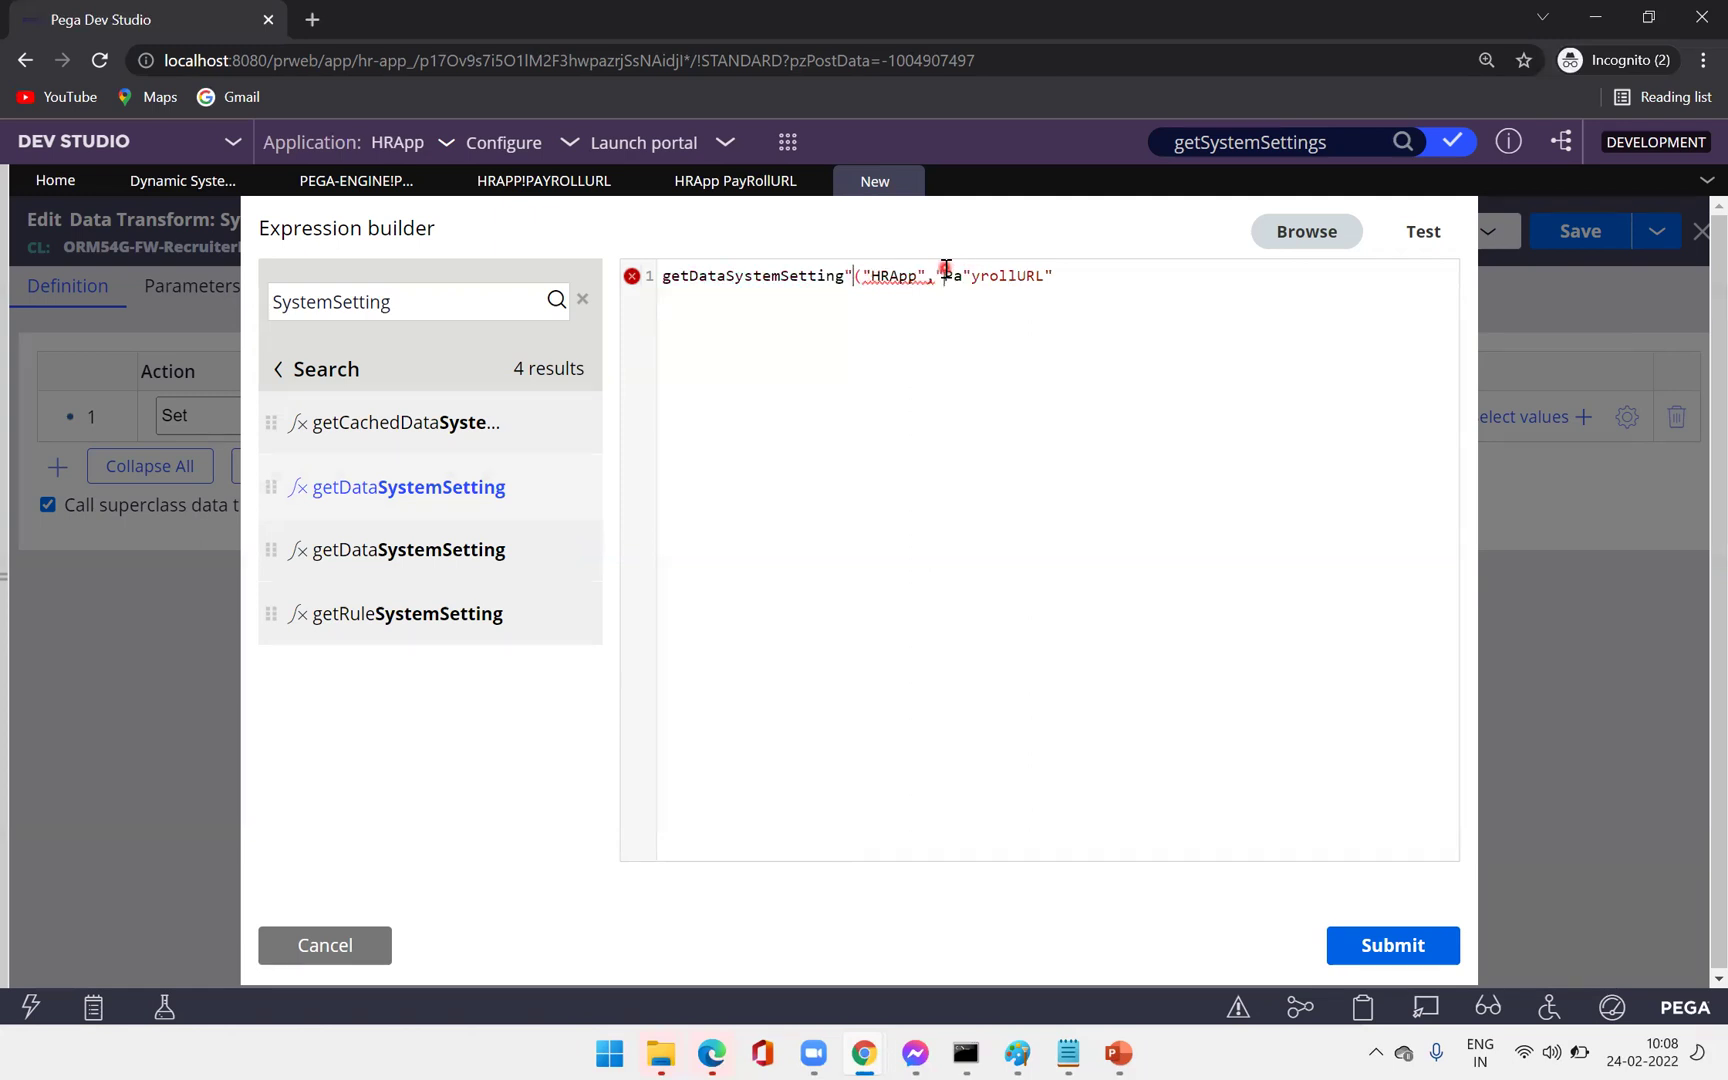
pyautogui.press('BackSpace')
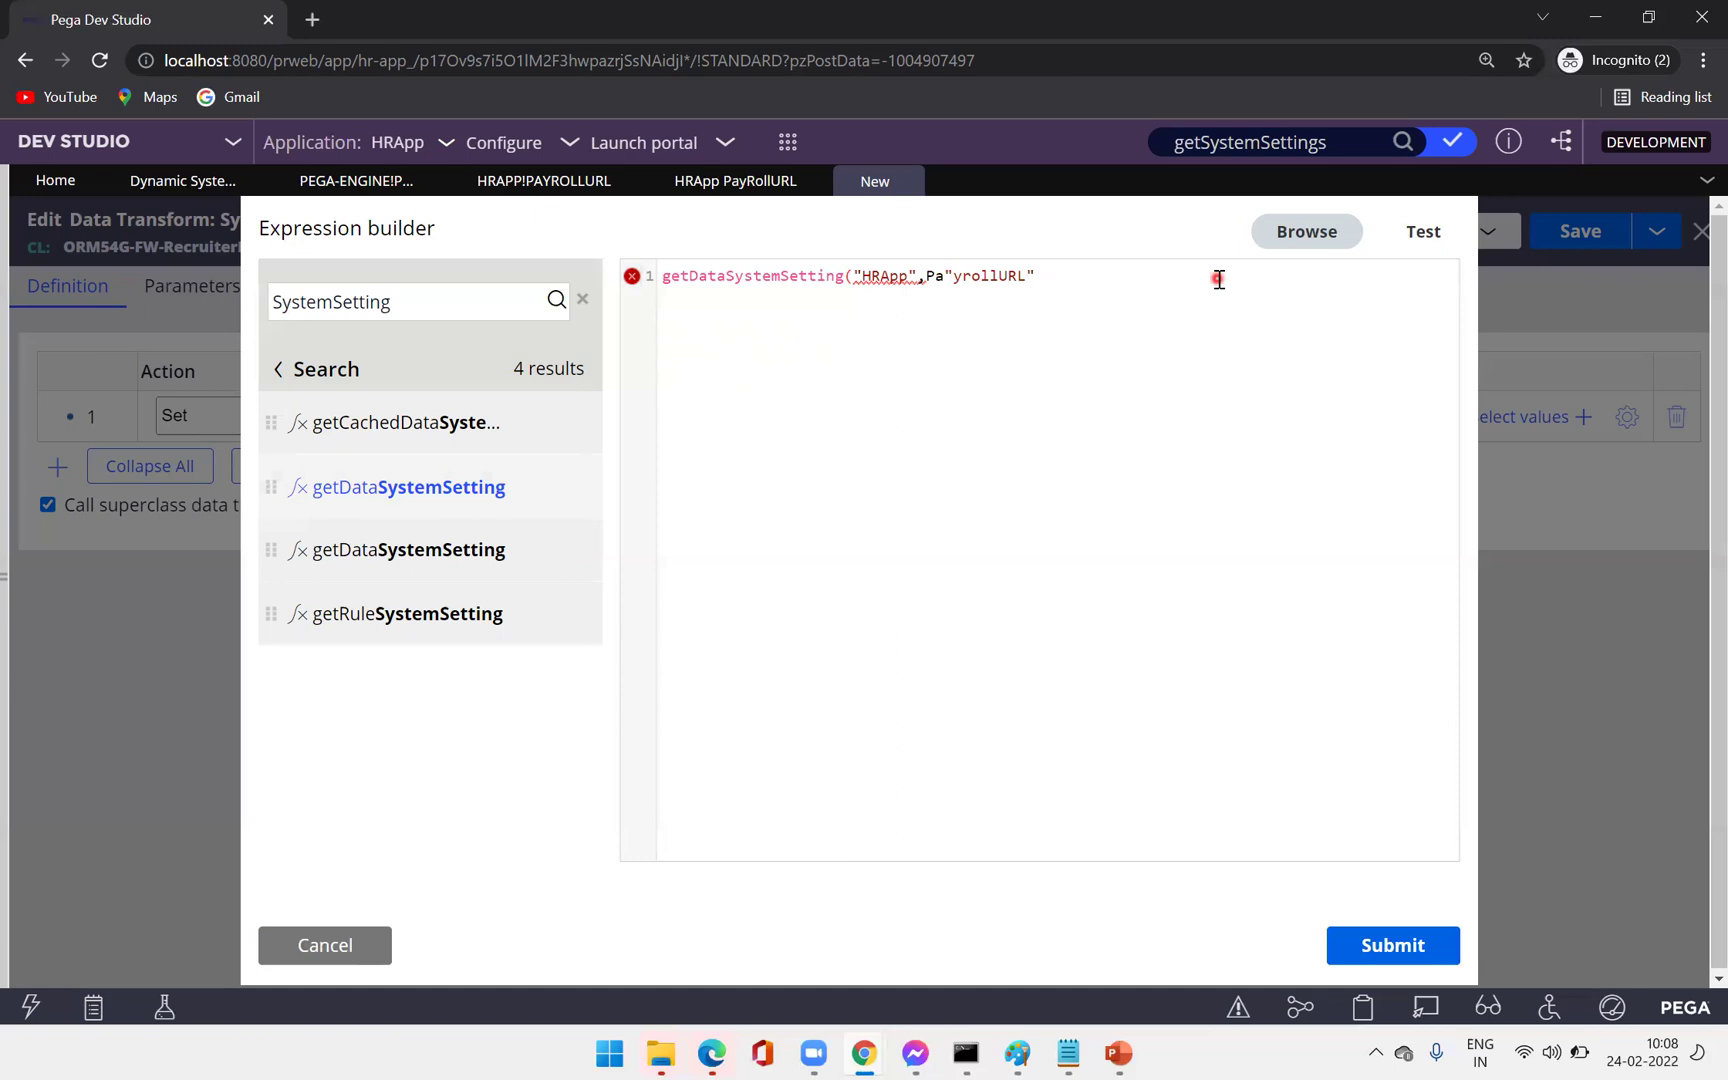
pyautogui.press('Delete')
pyautogui.press('Delete')
pyautogui.press('Delete')
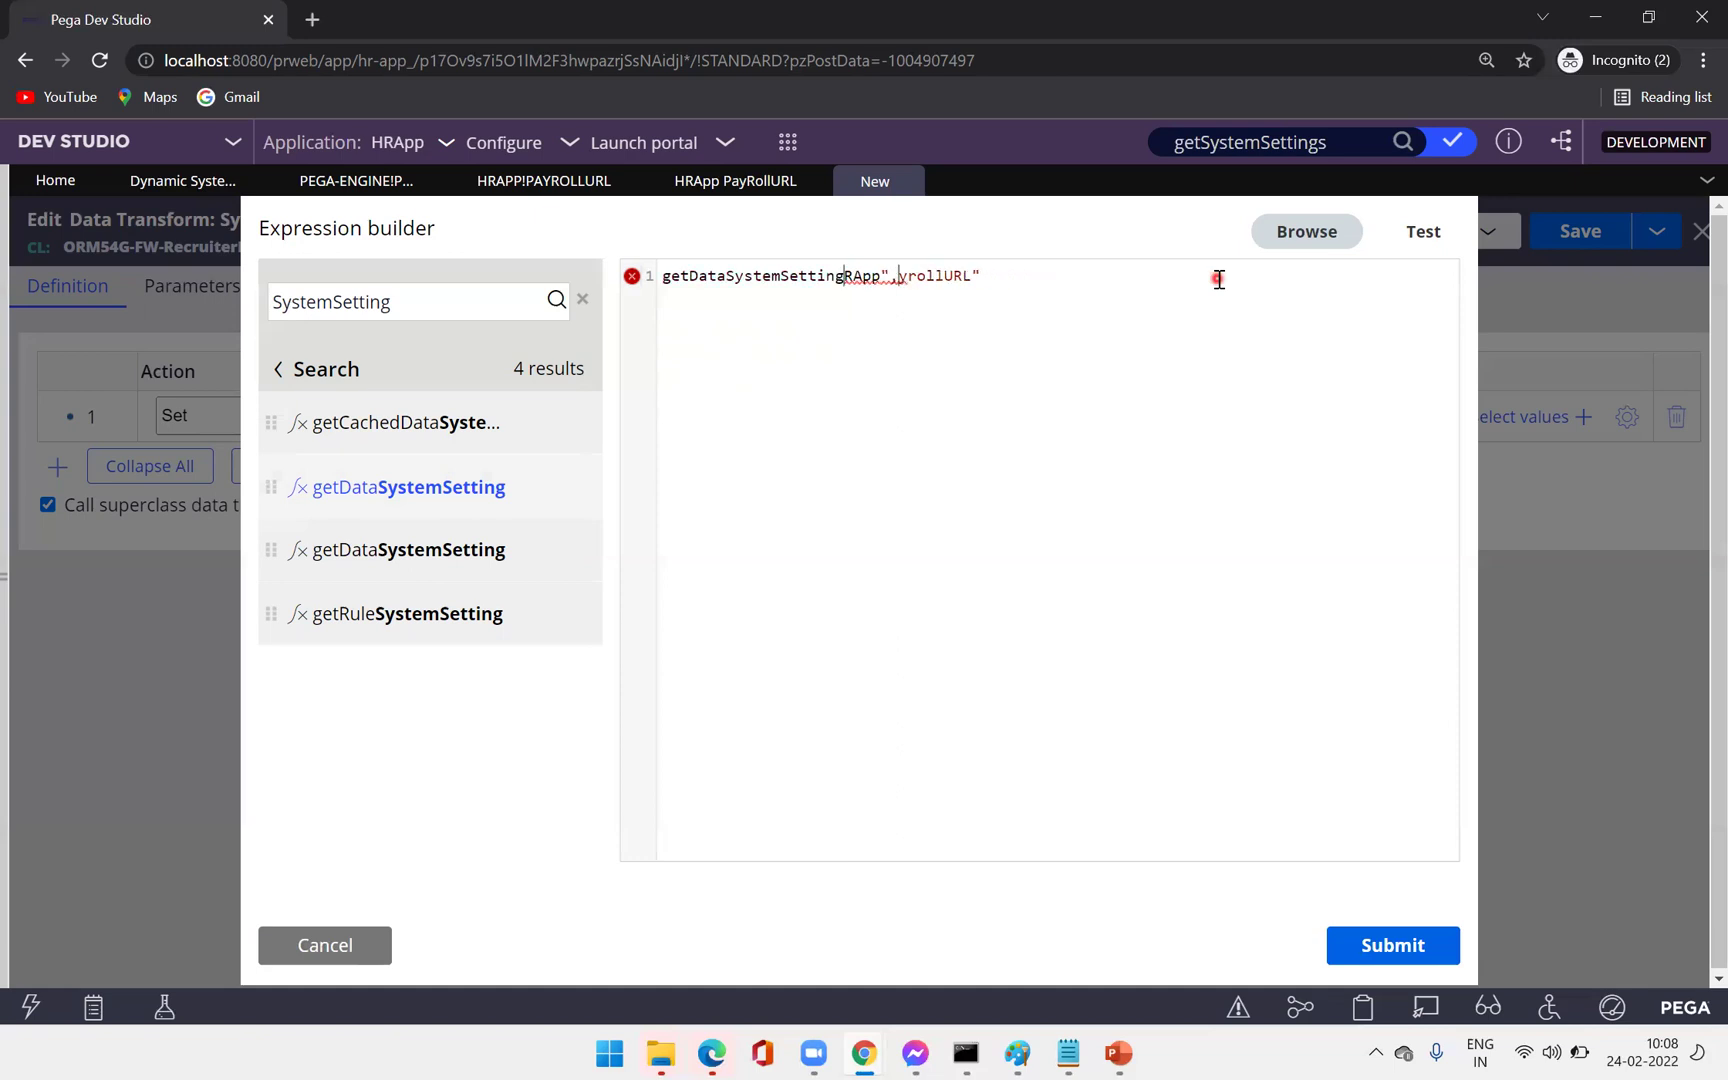
pyautogui.write('"Pa')
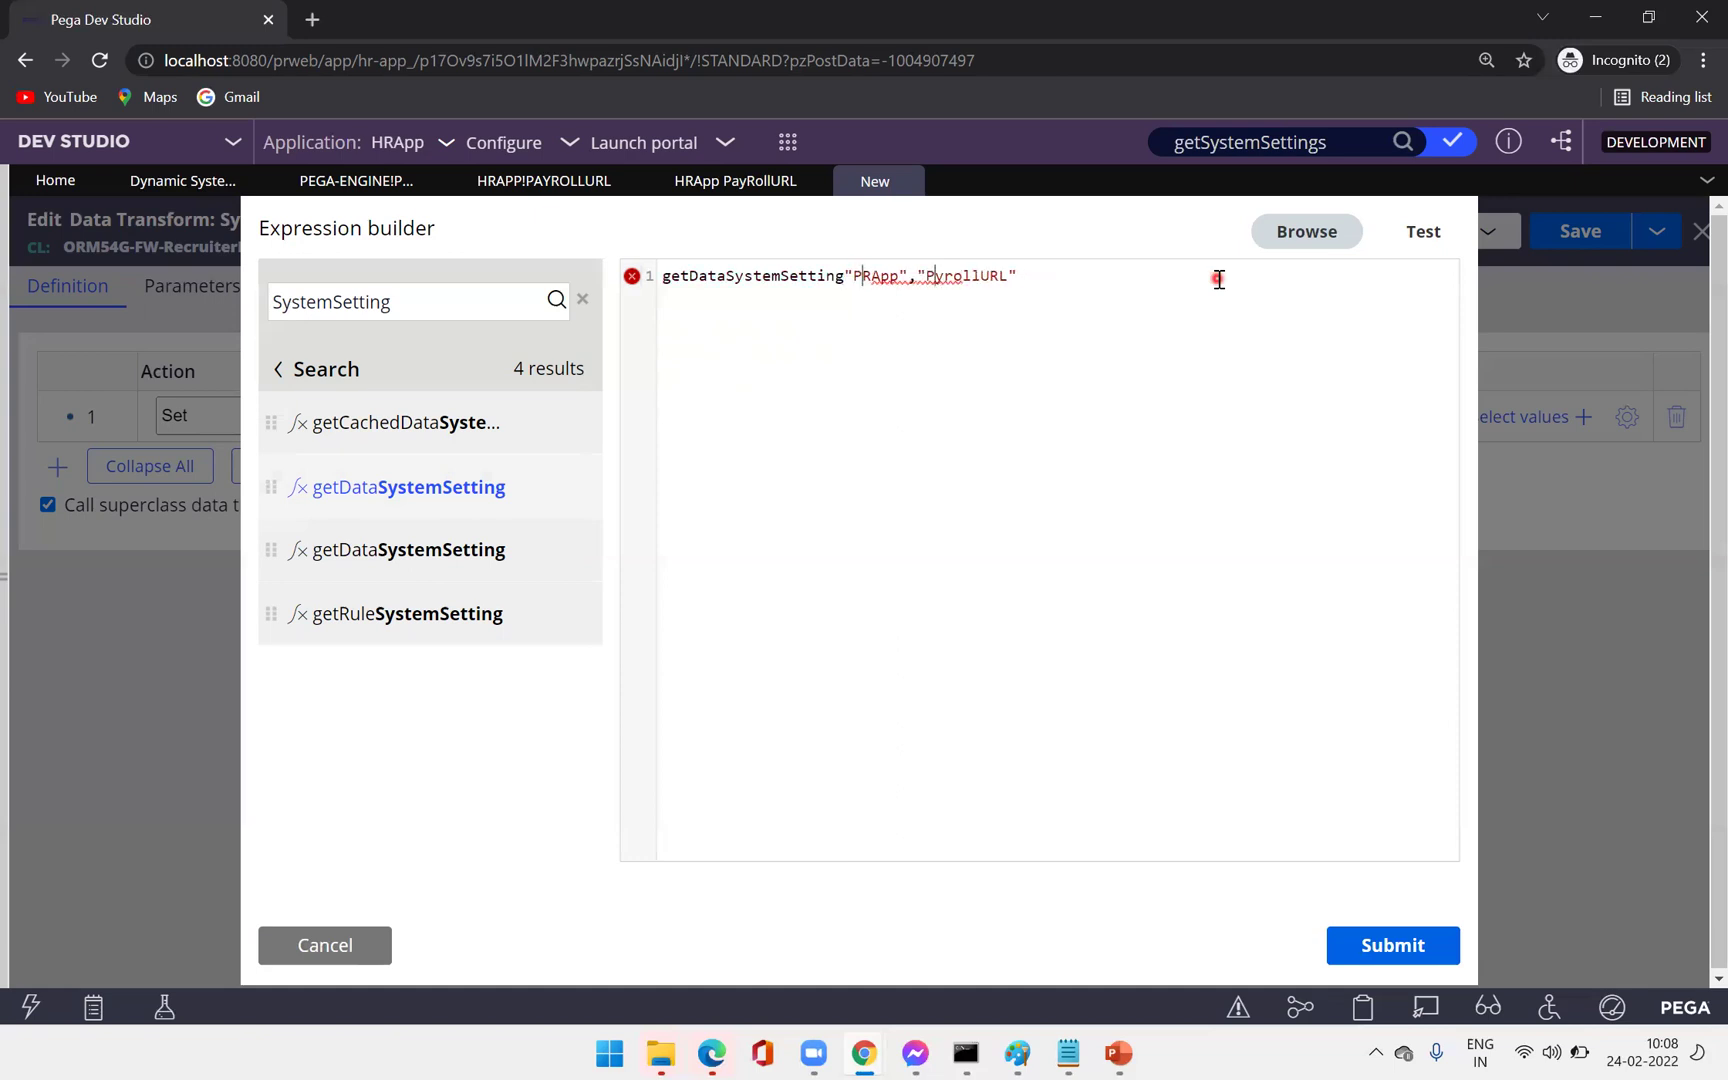
pyautogui.click(1218, 279)
pyautogui.press('Left')
pyautogui.press('Left')
pyautogui.press('Left')
pyautogui.press('BackSpace')
pyautogui.click(1260, 378)
pyautogui.write(')')
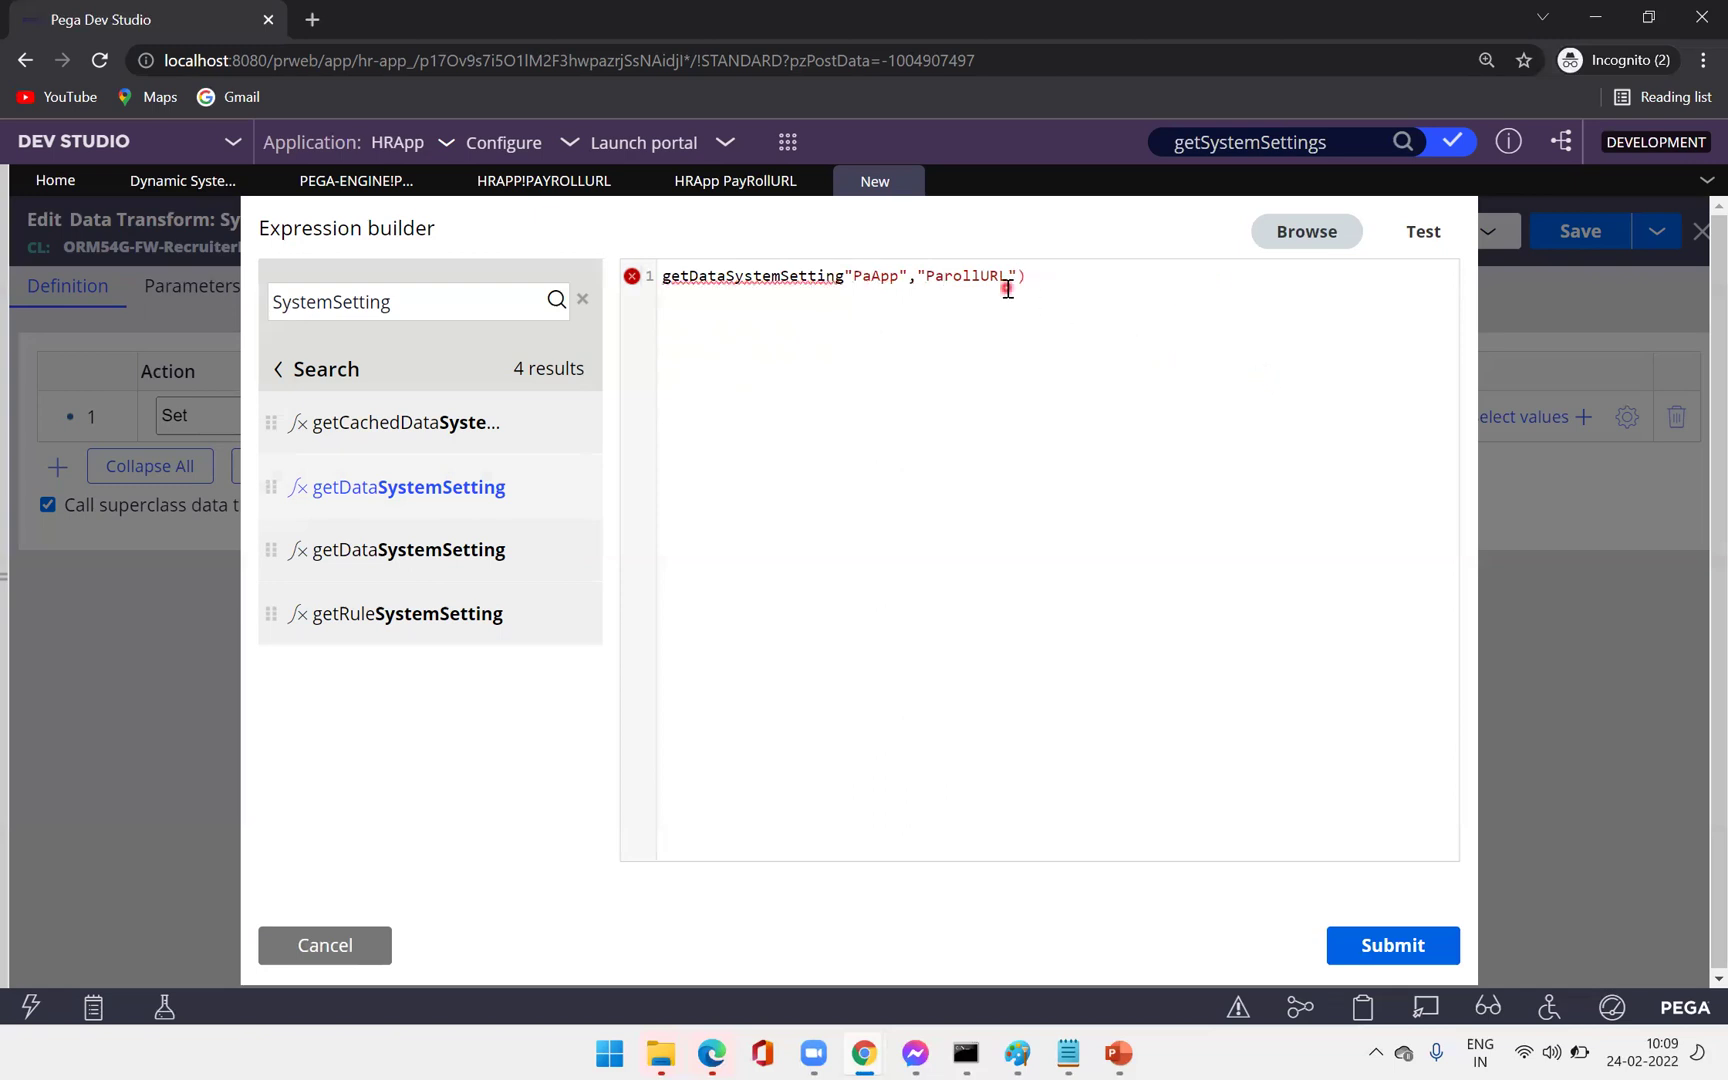
# Correct the call's arguments to "HRApp" and "PayrollURL" and test the expression.
pyautogui.click(870, 278)
pyautogui.press('BackSpace')
pyautogui.press('BackSpace')
pyautogui.write('HR')
pyautogui.click(941, 279)
pyautogui.click(1089, 290)
pyautogui.write('y')
pyautogui.click(1424, 236)
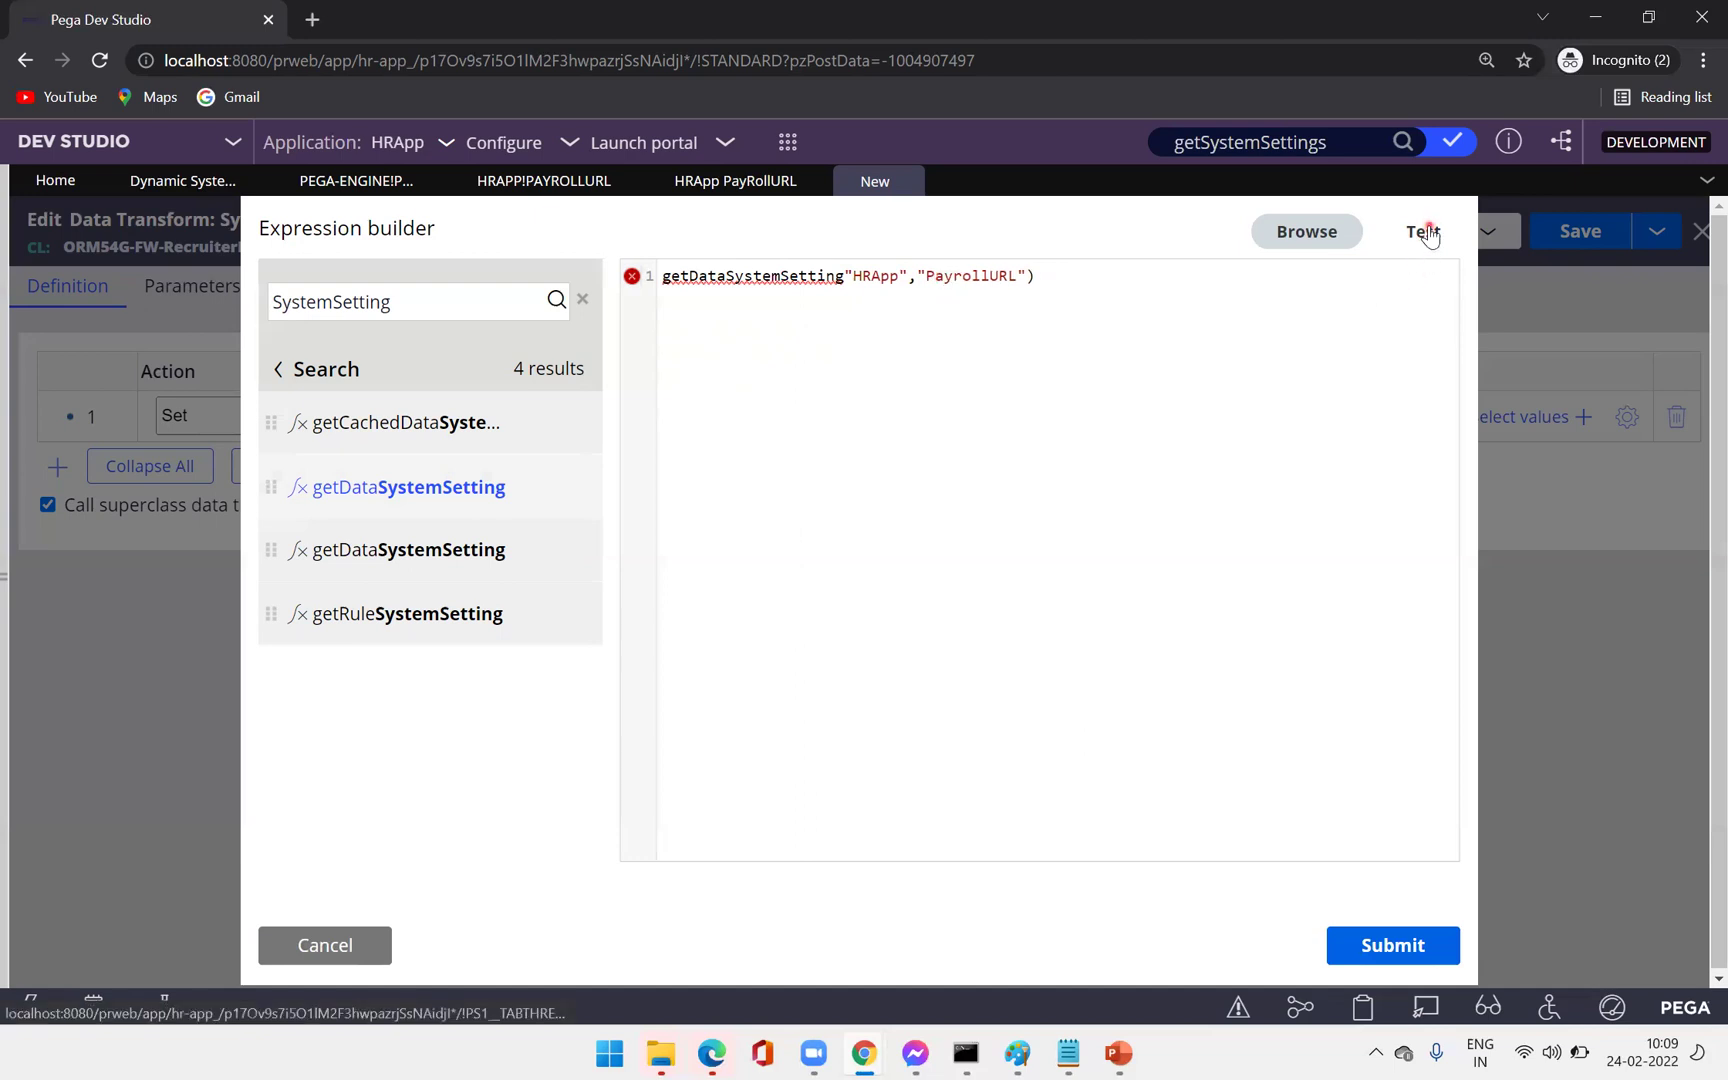
pyautogui.click(1428, 227)
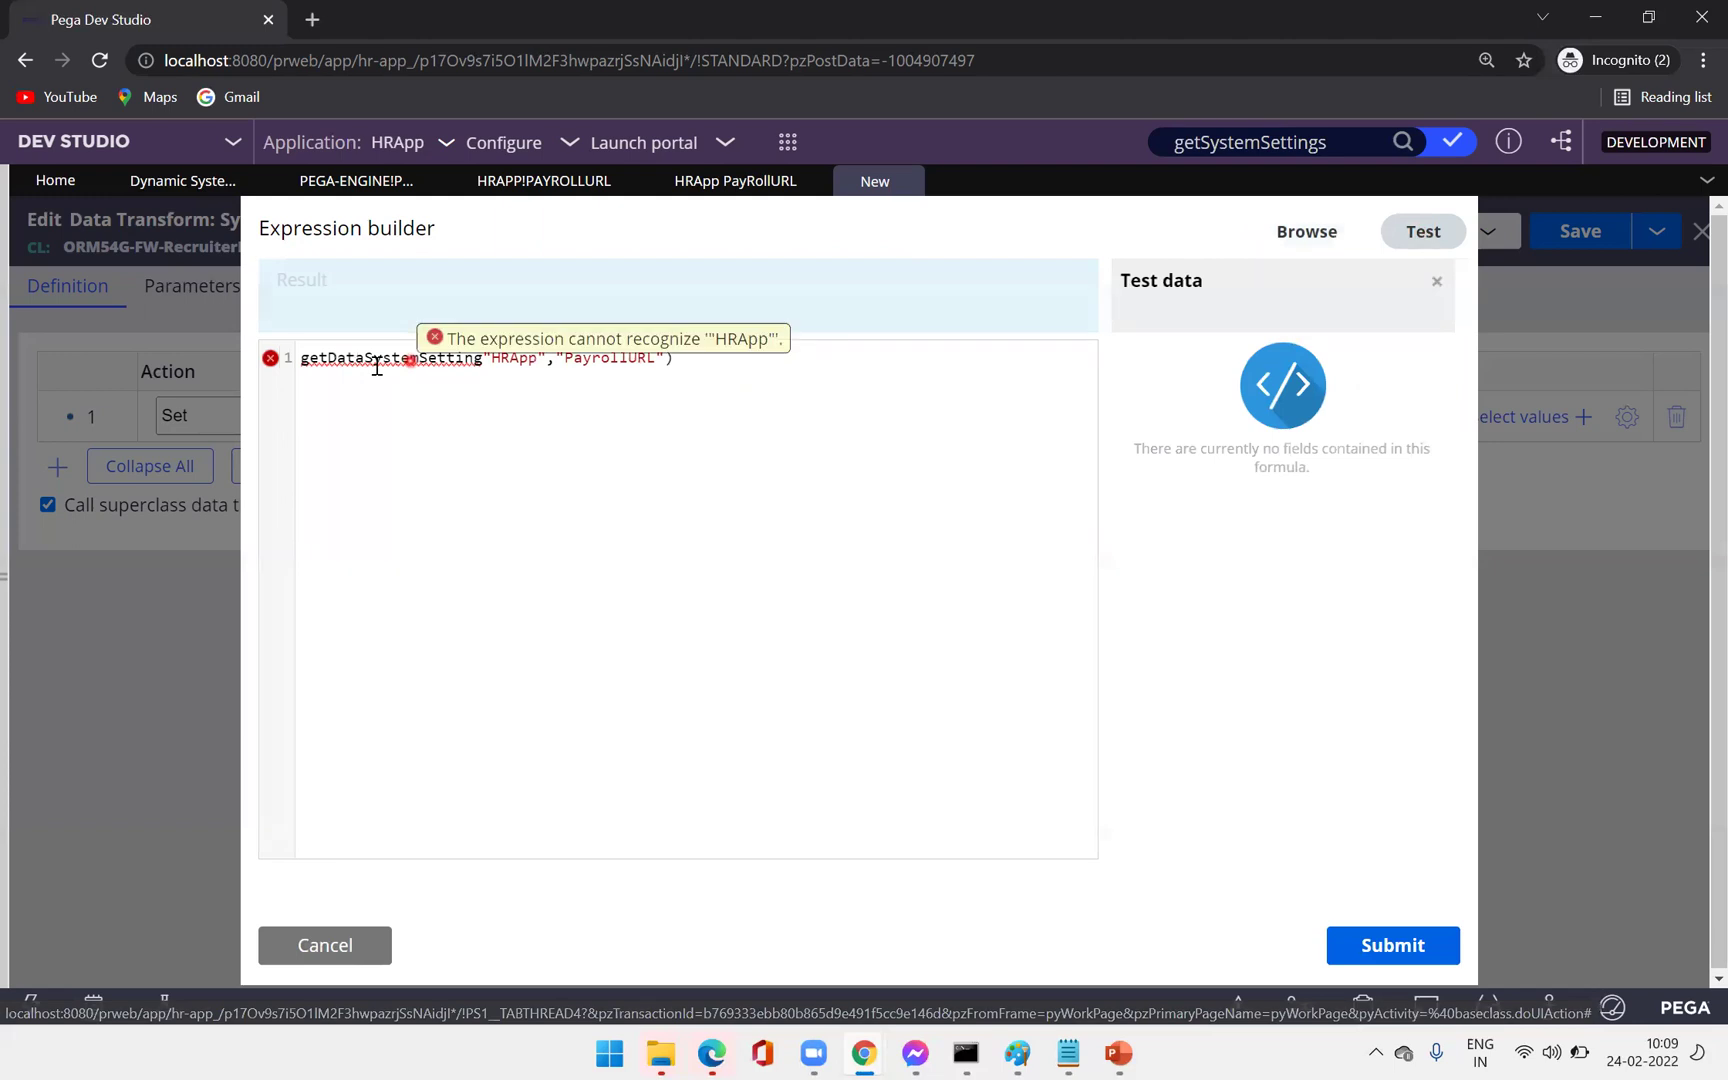
# Prefix the getDataSystemSetting function with @ and insert the opening parenthesis before its arguments.
pyautogui.click(304, 362)
pyautogui.click(645, 389)
pyautogui.write('@')
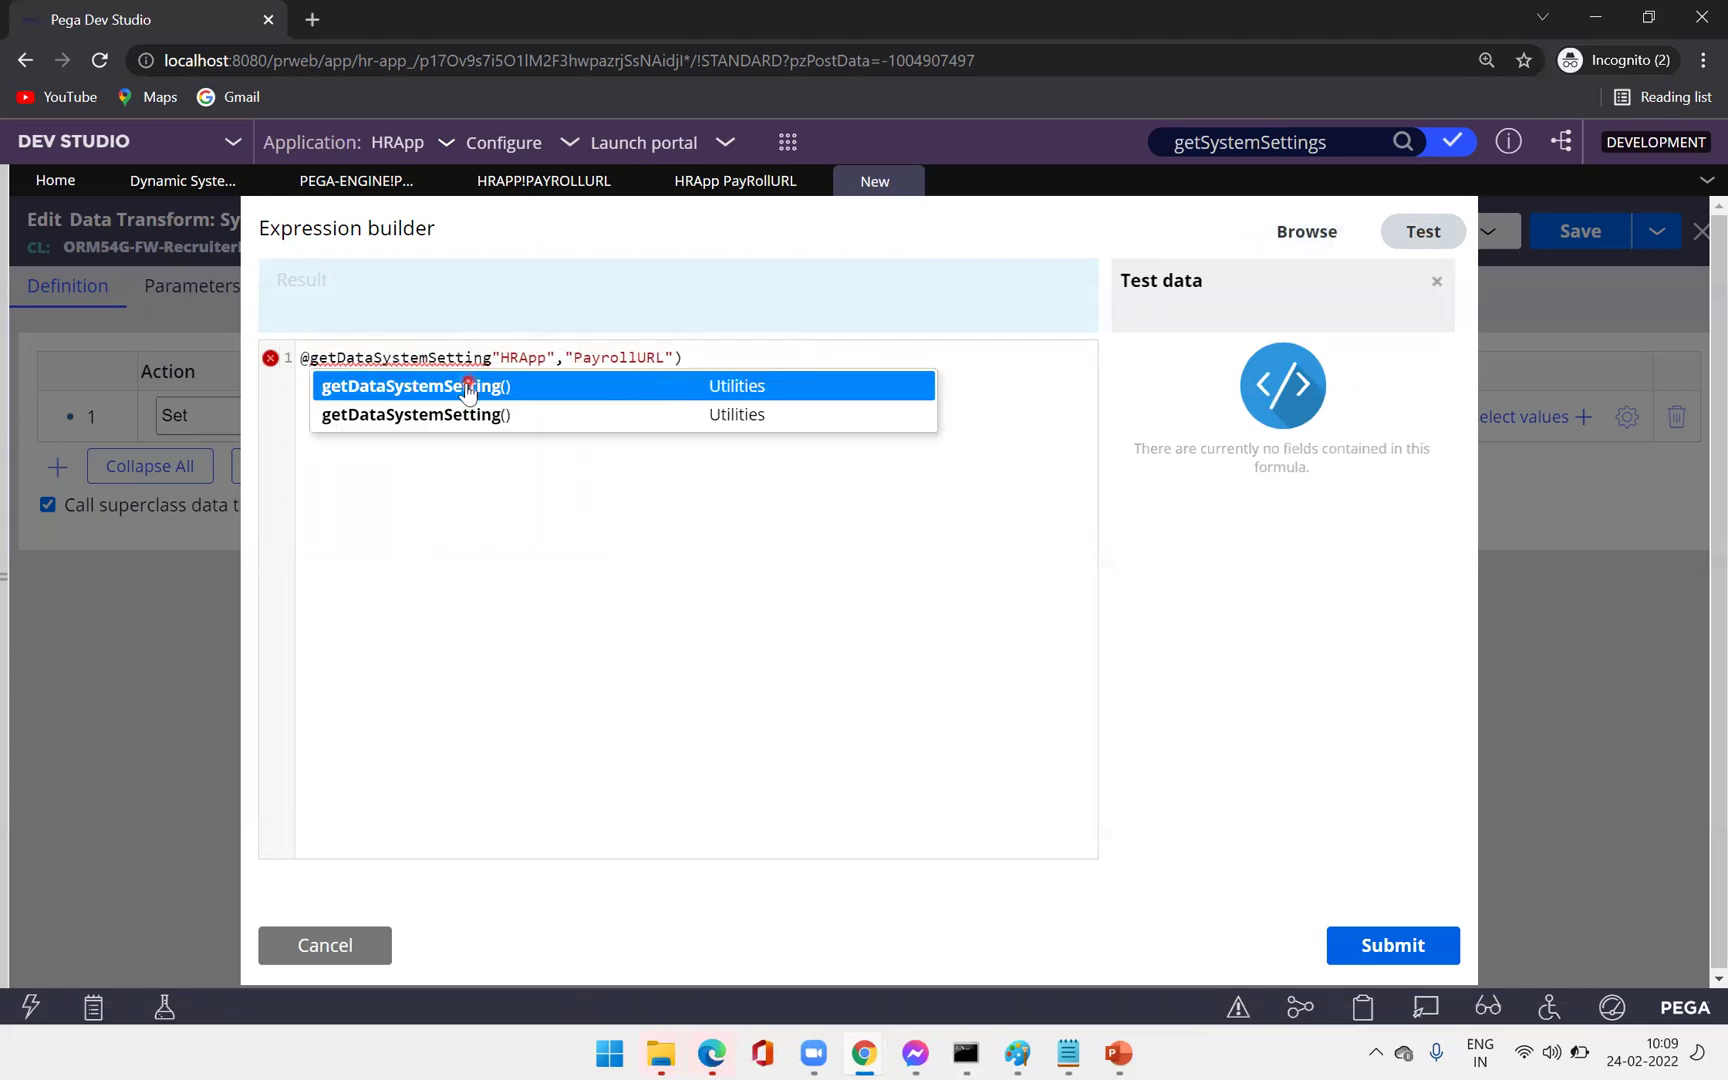
pyautogui.click(563, 503)
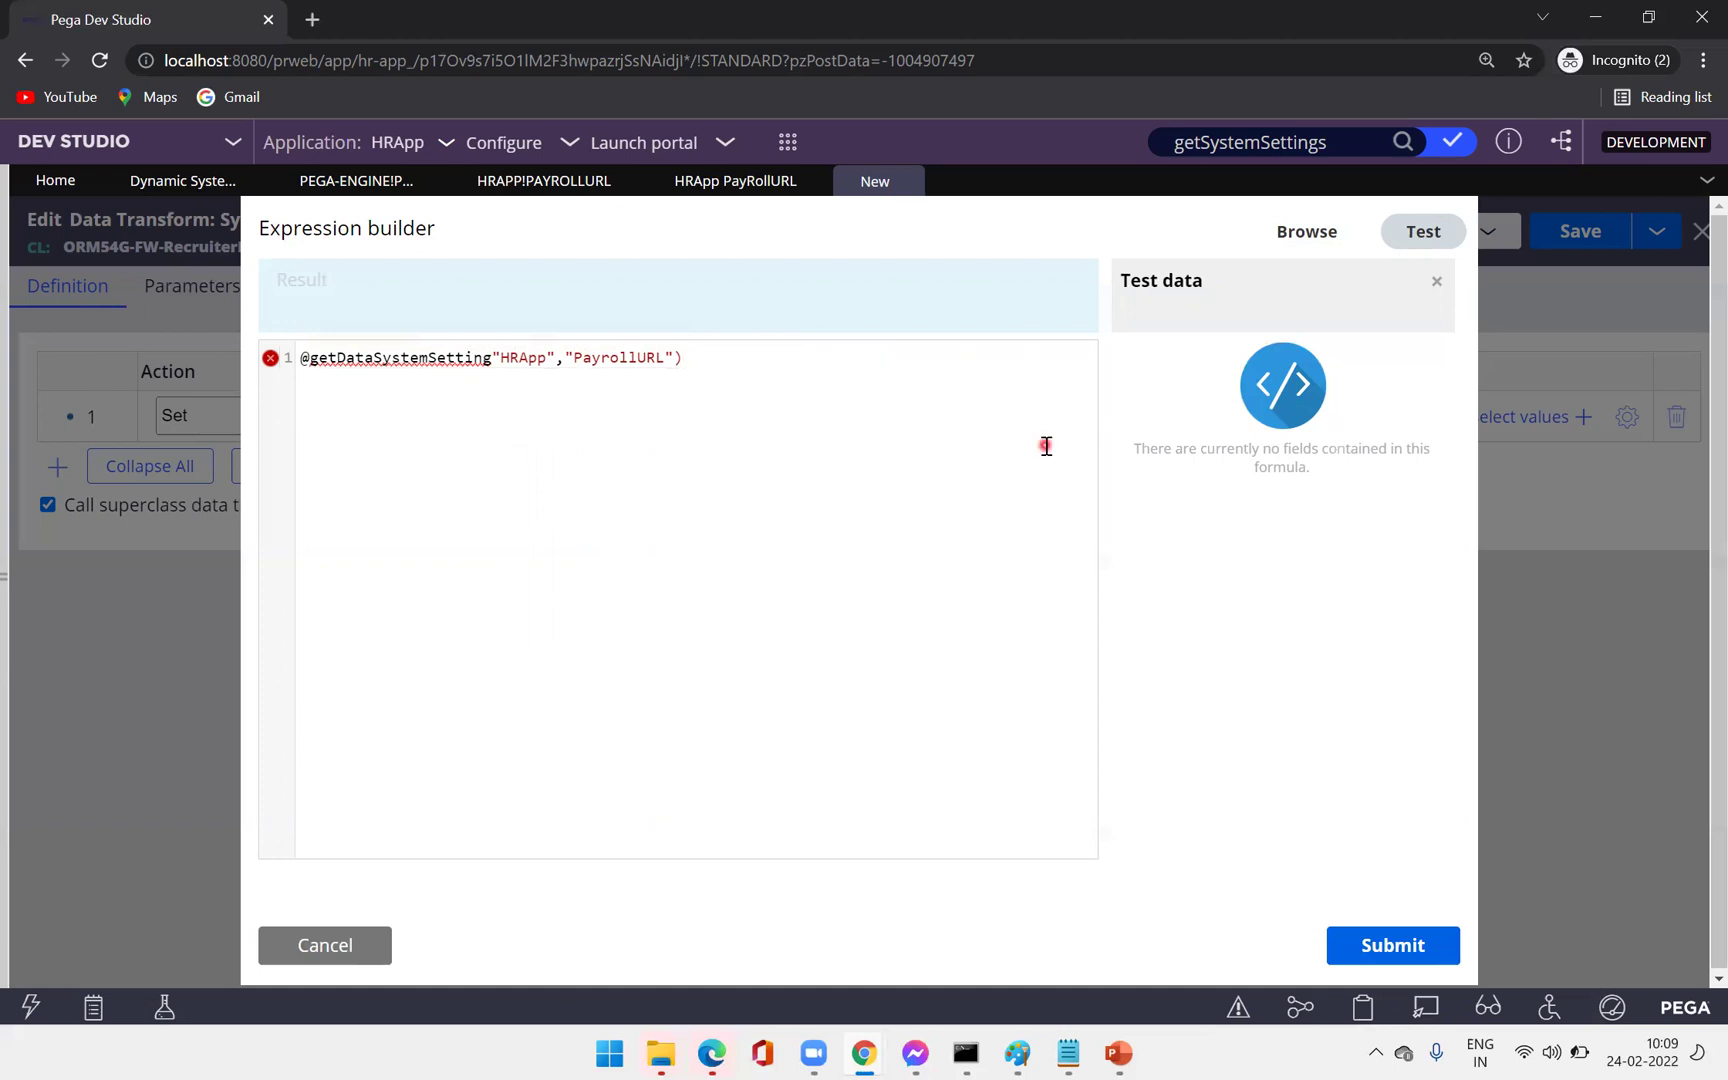
pyautogui.click(1413, 234)
pyautogui.click(1265, 240)
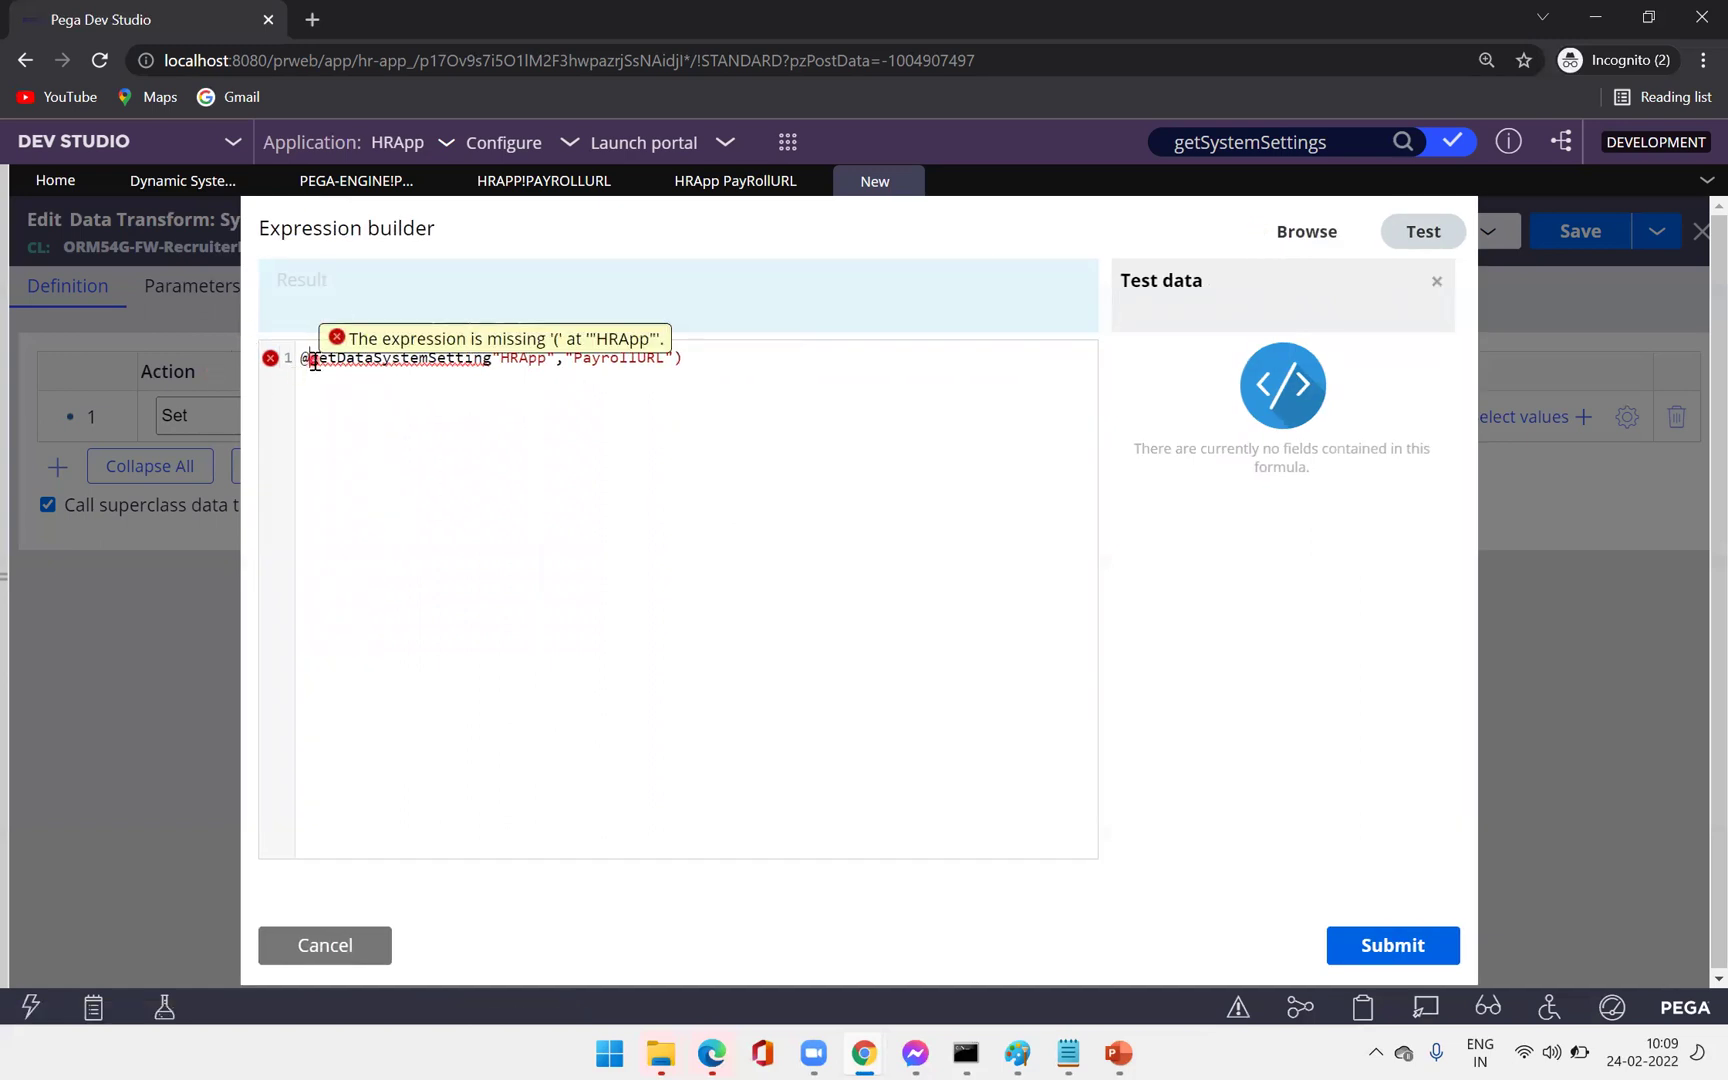
pyautogui.moveTo(314, 363)
pyautogui.click(491, 358)
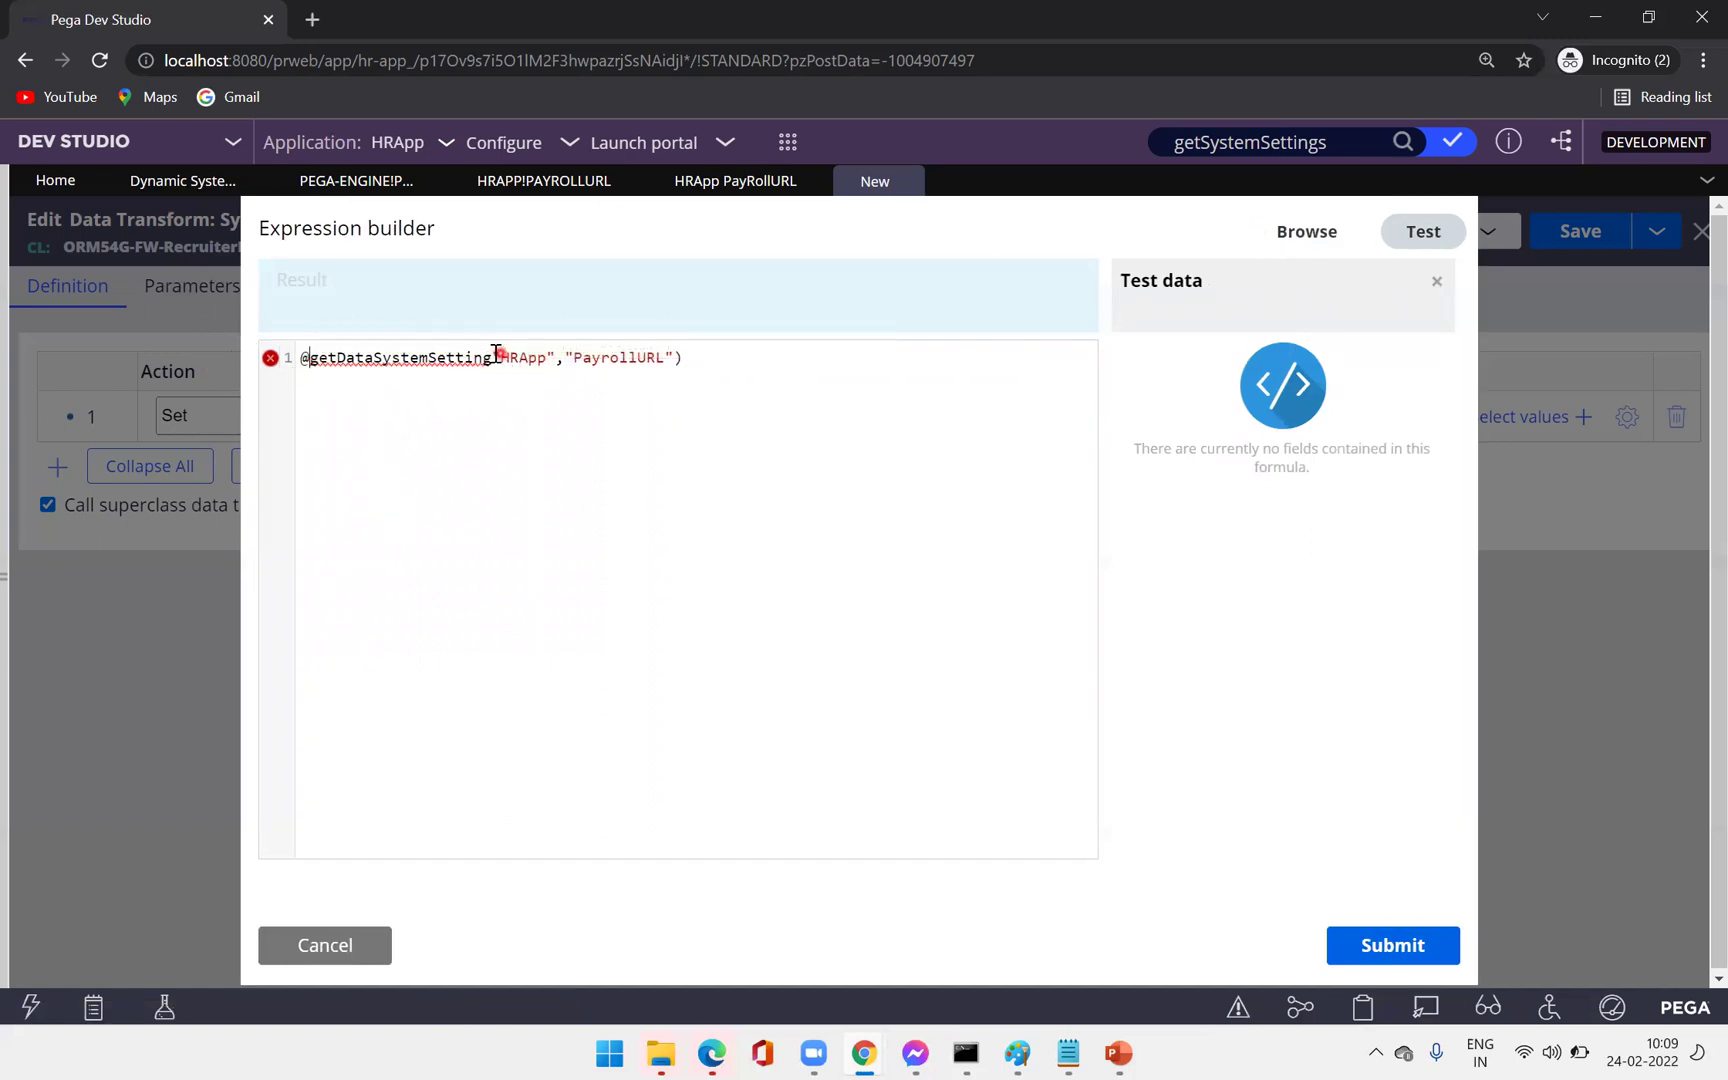
pyautogui.write('(')
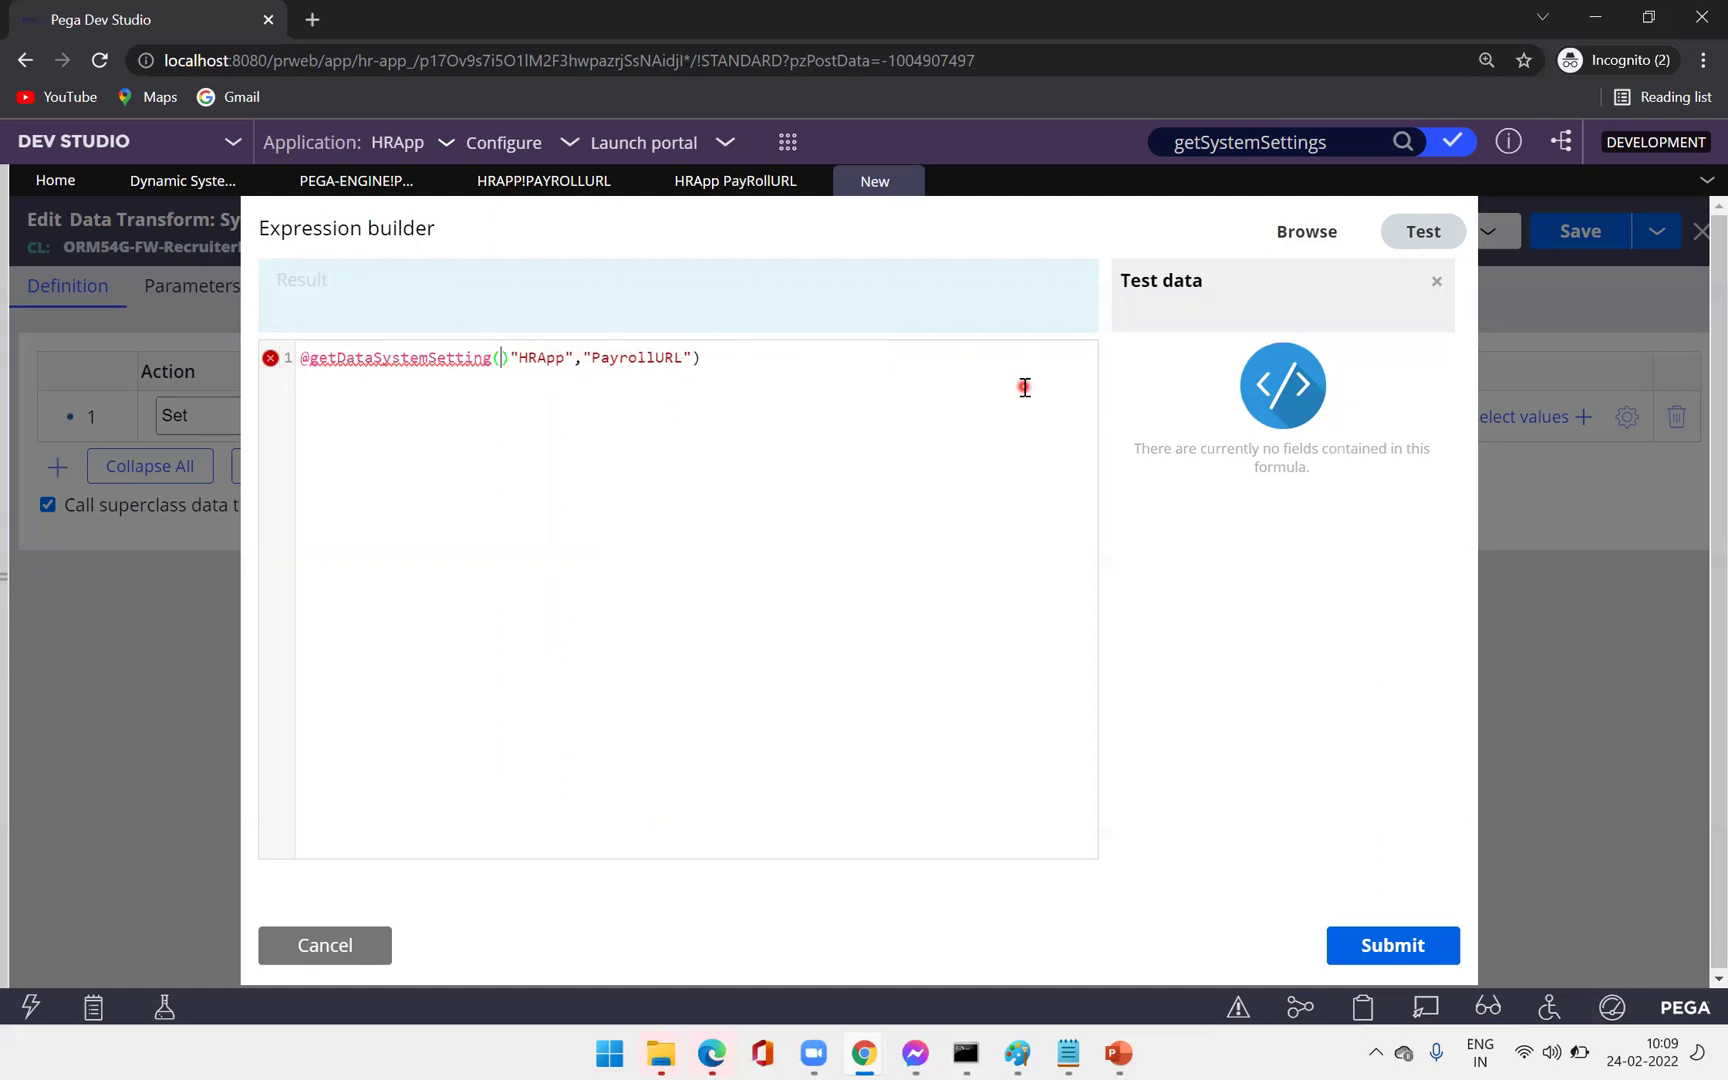
pyautogui.press('Delete')
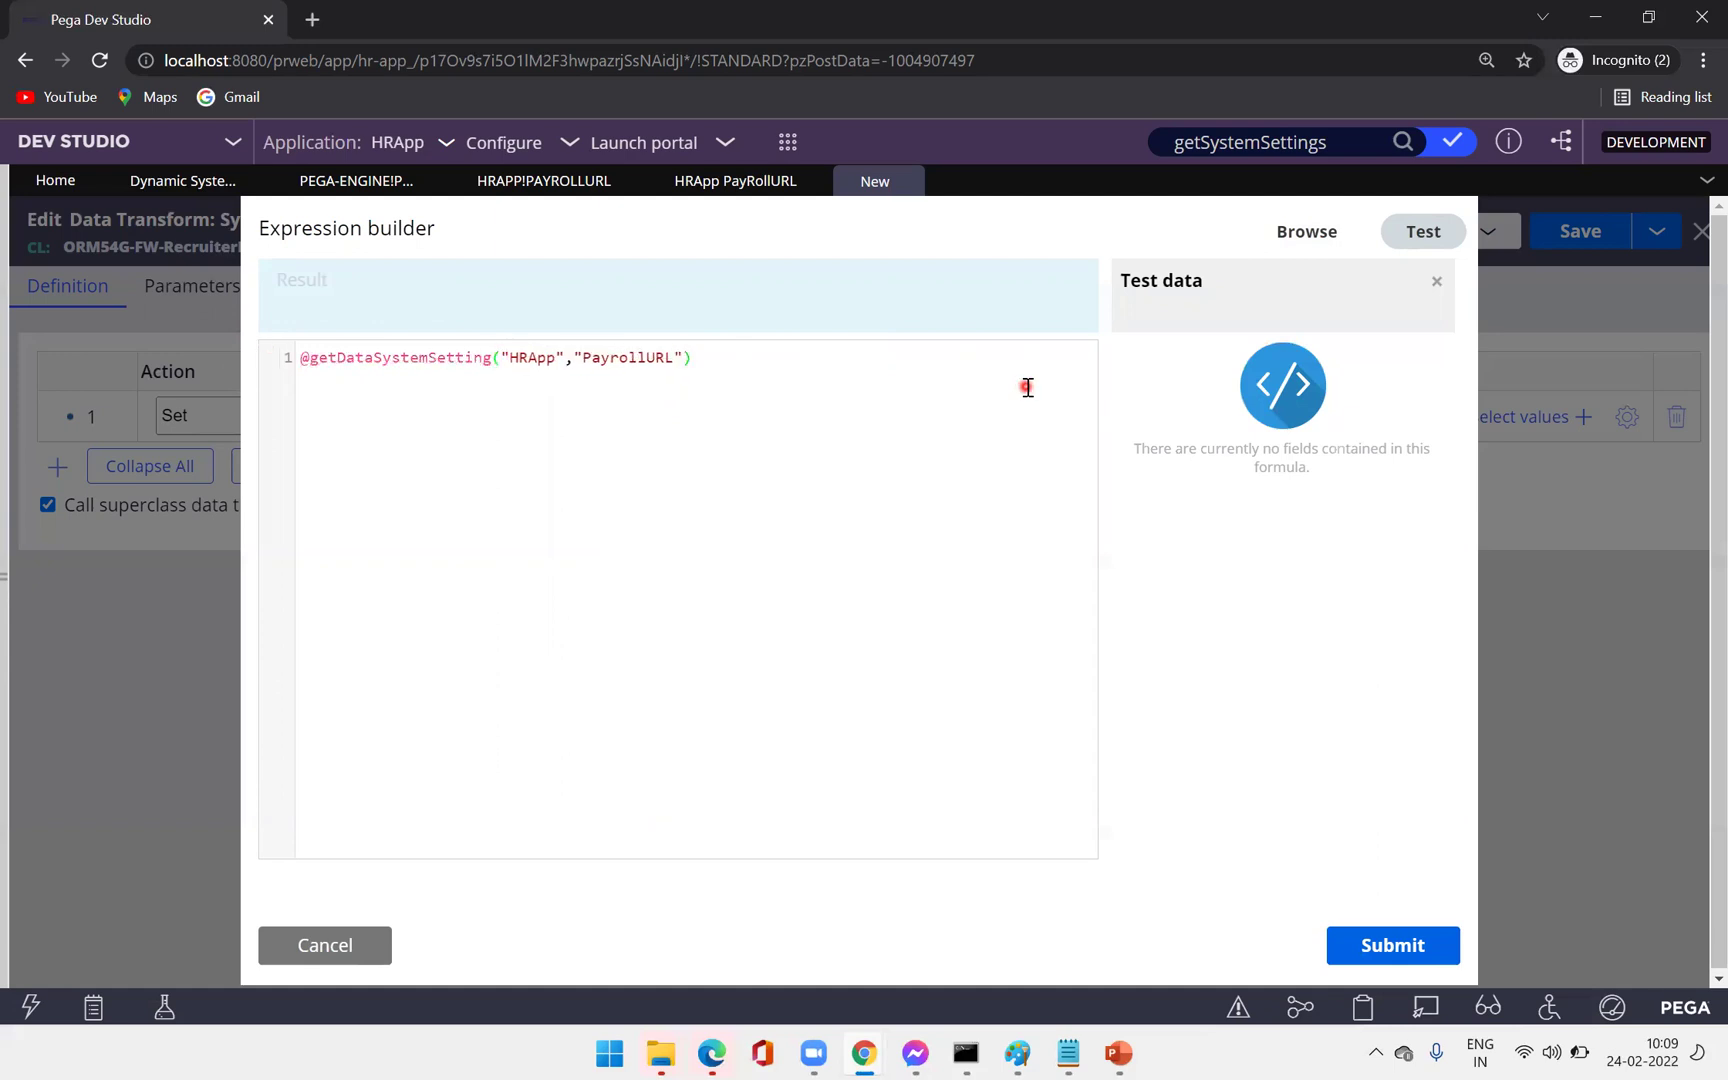
# Test the getDataSystemSetting expression and compare its result with the value in the HRApp Payroll URL dynamic system setting.
pyautogui.click(1425, 231)
pyautogui.click(1236, 236)
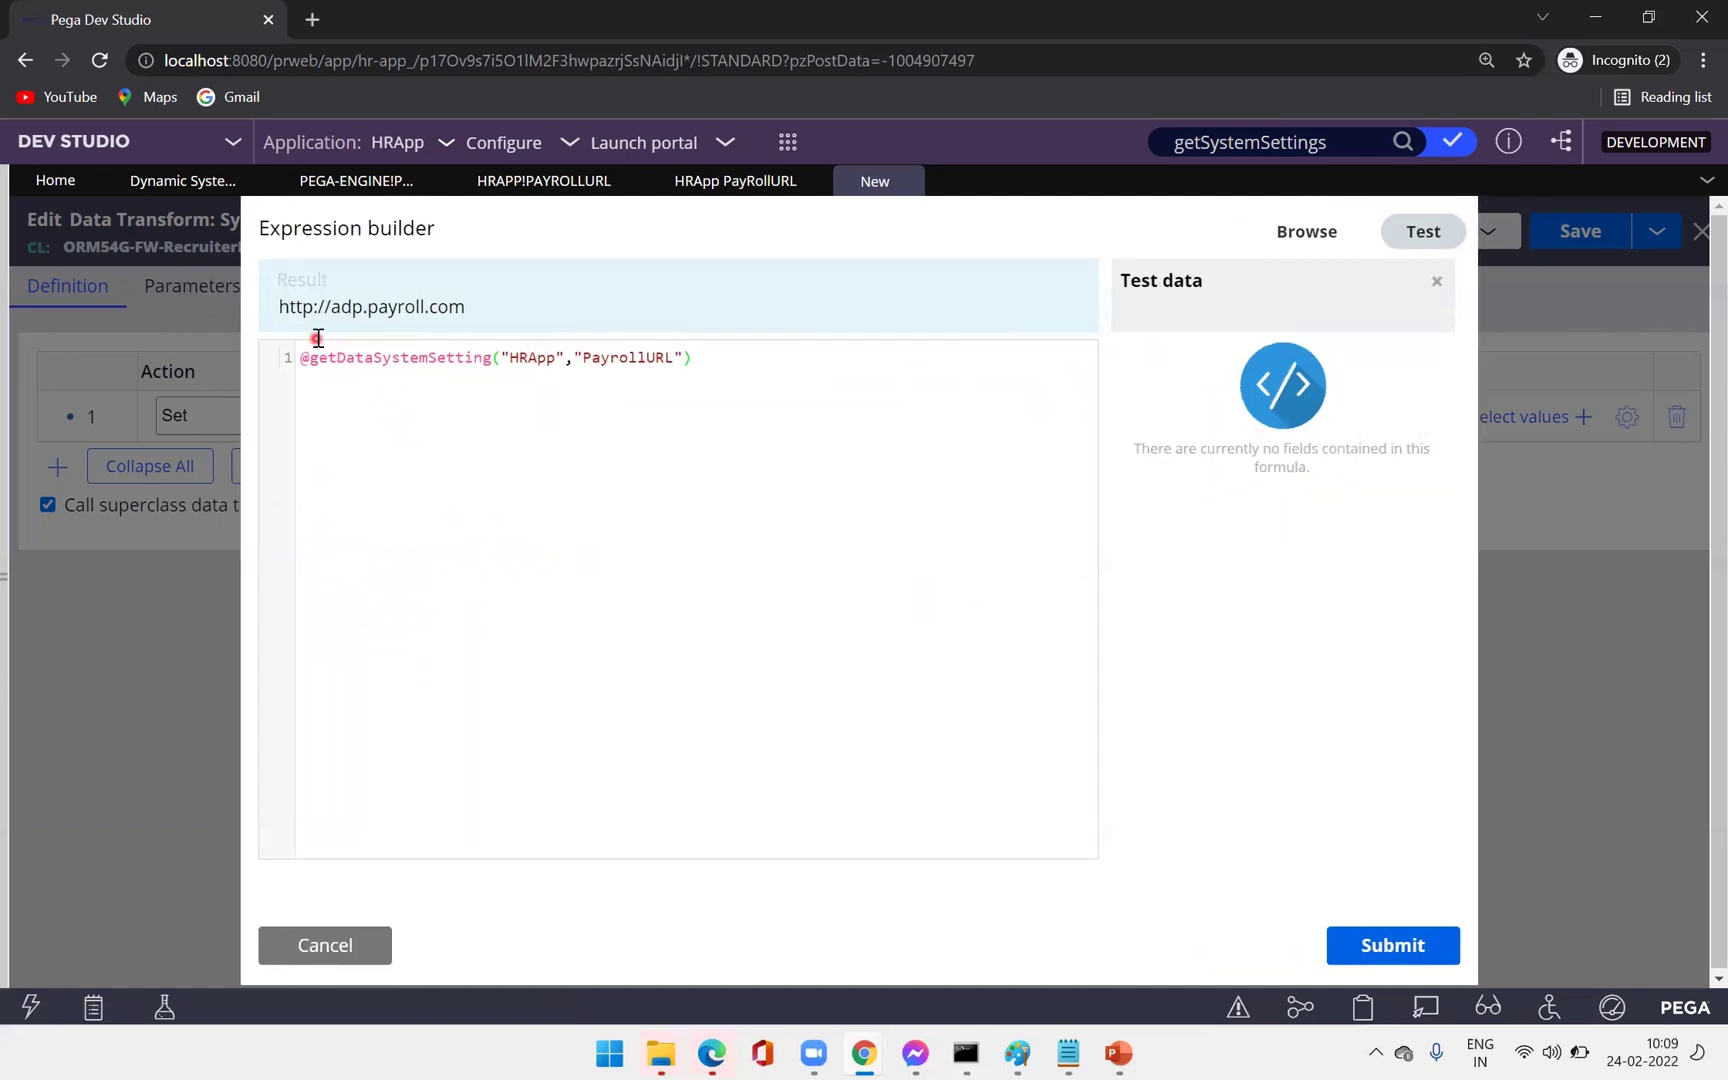
pyautogui.click(548, 198)
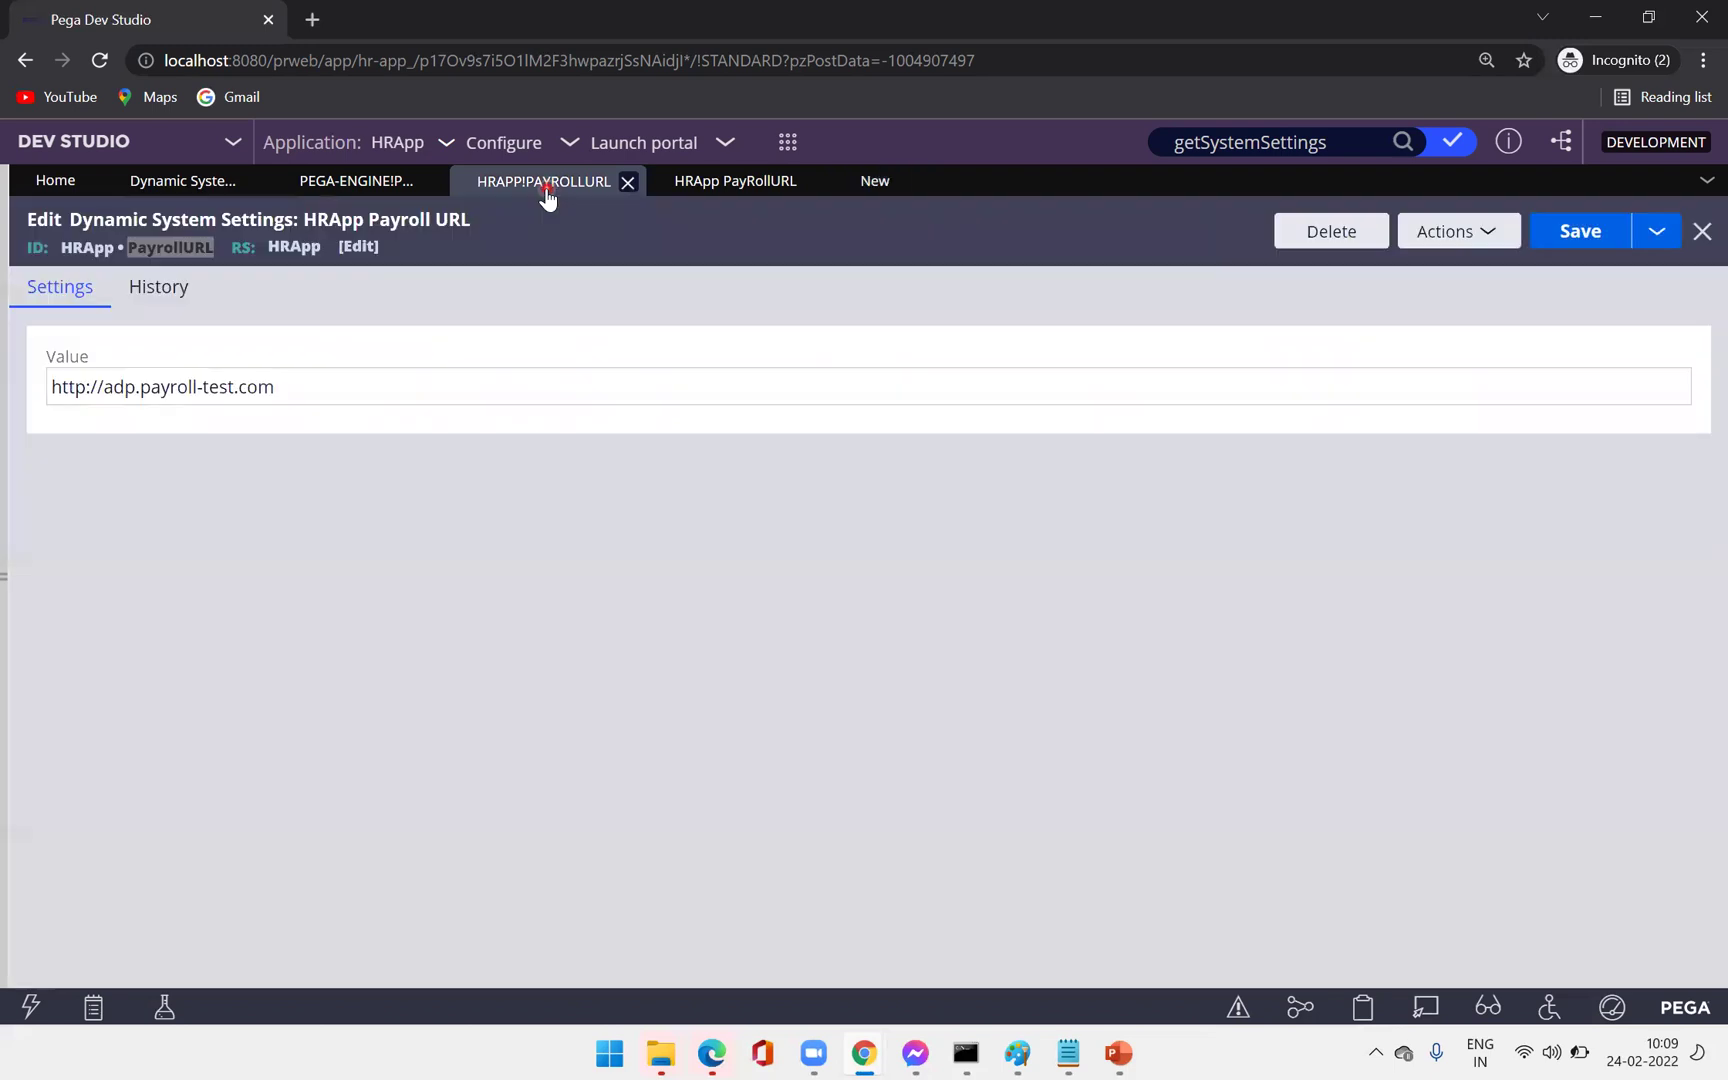
pyautogui.click(866, 182)
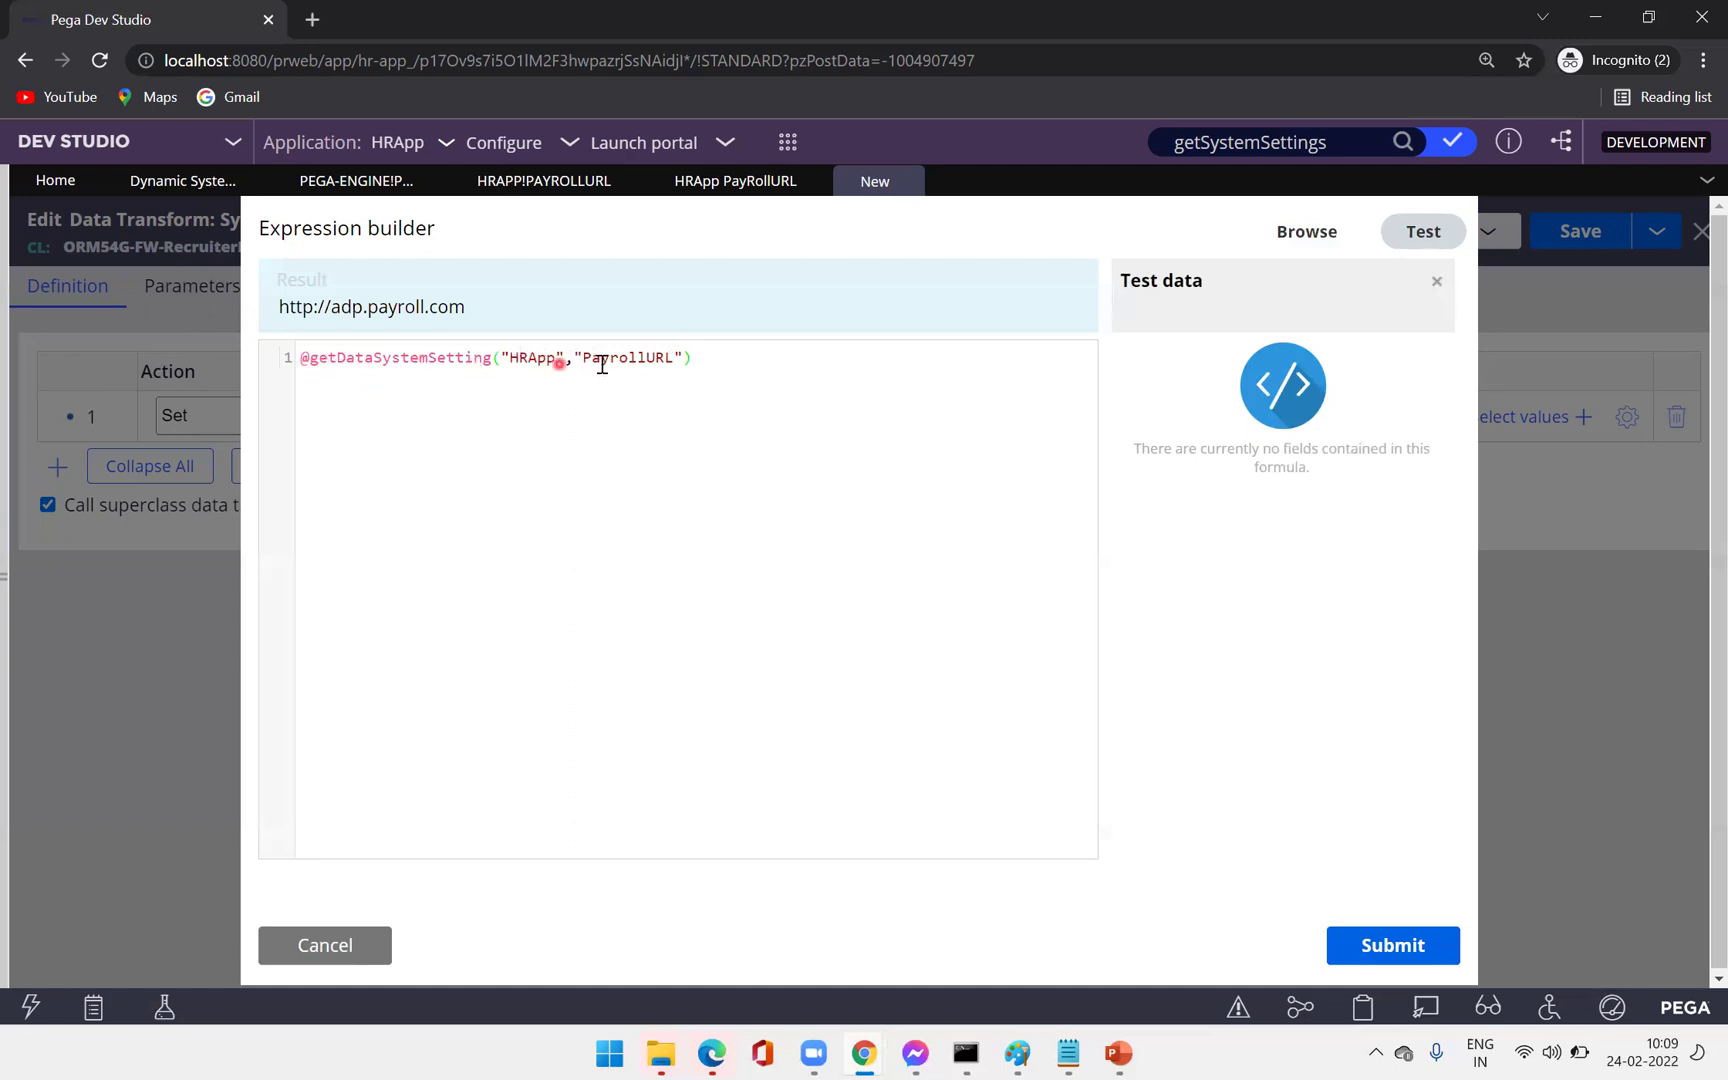
# Replace the whole expression with a call to the getRuleSystemSetting function from the Utilities library.
pyautogui.tripleClick(432, 357)
pyautogui.write('g')
pyautogui.press('BackSpace')
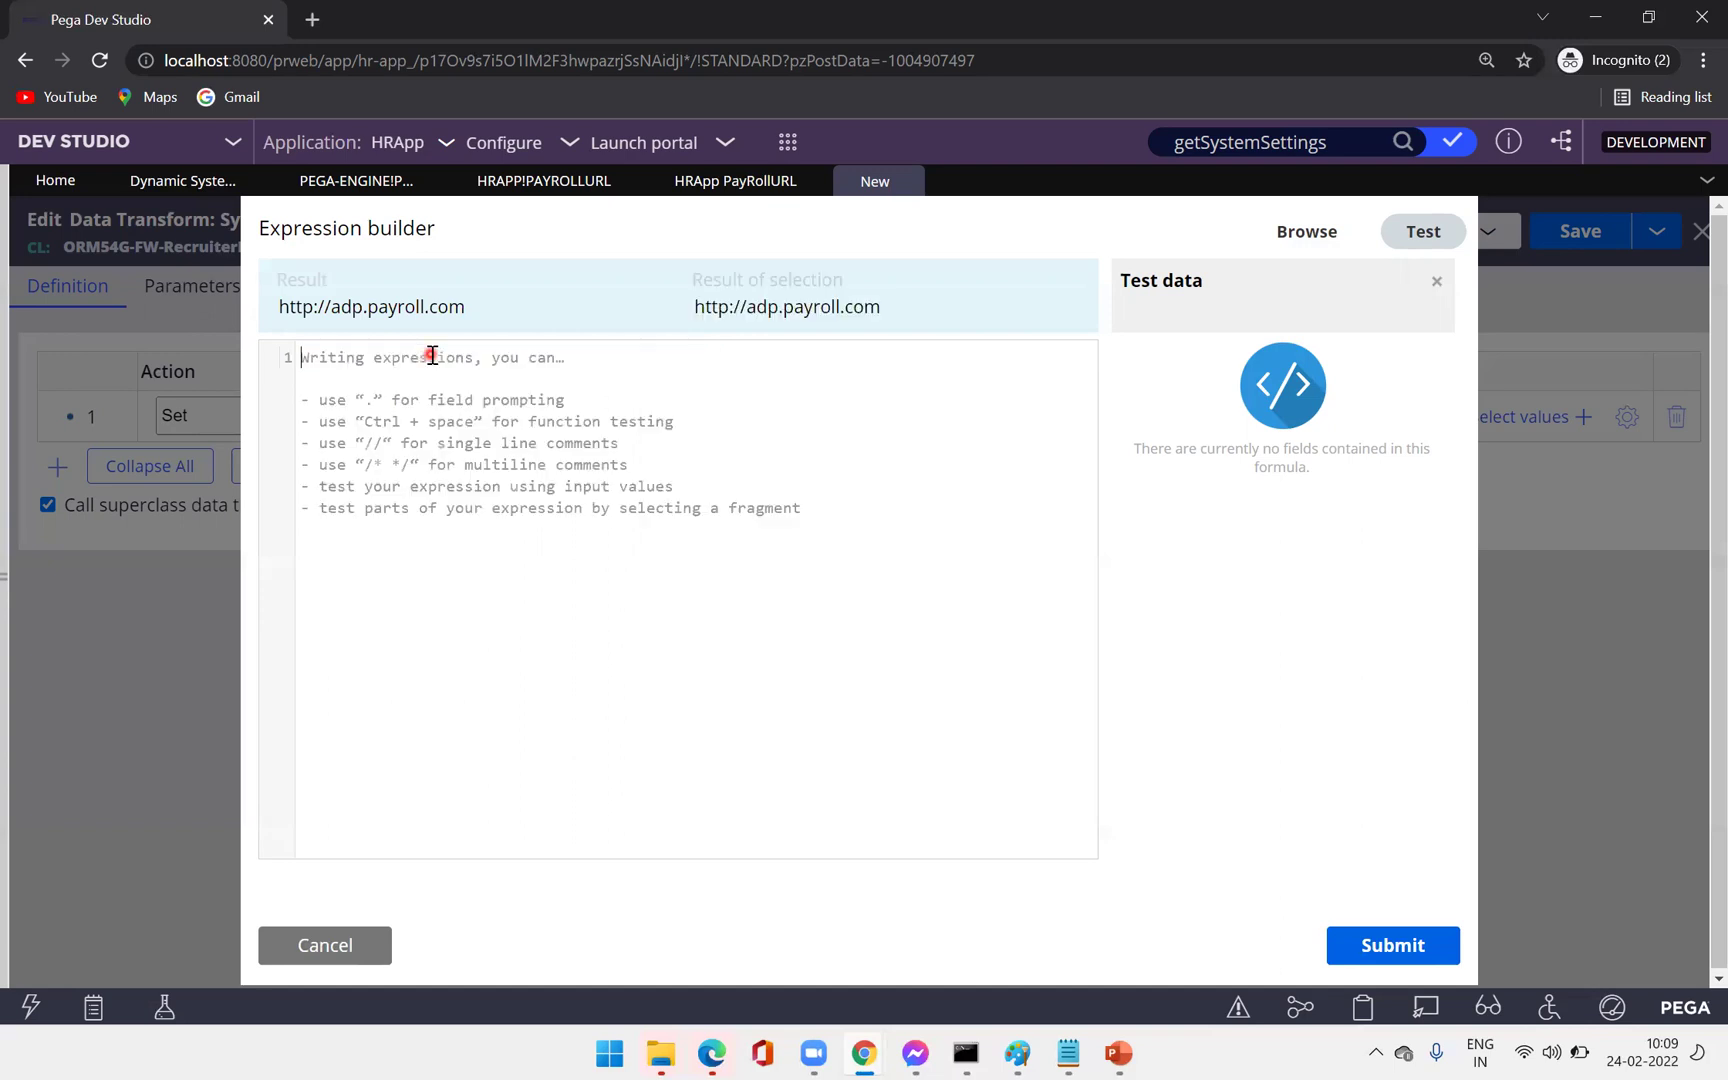
pyautogui.write('@getS')
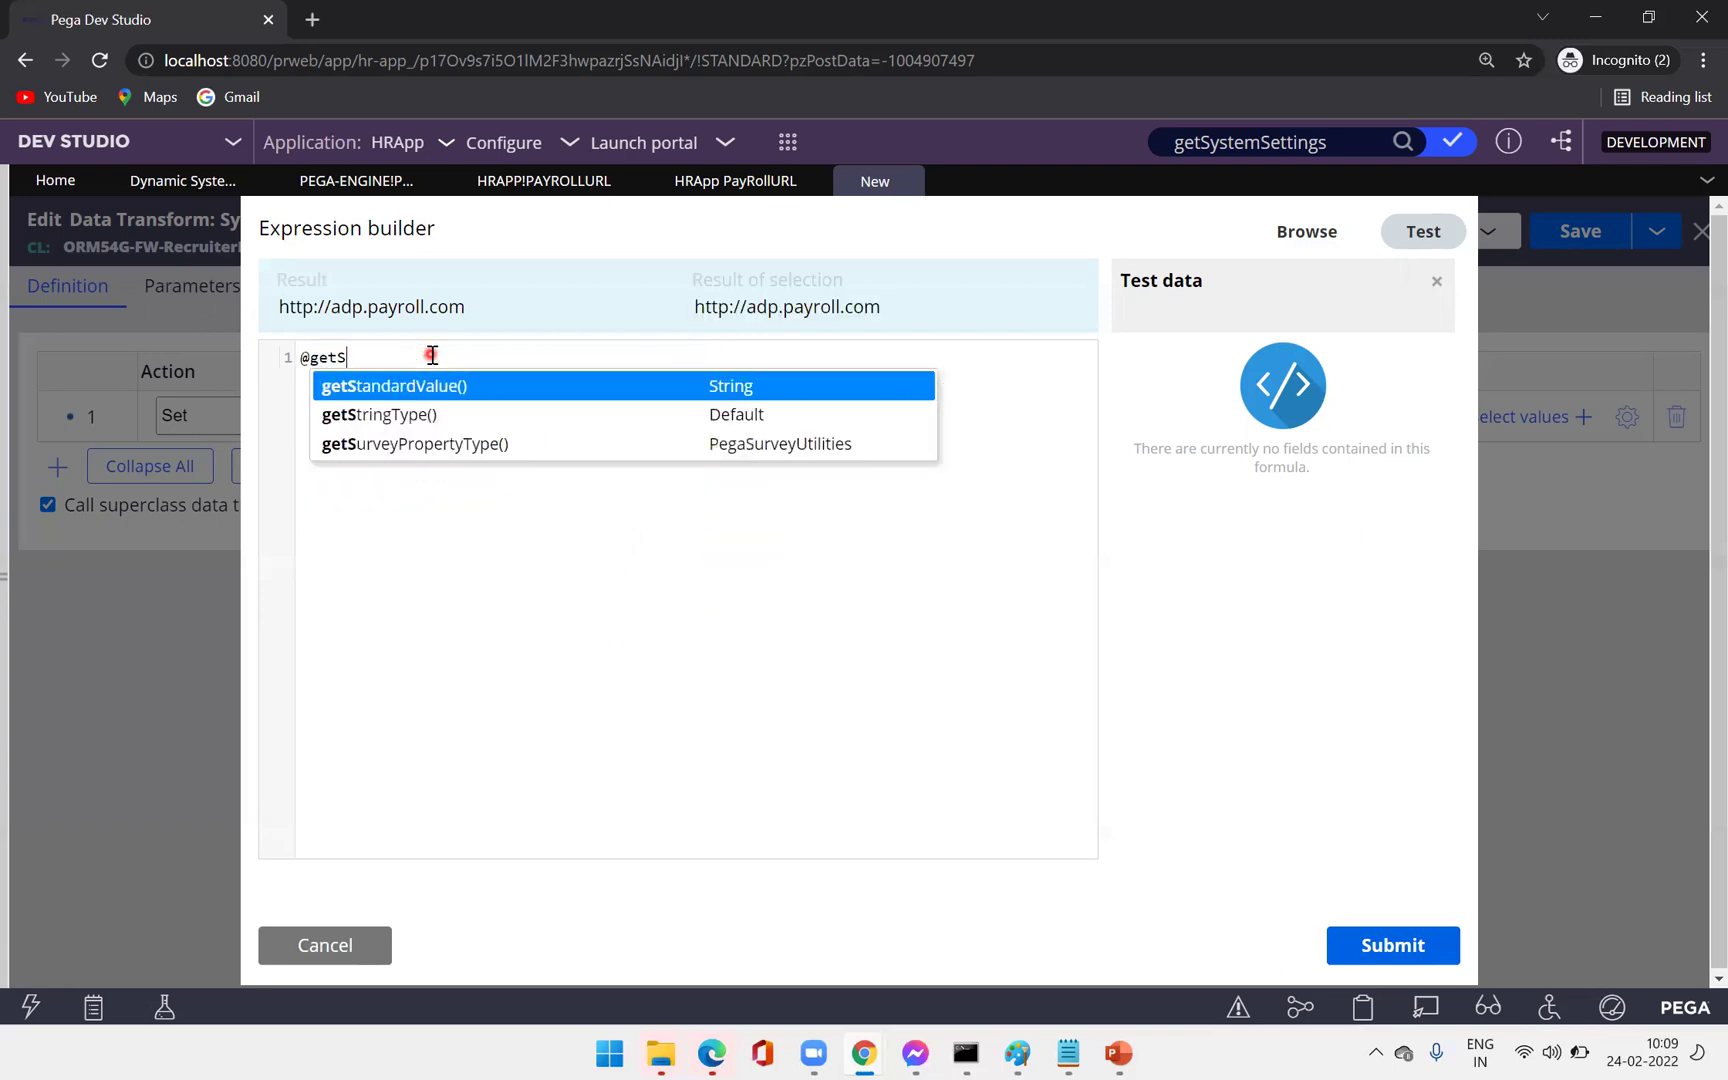
pyautogui.press('BackSpace')
pyautogui.write('uleS')
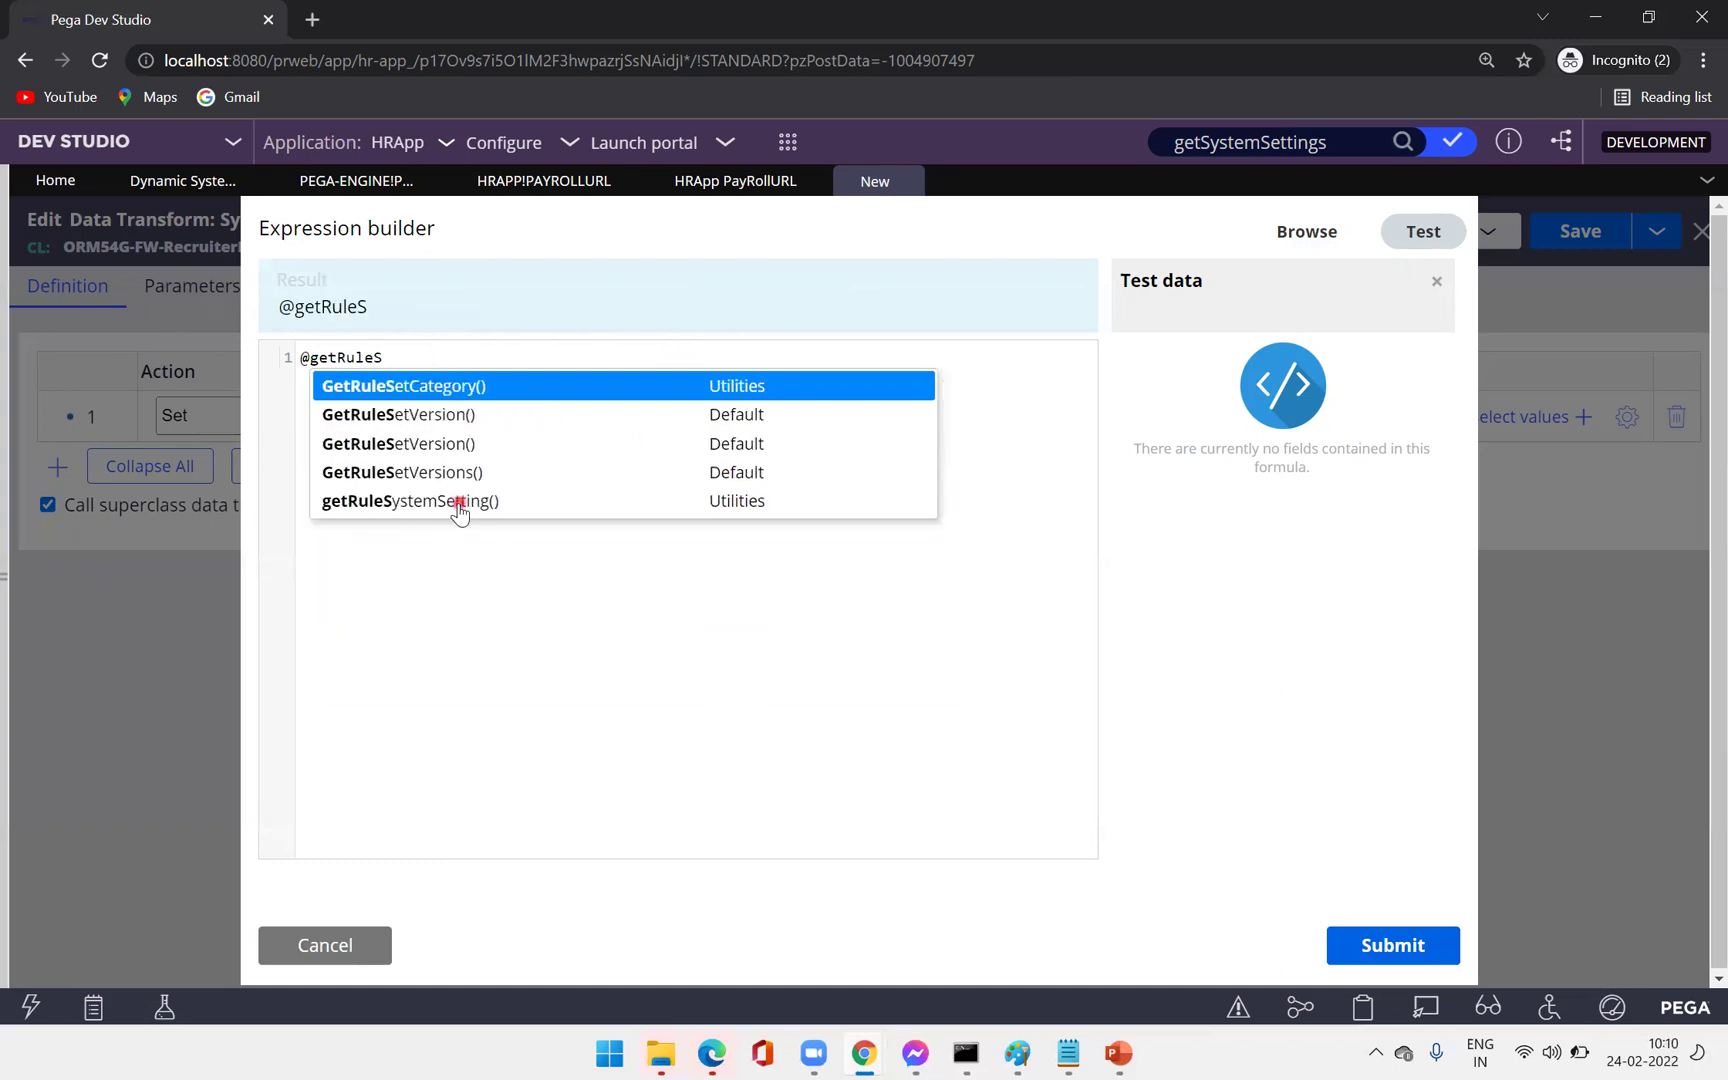
pyautogui.click(407, 503)
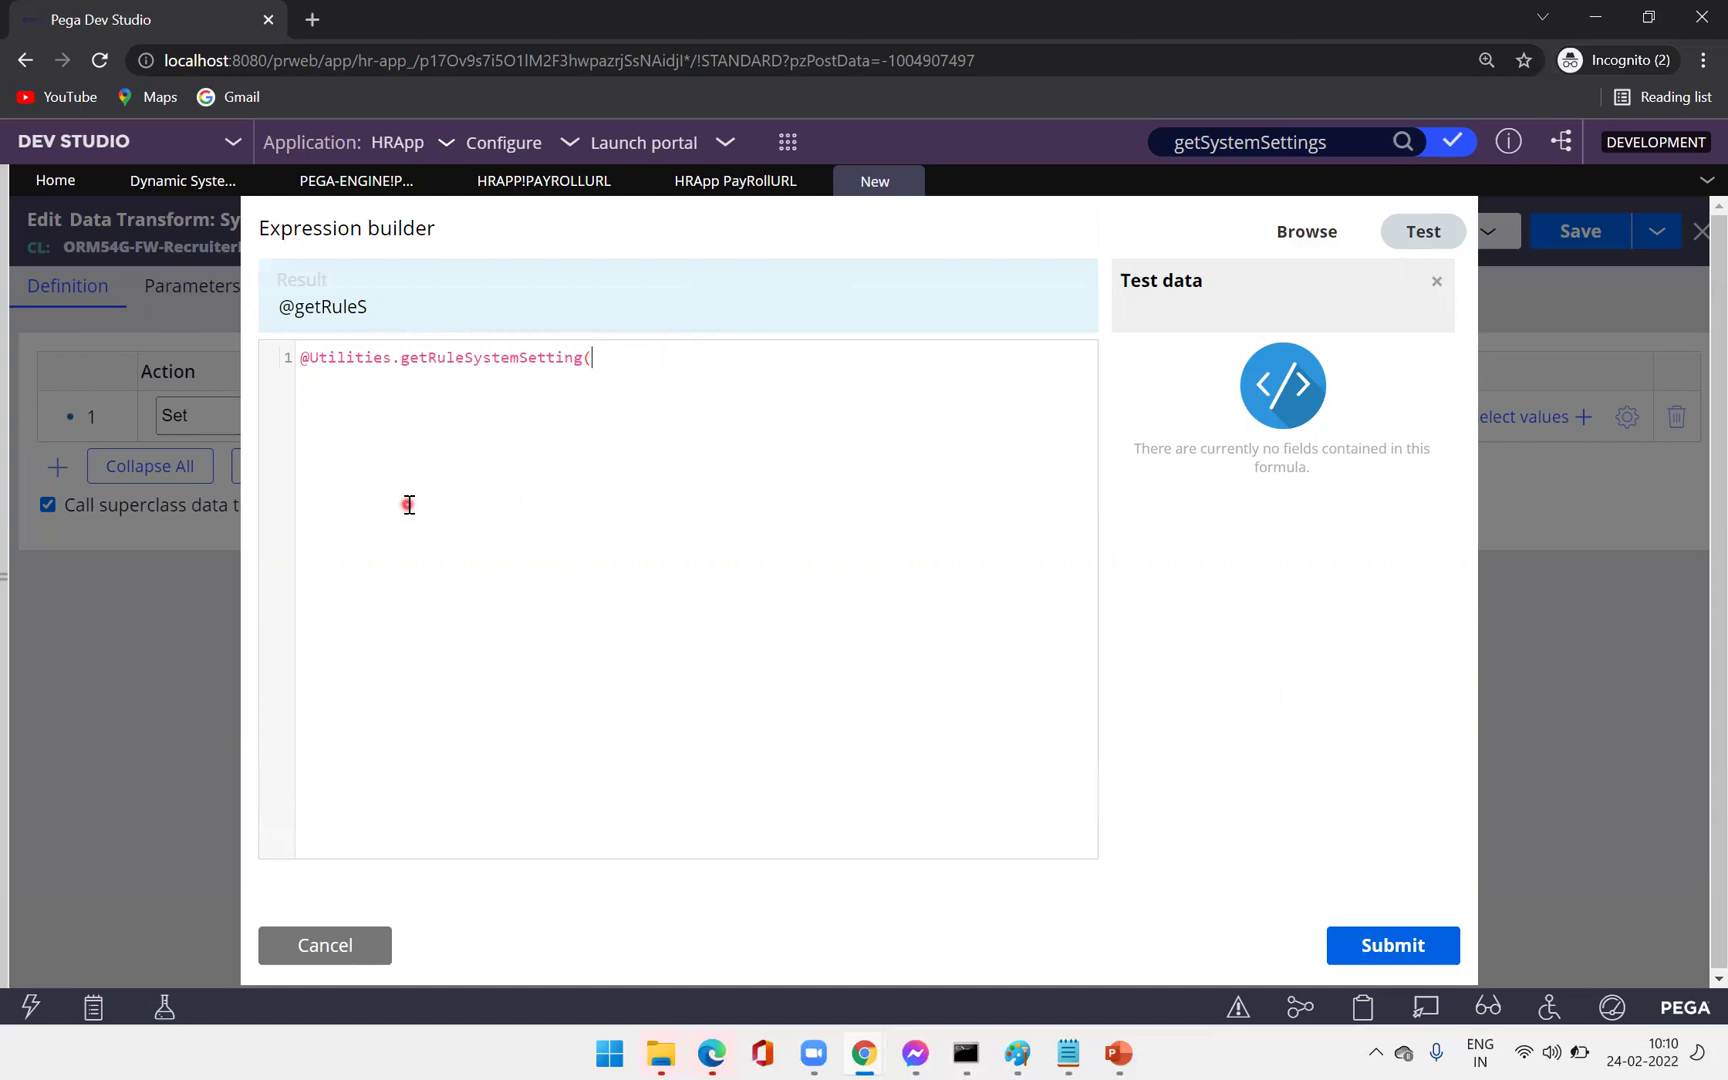
# Enter "HRApp" as the first argument of the getRuleSystemSetting call, followed by a comma.
pyautogui.click(1270, 281)
pyautogui.click(1326, 229)
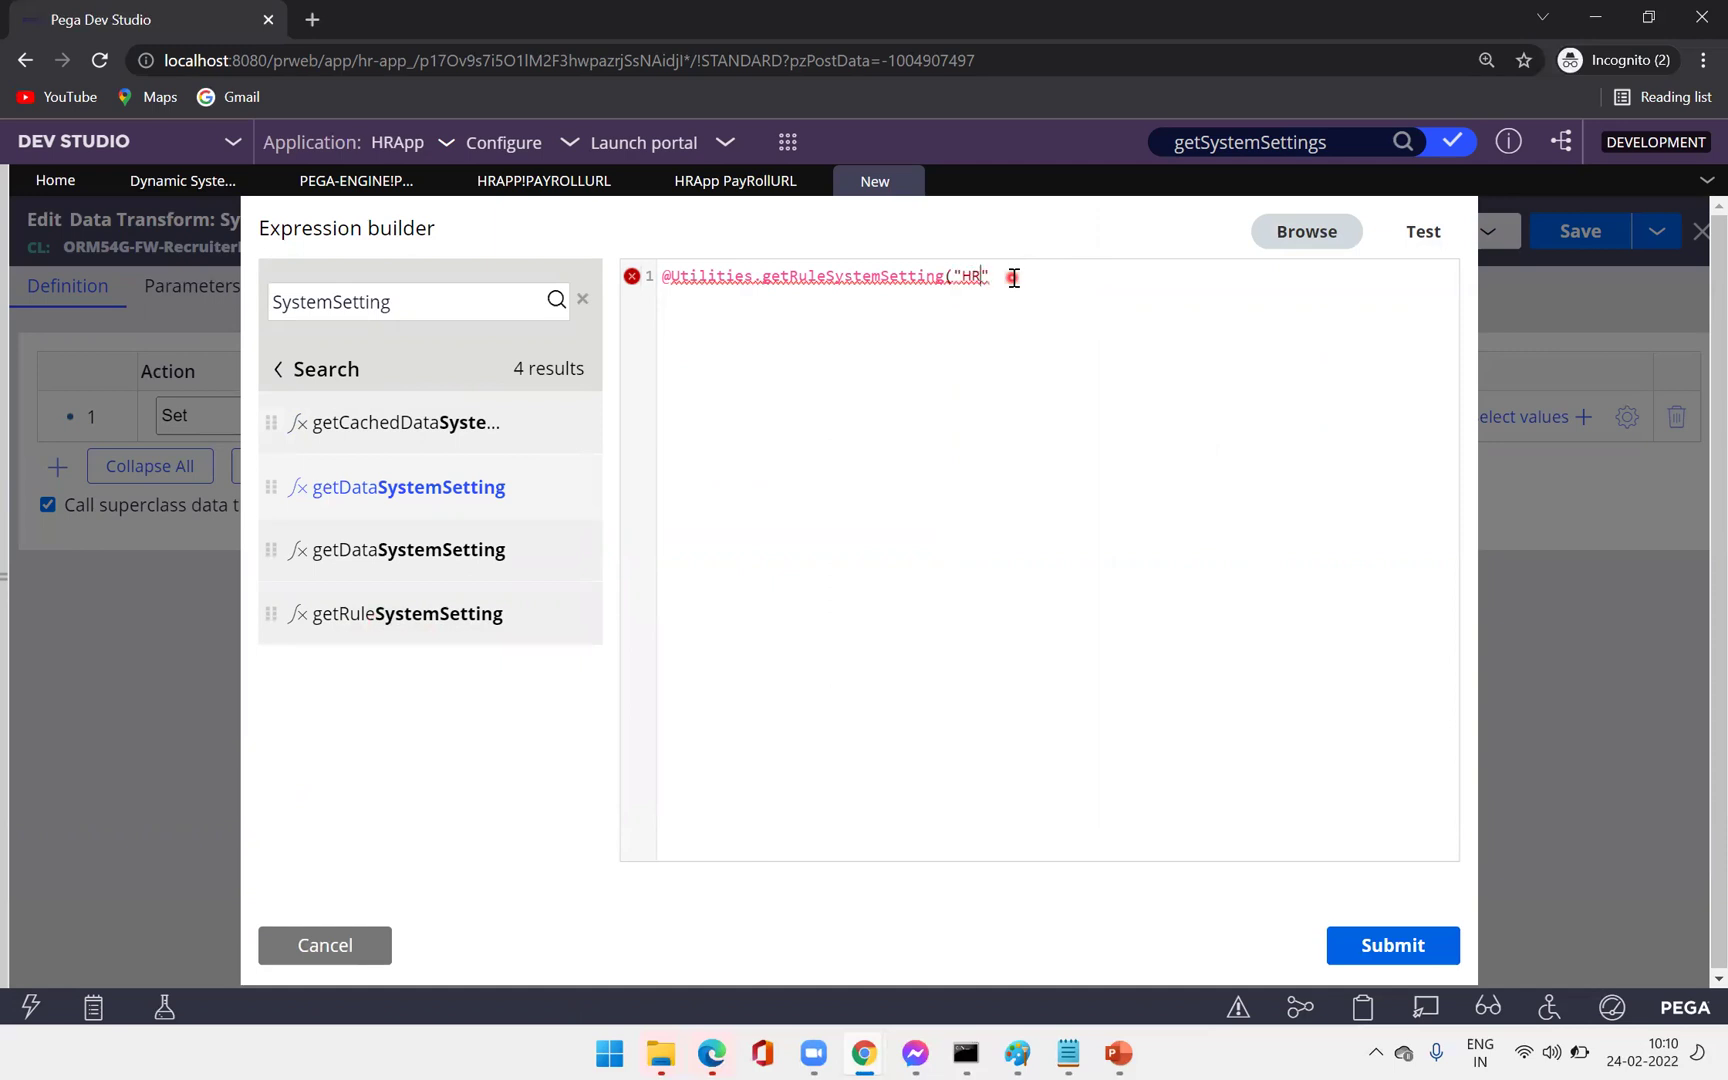
pyautogui.write('"')
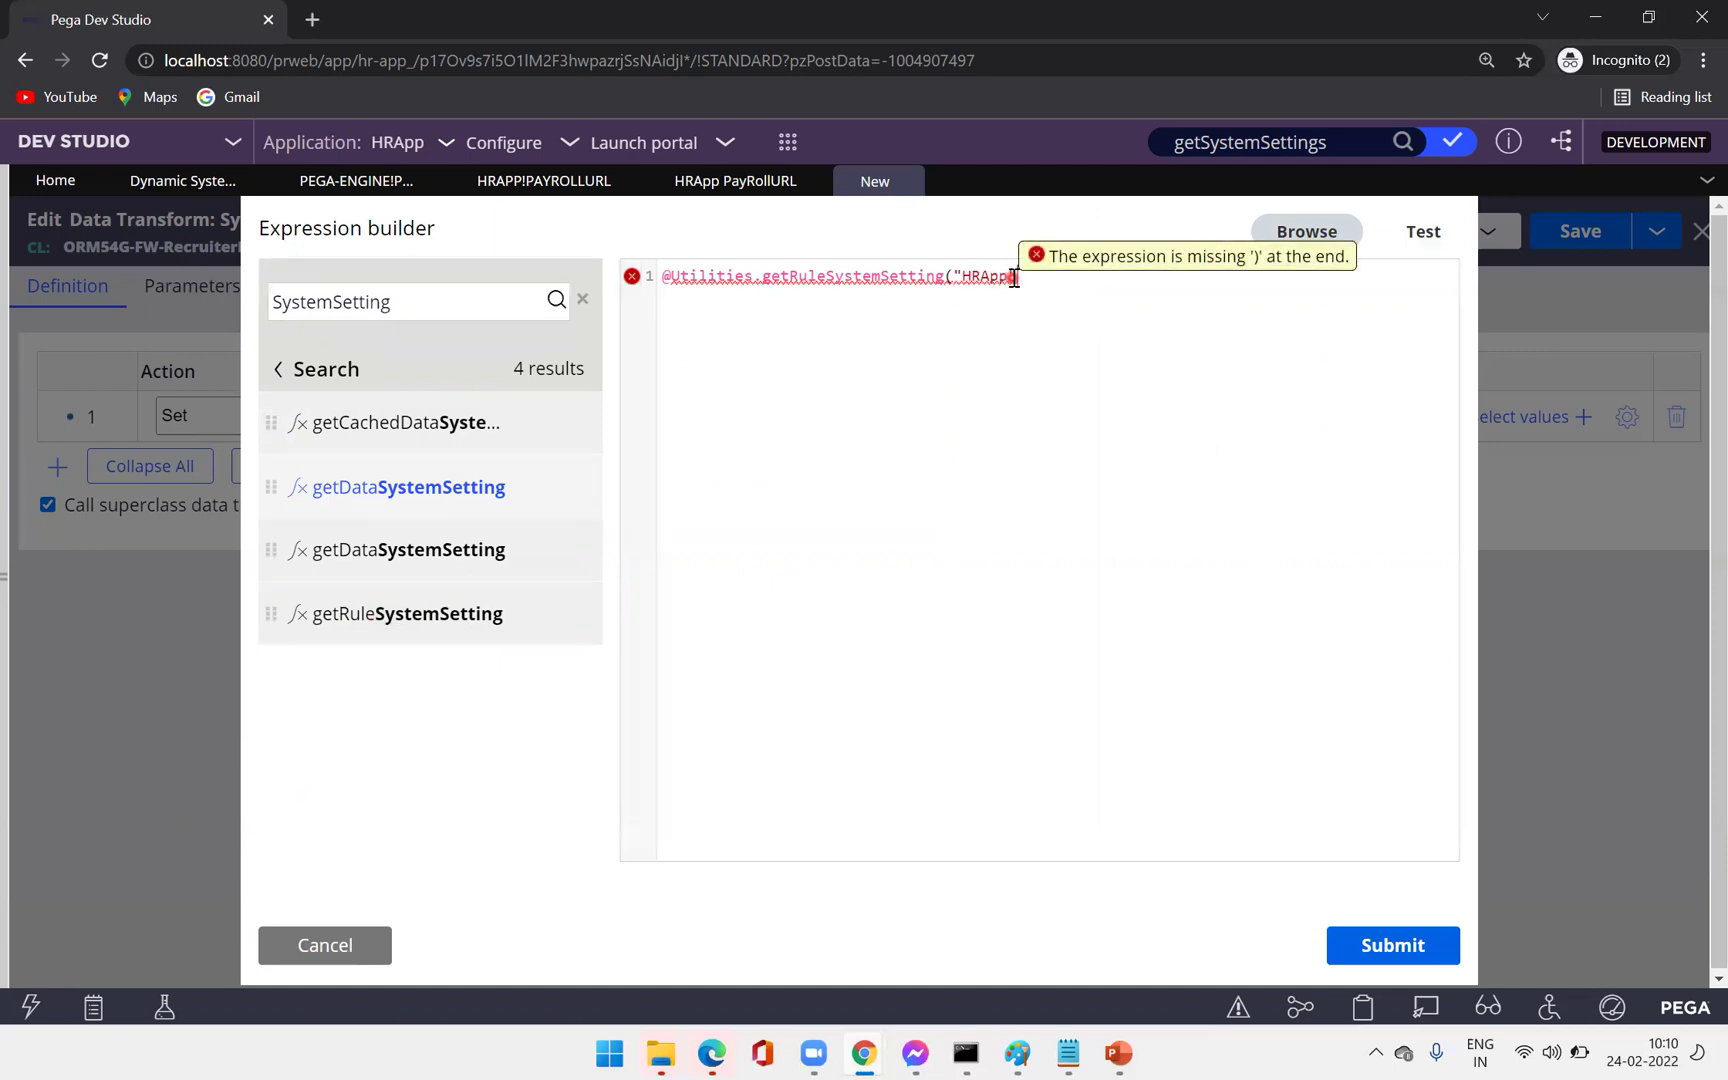
pyautogui.write(',')
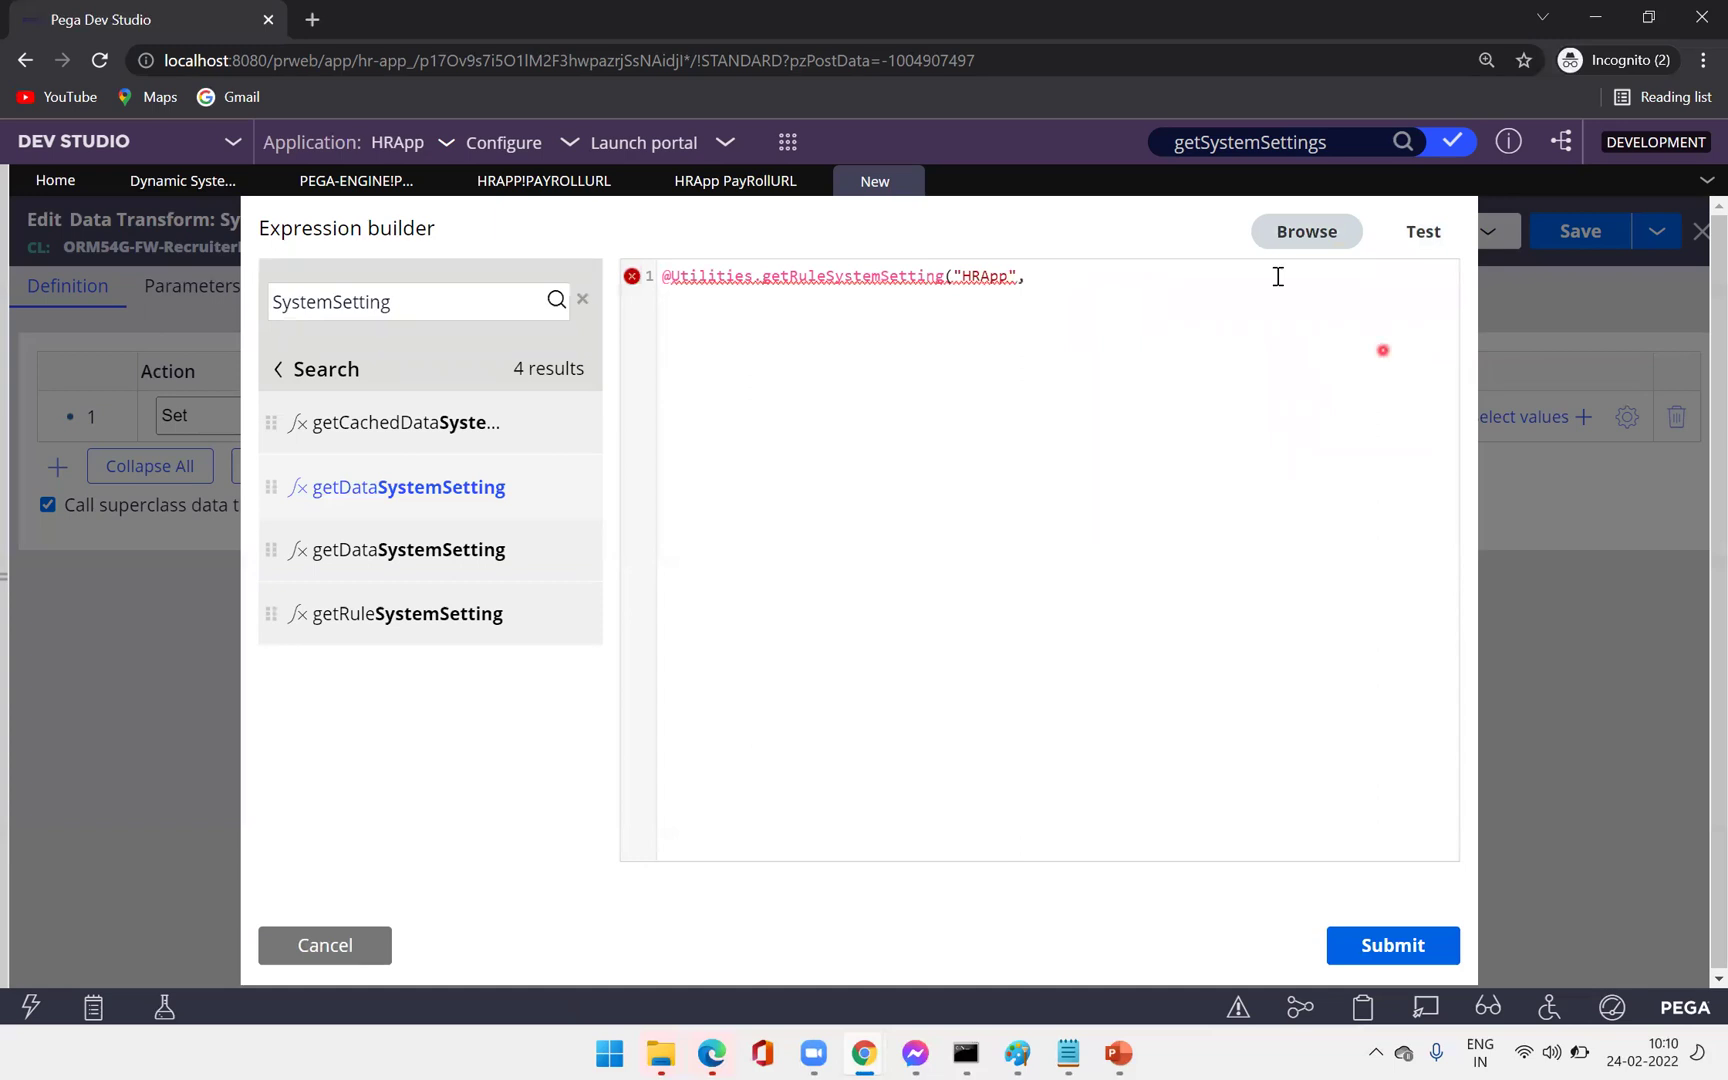
# Copy the PayRollURL key from the HRApp application setting and paste it as the getRuleSystemSetting call's second argument.
pyautogui.click(762, 185)
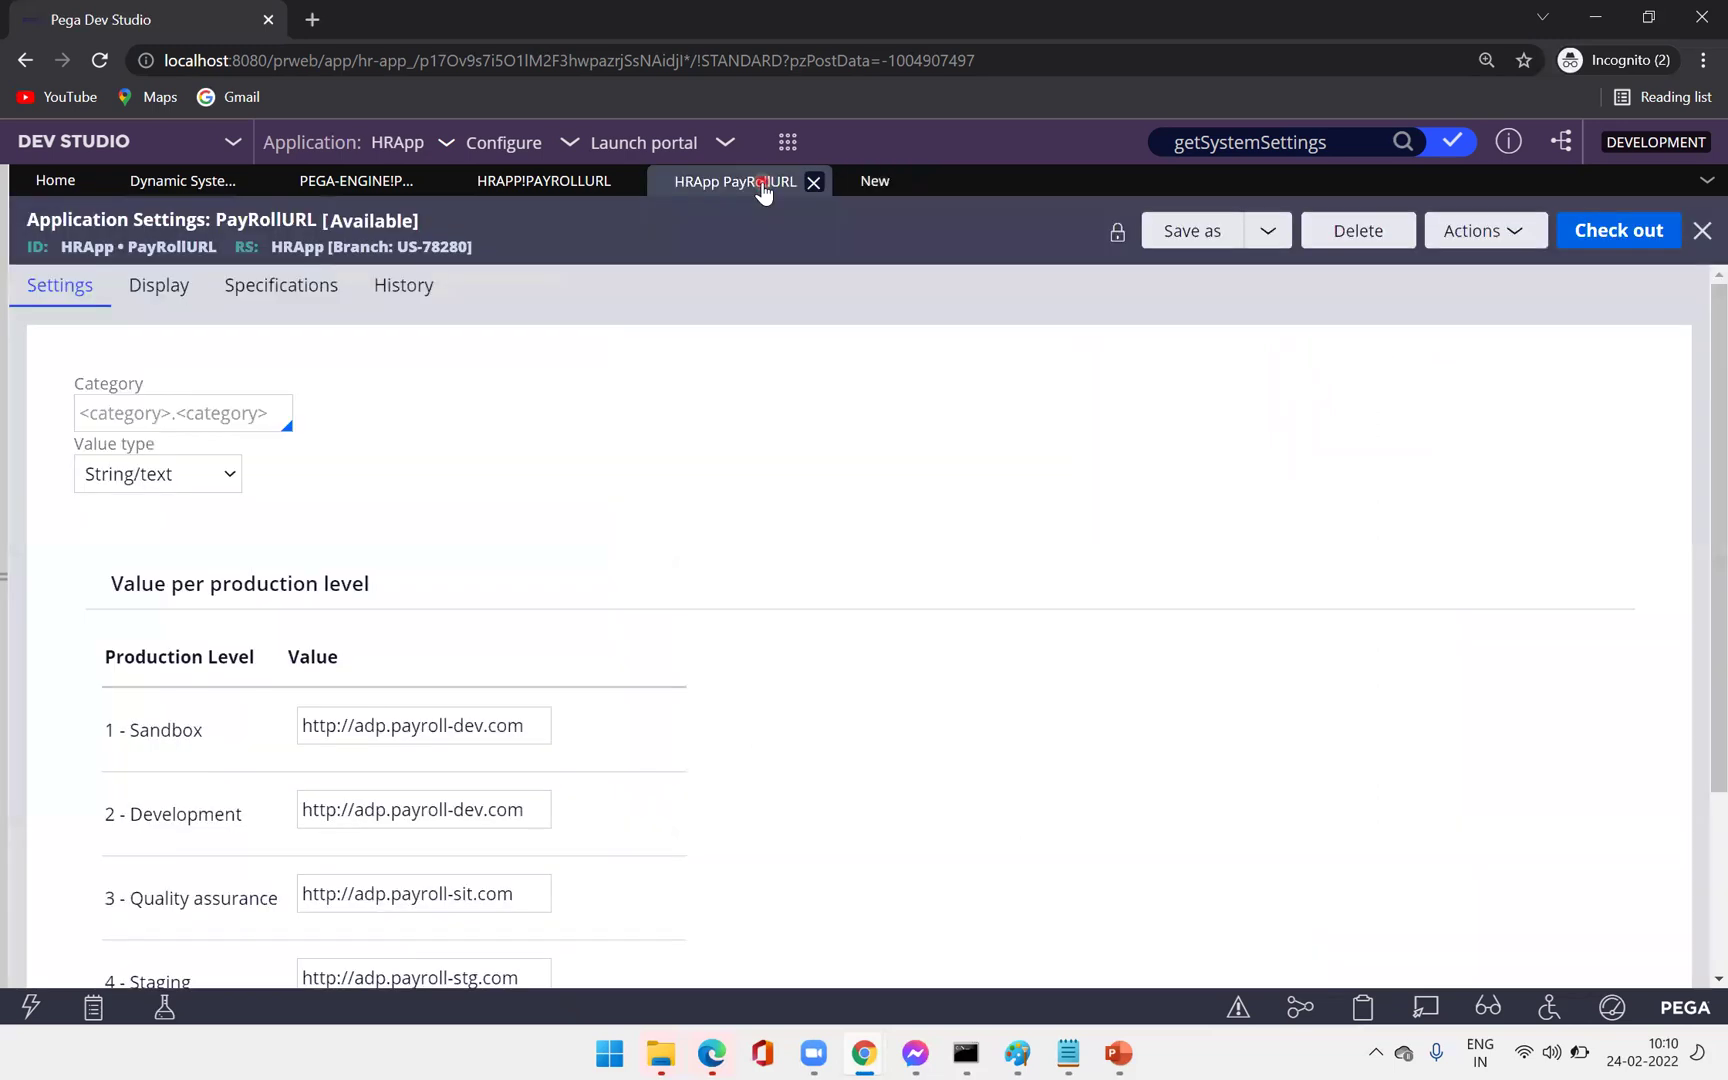
pyautogui.doubleClick(137, 250)
pyautogui.hotkey('ctrl', 'c')
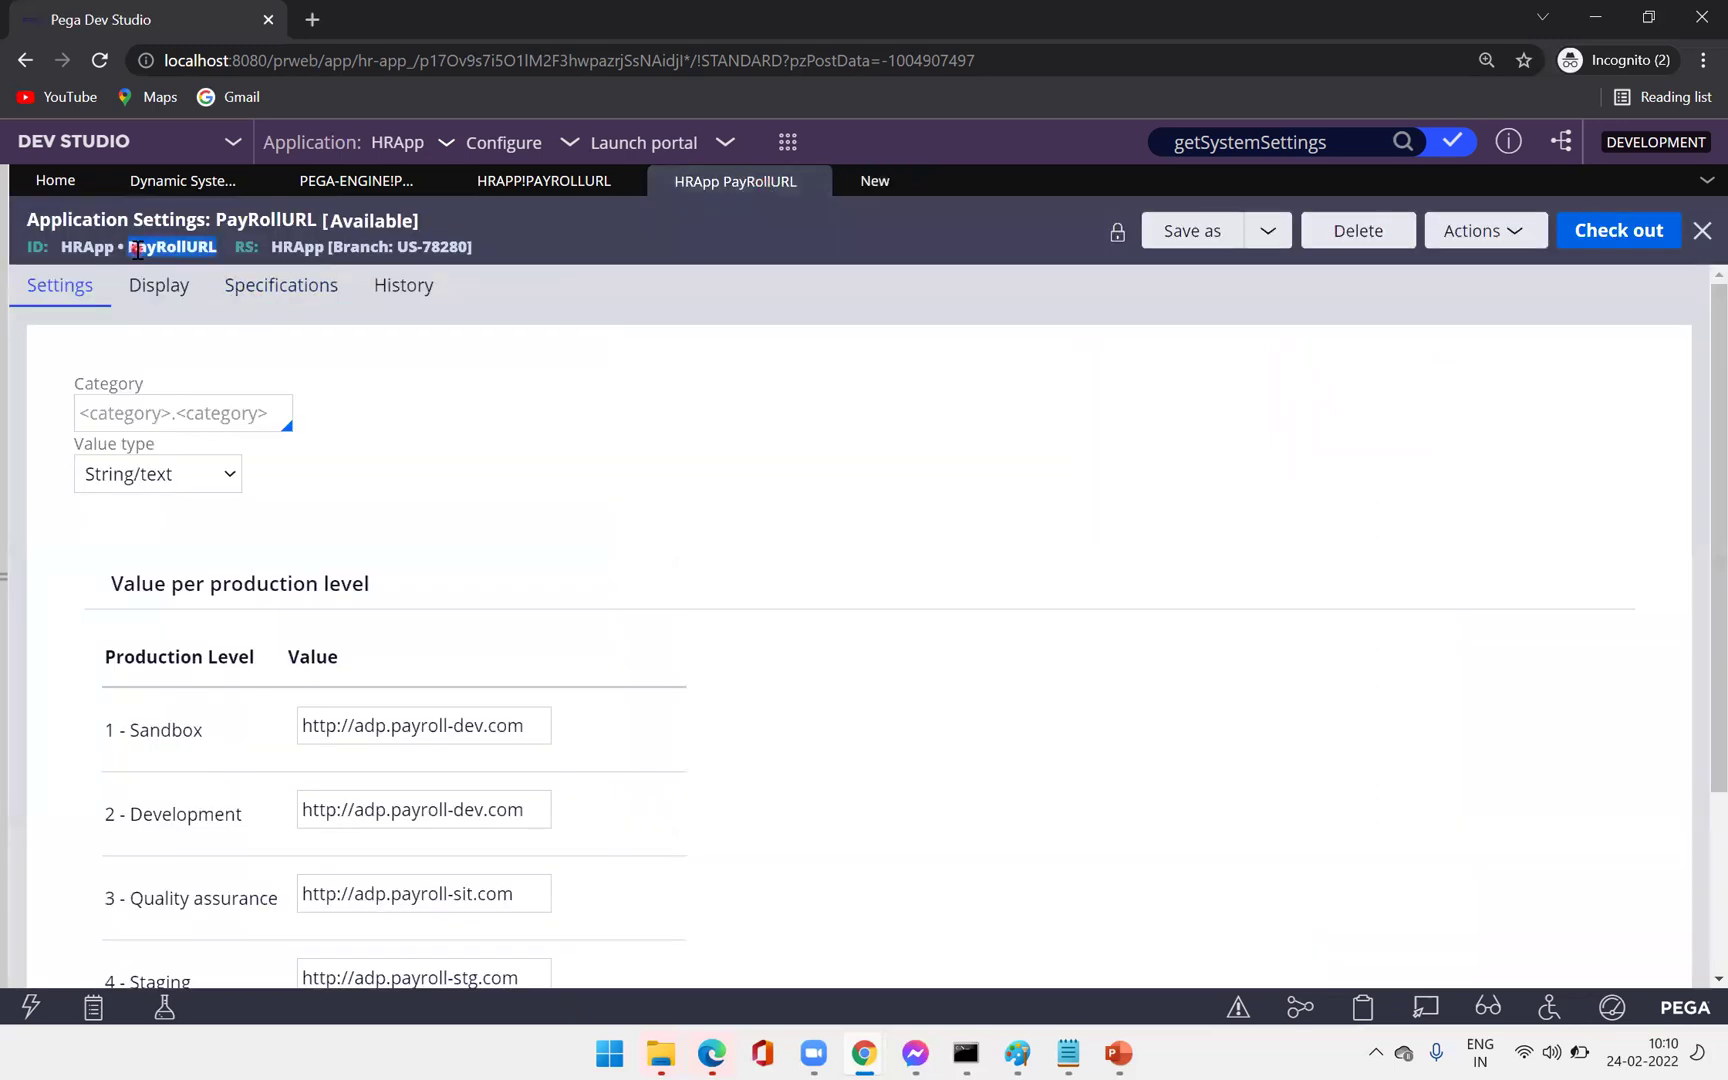
pyautogui.click(872, 184)
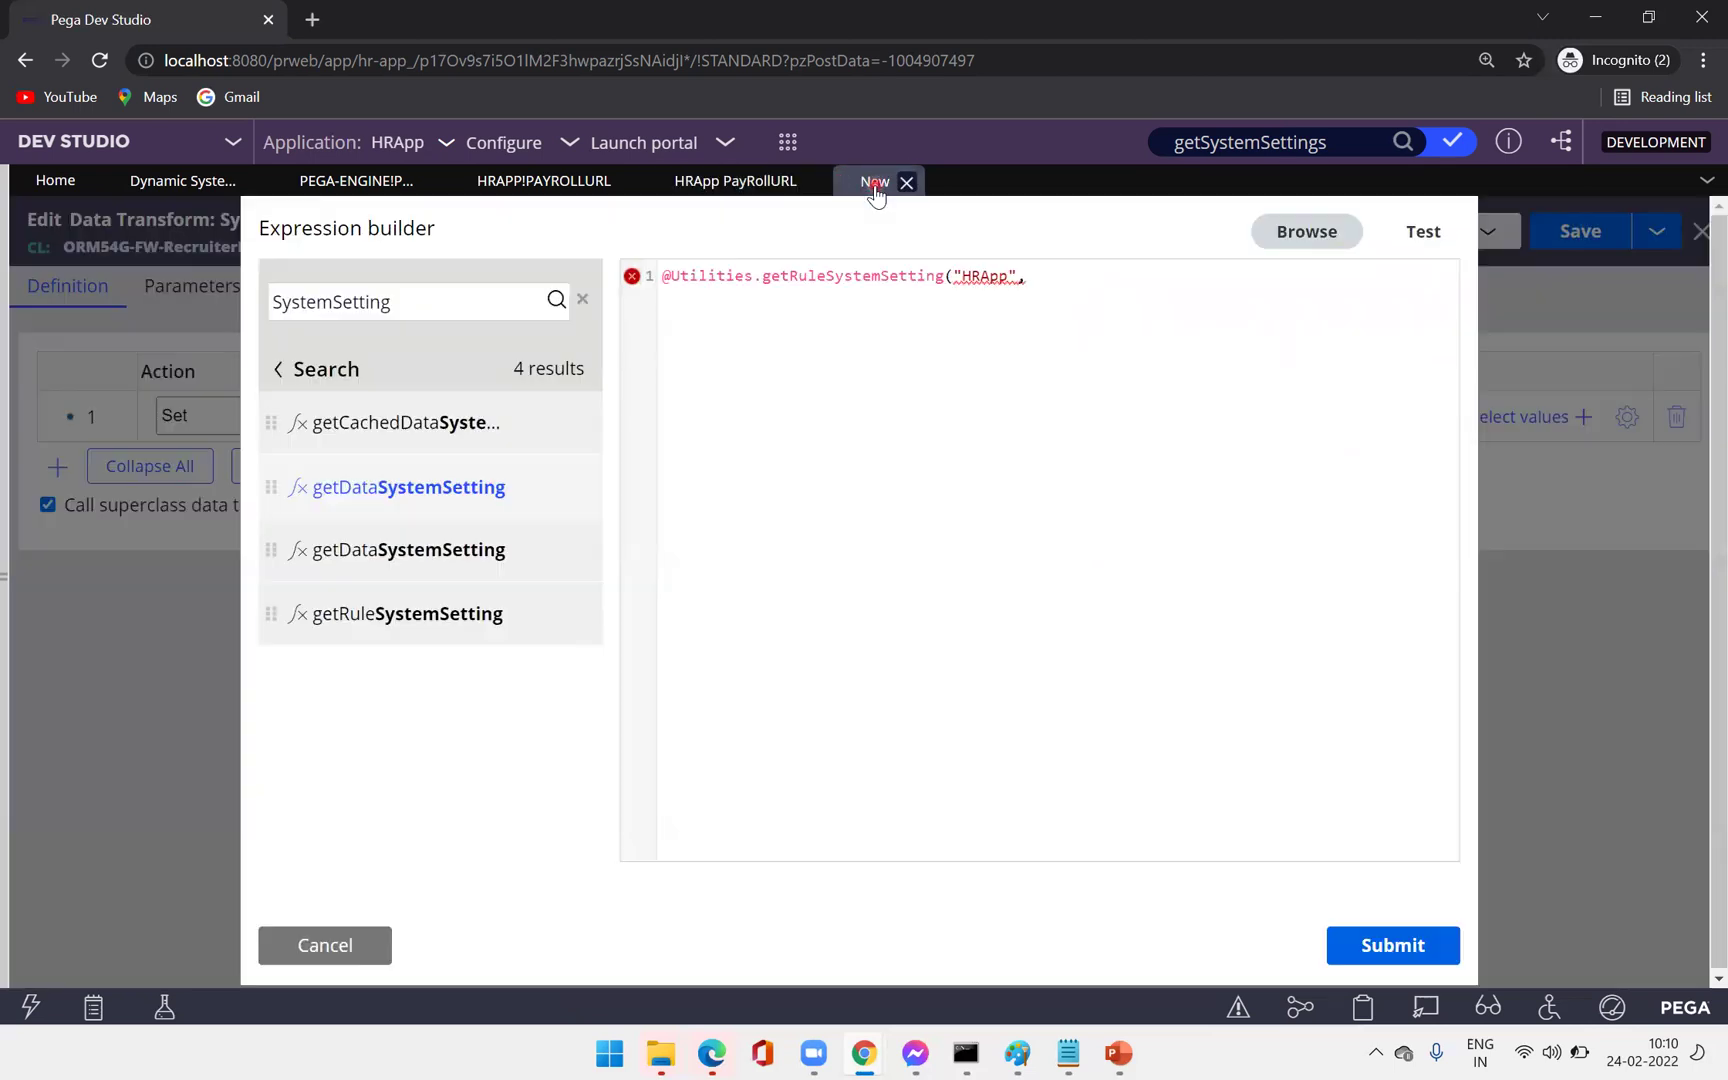
pyautogui.click(1049, 283)
pyautogui.hotkey('ctrl', 'v')
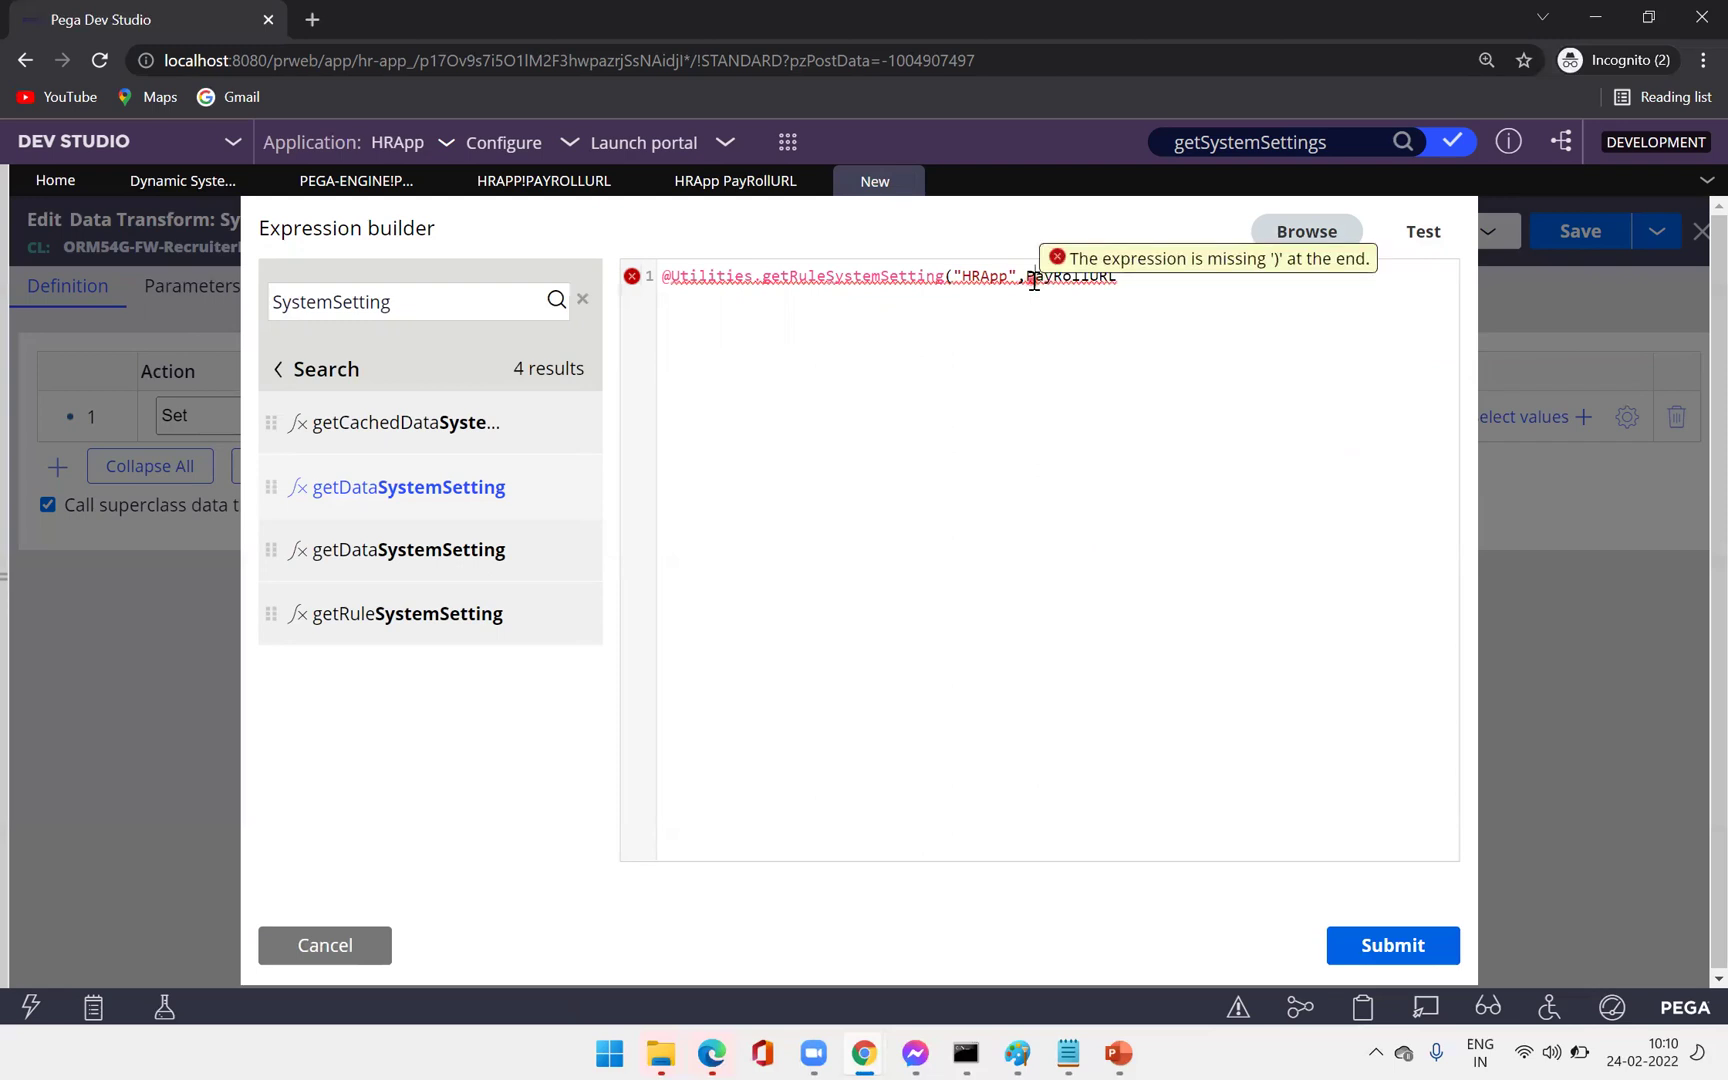
pyautogui.click(1264, 281)
pyautogui.write('"')
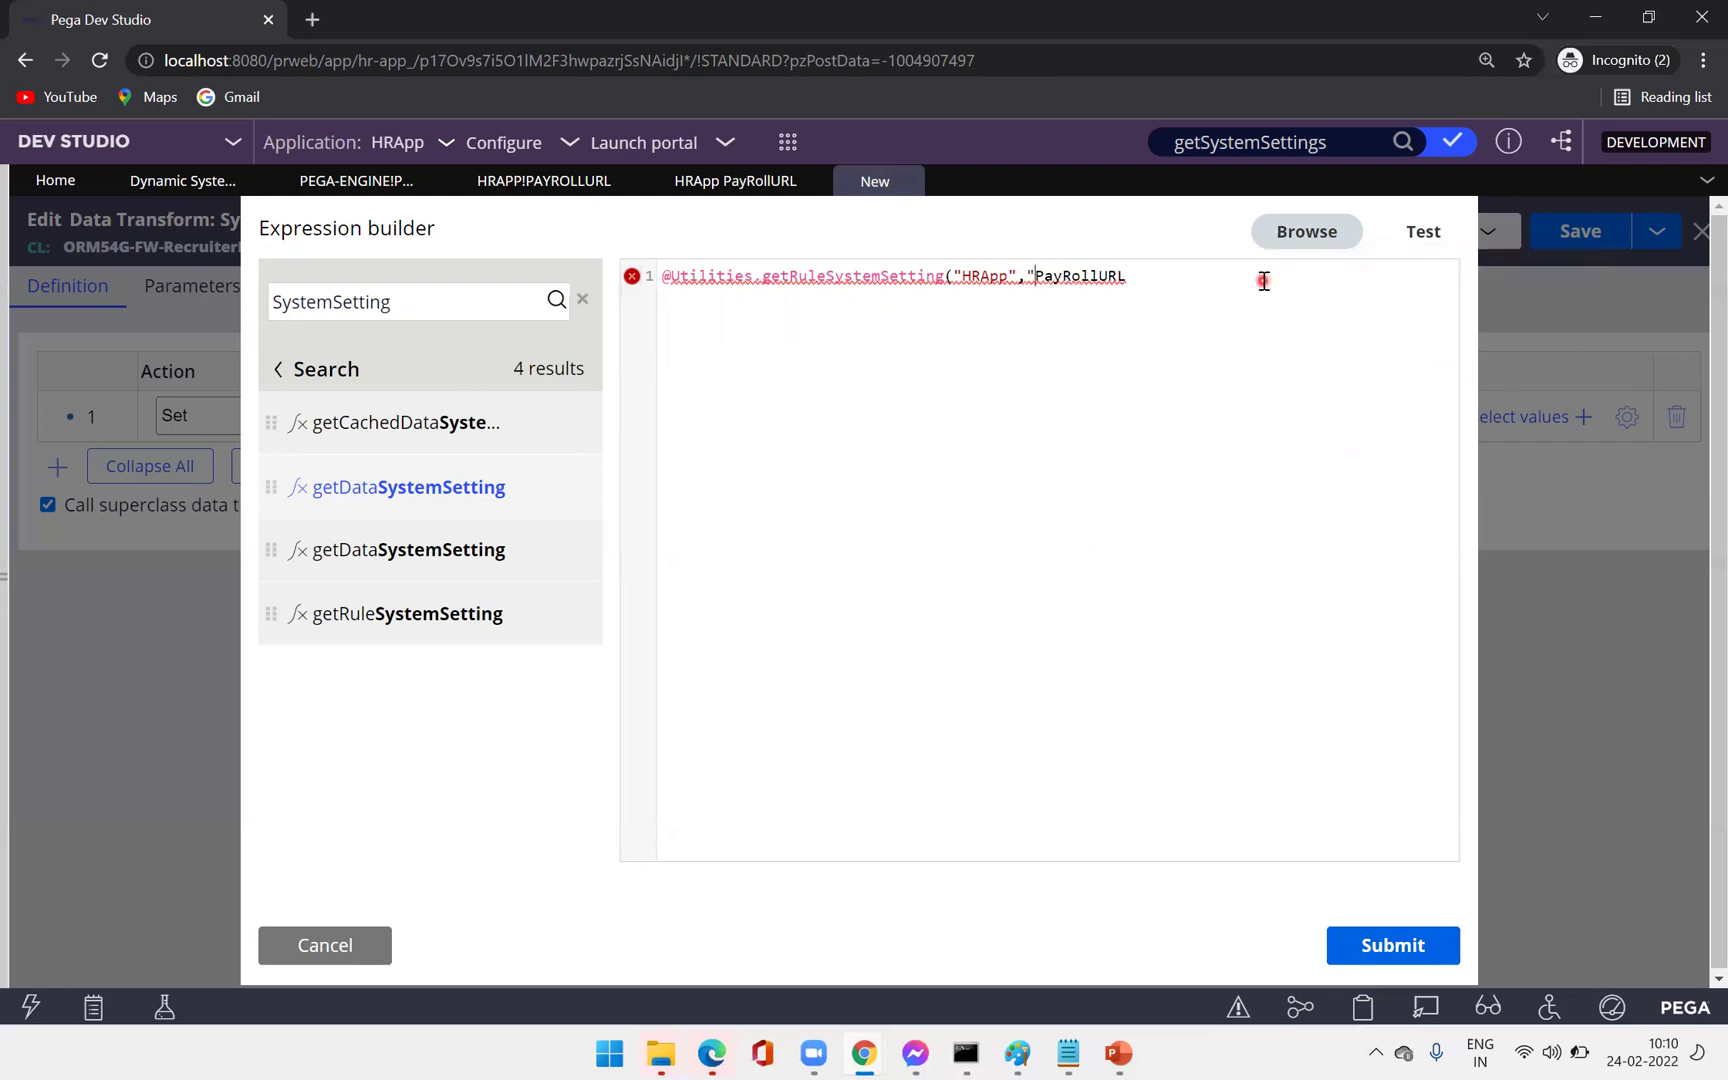
pyautogui.click(1174, 272)
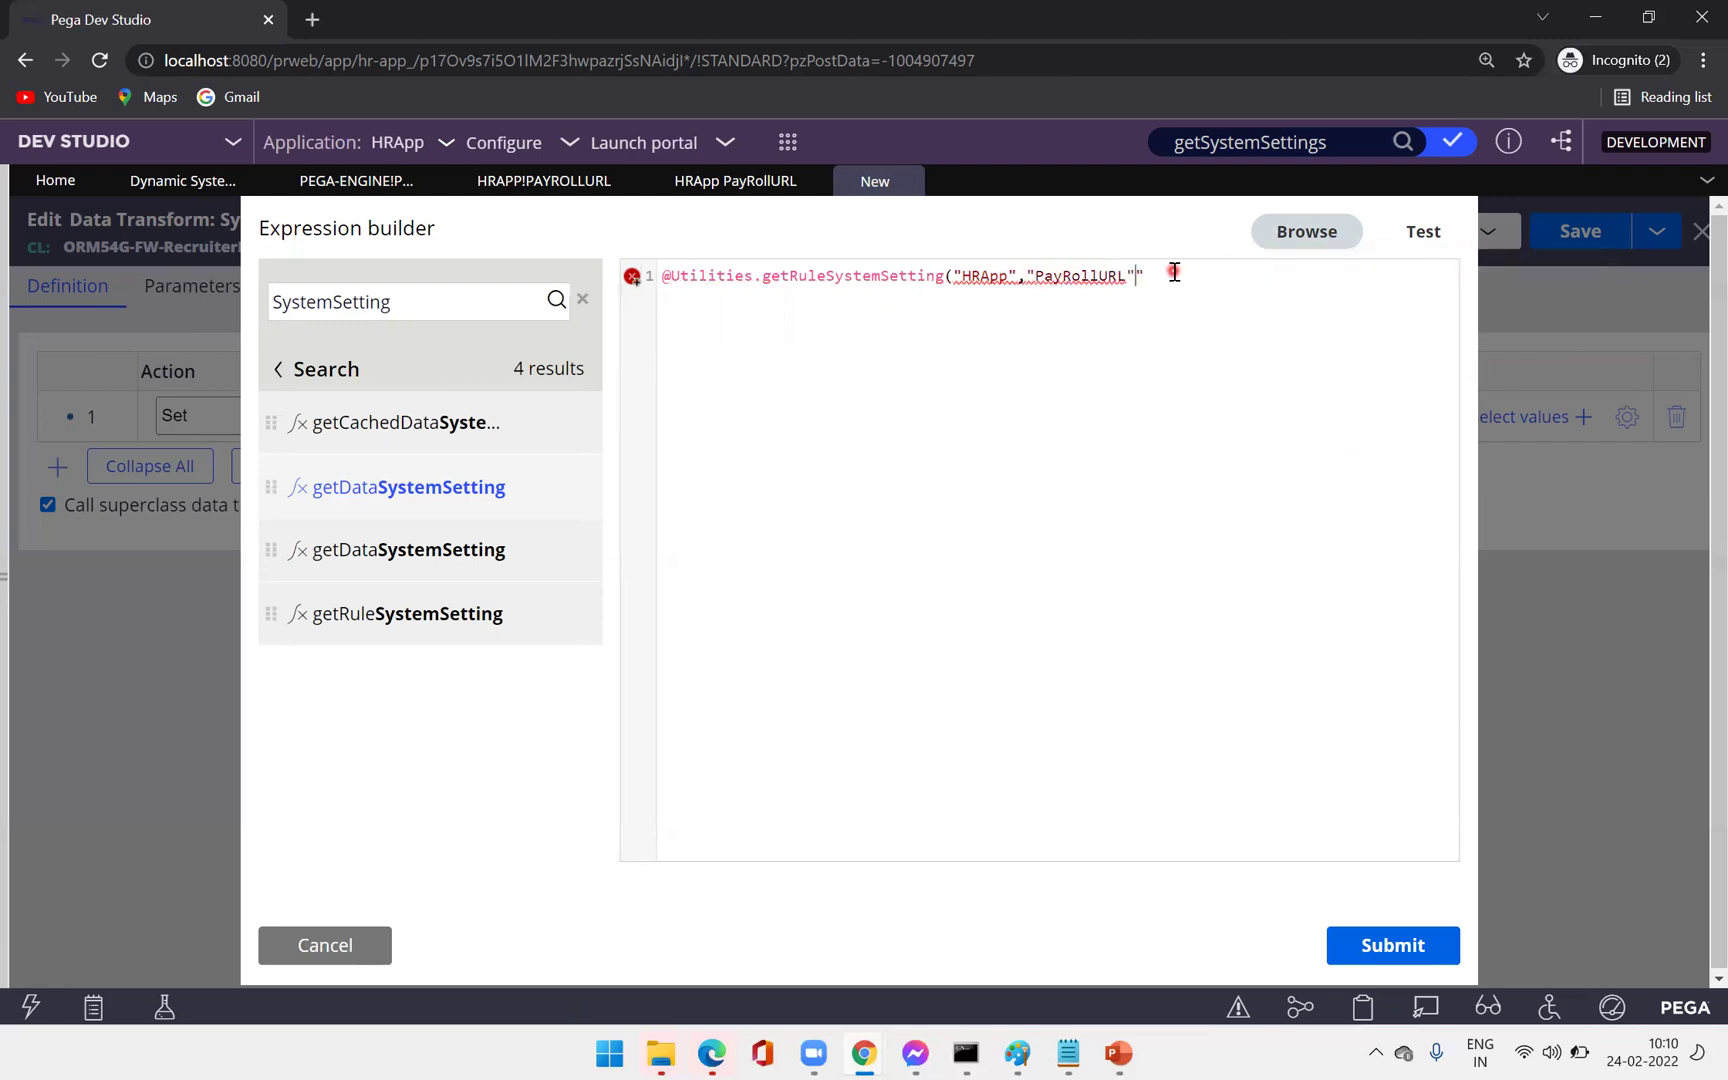
pyautogui.click(1291, 281)
pyautogui.click(1420, 231)
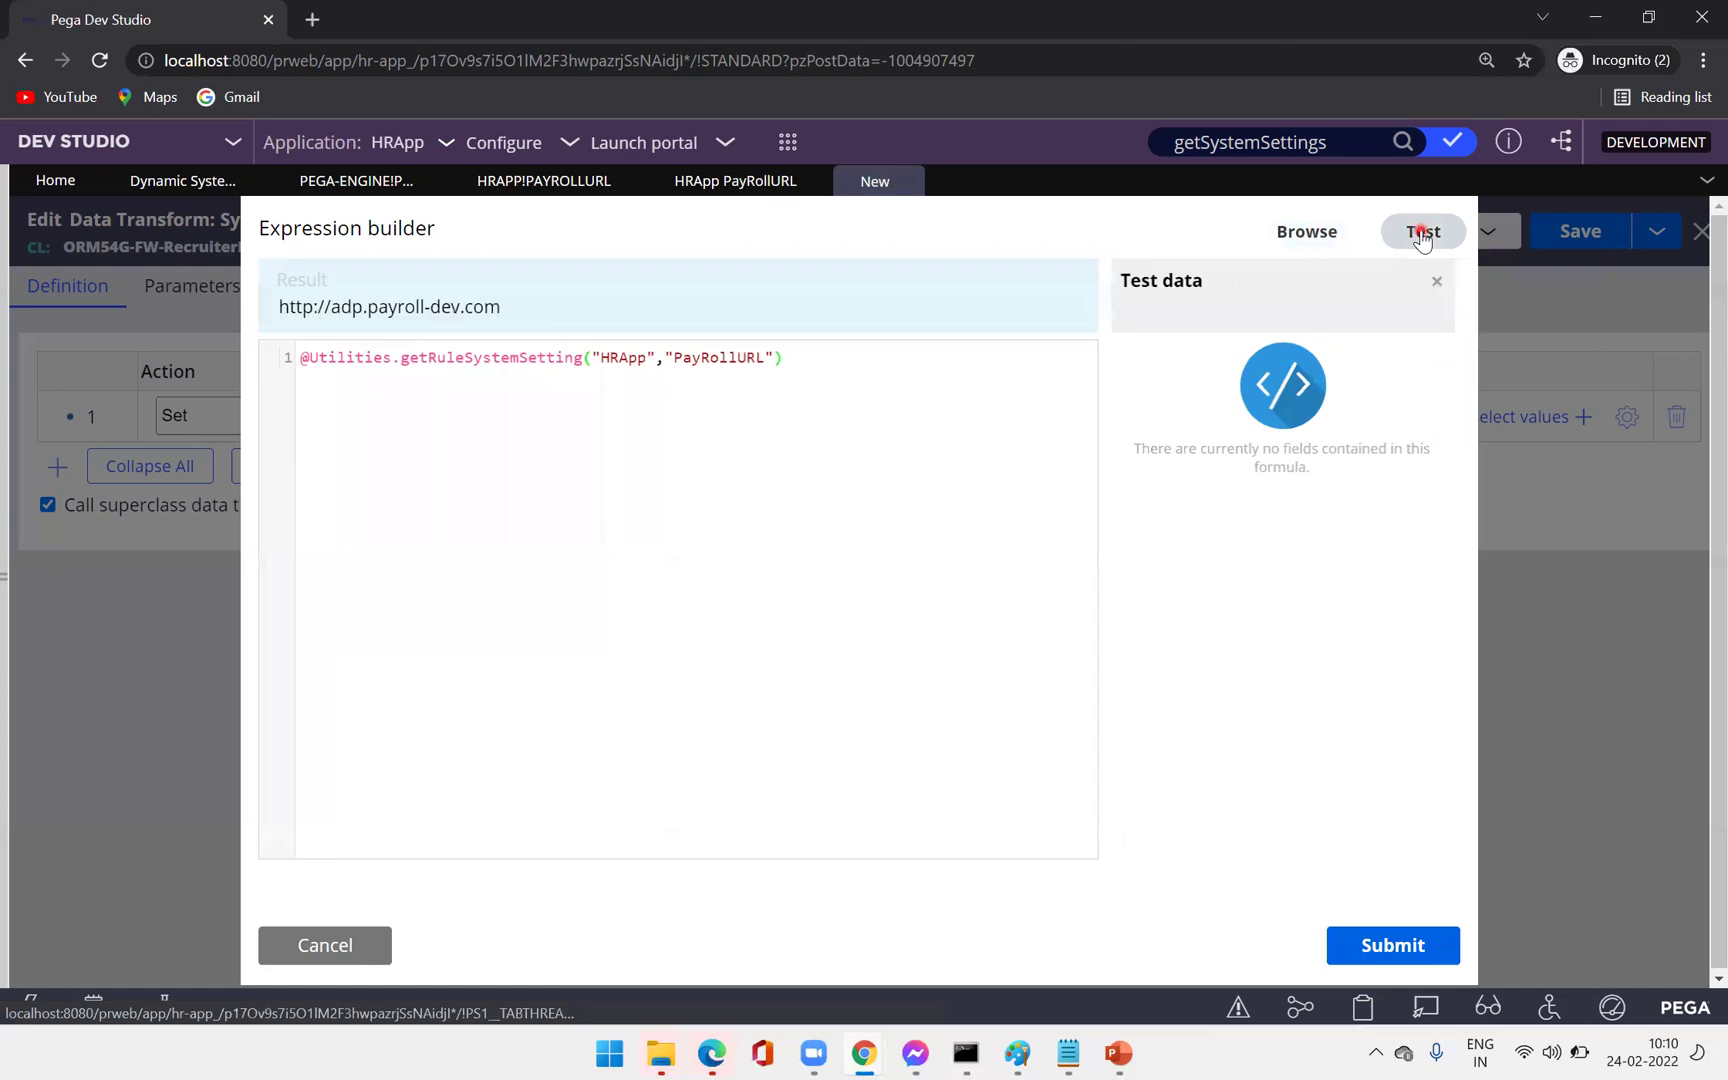
pyautogui.click(714, 186)
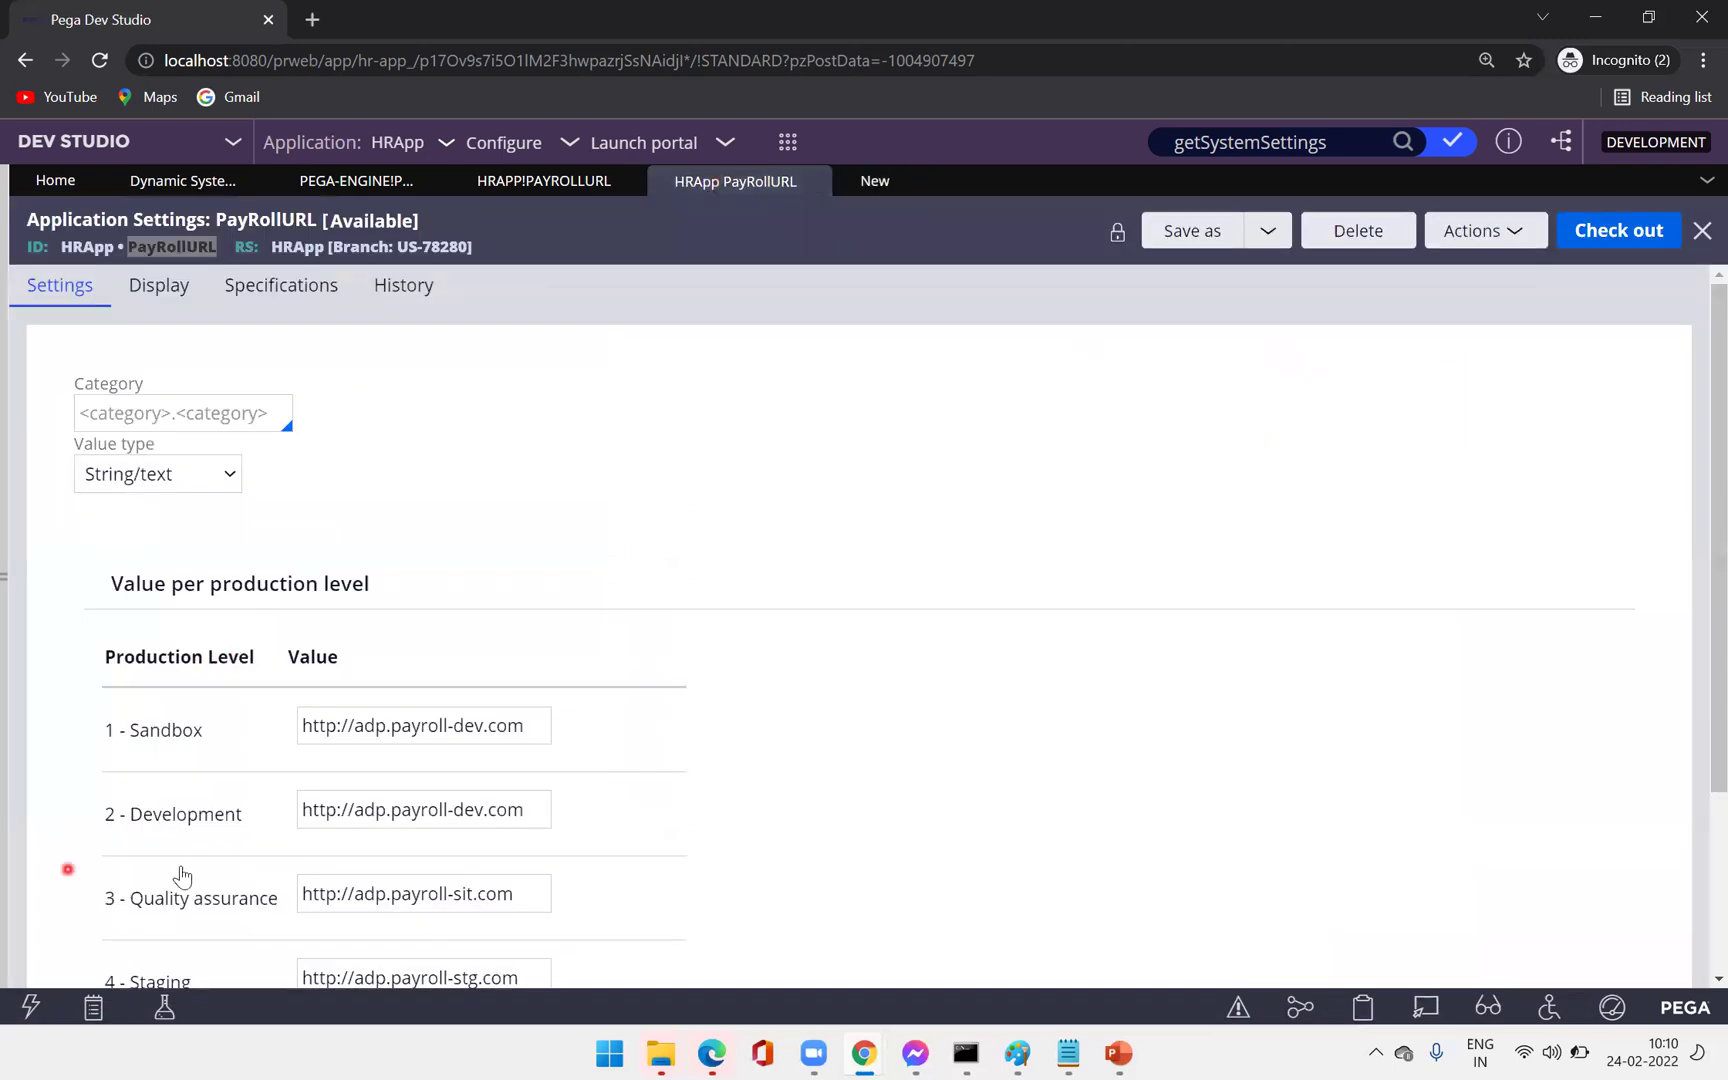
pyautogui.click(338, 823)
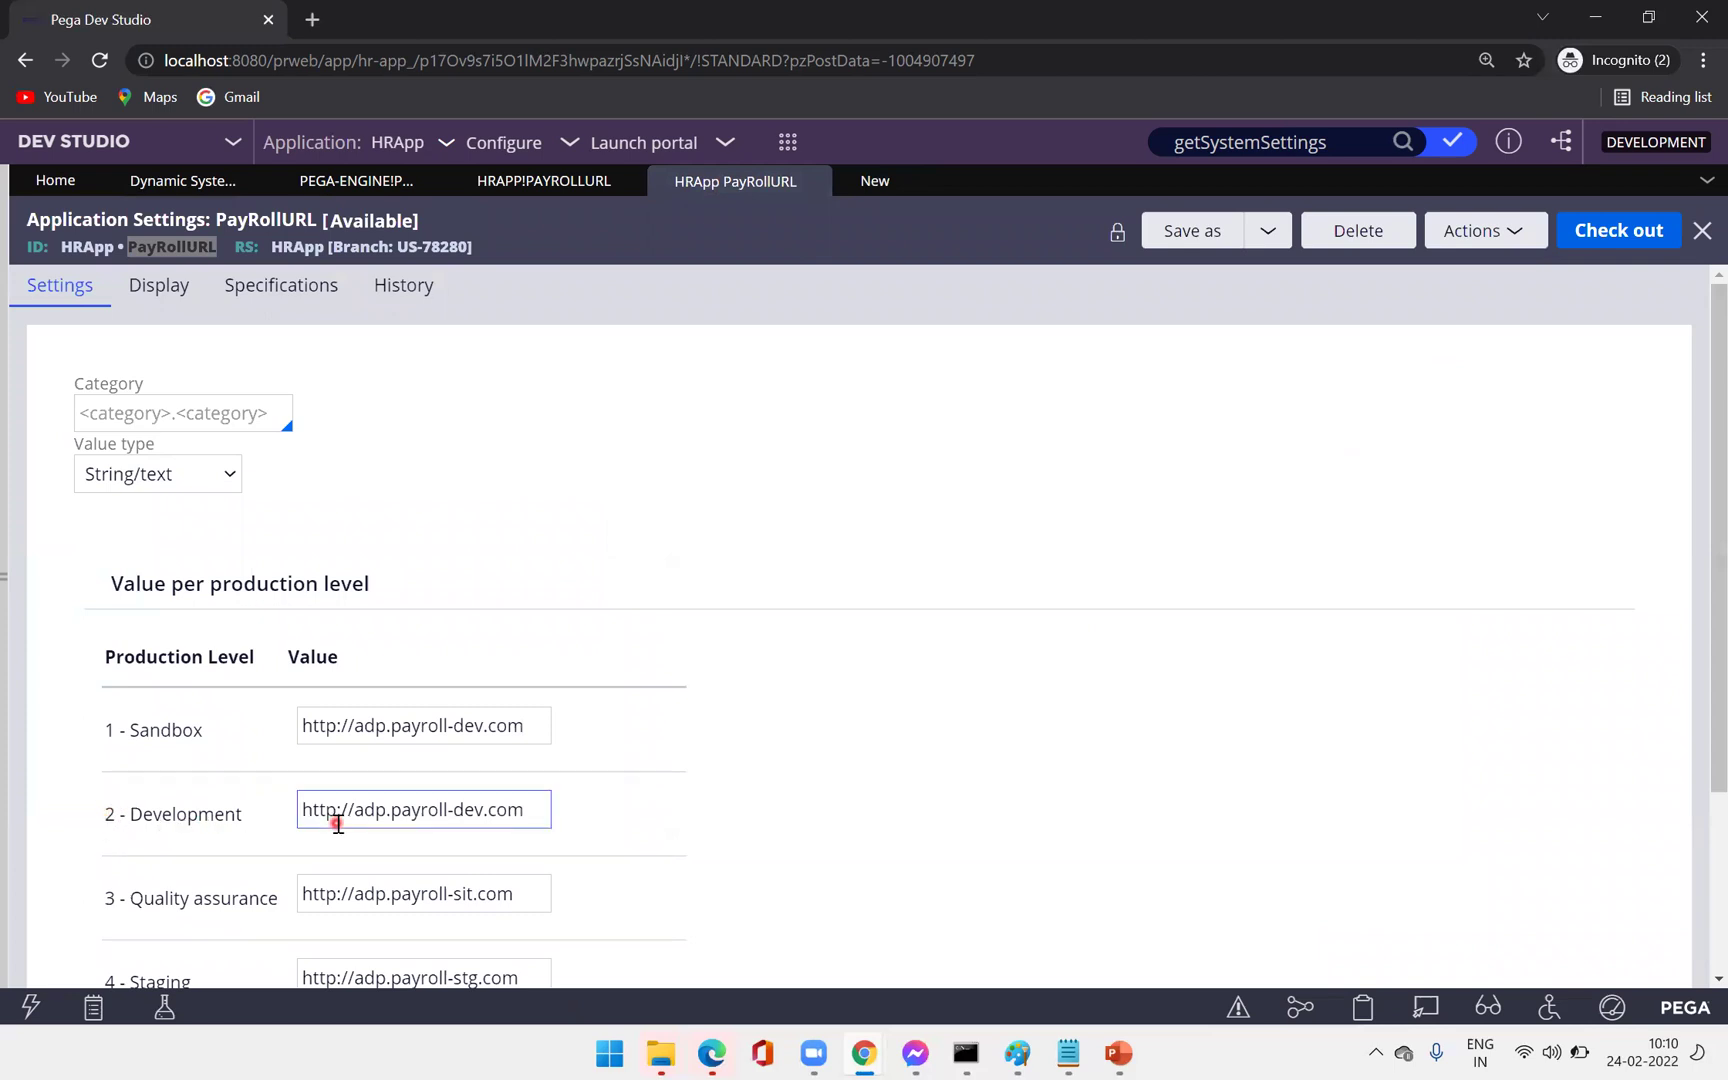
pyautogui.doubleClick(472, 815)
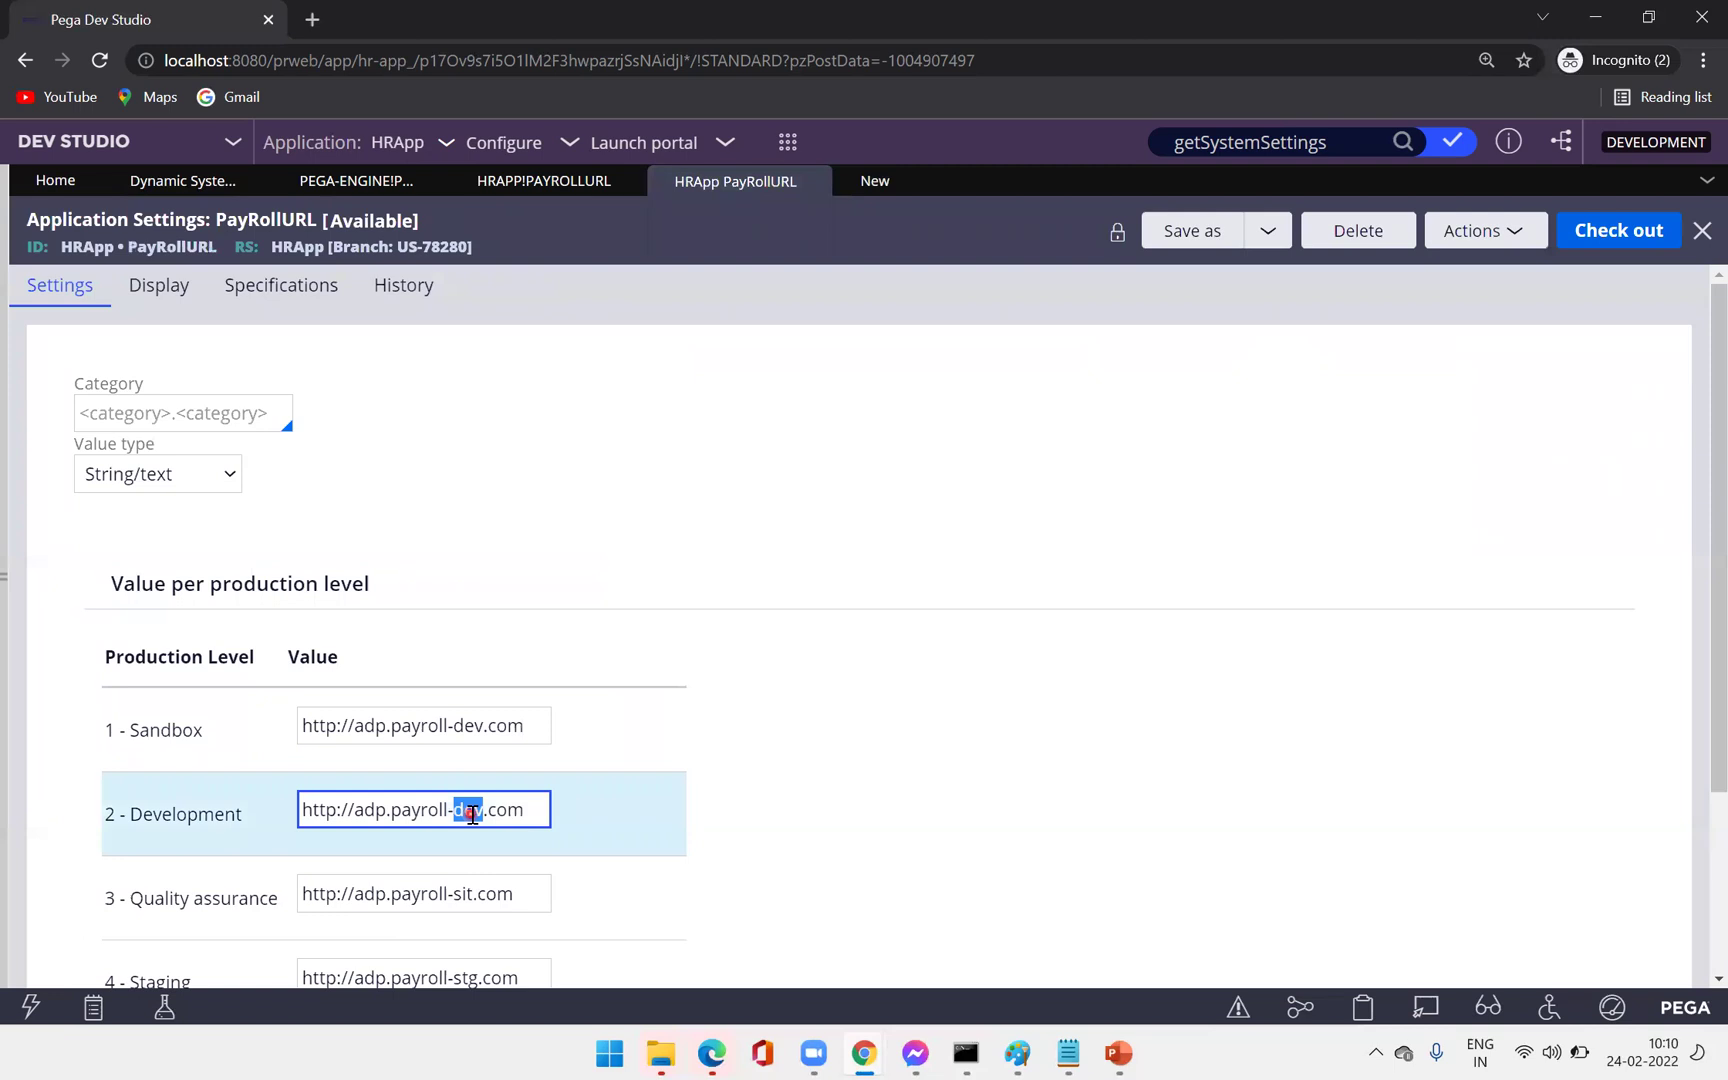
pyautogui.write('vevelopment')
# Check out the PayRollURL application setting and save the edited value.
pyautogui.hotkey('ctrl', 's')
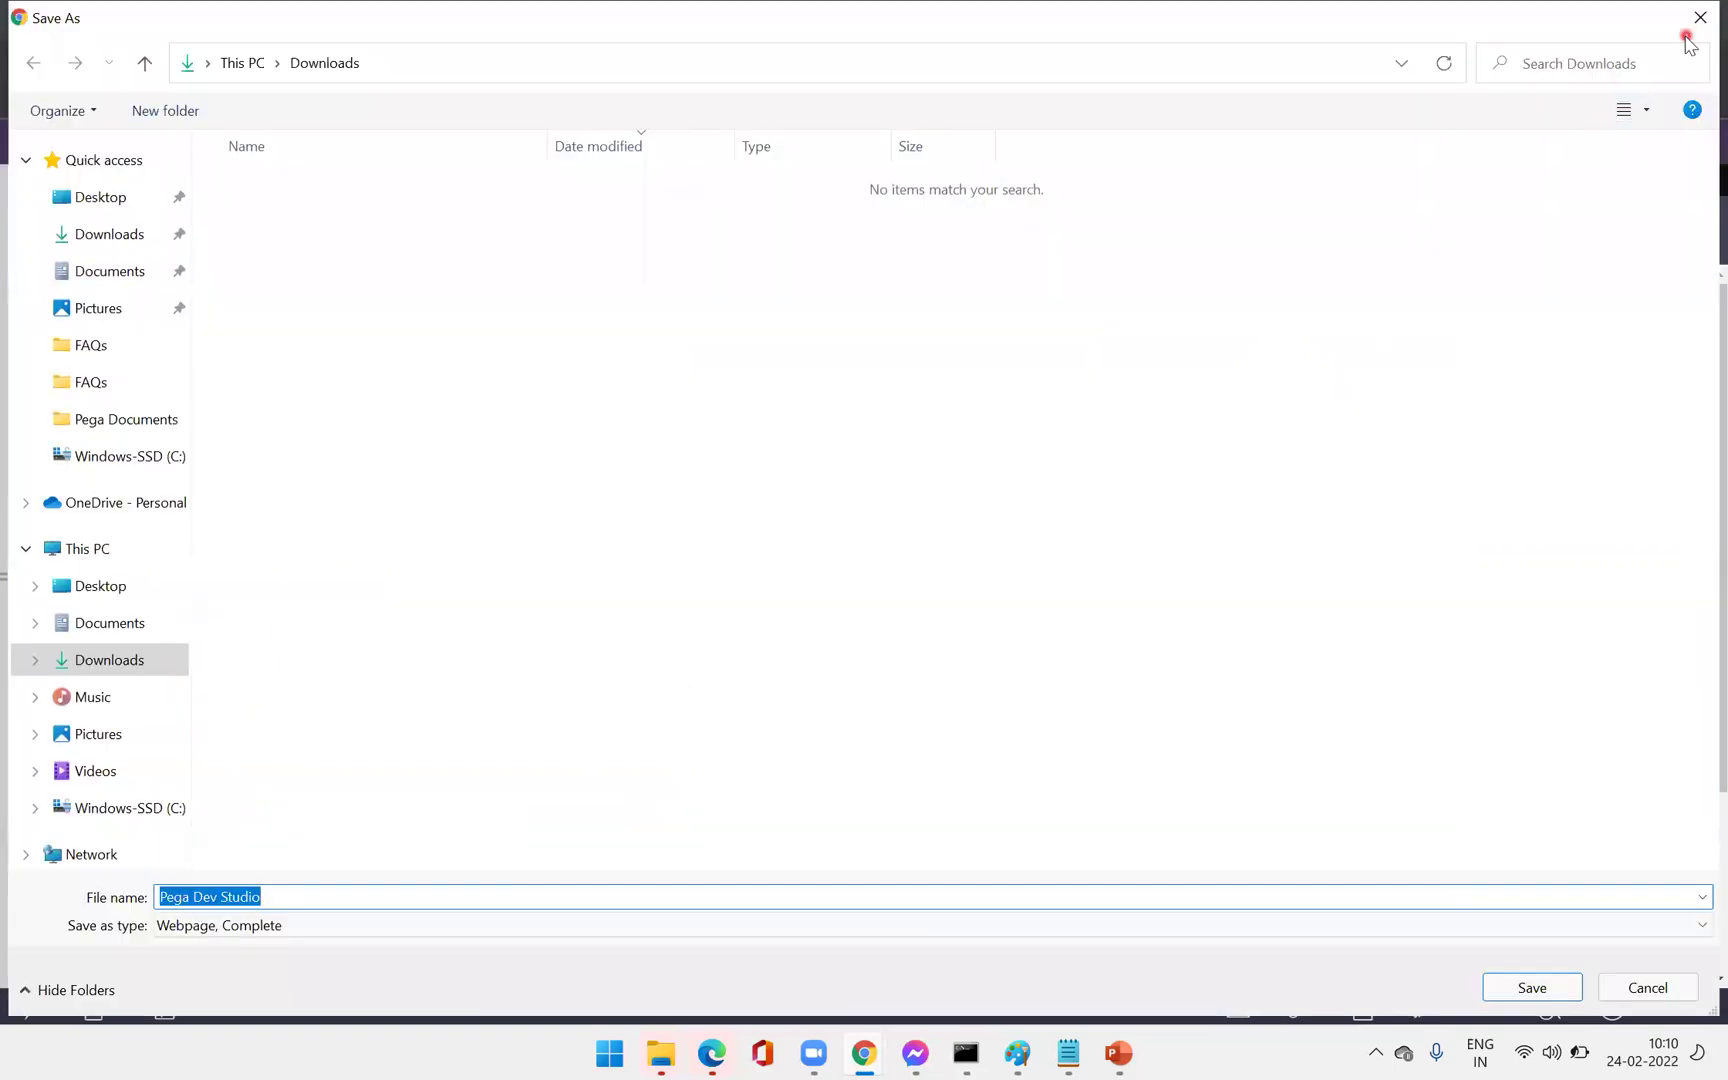
pyautogui.click(1700, 17)
pyautogui.click(1617, 232)
pyautogui.click(1601, 231)
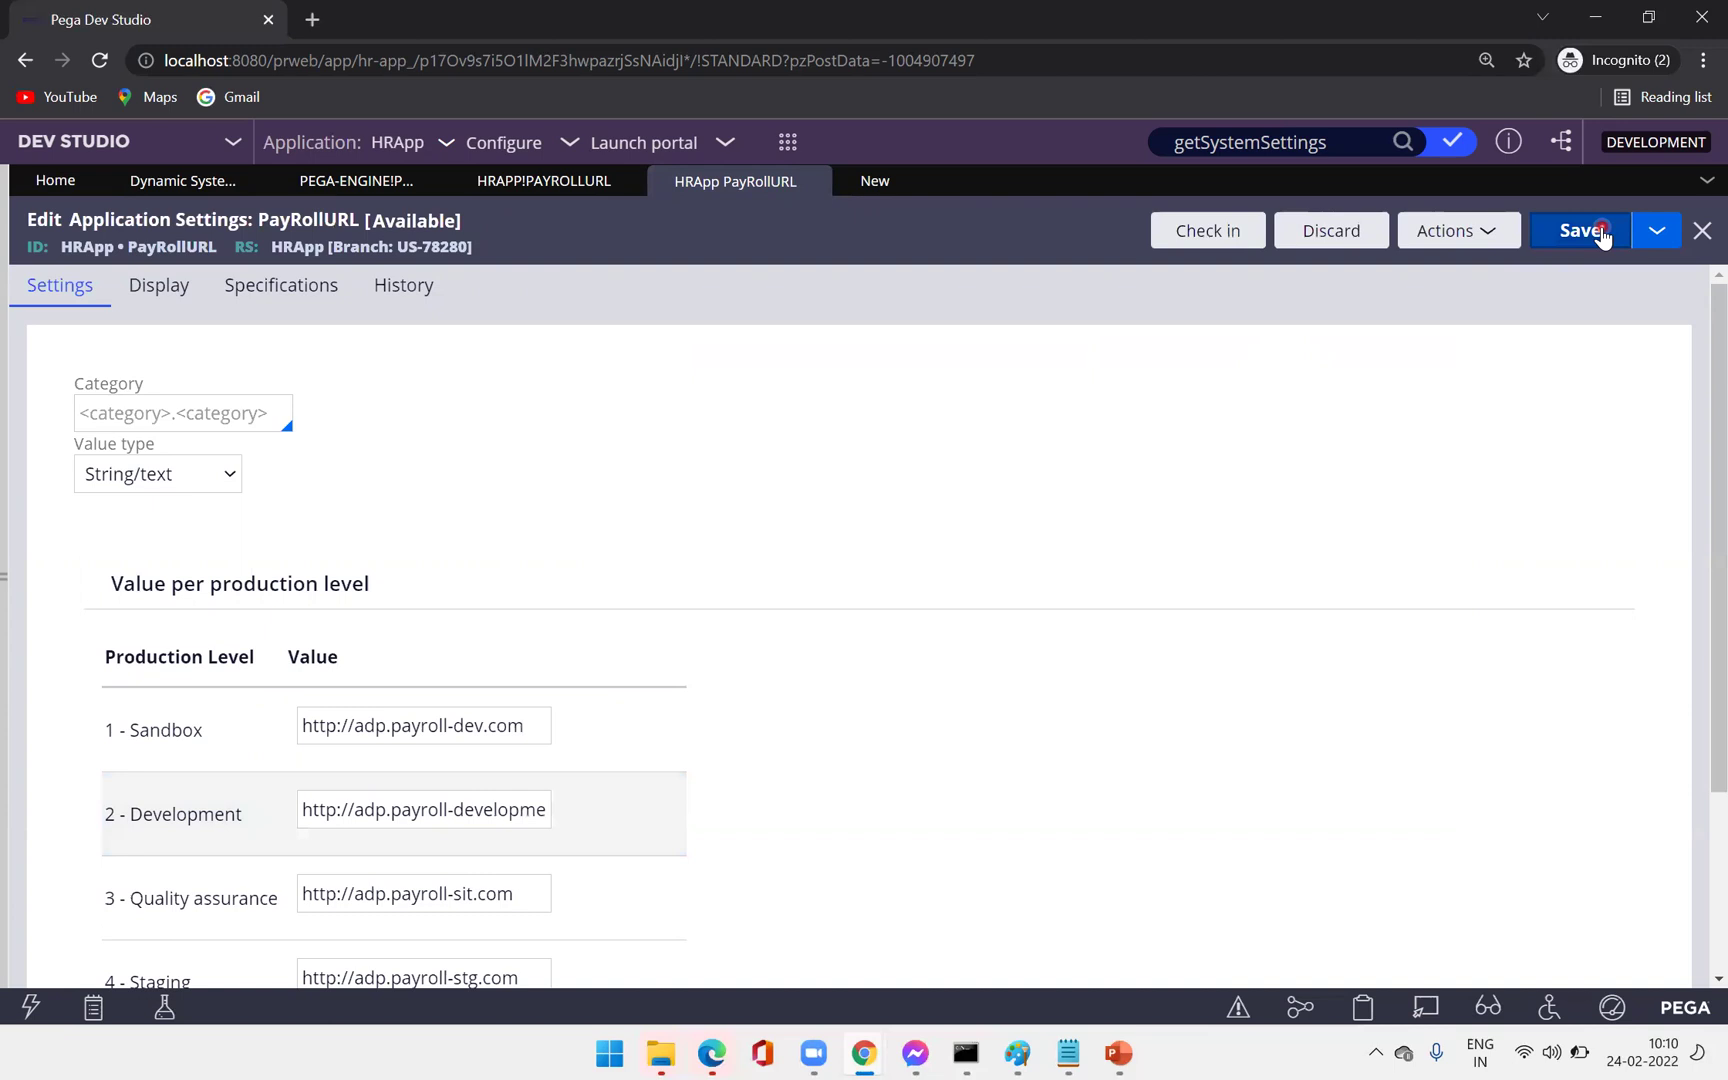
# Check in the PayRollURL application setting with the comment "update".
pyautogui.click(1204, 231)
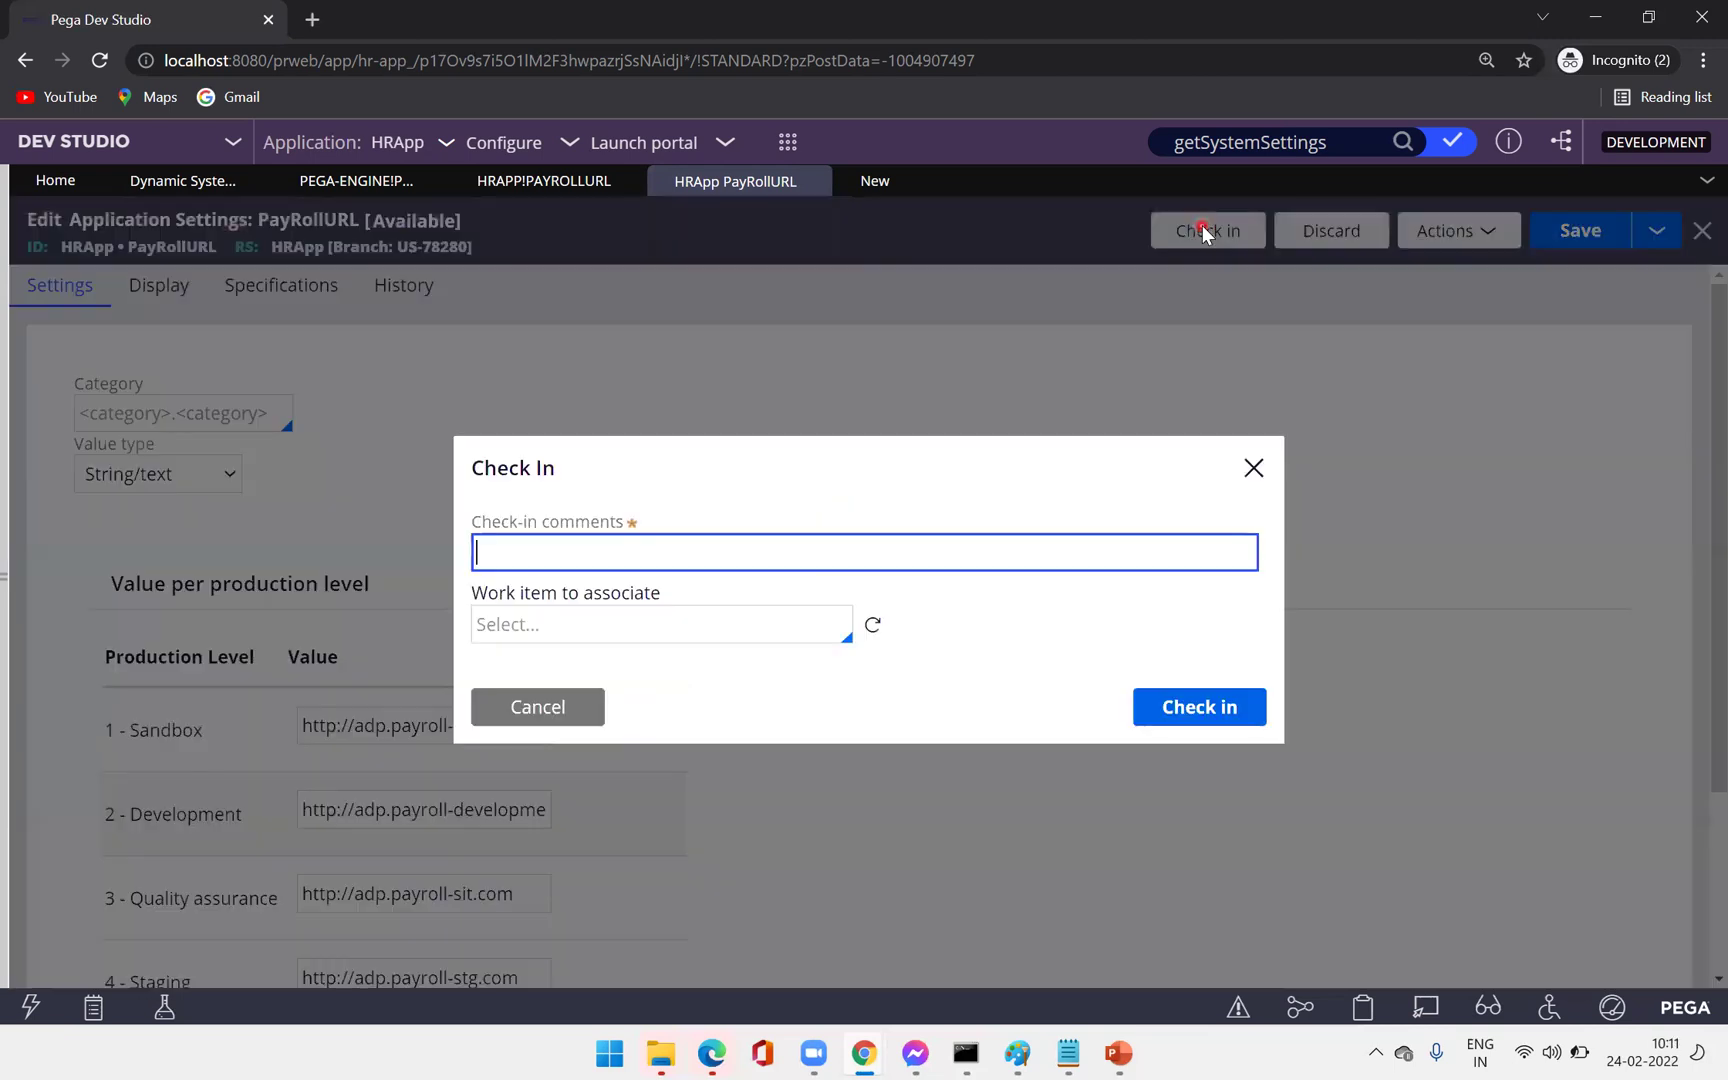
pyautogui.write('update')
pyautogui.press('Return')
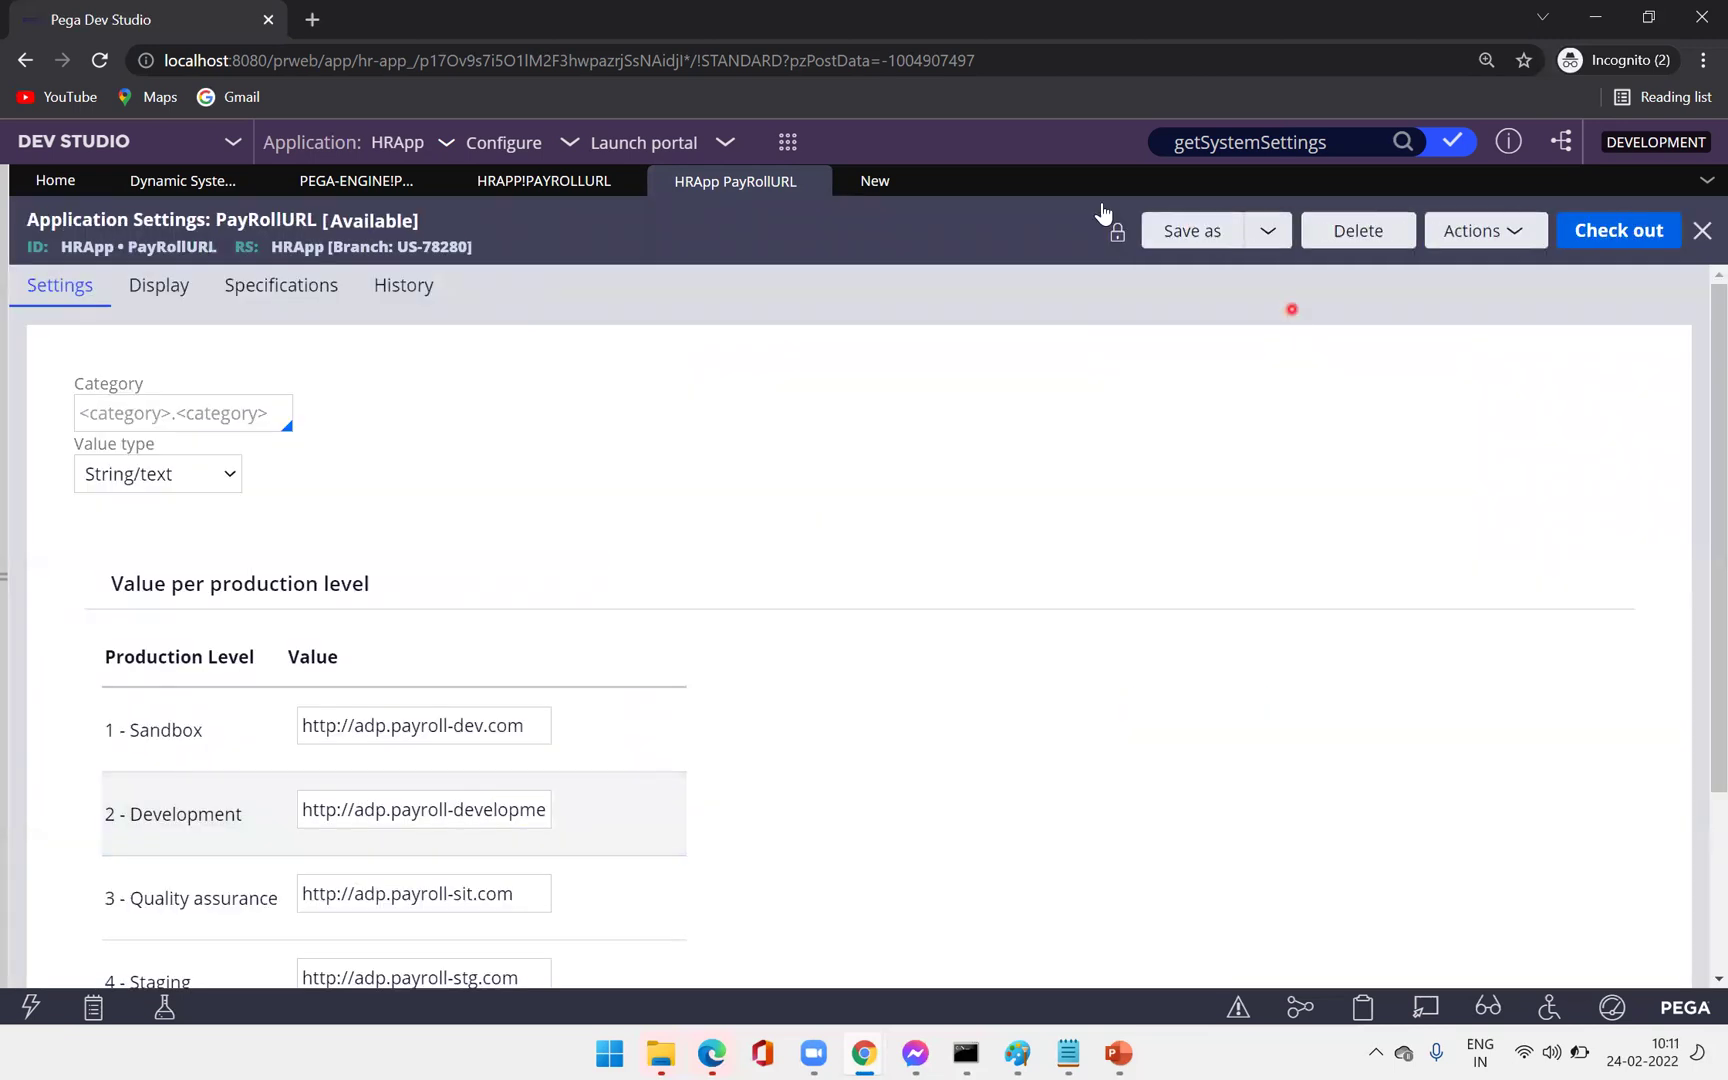
# Retest the getRuleSystemSetting expression in the SystemSettingsCall data transform and submit it as the source for .pyVline.
pyautogui.click(876, 184)
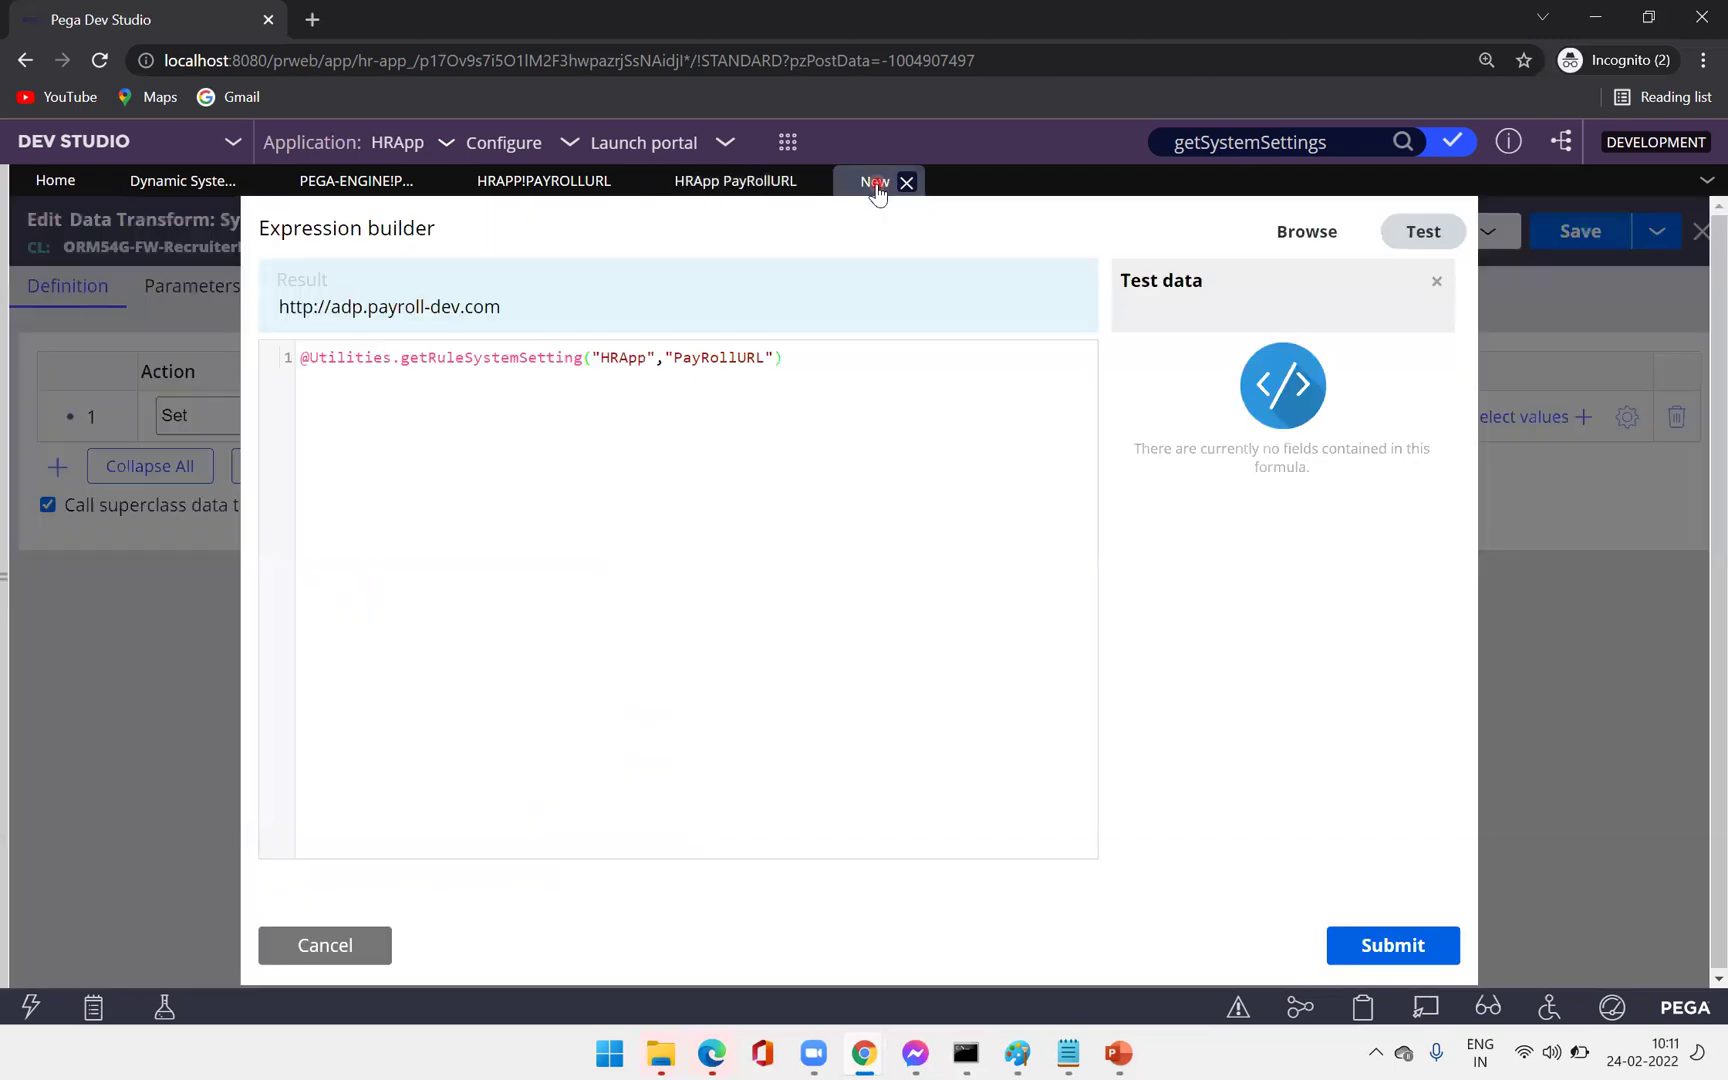
pyautogui.click(1424, 240)
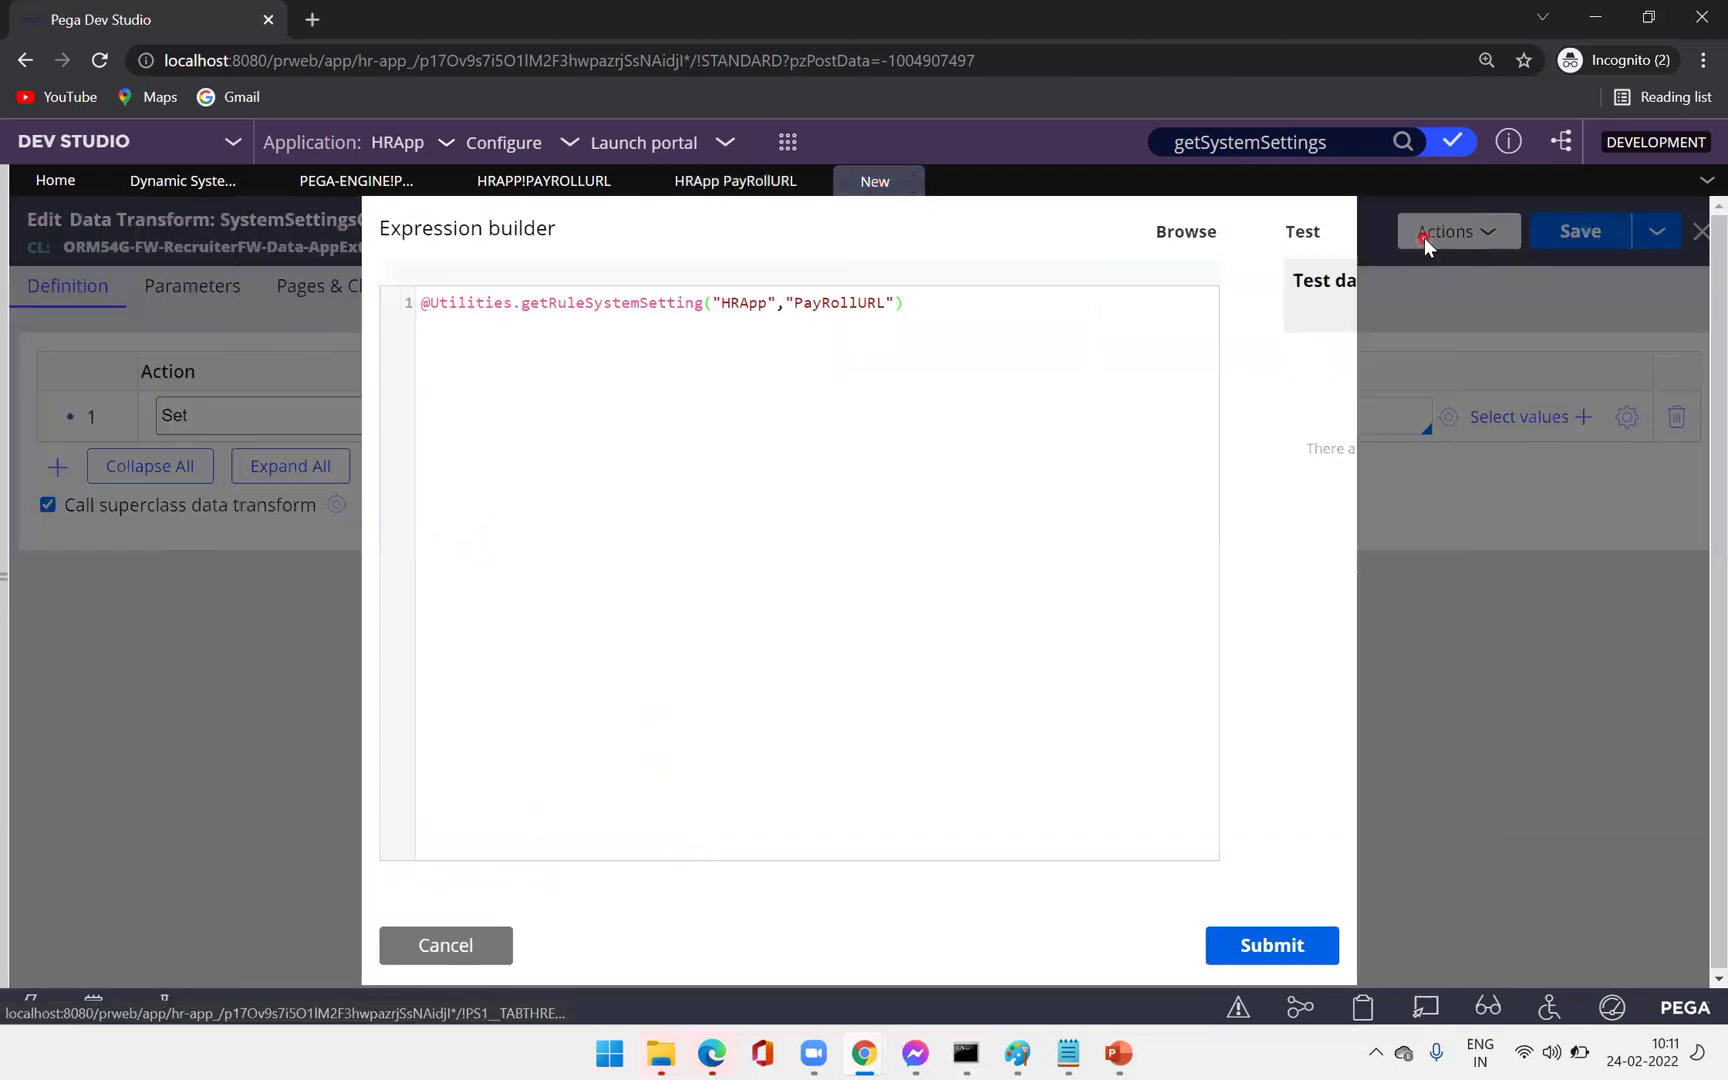
pyautogui.click(1246, 234)
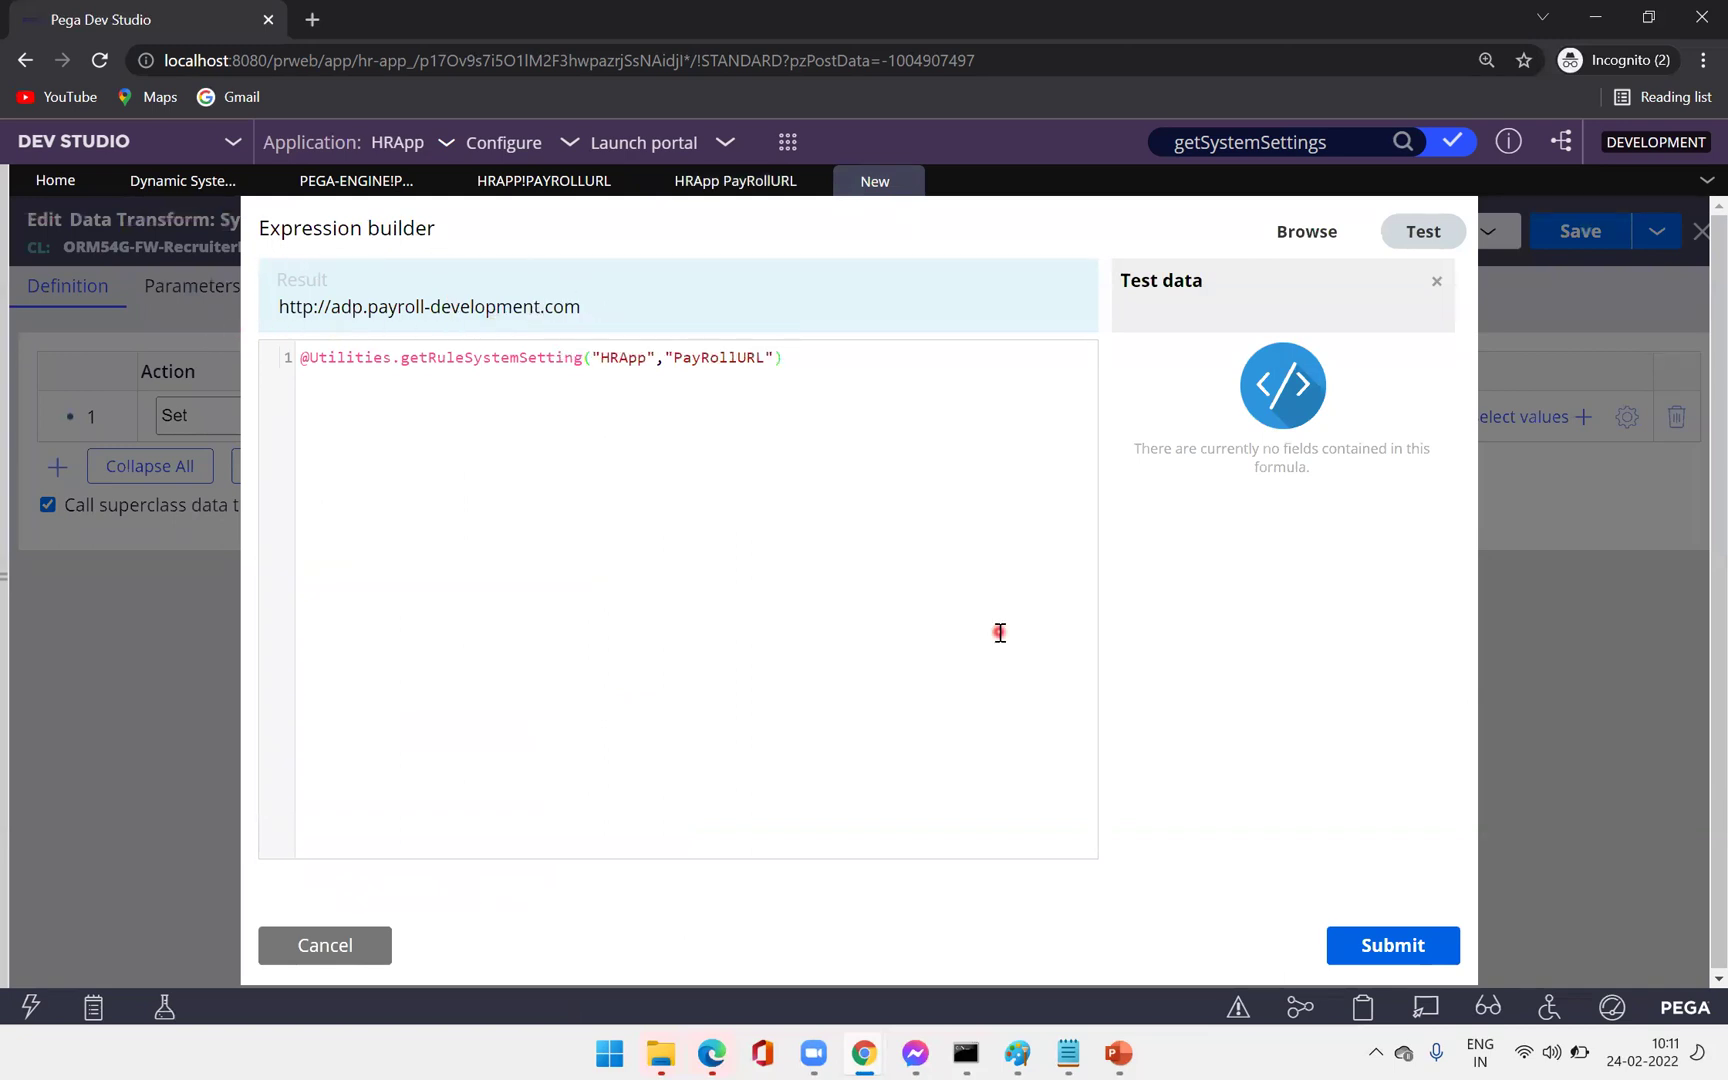
pyautogui.click(1370, 953)
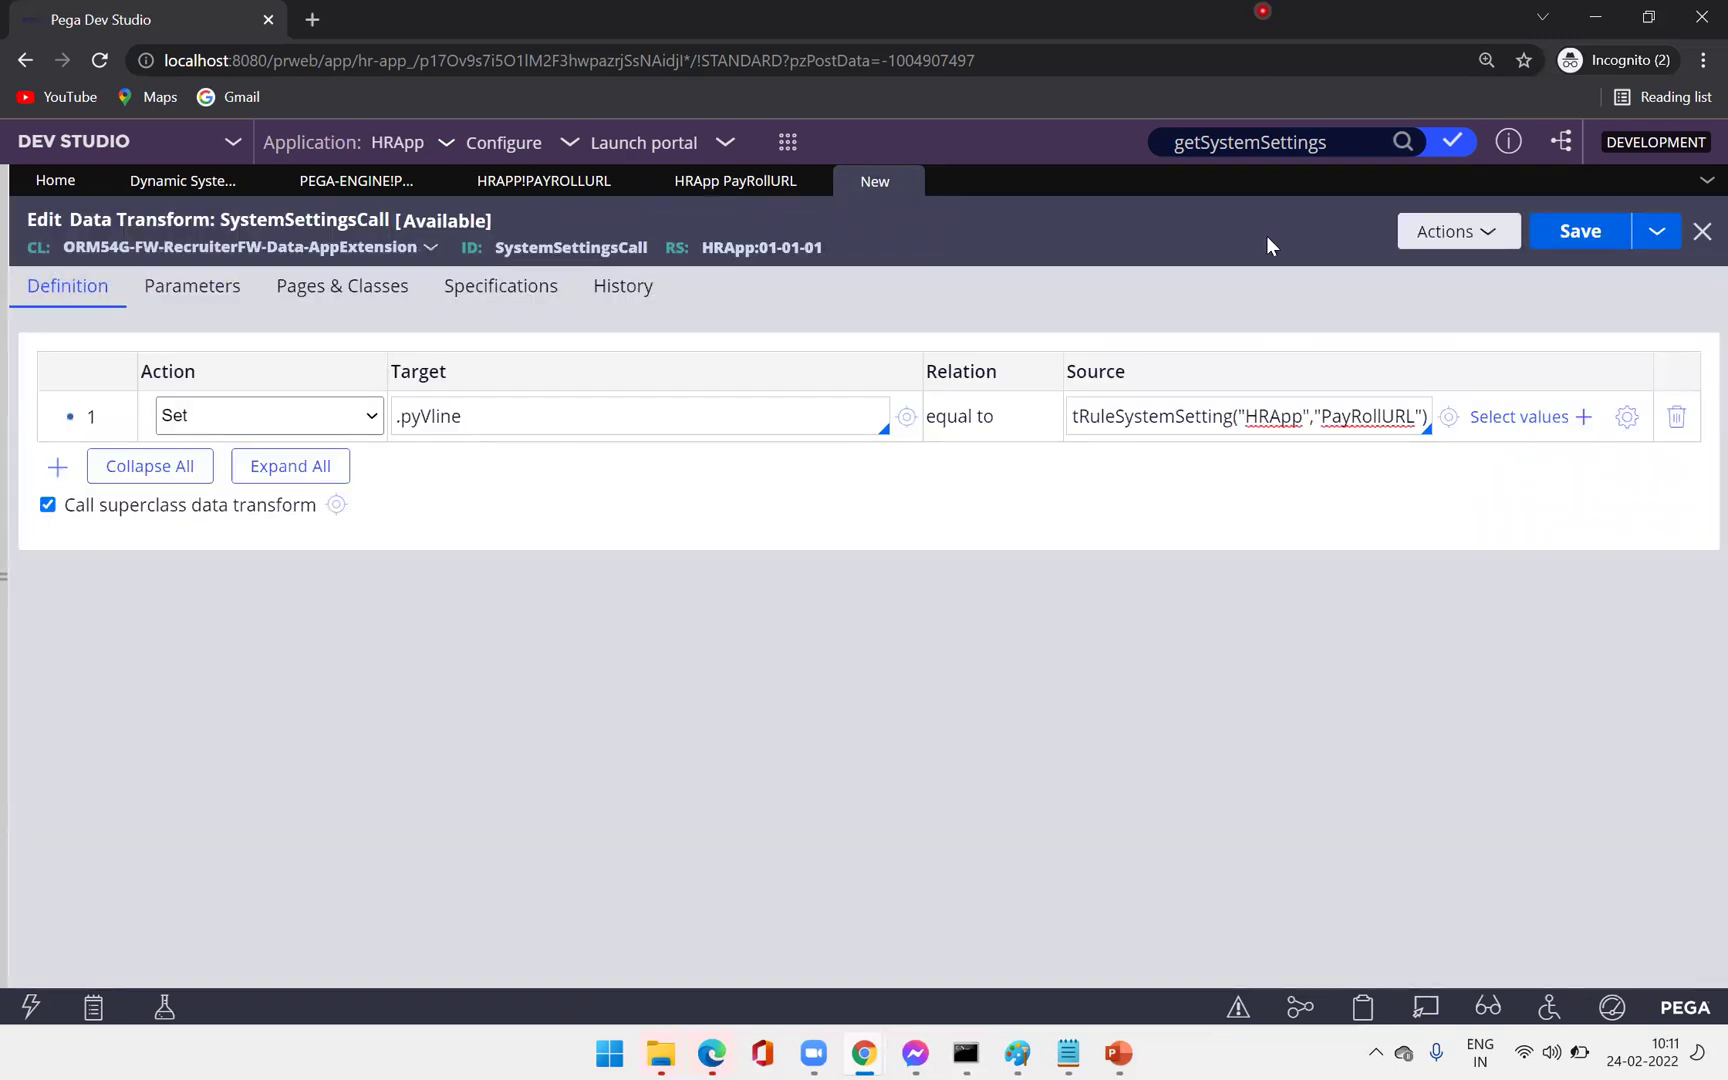